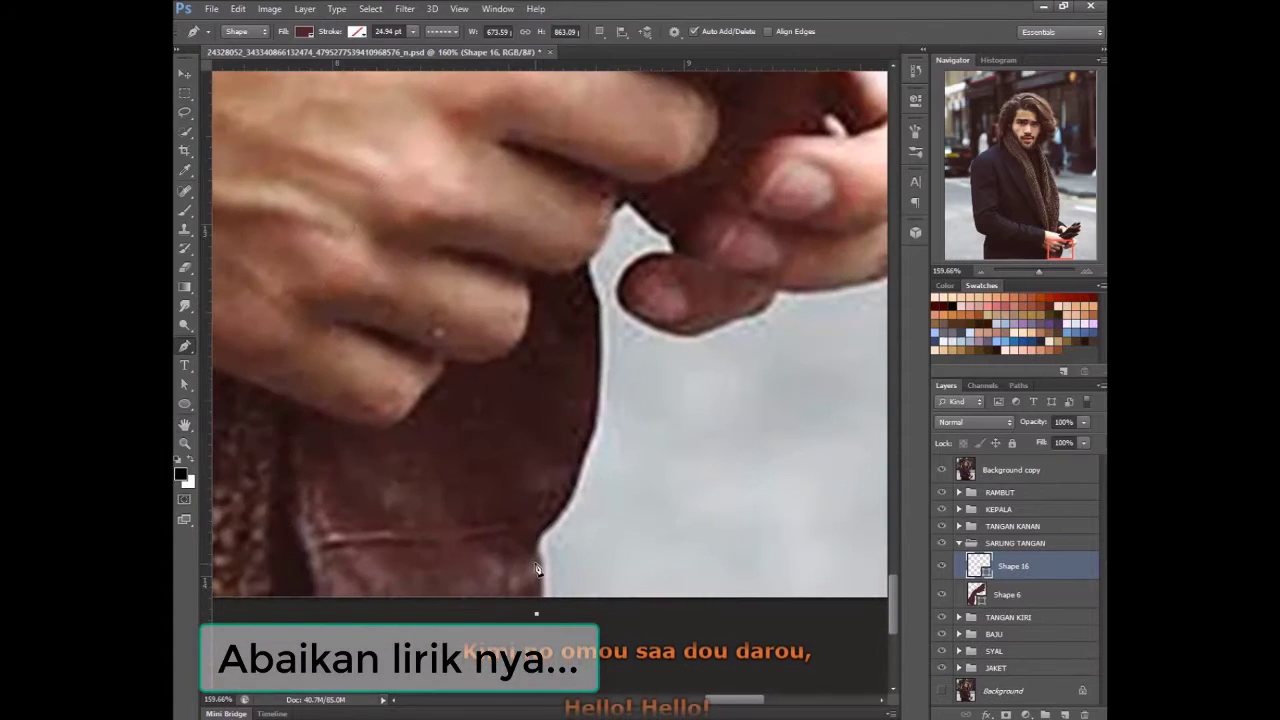
- Trace the glove outline into Shape 16 with curved Pen anchors
{"action": "left_click_drag", "start_coordinate": [545, 522], "coordinate": [560, 511]}
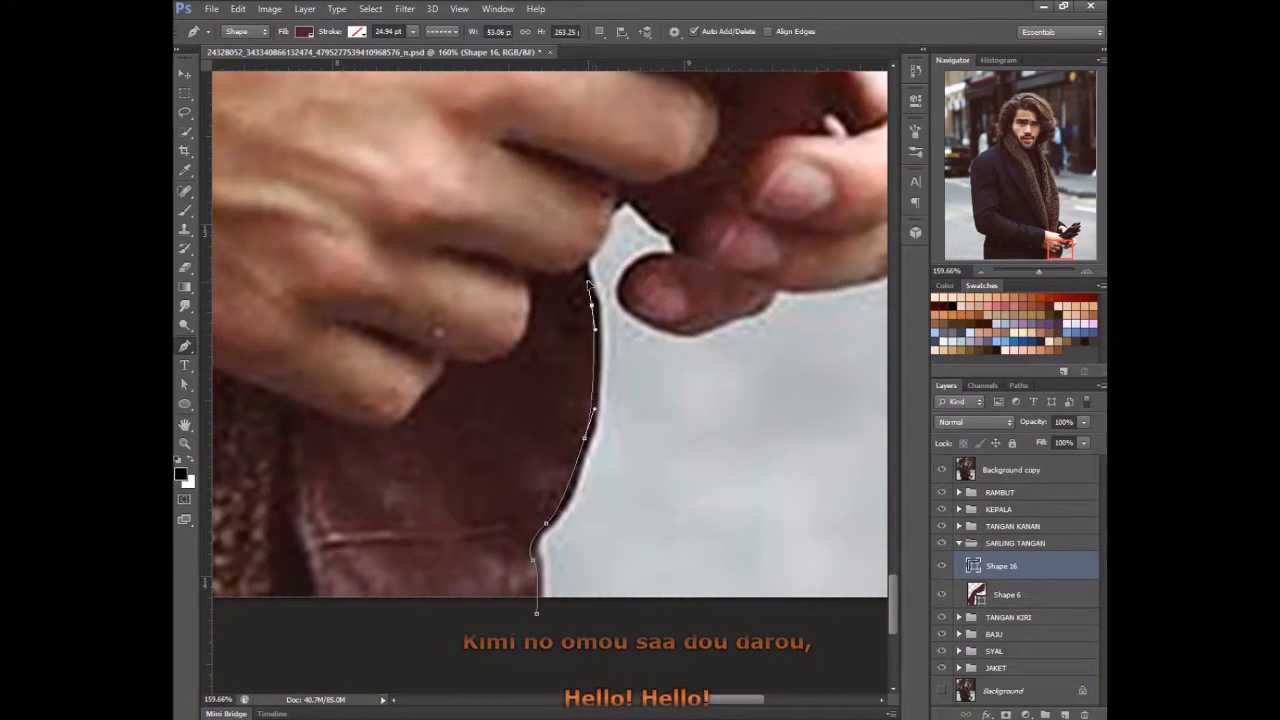
{"action": "left_click", "coordinate": [500, 372]}
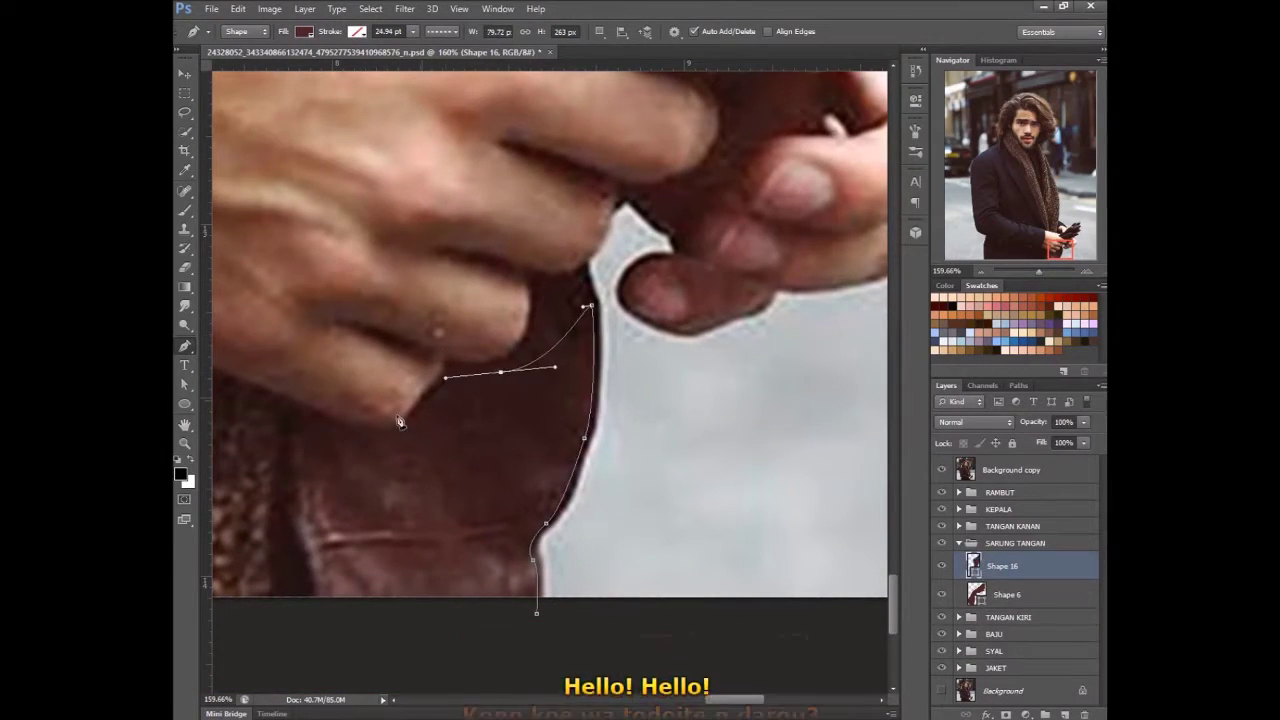
{"action": "left_click", "coordinate": [352, 433]}
{"action": "left_click", "coordinate": [288, 463]}
{"action": "left_click_drag", "start_coordinate": [285, 490], "coordinate": [302, 514]}
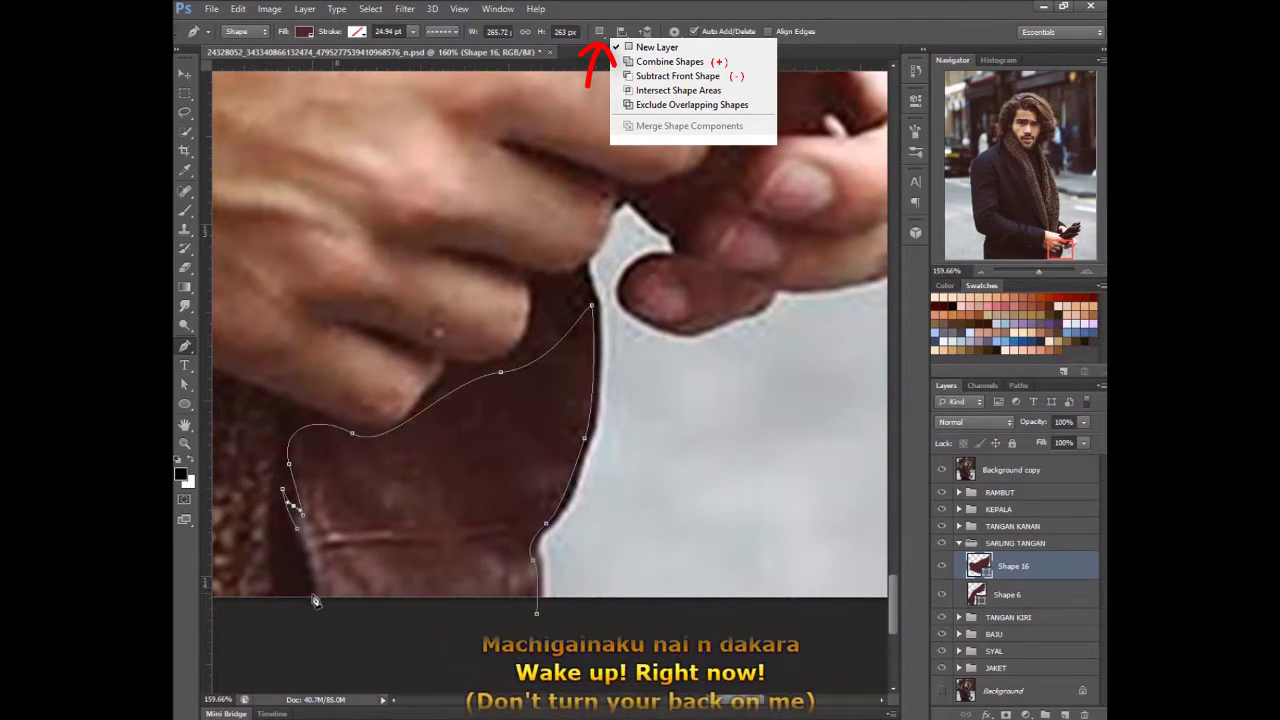
{"action": "left_click_drag", "start_coordinate": [313, 598], "coordinate": [254, 593]}
{"action": "left_click_drag", "start_coordinate": [274, 348], "coordinate": [362, 326]}
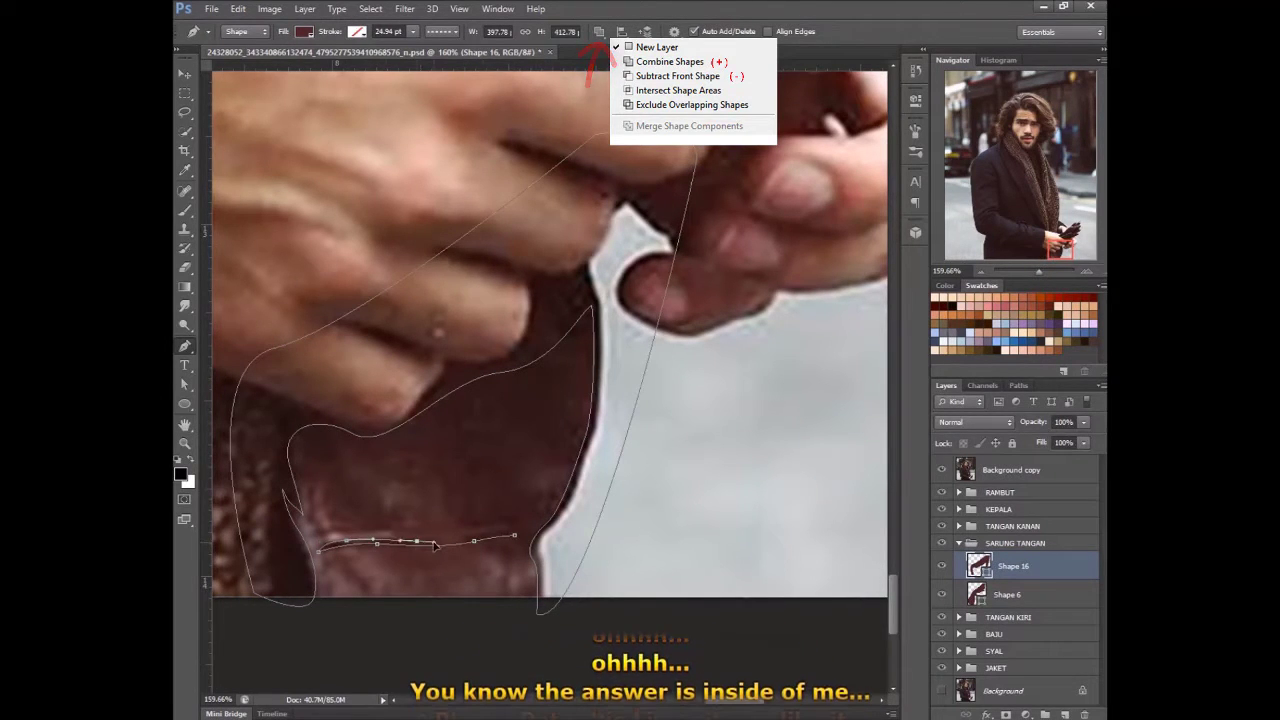
- Draw a thin highlight strip along the glove's lower edge
{"action": "left_click", "coordinate": [519, 543]}
{"action": "left_click_drag", "start_coordinate": [485, 527], "coordinate": [460, 537]}
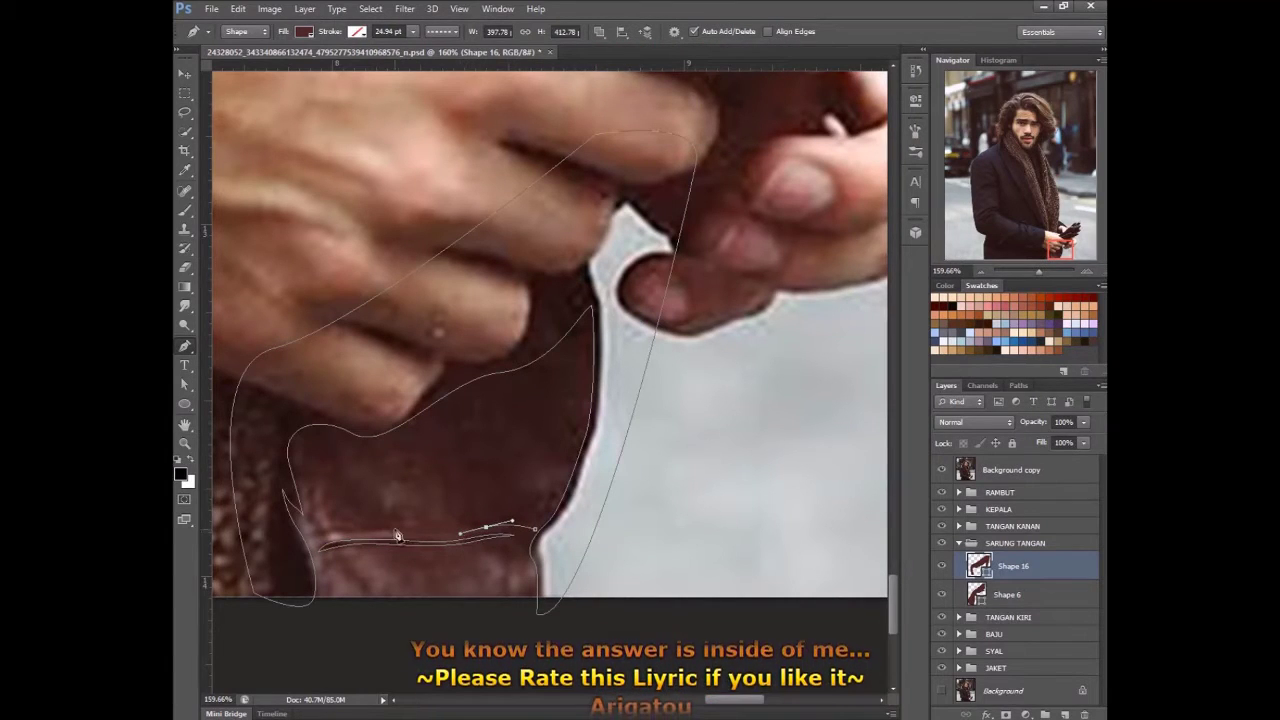
{"action": "left_click_drag", "start_coordinate": [337, 527], "coordinate": [320, 525]}
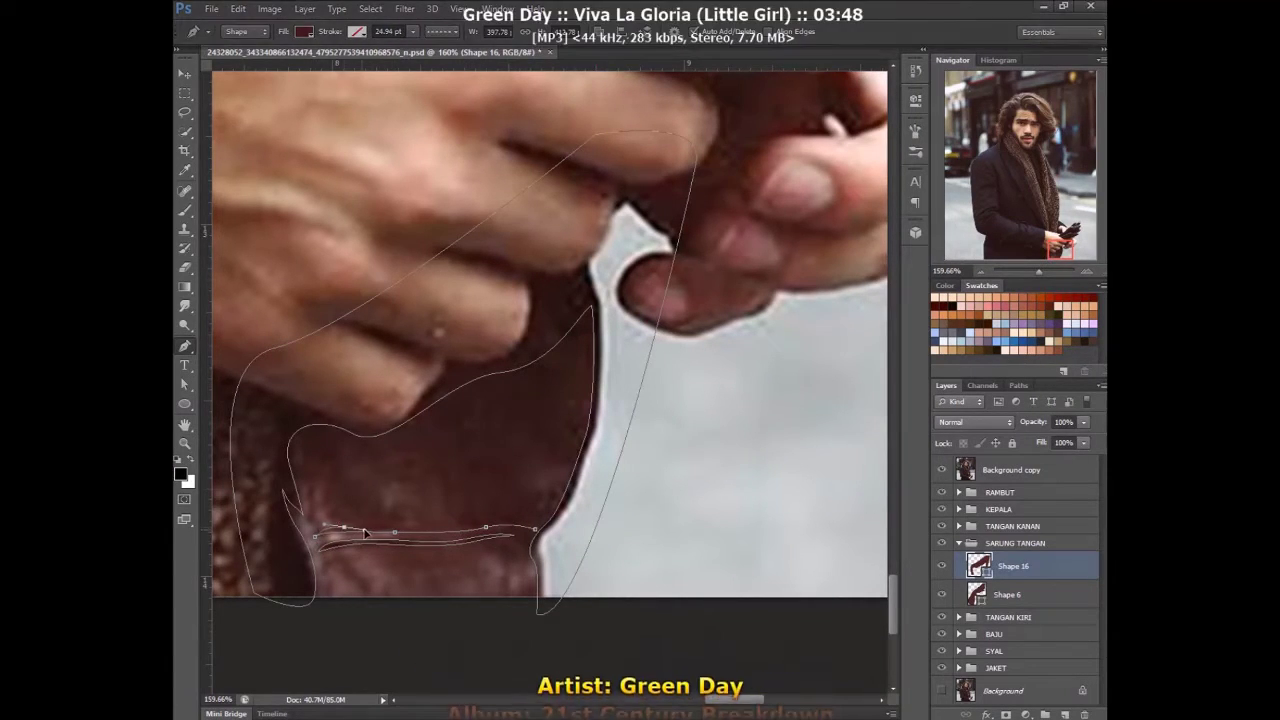
{"action": "left_click_drag", "start_coordinate": [493, 528], "coordinate": [497, 522]}
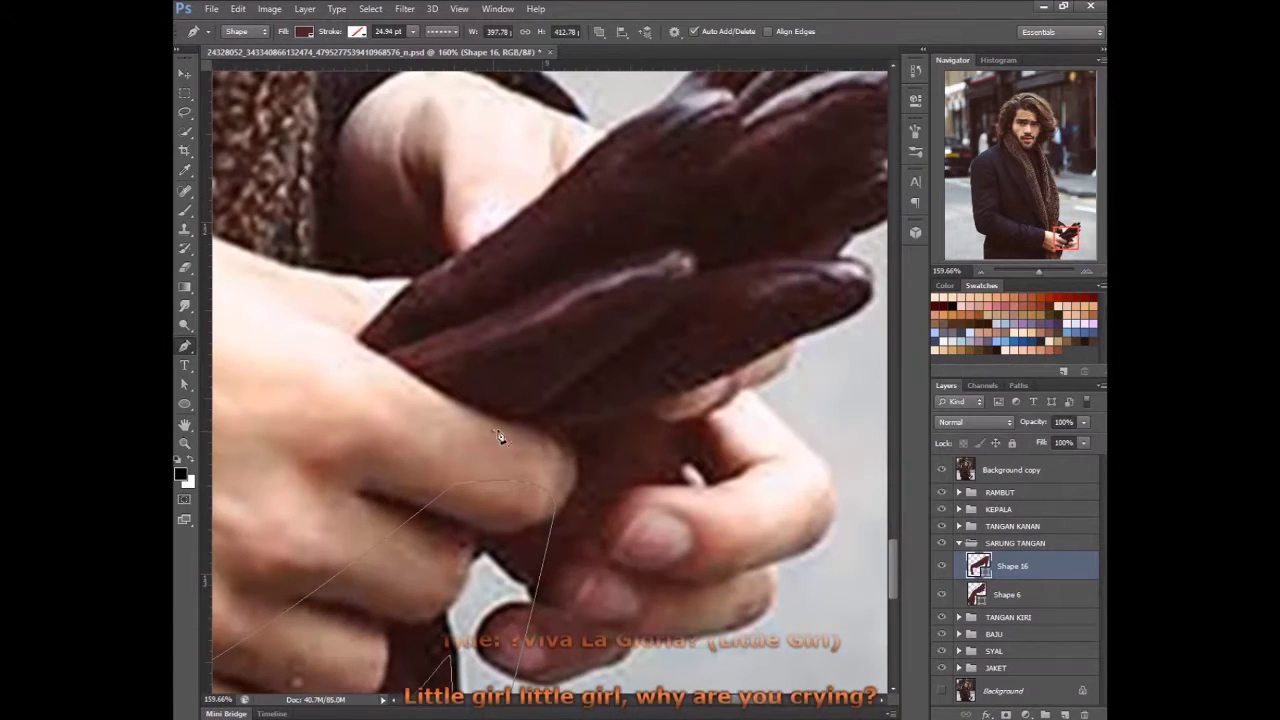
- Draw a thin closed highlight along the upper finger's top edge, curving it around the fingertip
{"action": "left_click_drag", "start_coordinate": [600, 352], "coordinate": [688, 274]}
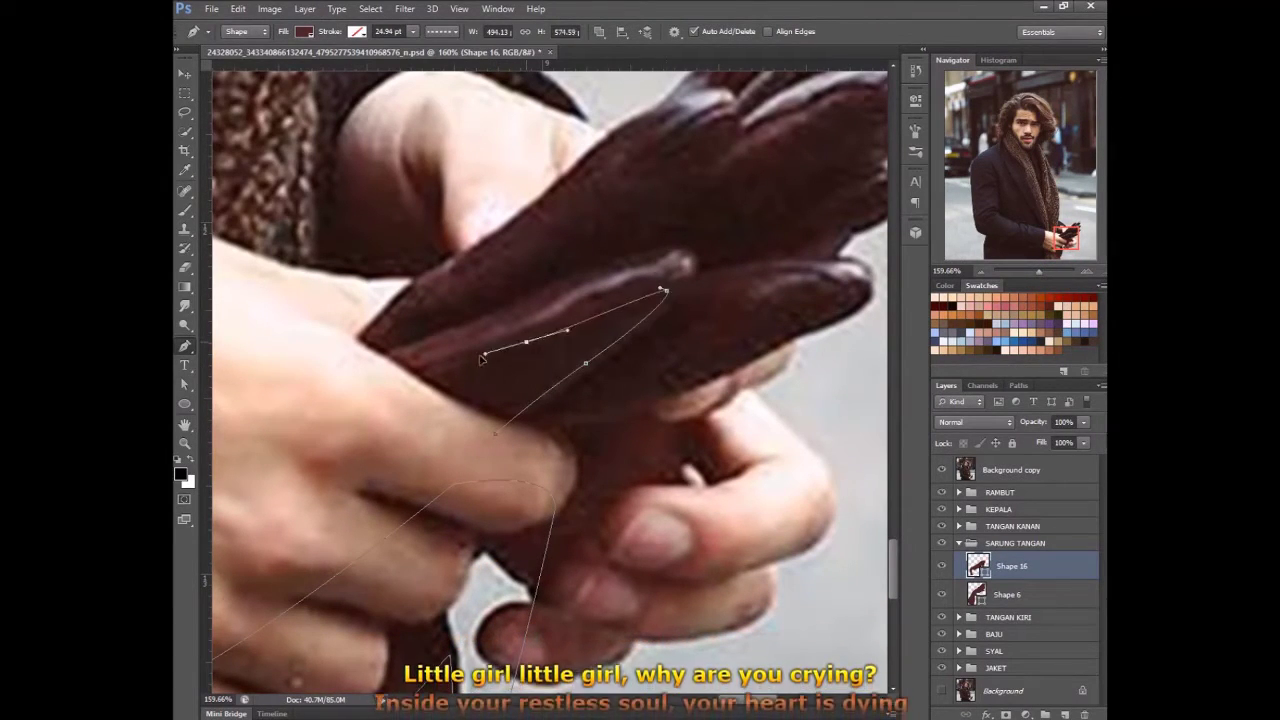
{"action": "left_click", "coordinate": [392, 387]}
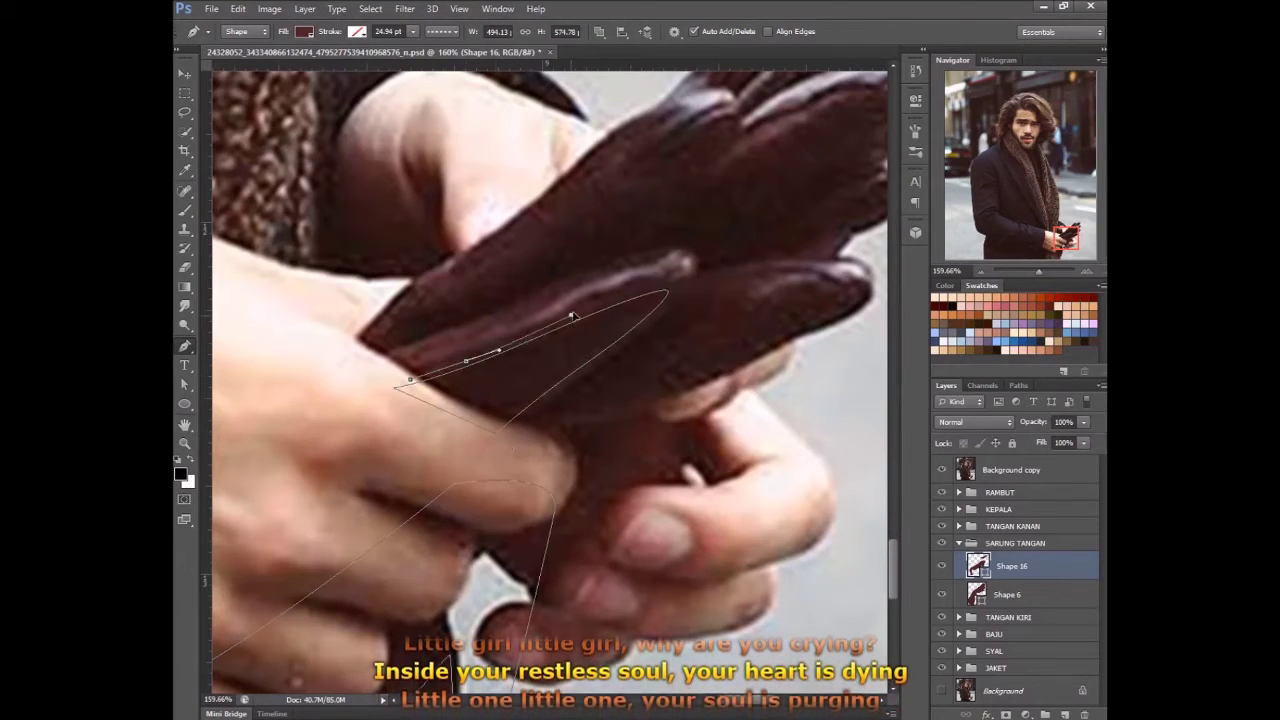
{"action": "mouse_move", "coordinate": [610, 310]}
{"action": "left_mouse_down"}
{"action": "mouse_move", "coordinate": [672, 276]}
{"action": "mouse_move", "coordinate": [382, 355]}
{"action": "left_mouse_up"}
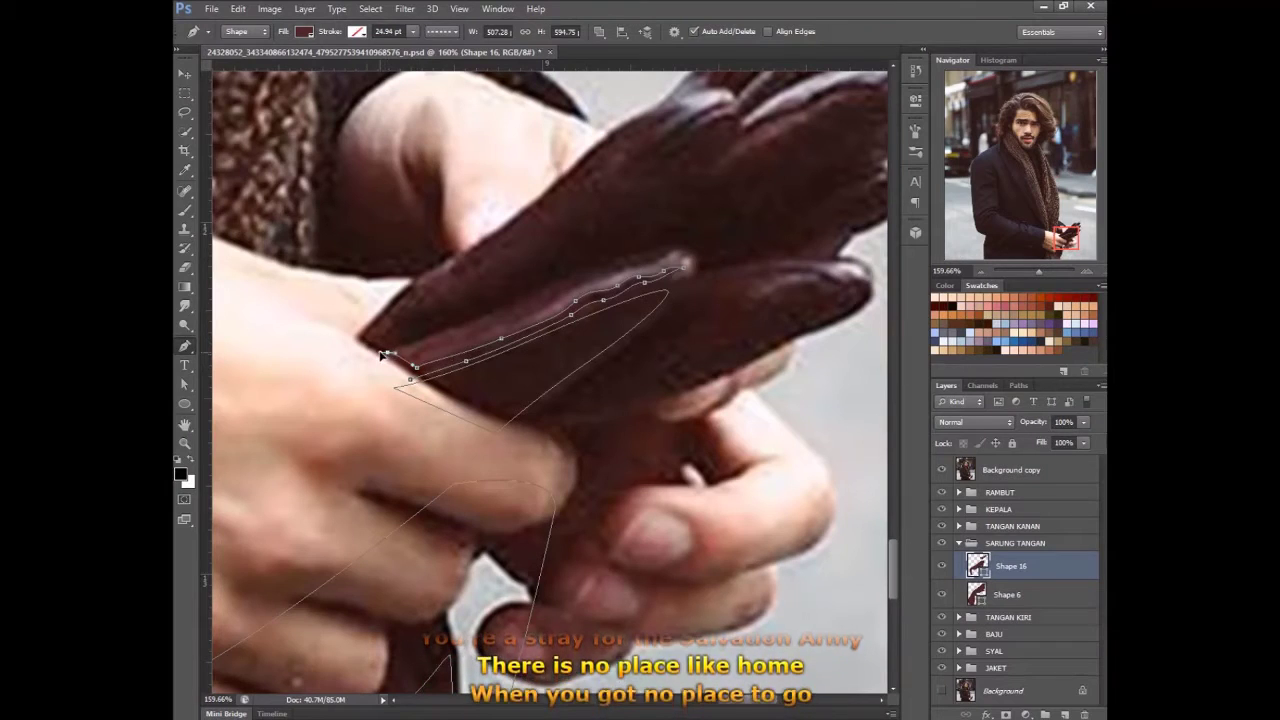
{"action": "left_click_drag", "start_coordinate": [573, 287], "coordinate": [610, 273]}
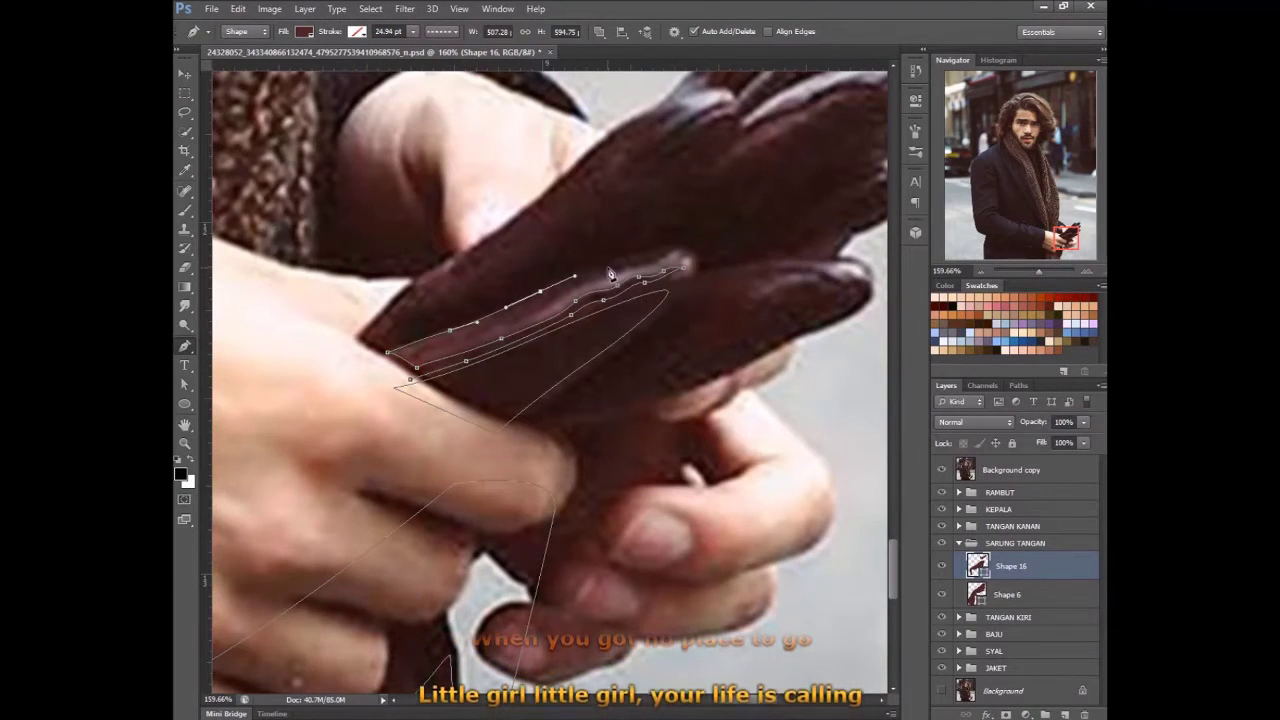
{"action": "left_click", "coordinate": [679, 254]}
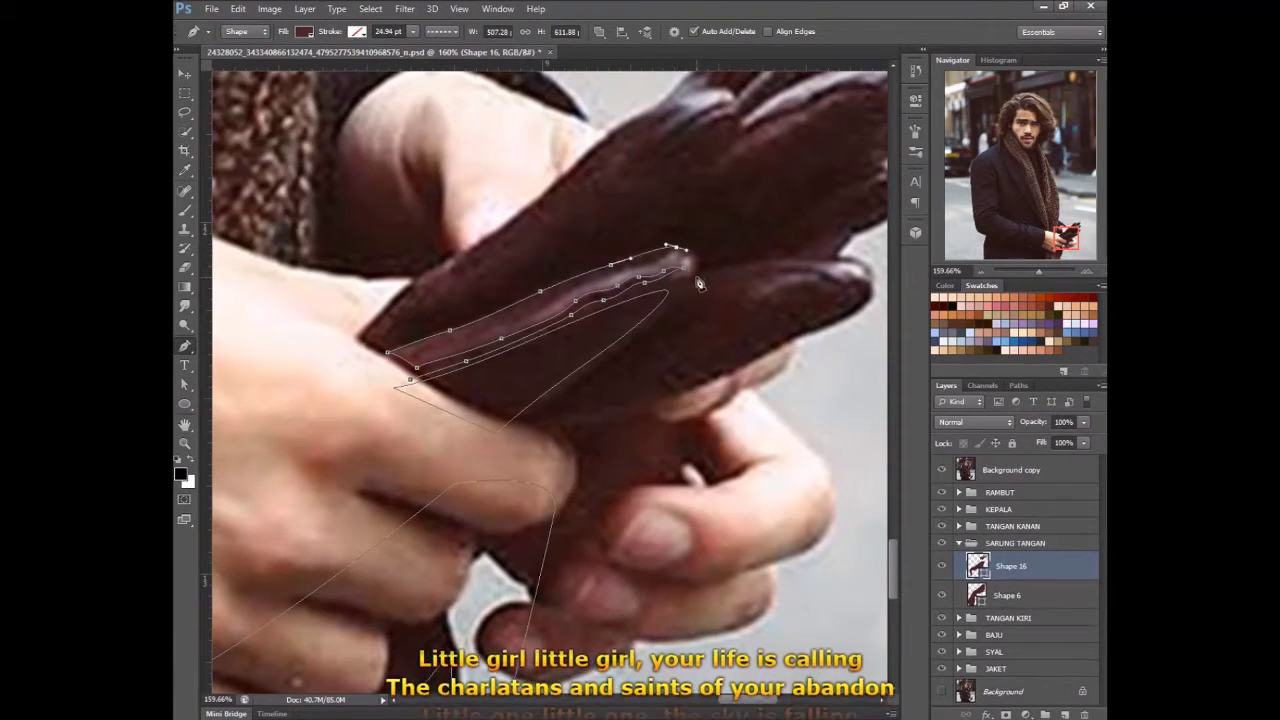
{"action": "left_click_drag", "start_coordinate": [679, 250], "coordinate": [695, 276]}
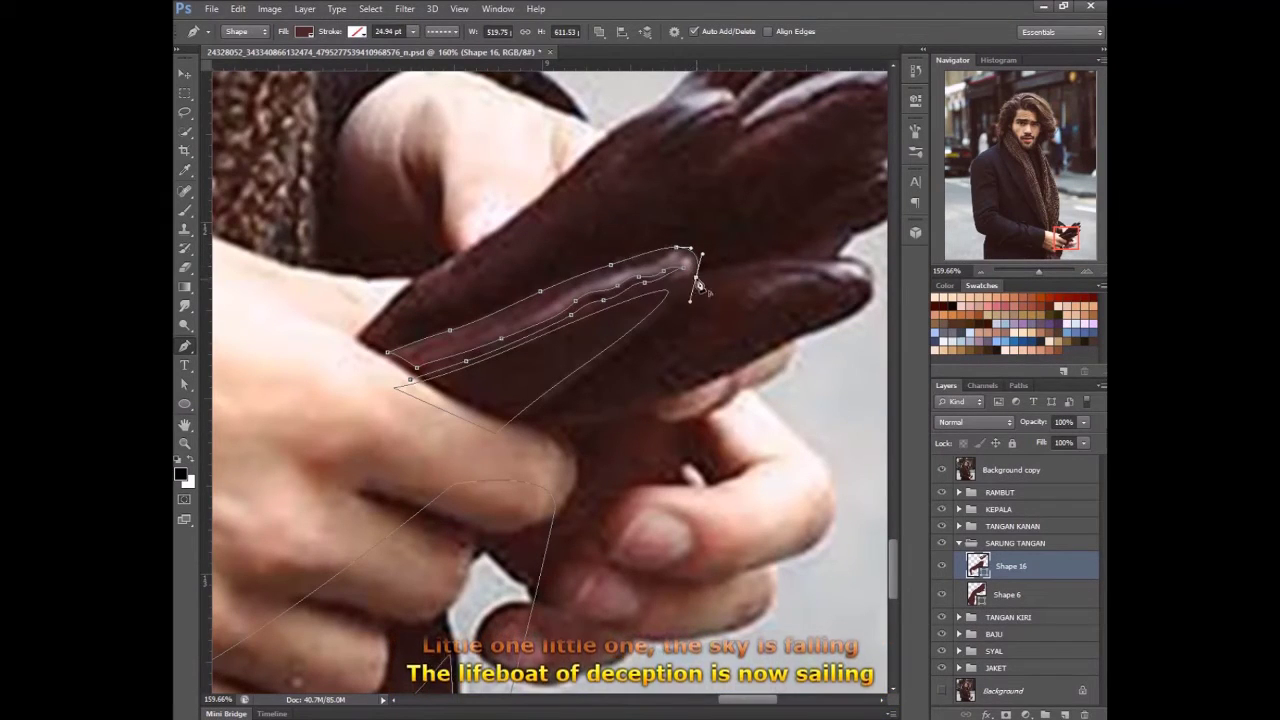
{"action": "left_click_drag", "start_coordinate": [743, 266], "coordinate": [771, 262]}
- Extend the Shape 16 highlight along the next finger's top edge toward its tip
{"action": "scroll", "coordinate": [645, 370], "scroll_direction": "up", "scroll_amount": 2}
{"action": "scroll", "coordinate": [645, 370], "scroll_direction": "right", "scroll_amount": 4}
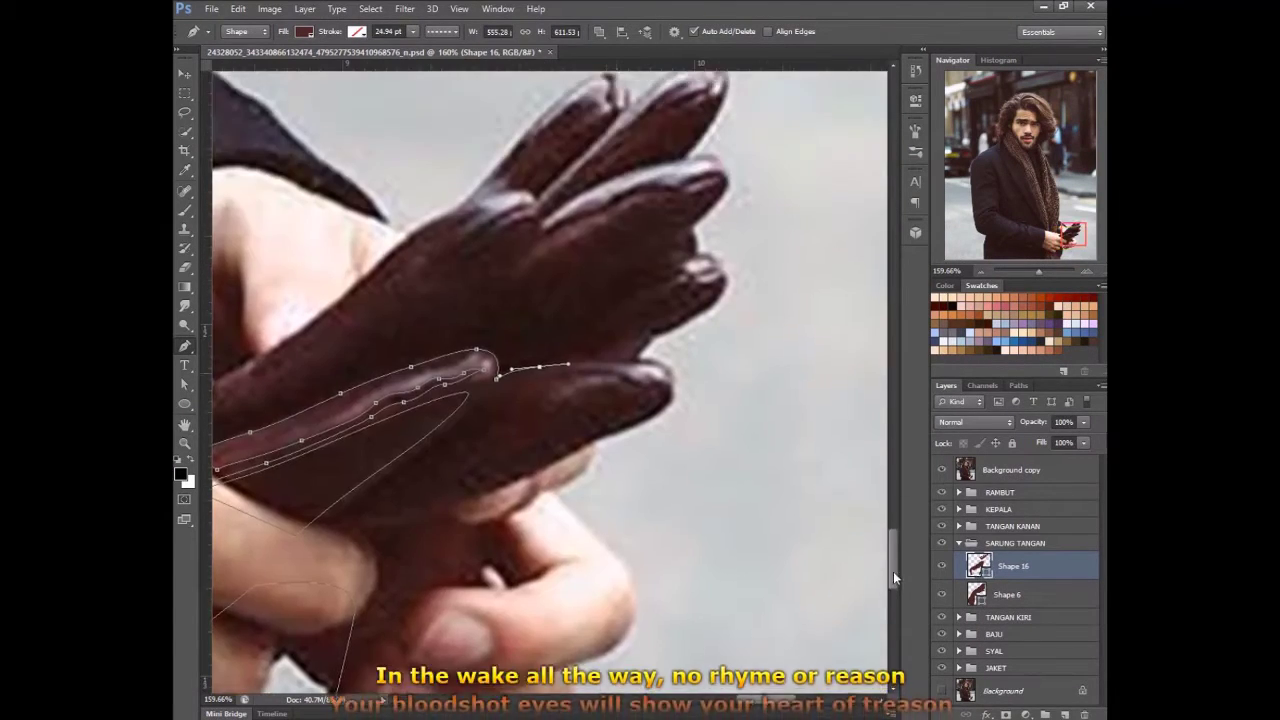
{"action": "left_click_drag", "start_coordinate": [670, 366], "coordinate": [673, 403]}
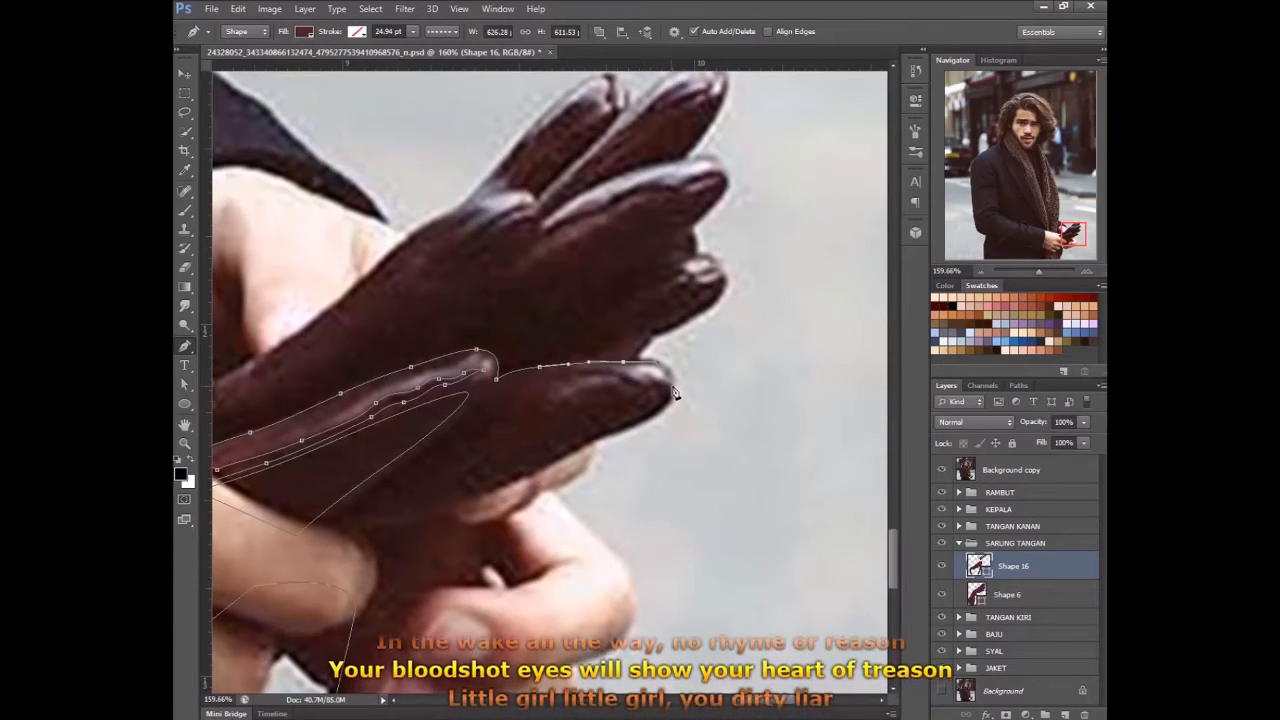
{"action": "left_click", "coordinate": [628, 384]}
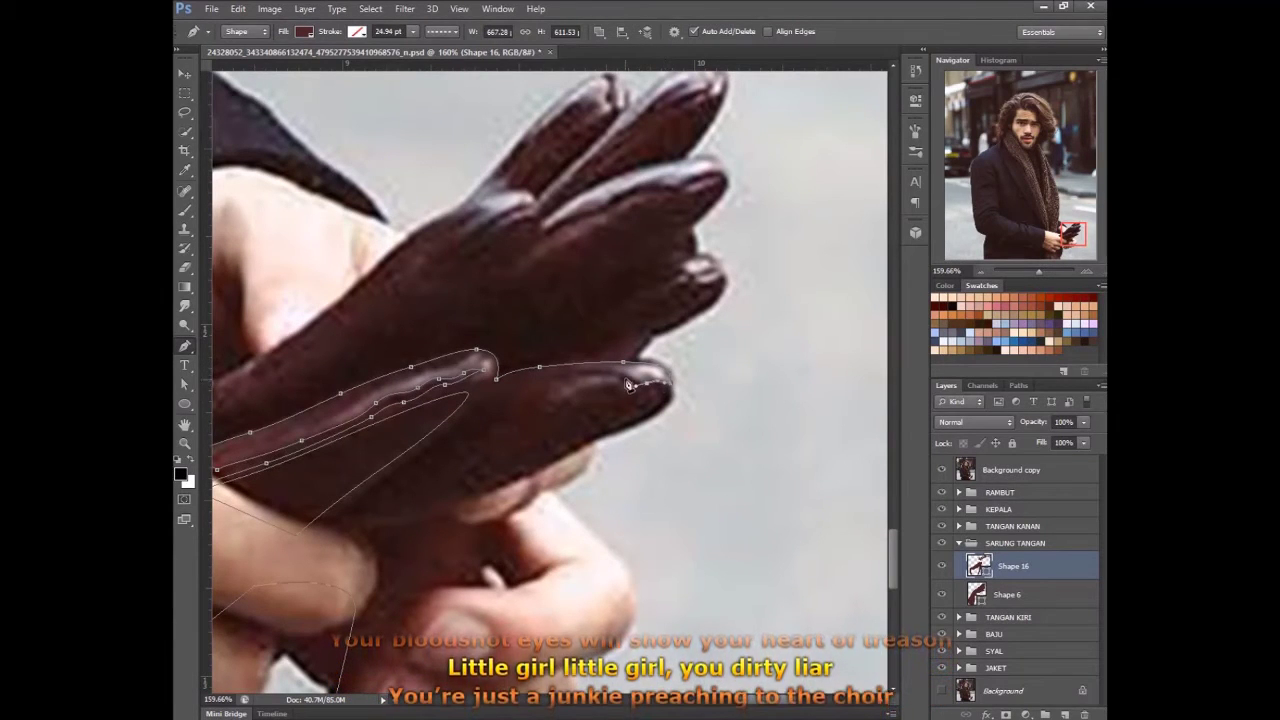
{"action": "left_click_drag", "start_coordinate": [524, 380], "coordinate": [627, 381]}
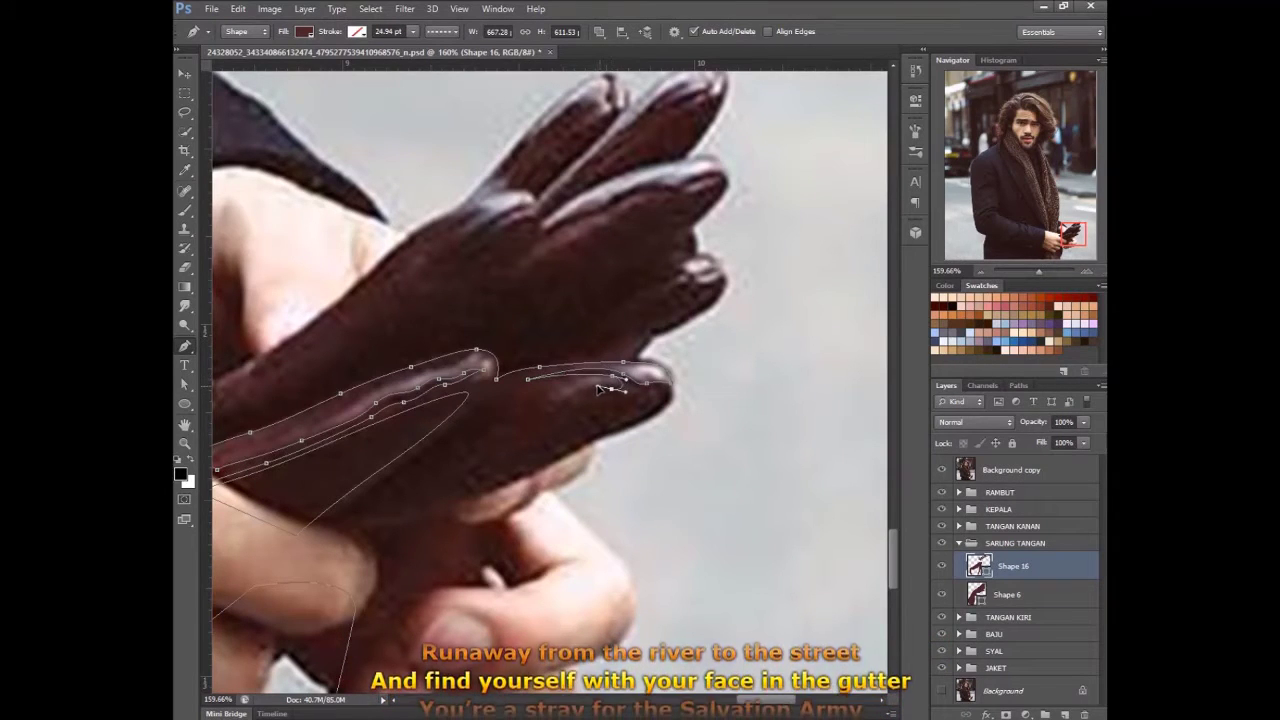
{"action": "left_click_drag", "start_coordinate": [584, 381], "coordinate": [540, 415]}
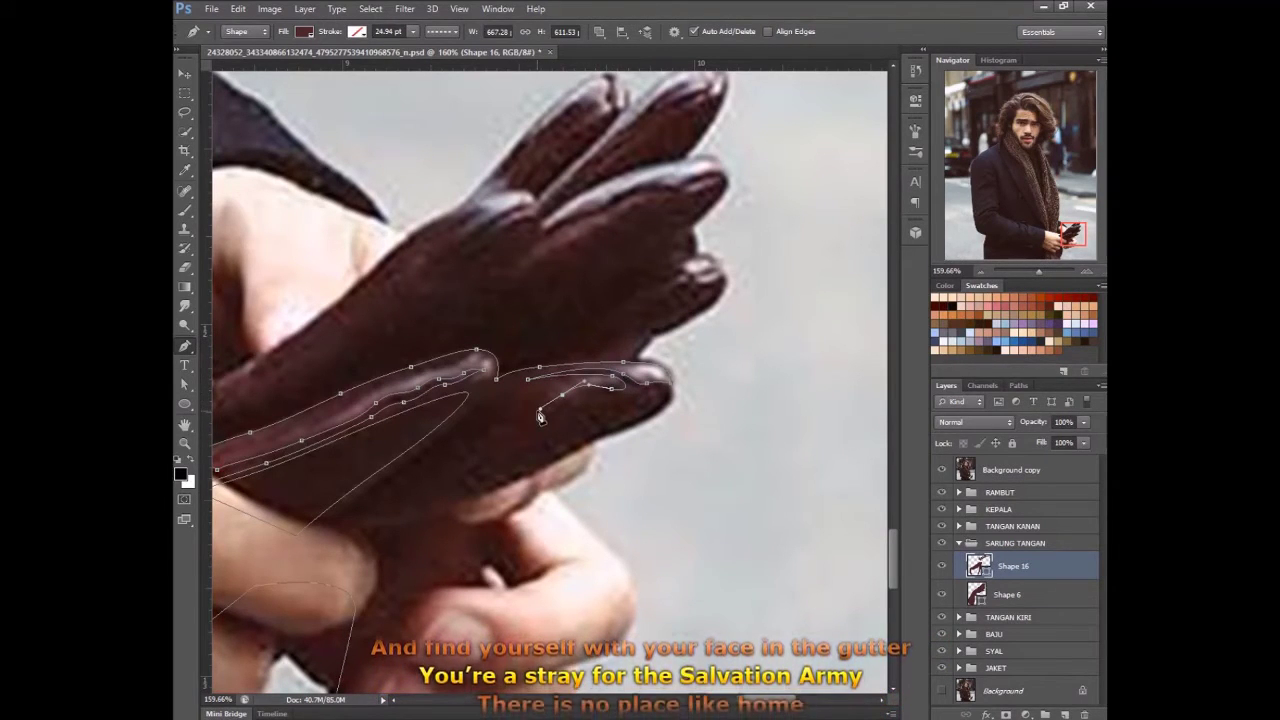
{"action": "left_click_drag", "start_coordinate": [662, 372], "coordinate": [688, 402]}
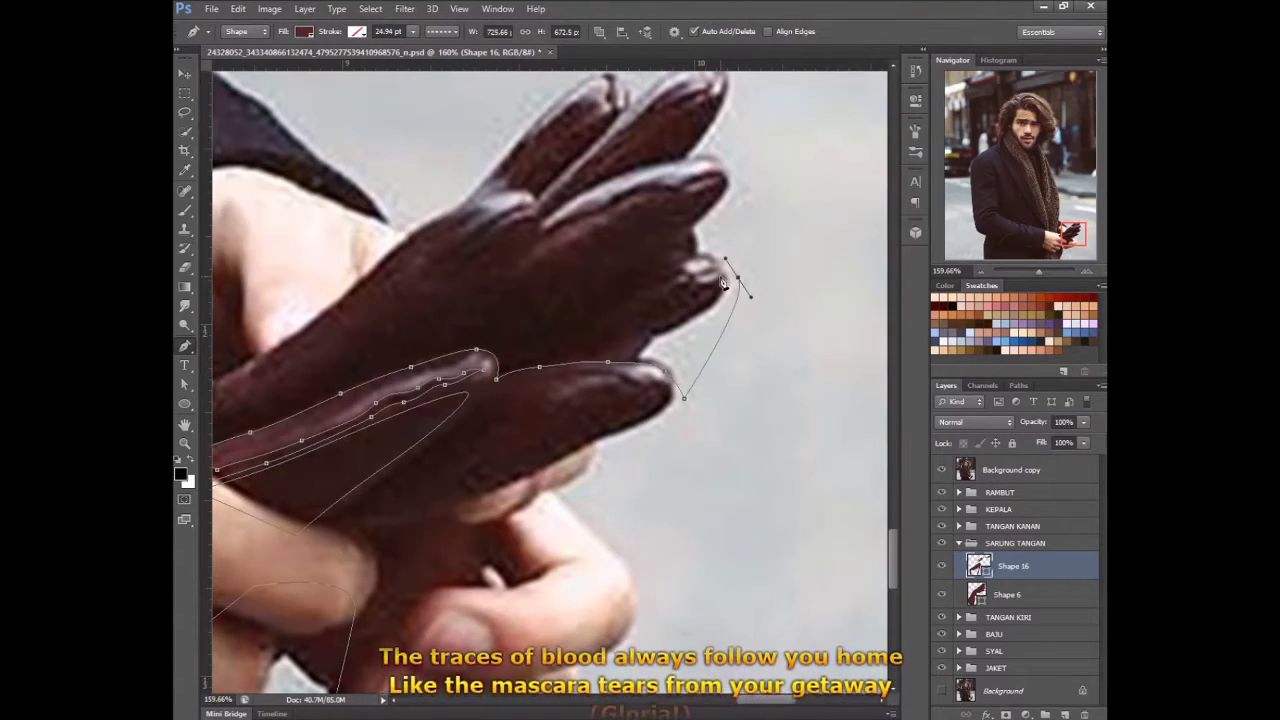
{"action": "left_click_drag", "start_coordinate": [716, 279], "coordinate": [695, 277]}
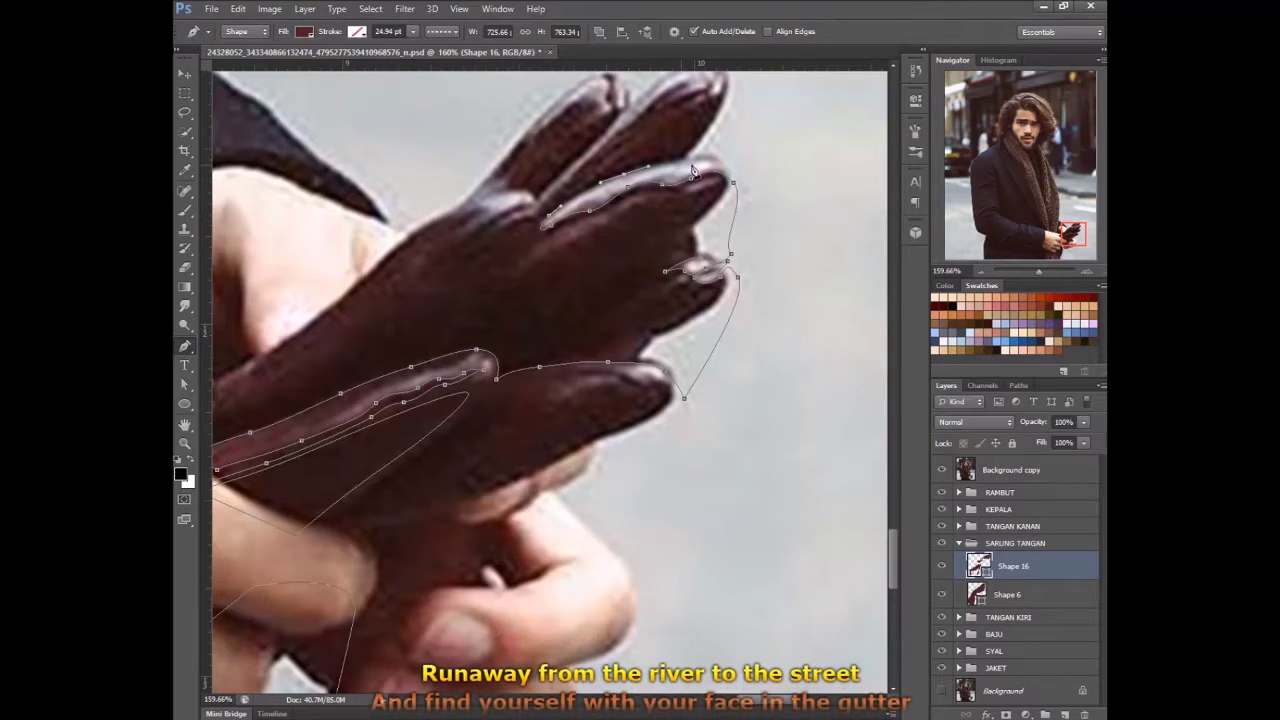
- Trace the highlight around the topmost fingertip and begin a short path near the knuckles
{"action": "scroll", "coordinate": [752, 222], "scroll_direction": "up", "scroll_amount": 2}
{"action": "left_click", "coordinate": [726, 229]}
{"action": "left_click", "coordinate": [730, 146]}
{"action": "left_click", "coordinate": [694, 130]}
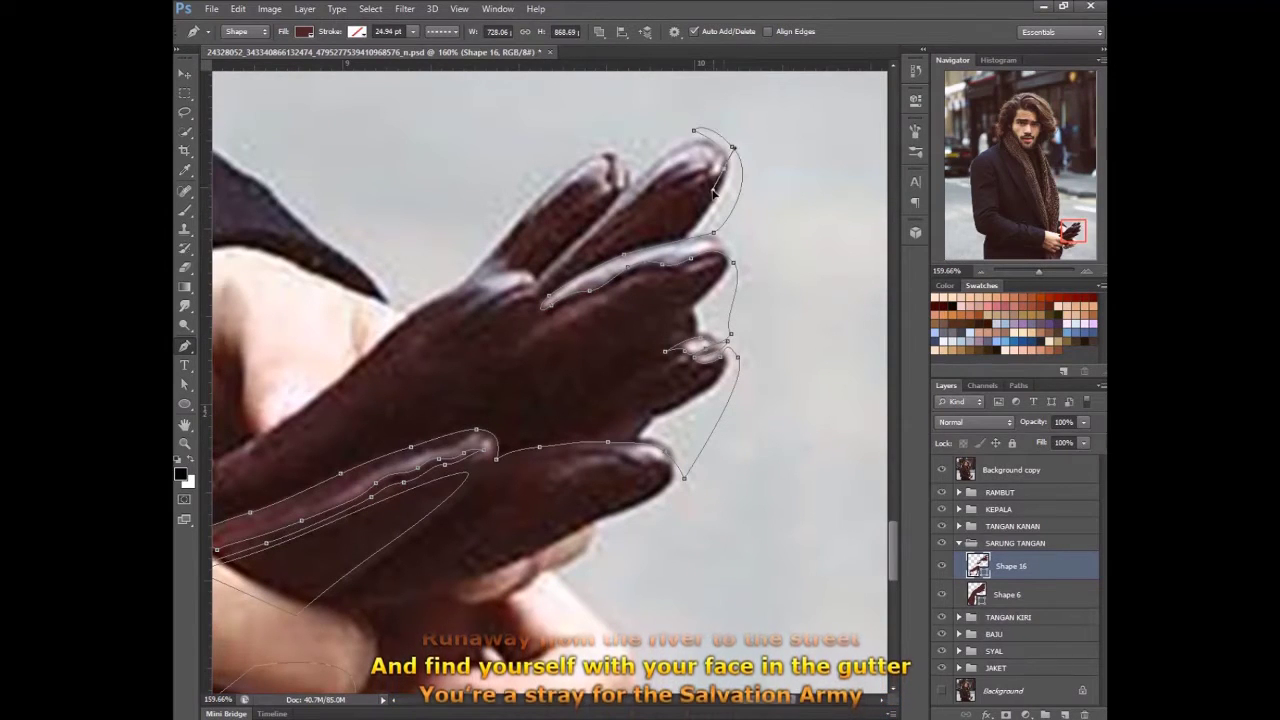
{"action": "left_click_drag", "start_coordinate": [657, 206], "coordinate": [690, 183]}
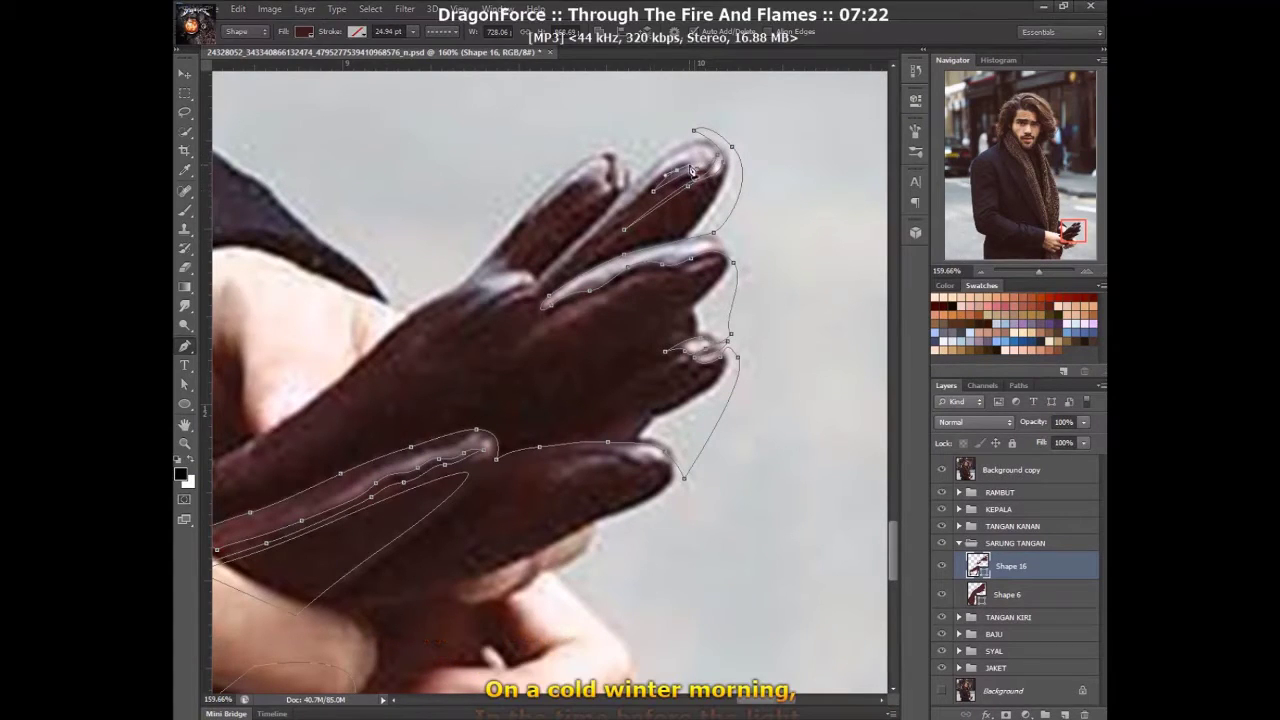
{"action": "left_click", "coordinate": [586, 241]}
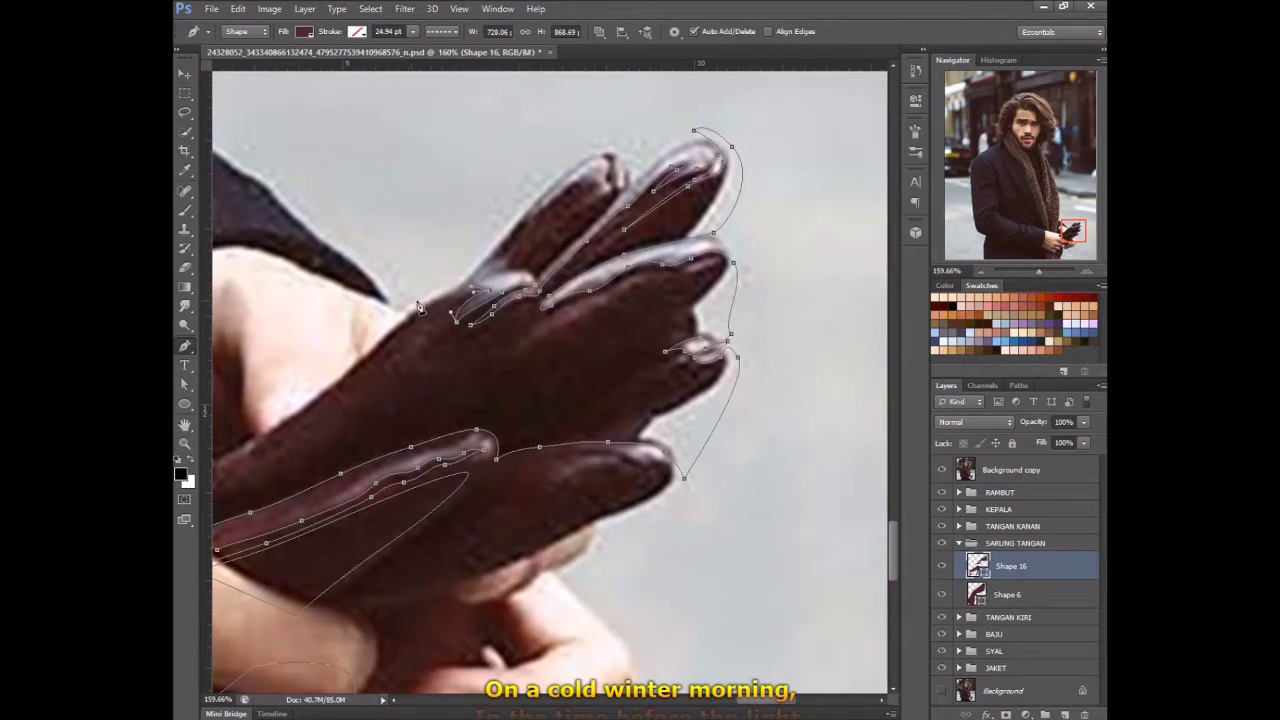
- Undo the last segment and draw a new highlight path down the upper knuckles
{"action": "scroll", "coordinate": [748, 707], "scroll_direction": "left", "scroll_amount": 5}
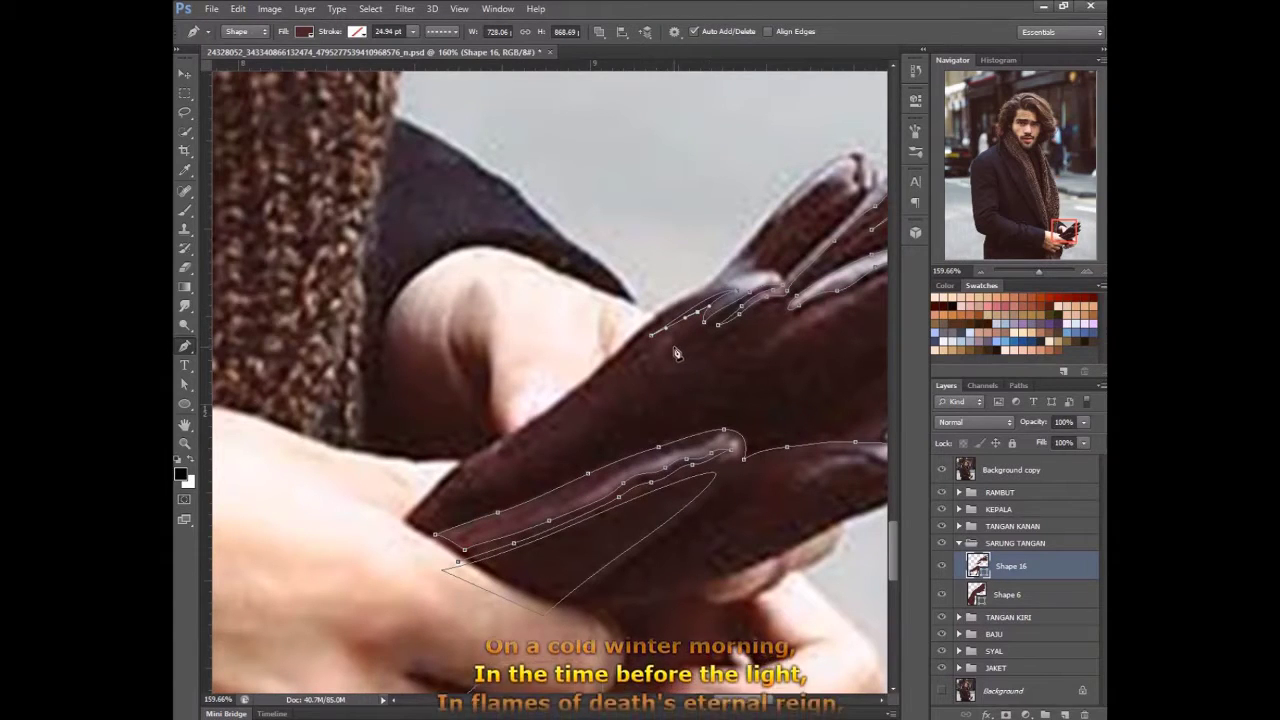
{"action": "key", "text": "ctrl+z"}
{"action": "left_click", "coordinate": [716, 337]}
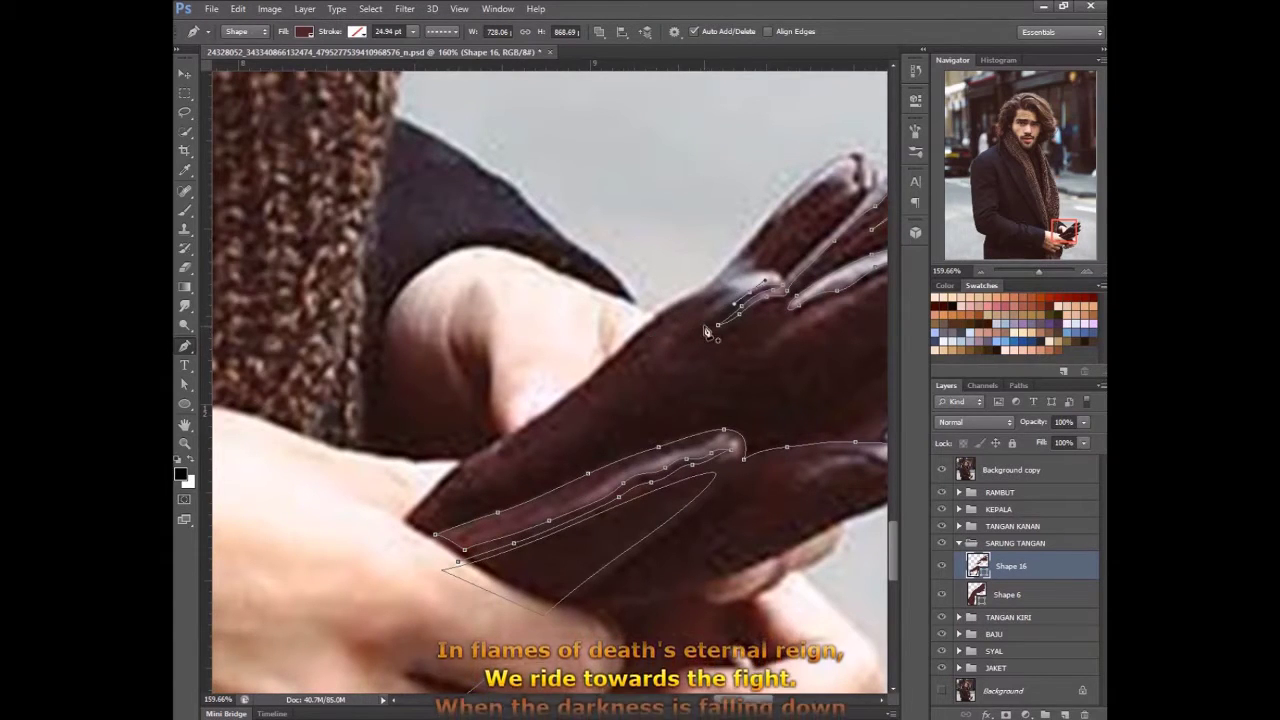
{"action": "left_click", "coordinate": [656, 365]}
{"action": "left_click", "coordinate": [562, 443]}
{"action": "left_click", "coordinate": [483, 486]}
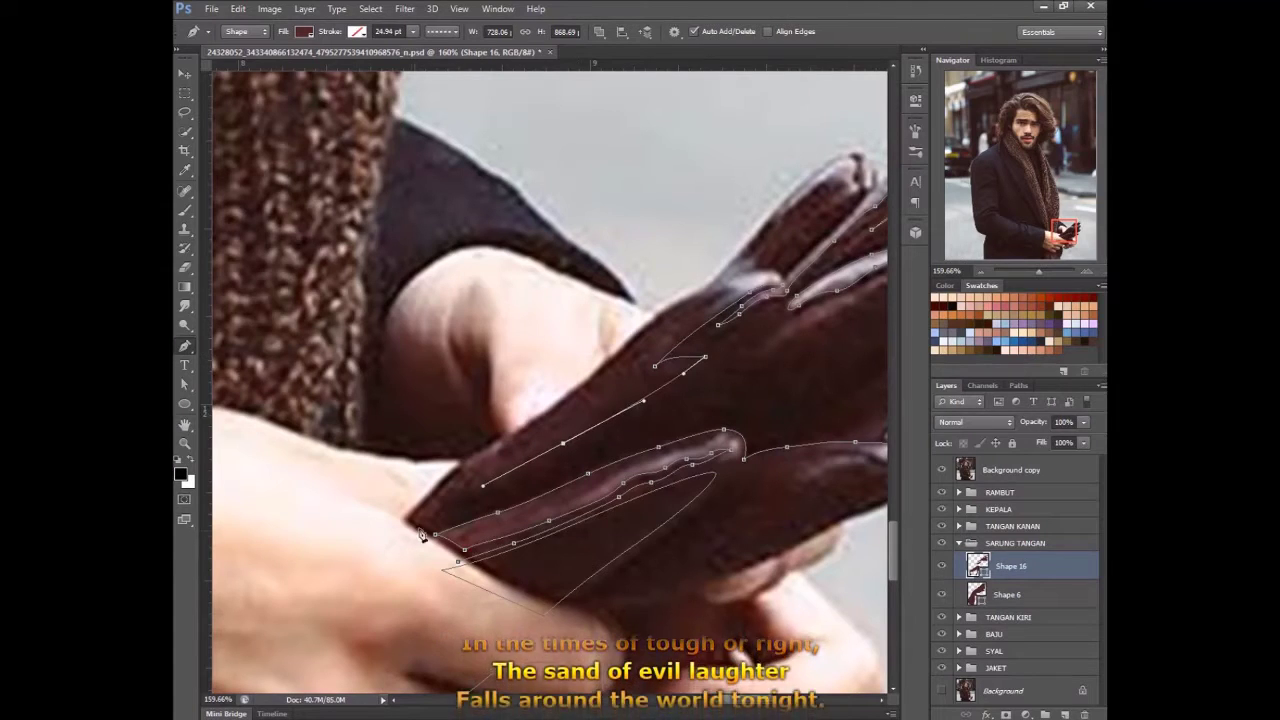
{"action": "left_click", "coordinate": [412, 522]}
{"action": "left_click_drag", "start_coordinate": [483, 486], "coordinate": [492, 457]}
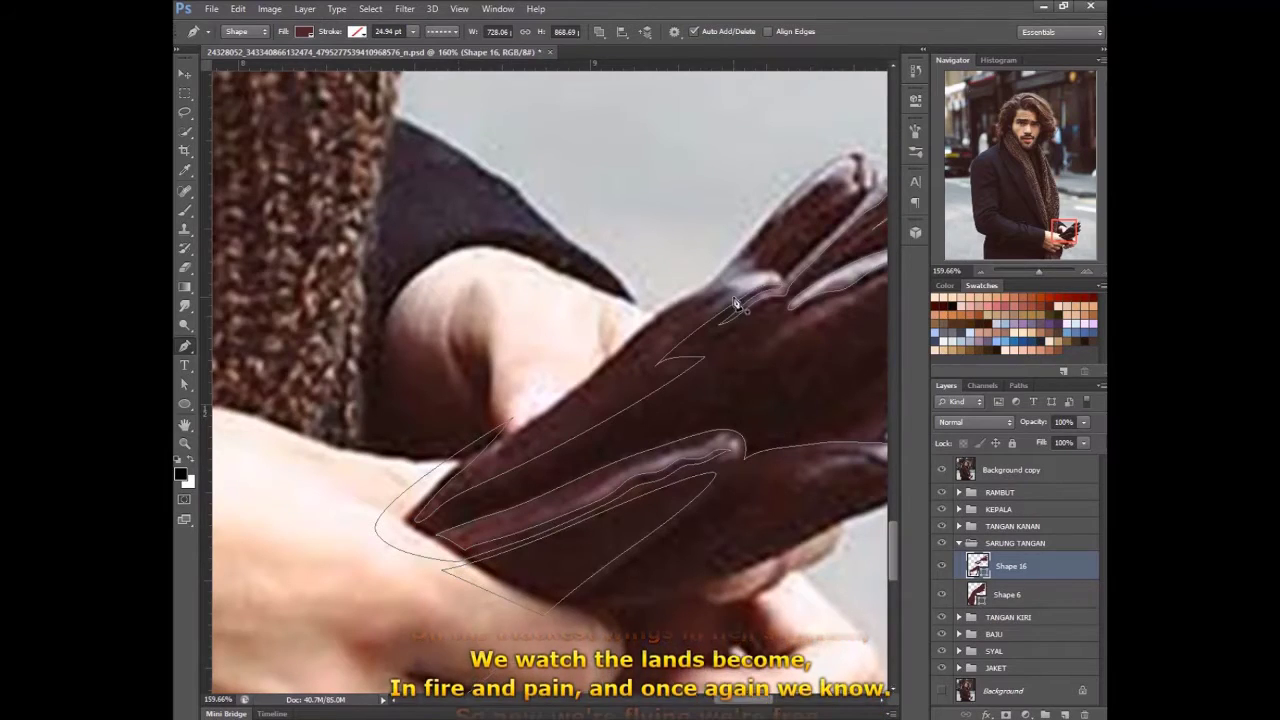
{"action": "left_click", "coordinate": [700, 301]}
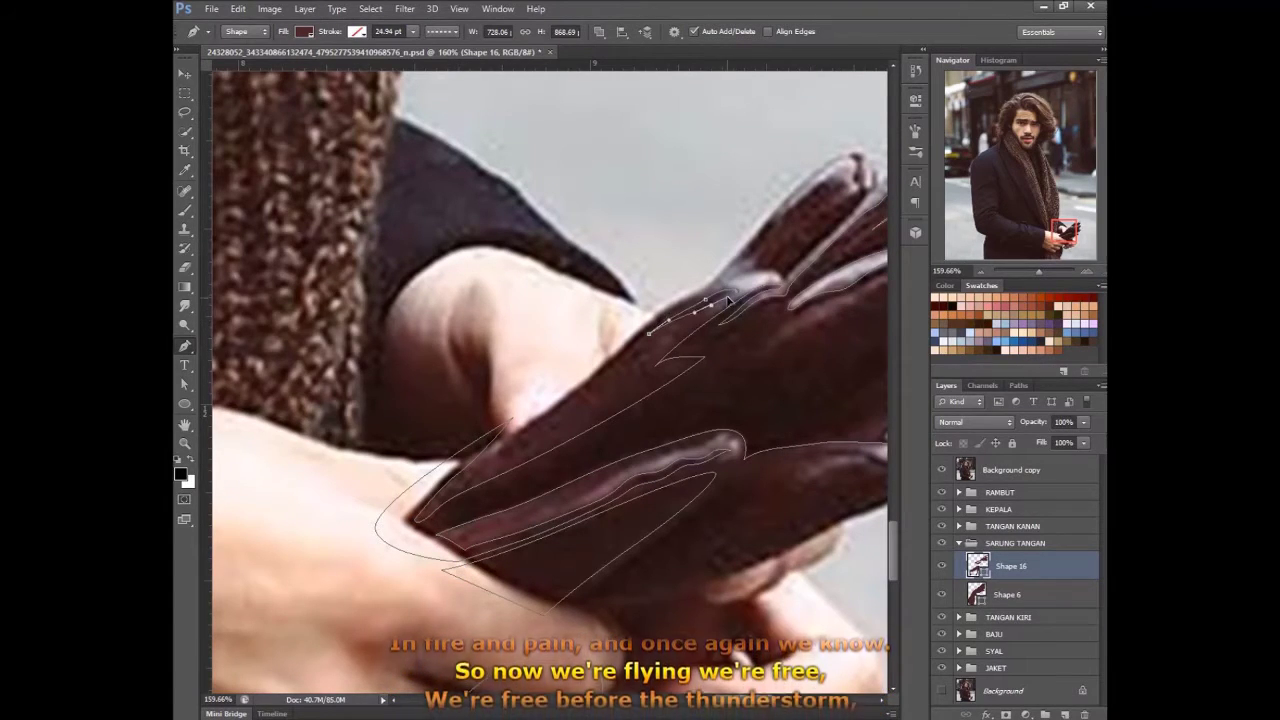
- Switch briefly to the Command Prompt, then return and scroll the fingertips into view
{"action": "key", "text": "alt+Tab"}
{"action": "left_click", "coordinate": [871, 381]}
{"action": "left_click", "coordinate": [632, 428]}
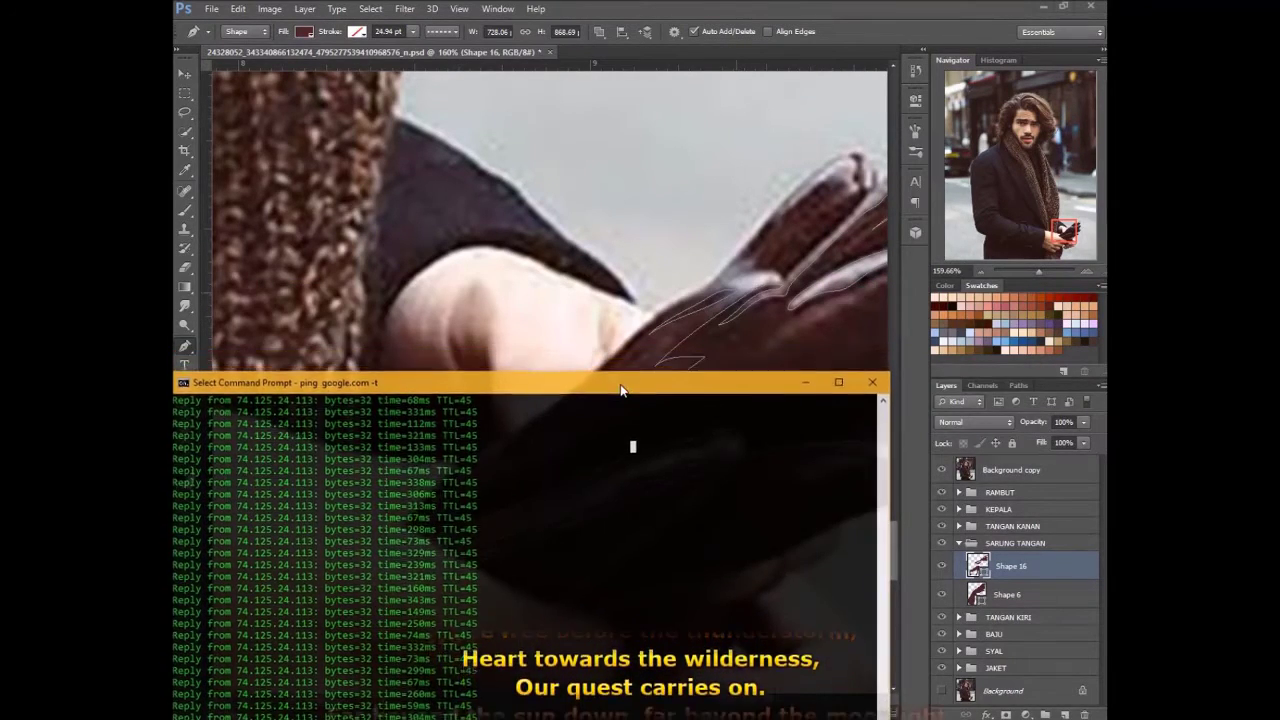
{"action": "key", "text": "super+Down"}
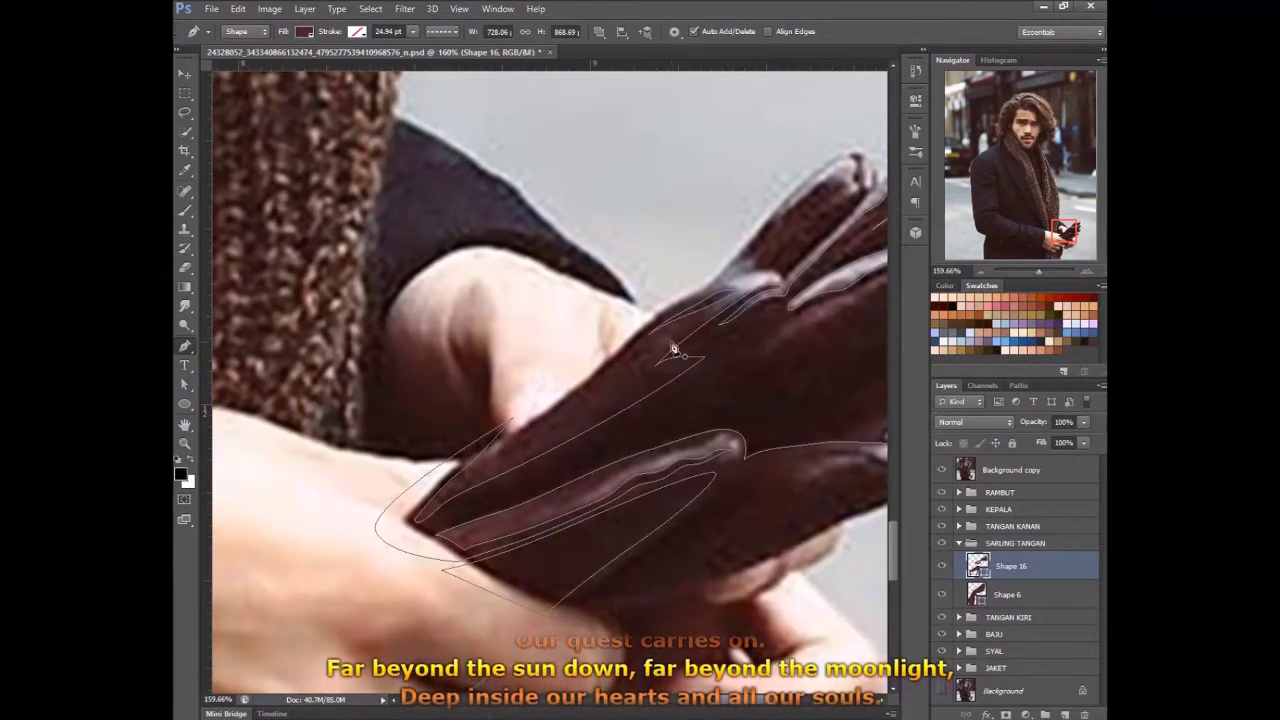
{"action": "scroll", "coordinate": [898, 553], "scroll_direction": "down", "scroll_amount": 2}
{"action": "scroll", "coordinate": [898, 553], "scroll_direction": "right", "scroll_amount": 3}
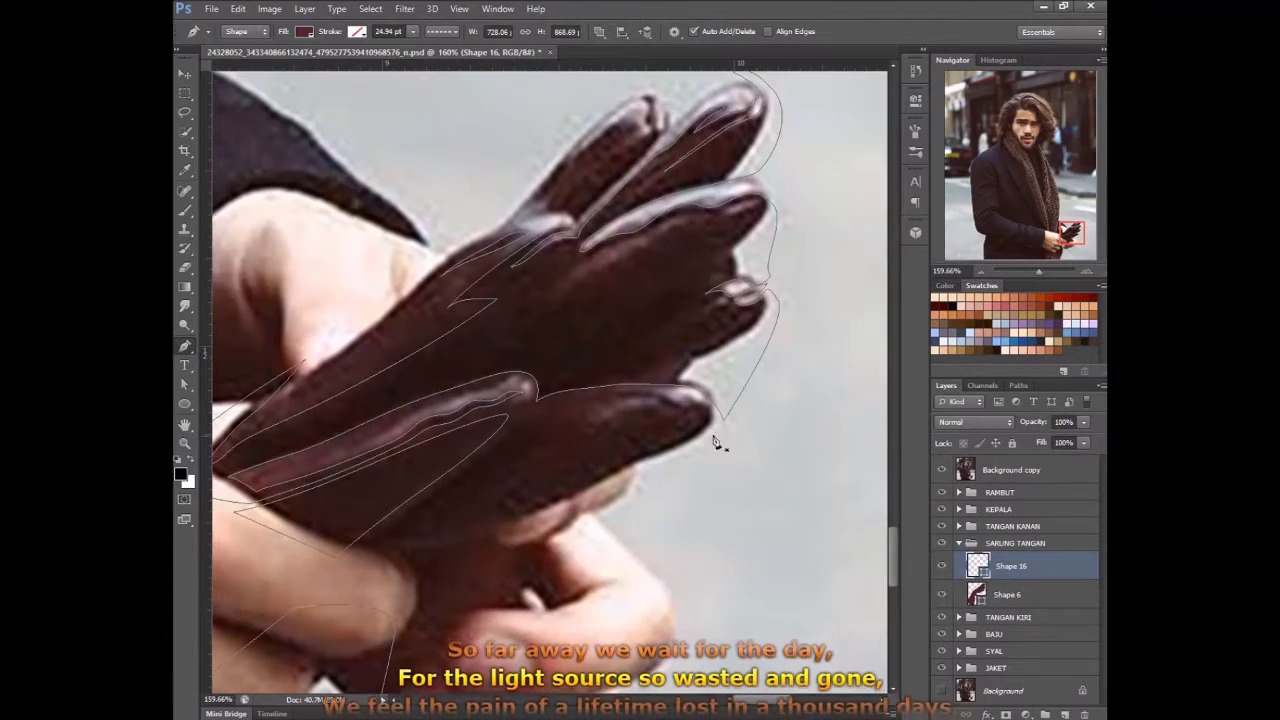
- Draw and close a curved fingertip highlight on Shape 16, then adjust its anchors
{"action": "left_click_drag", "start_coordinate": [716, 432], "coordinate": [672, 399]}
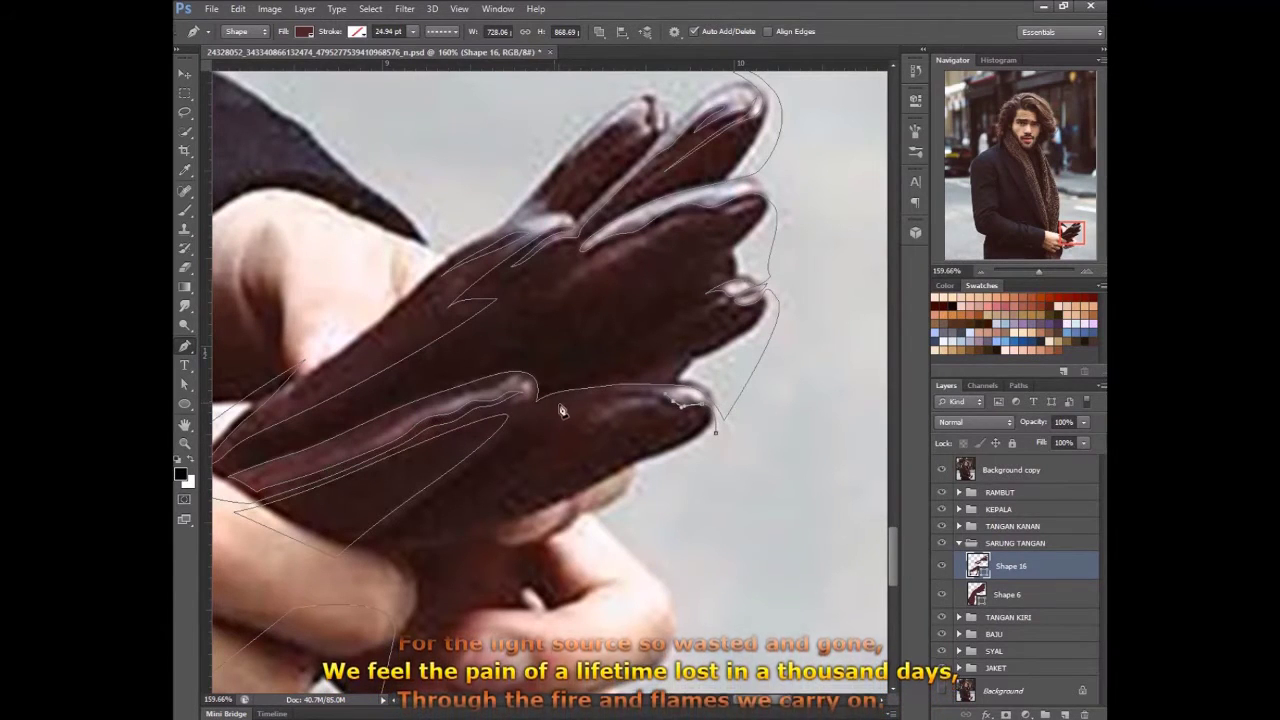
{"action": "left_click_drag", "start_coordinate": [563, 401], "coordinate": [583, 455]}
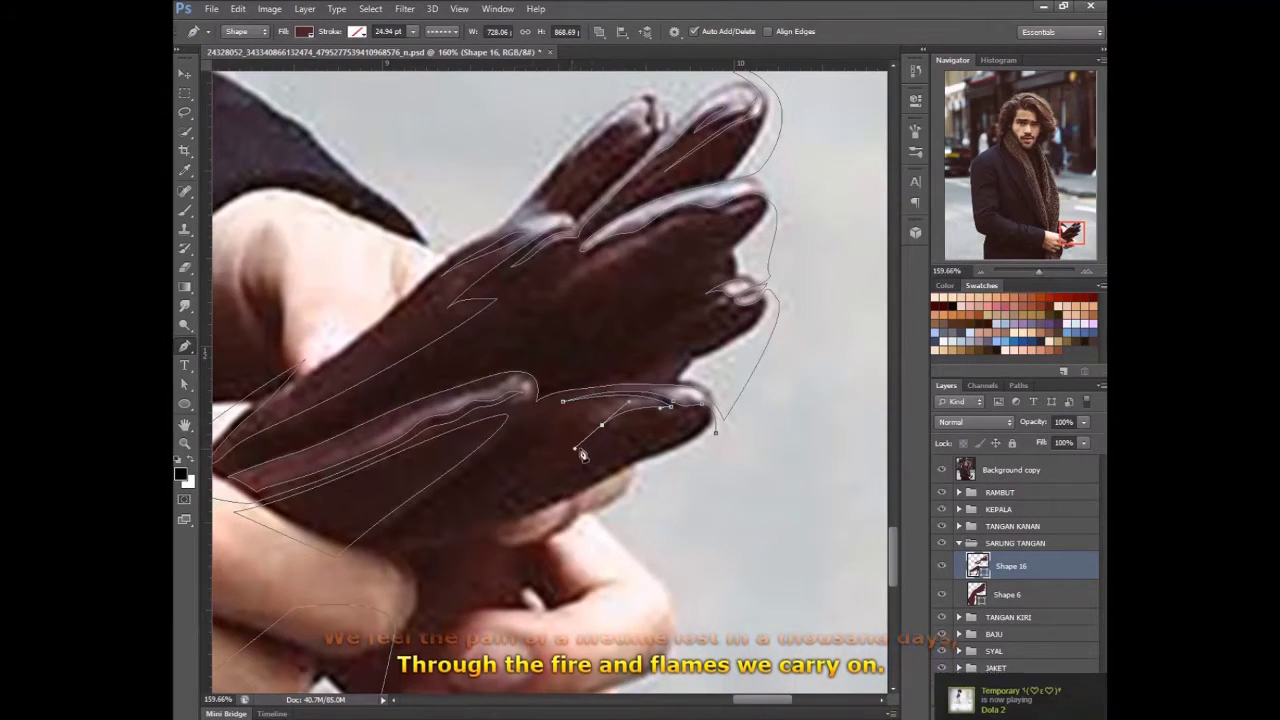
{"action": "left_click", "coordinate": [428, 563]}
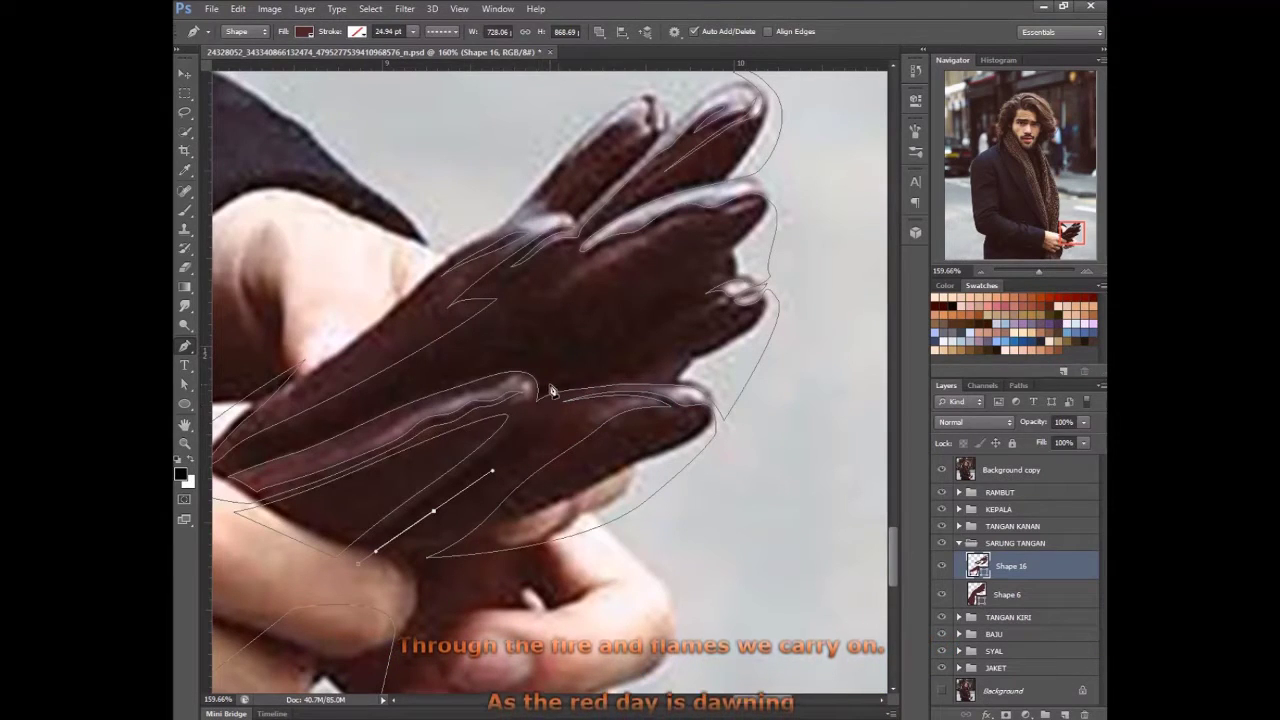
{"action": "left_click", "coordinate": [967, 478]}
{"action": "left_click", "coordinate": [977, 568]}
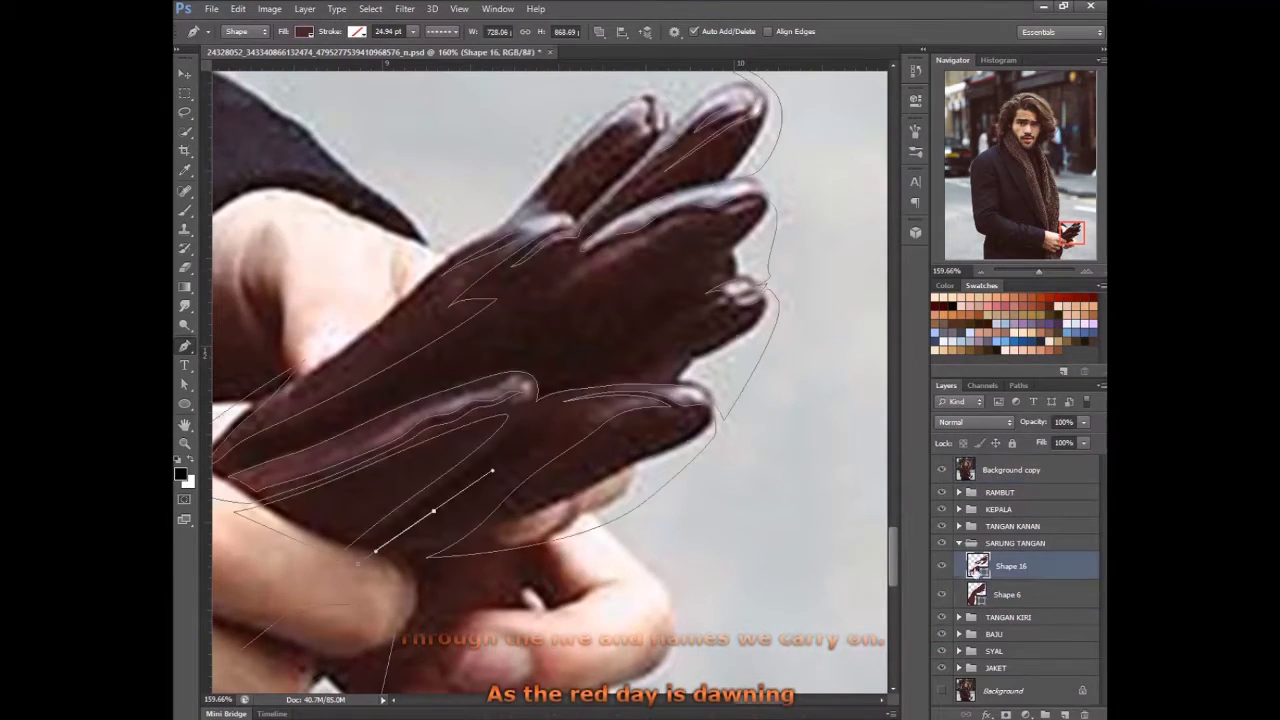
{"action": "left_click", "coordinate": [541, 392], "text": "ctrl"}
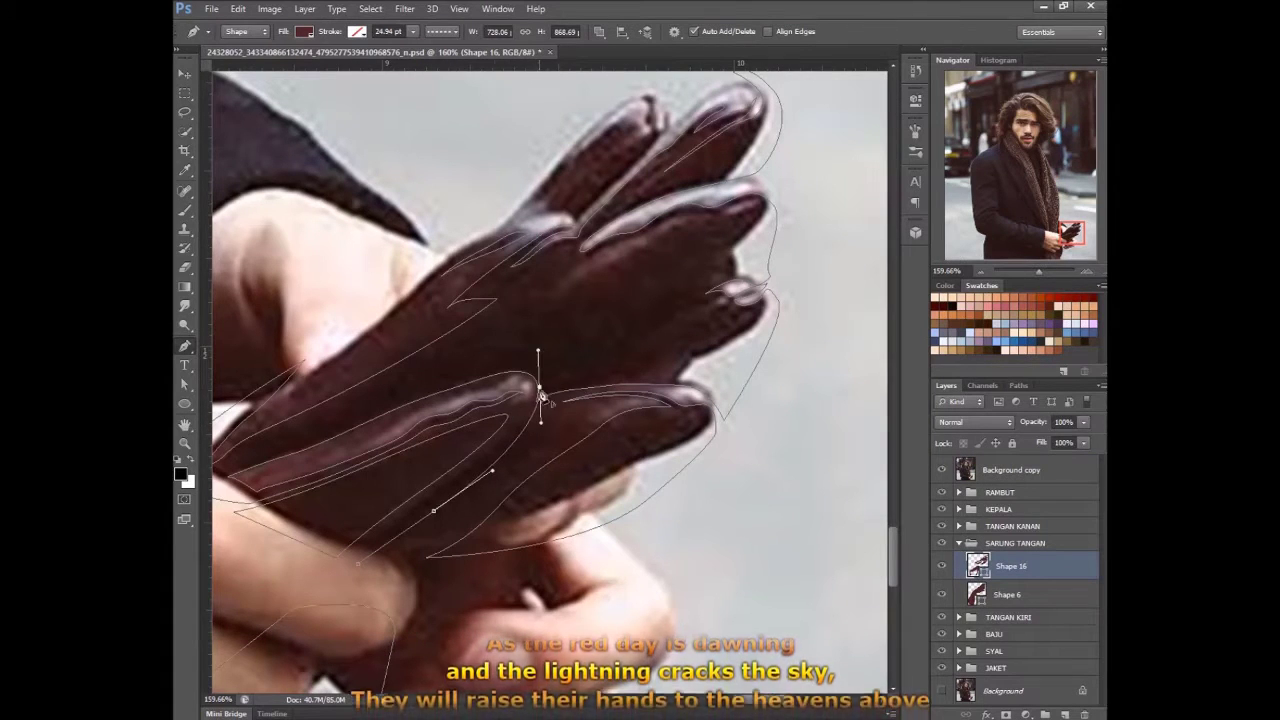
{"action": "left_click_drag", "start_coordinate": [476, 470], "coordinate": [477, 466]}
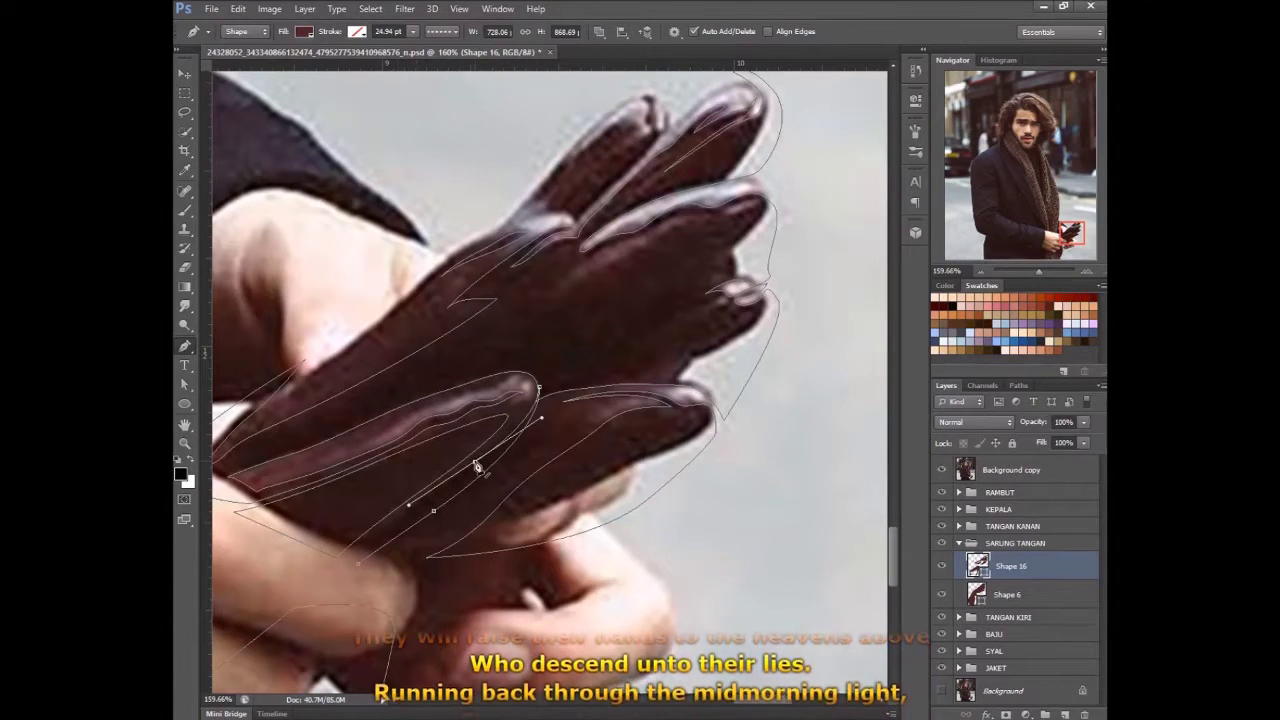
{"action": "left_click", "coordinate": [354, 558], "text": "ctrl"}
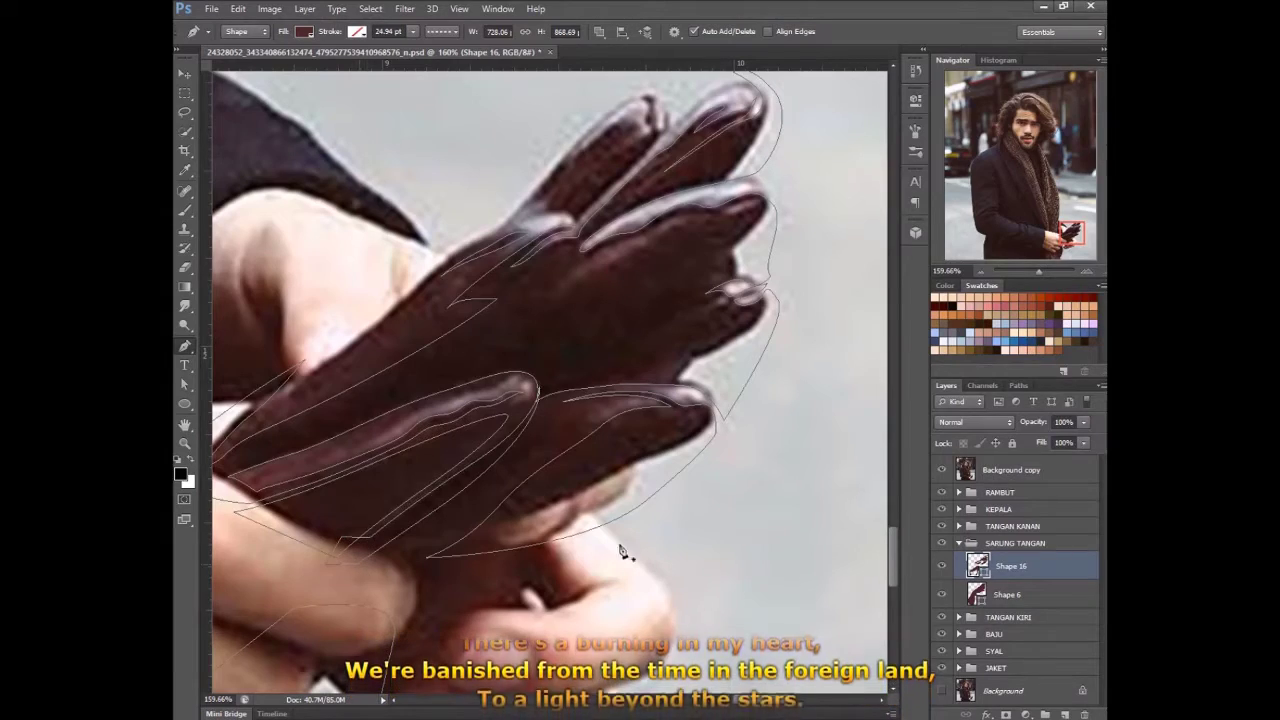
- Preview with the photo hidden, then trace and close a highlight along the top finger edge
{"action": "left_click", "coordinate": [1010, 470]}
{"action": "left_click", "coordinate": [941, 471]}
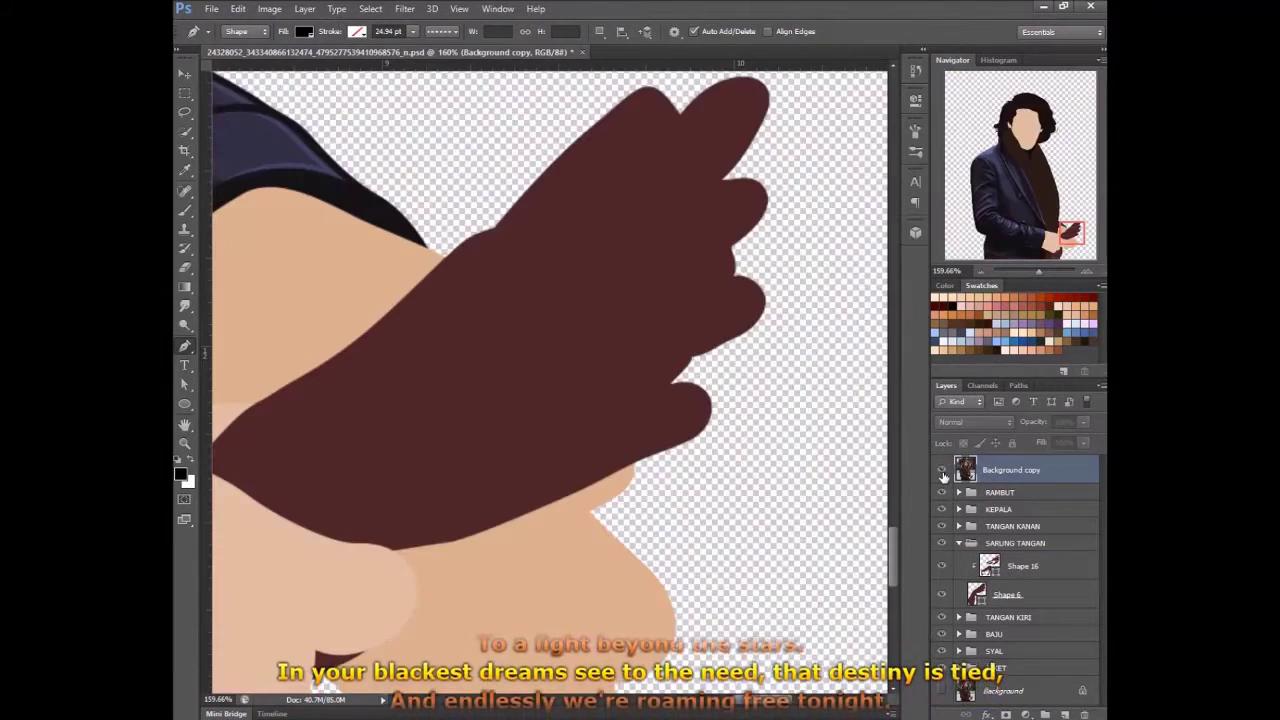
{"action": "left_click", "coordinate": [1022, 566]}
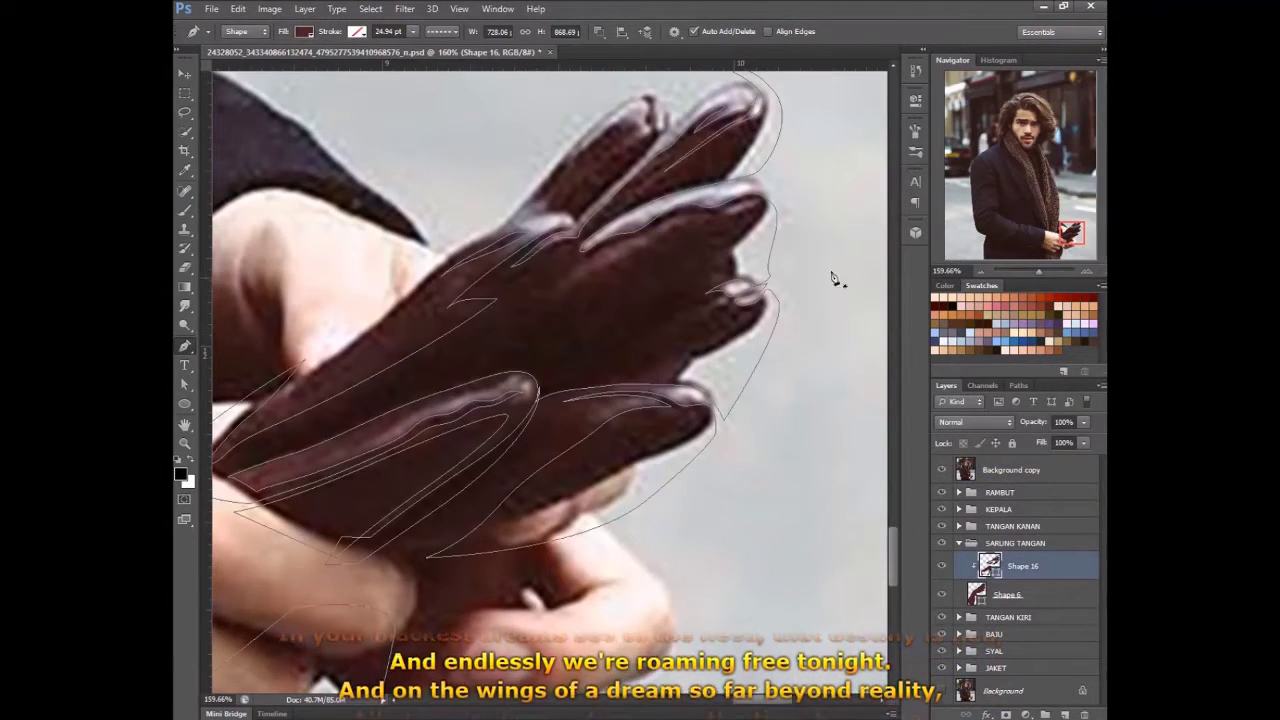
{"action": "left_click", "coordinate": [759, 201]}
{"action": "left_click", "coordinate": [738, 211]}
{"action": "left_click", "coordinate": [698, 220]}
{"action": "left_click", "coordinate": [683, 225]}
{"action": "left_click", "coordinate": [652, 240]}
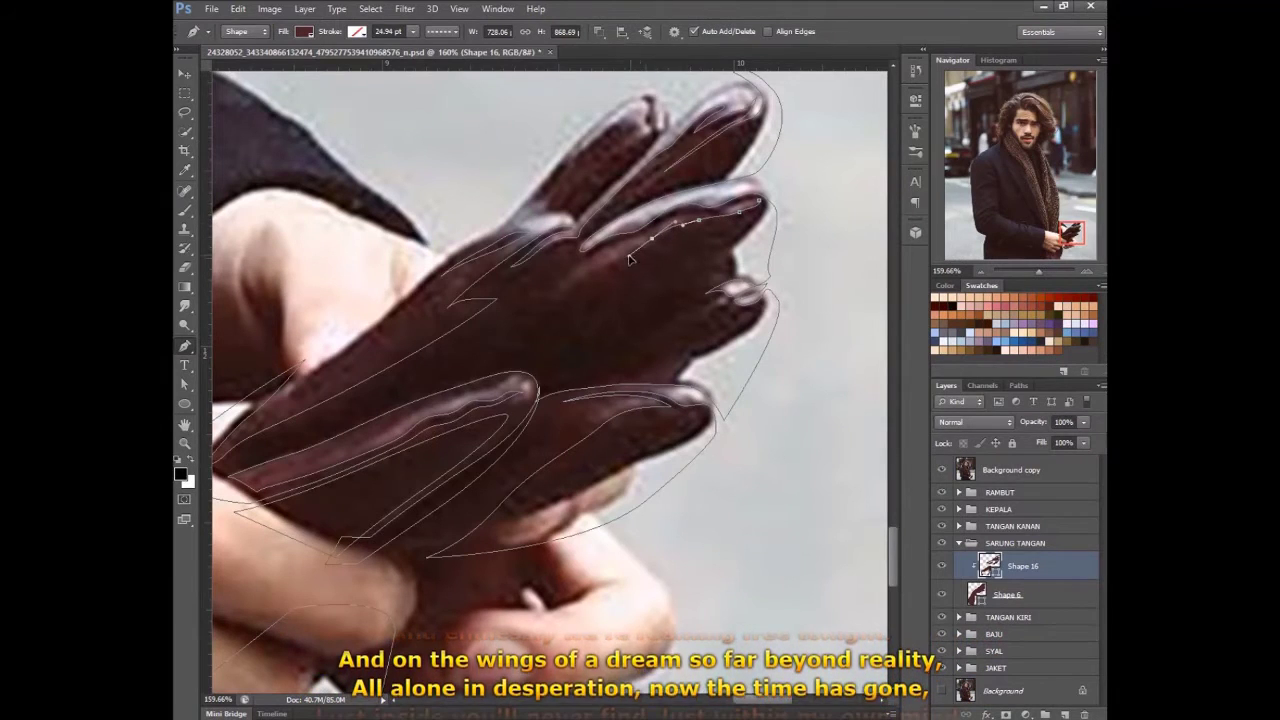
{"action": "left_click", "coordinate": [590, 257]}
{"action": "left_click", "coordinate": [551, 303]}
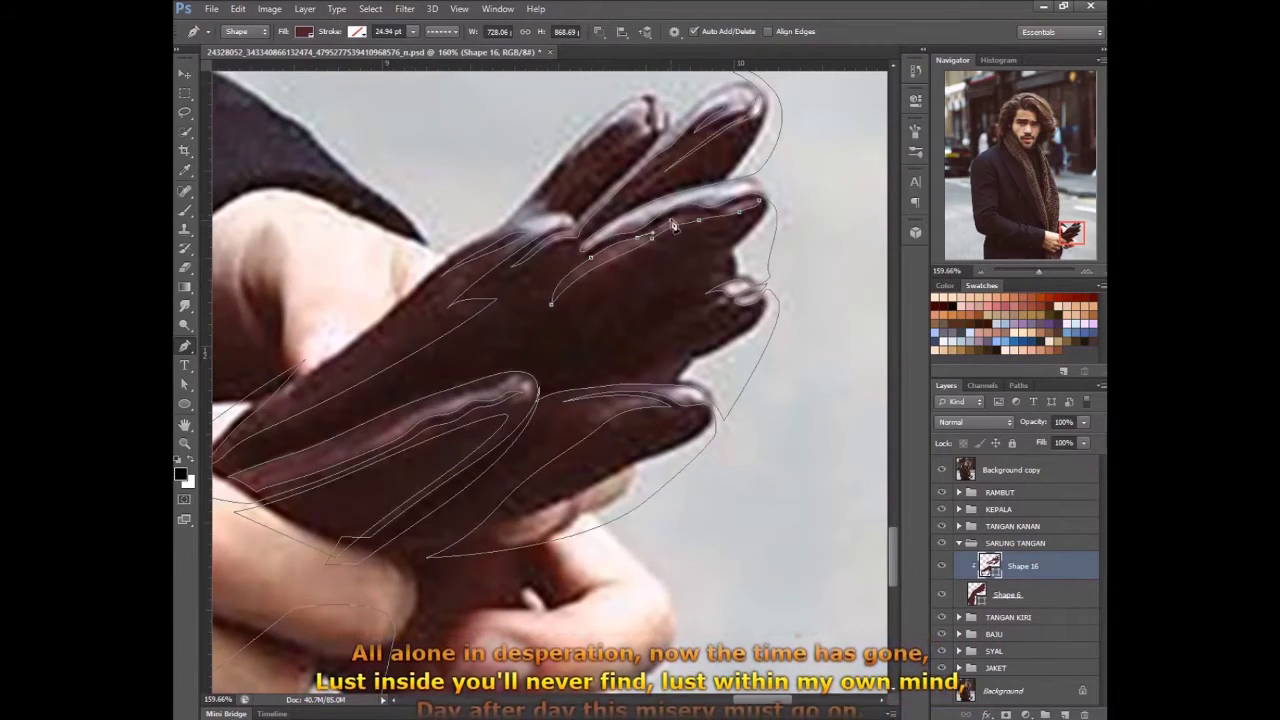
{"action": "left_click", "coordinate": [759, 201]}
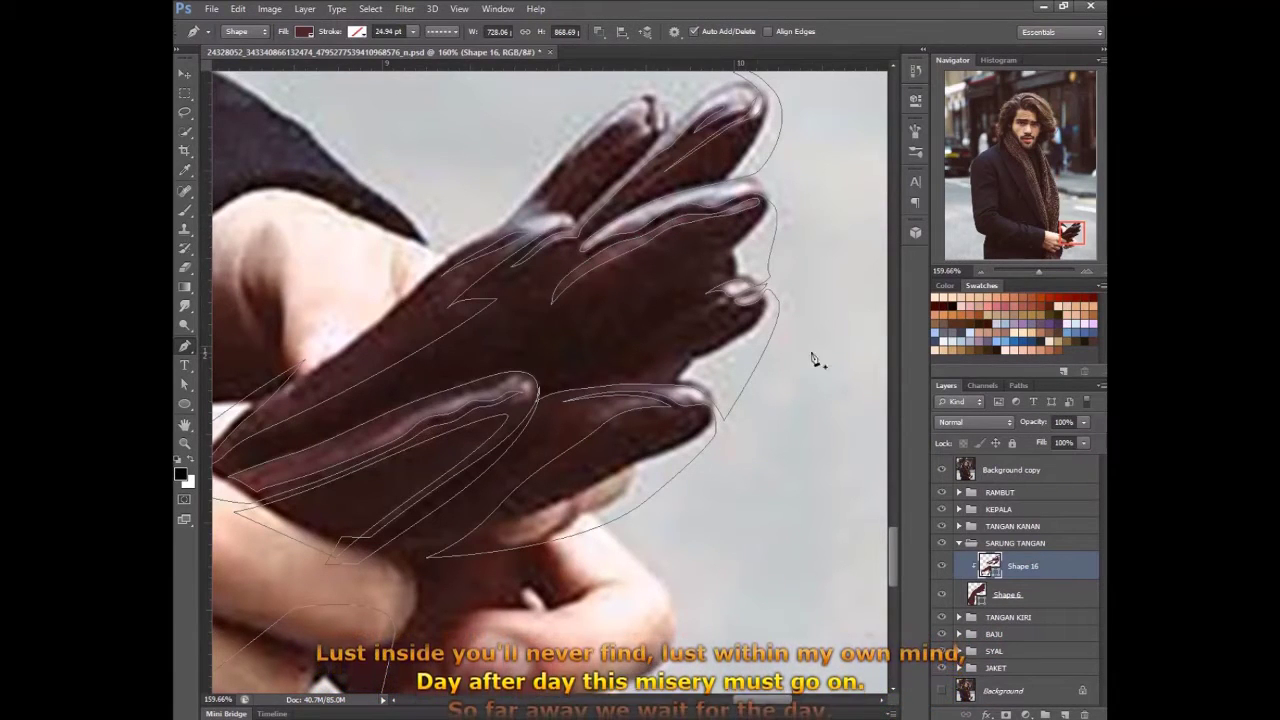
{"action": "left_click", "coordinate": [667, 380]}
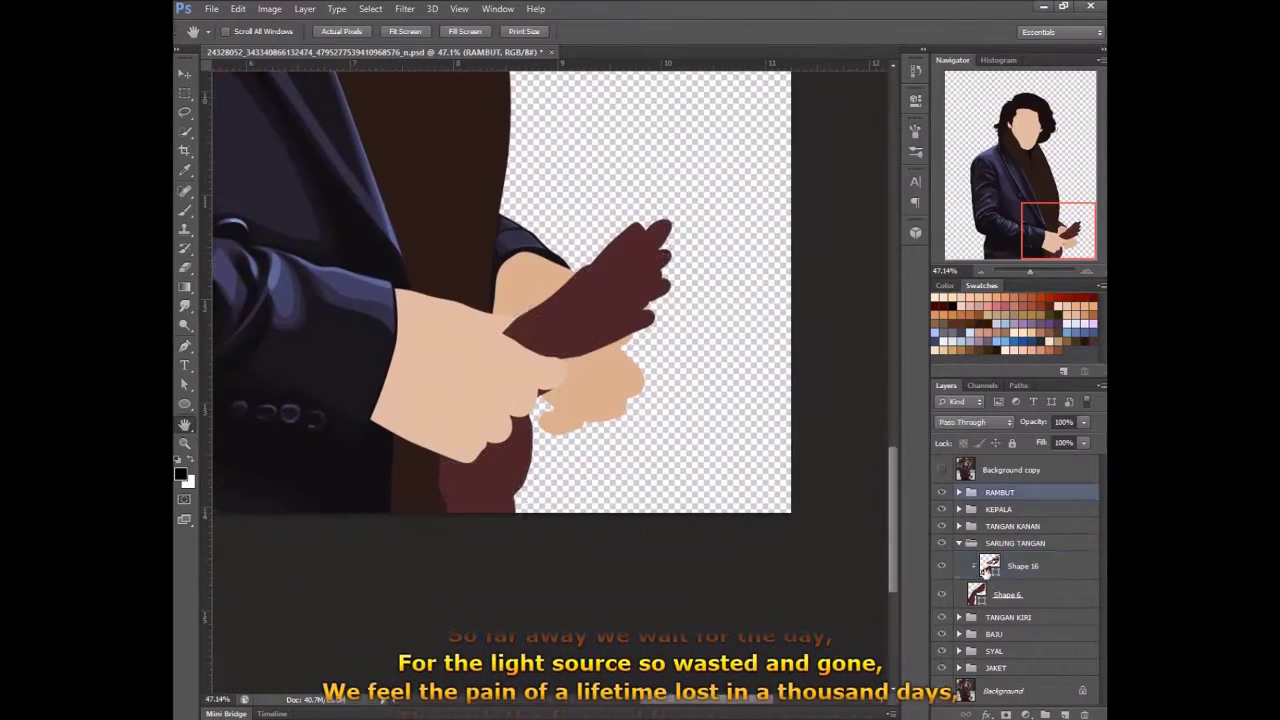
- Darken the Shape 16 fill to #1b0d0f and Shape 6 to a near-black brown
{"action": "double_click", "coordinate": [988, 566]}
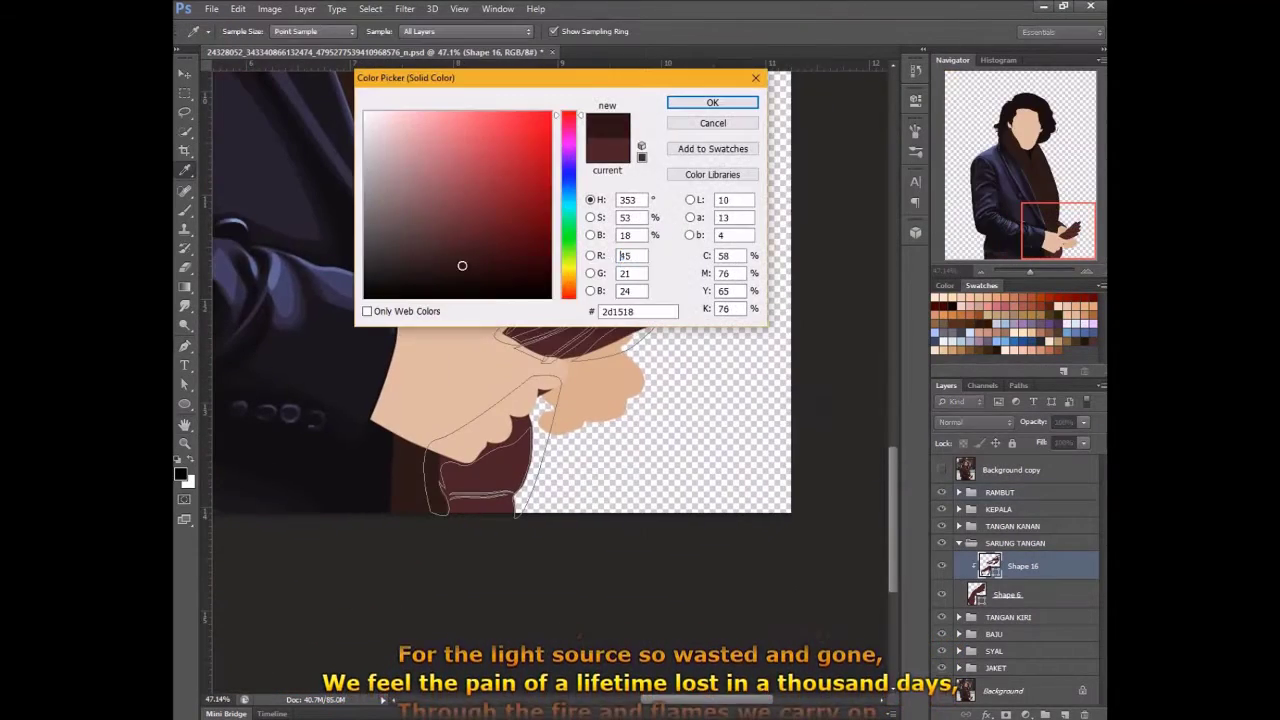
{"action": "mouse_move", "coordinate": [568, 77]}
{"action": "left_mouse_down"}
{"action": "mouse_move", "coordinate": [820, 170]}
{"action": "mouse_move", "coordinate": [860, 340]}
{"action": "left_mouse_up"}
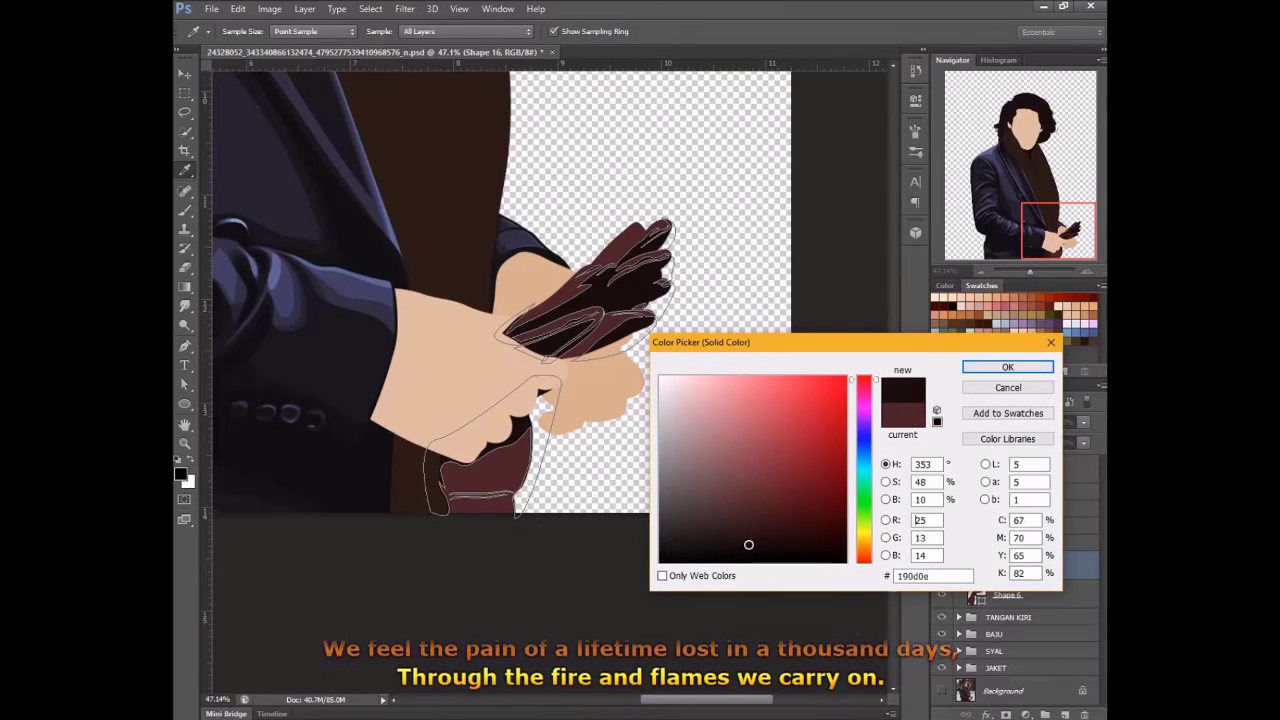
{"action": "left_click", "coordinate": [1003, 367]}
{"action": "double_click", "coordinate": [976, 590]}
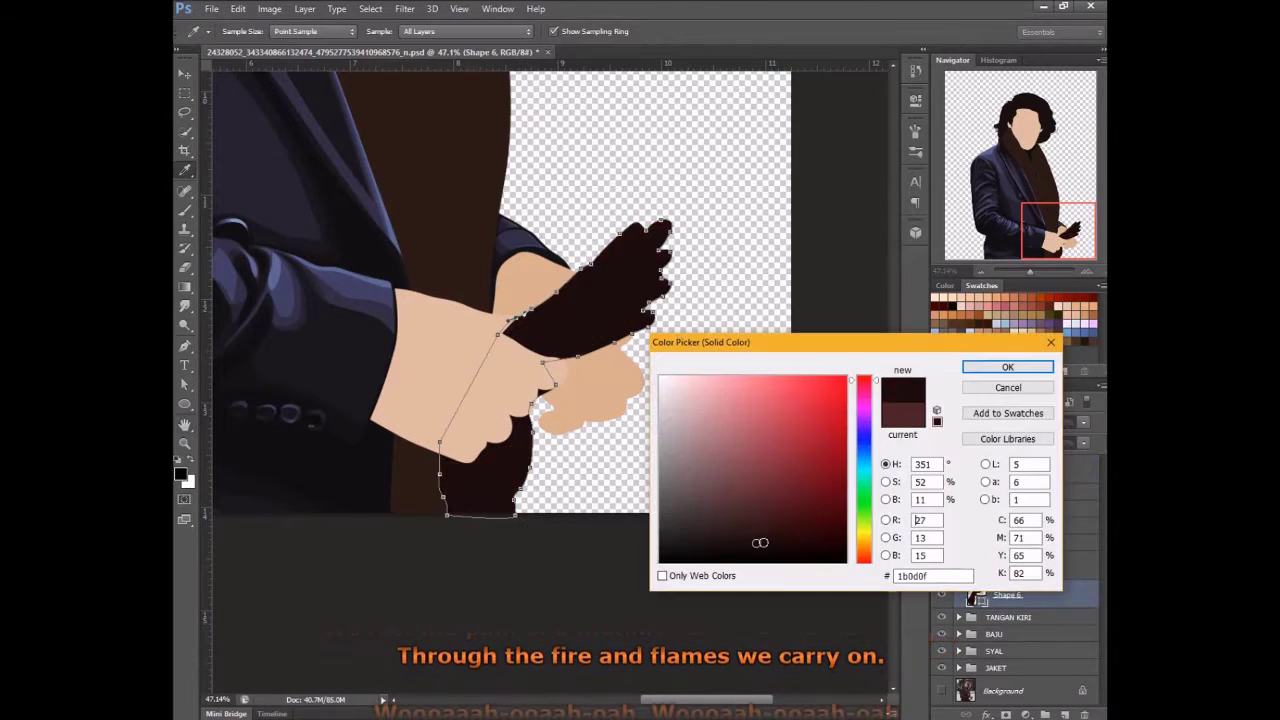
{"action": "left_click", "coordinate": [1049, 391]}
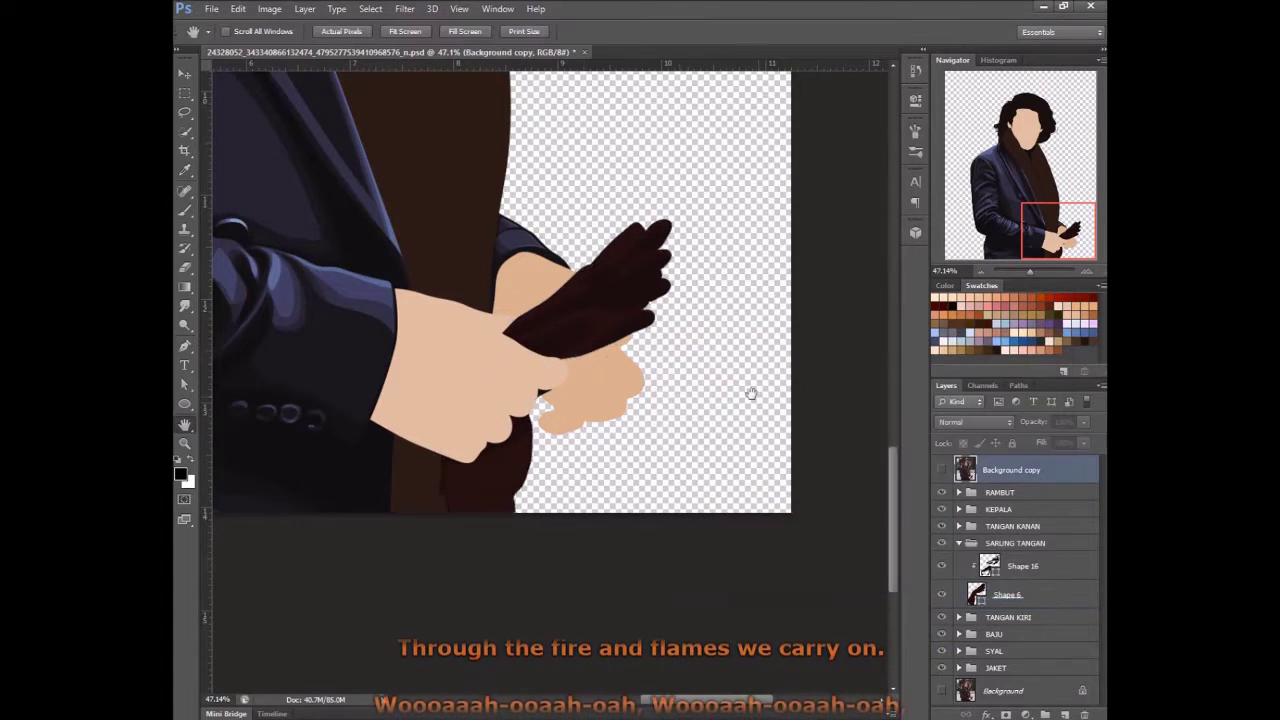
{"action": "scroll", "coordinate": [751, 391], "scroll_direction": "up", "scroll_amount": 3}
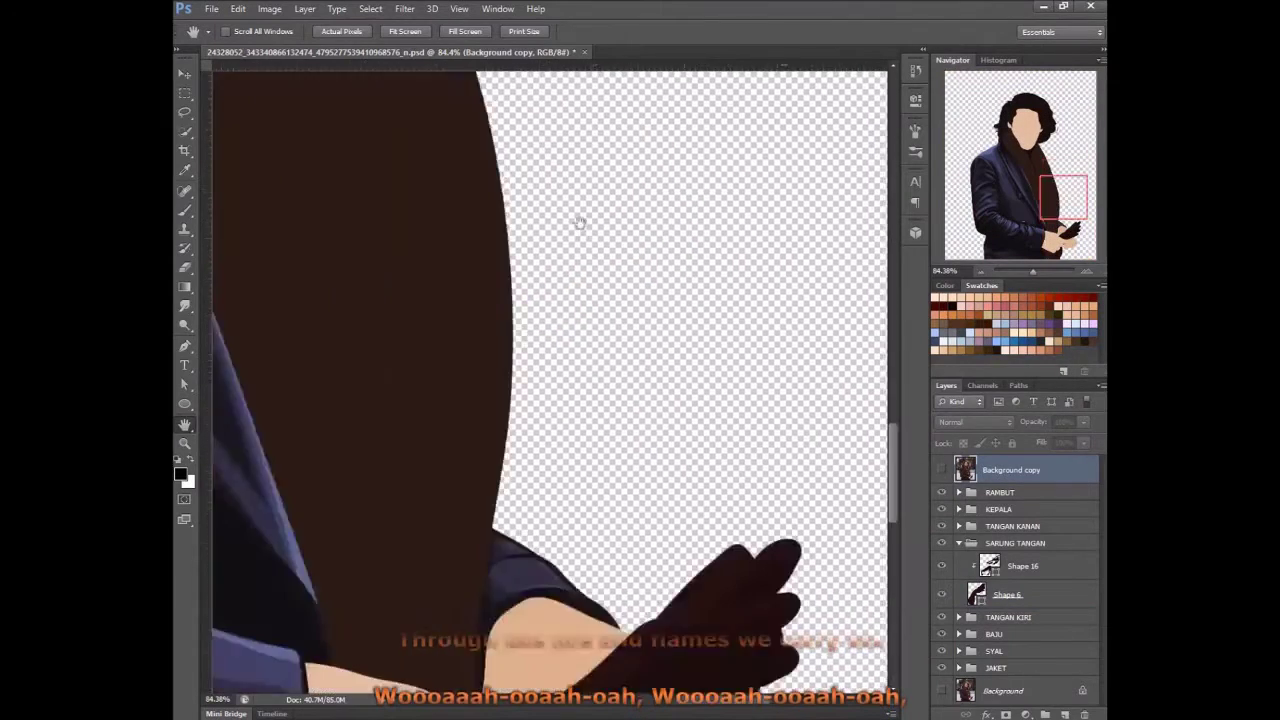
{"action": "key", "text": "Escape"}
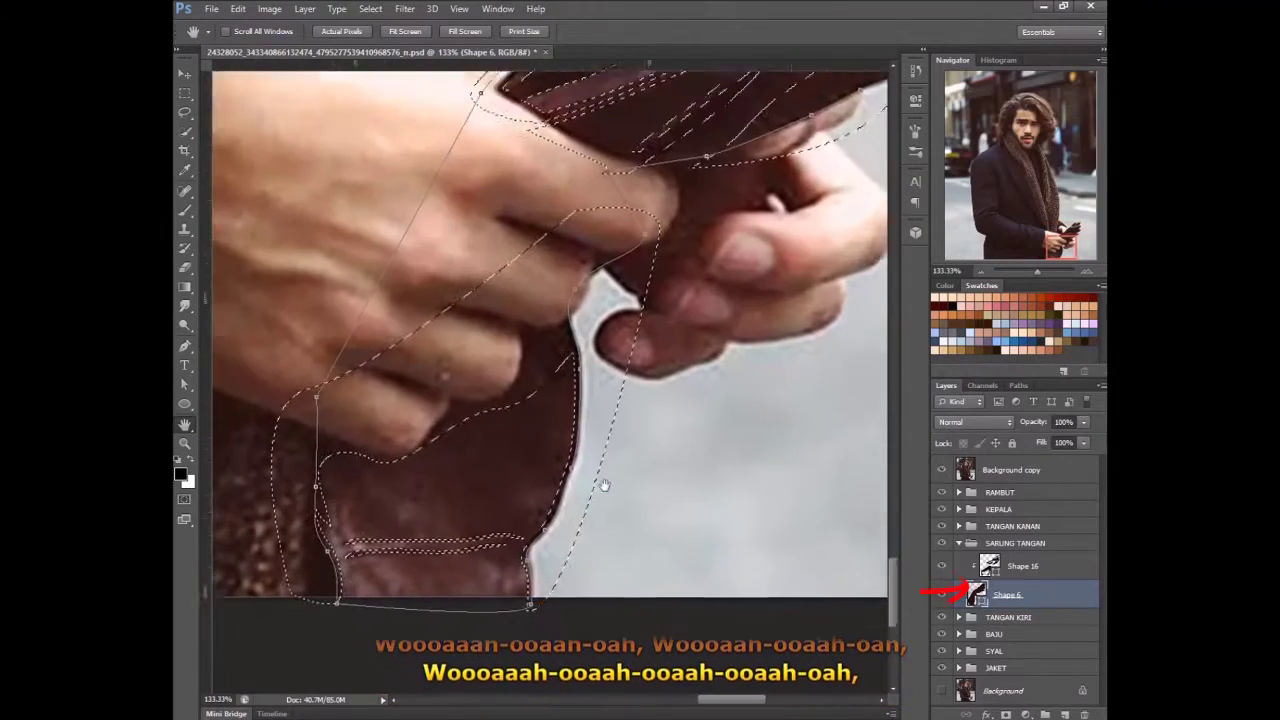
- Load the Shape 6 glove selection and outline the cuff seam with curved anchors
{"action": "left_click_drag", "start_coordinate": [604, 486], "coordinate": [623, 454]}
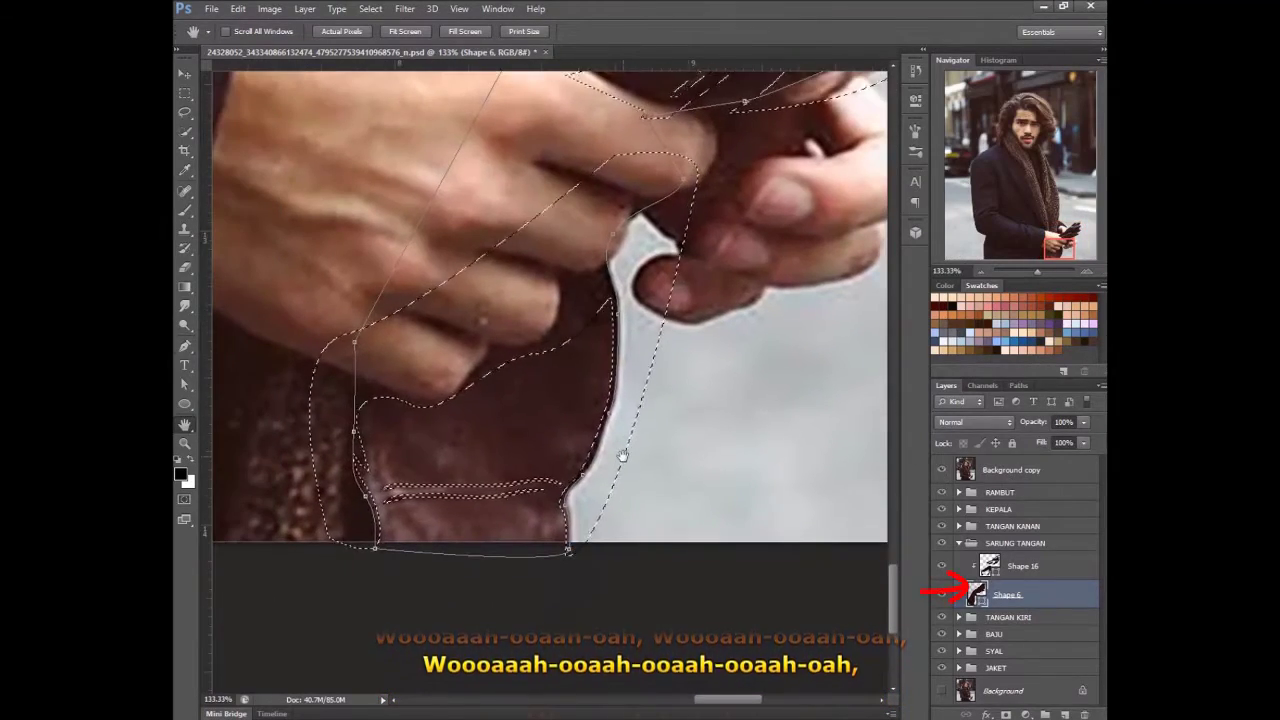
{"action": "key", "text": "p"}
{"action": "left_click", "coordinate": [599, 31]}
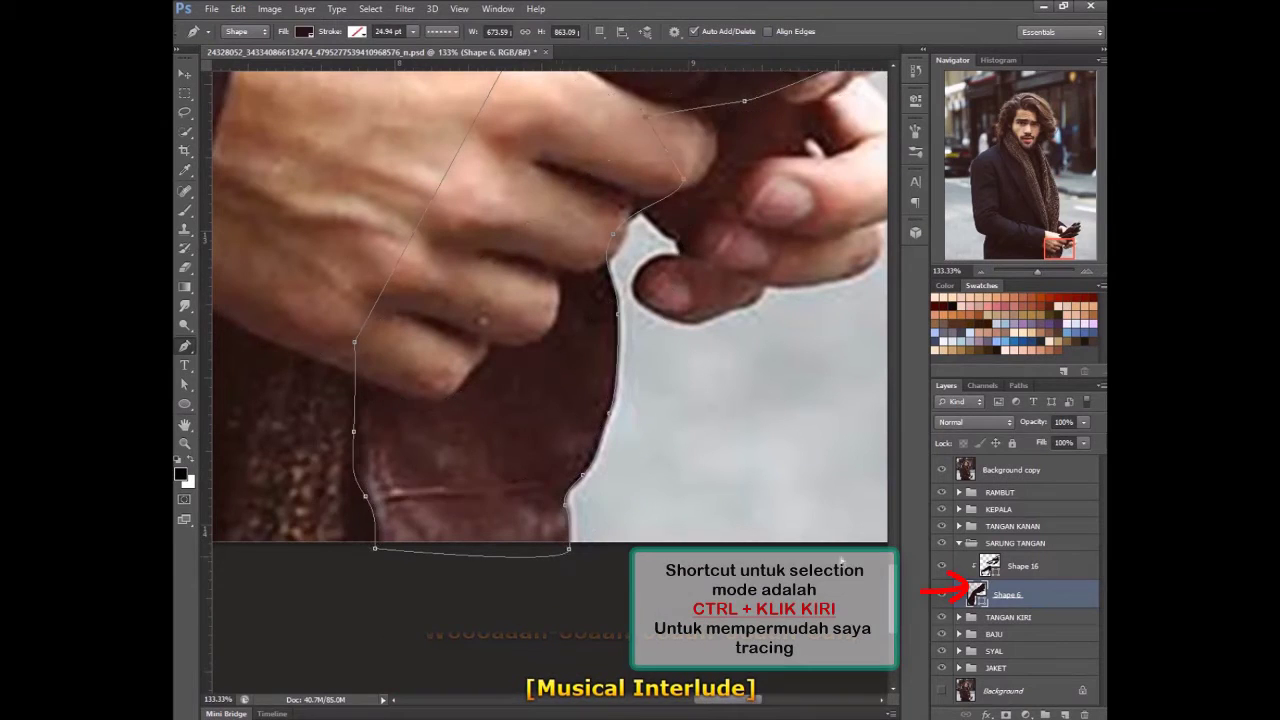
{"action": "left_click", "coordinate": [563, 557]}
{"action": "left_click", "coordinate": [570, 497]}
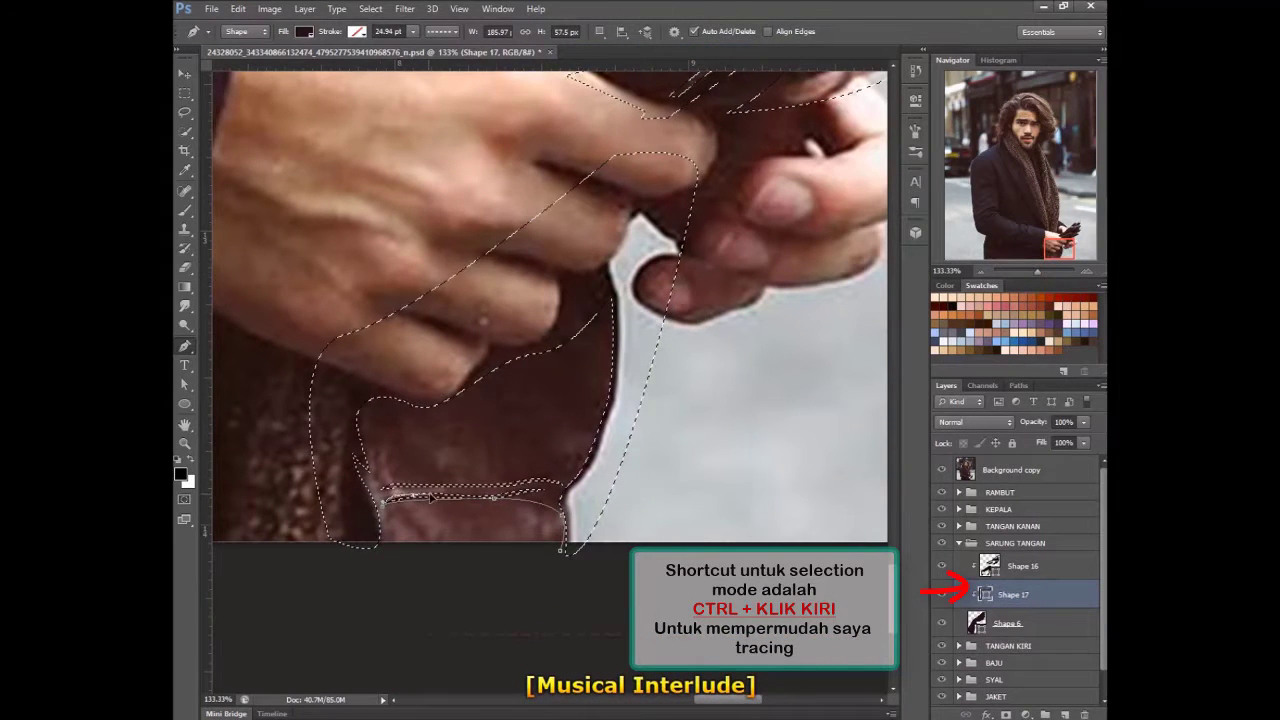
{"action": "left_click", "coordinate": [471, 496]}
{"action": "left_click", "coordinate": [386, 496]}
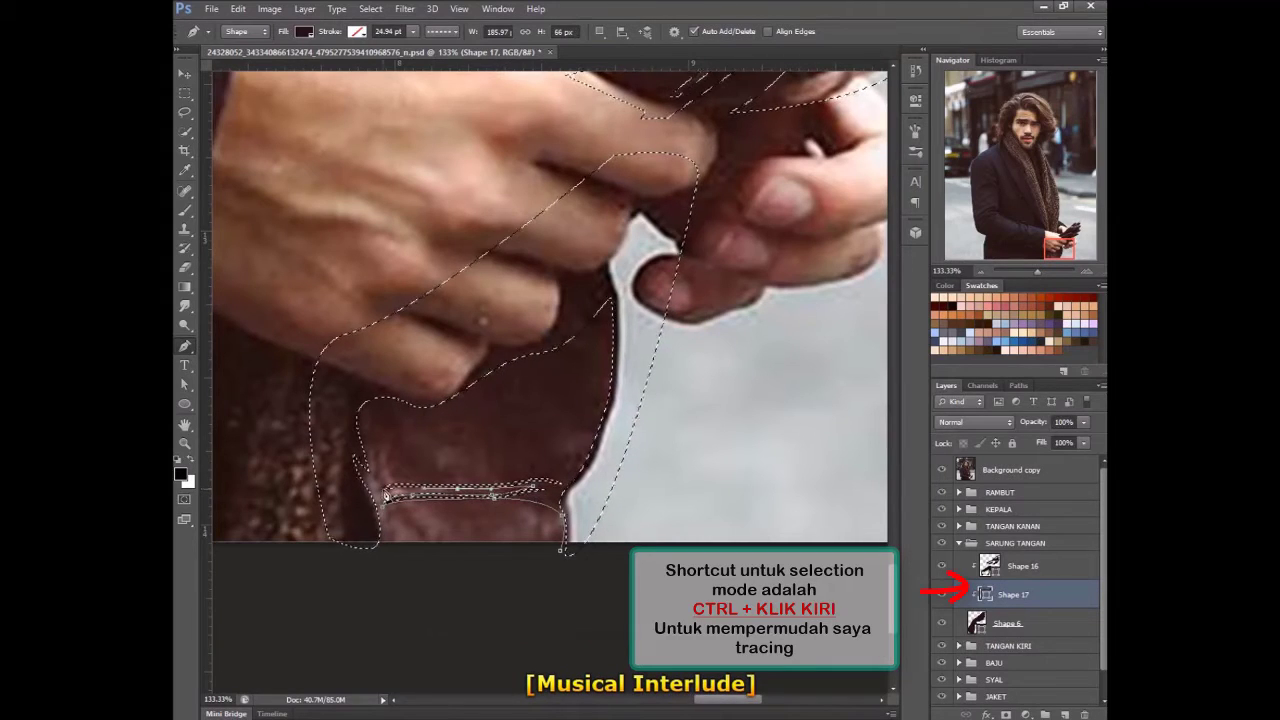
{"action": "left_click_drag", "start_coordinate": [378, 495], "coordinate": [414, 490]}
{"action": "left_click_drag", "start_coordinate": [370, 450], "coordinate": [382, 518]}
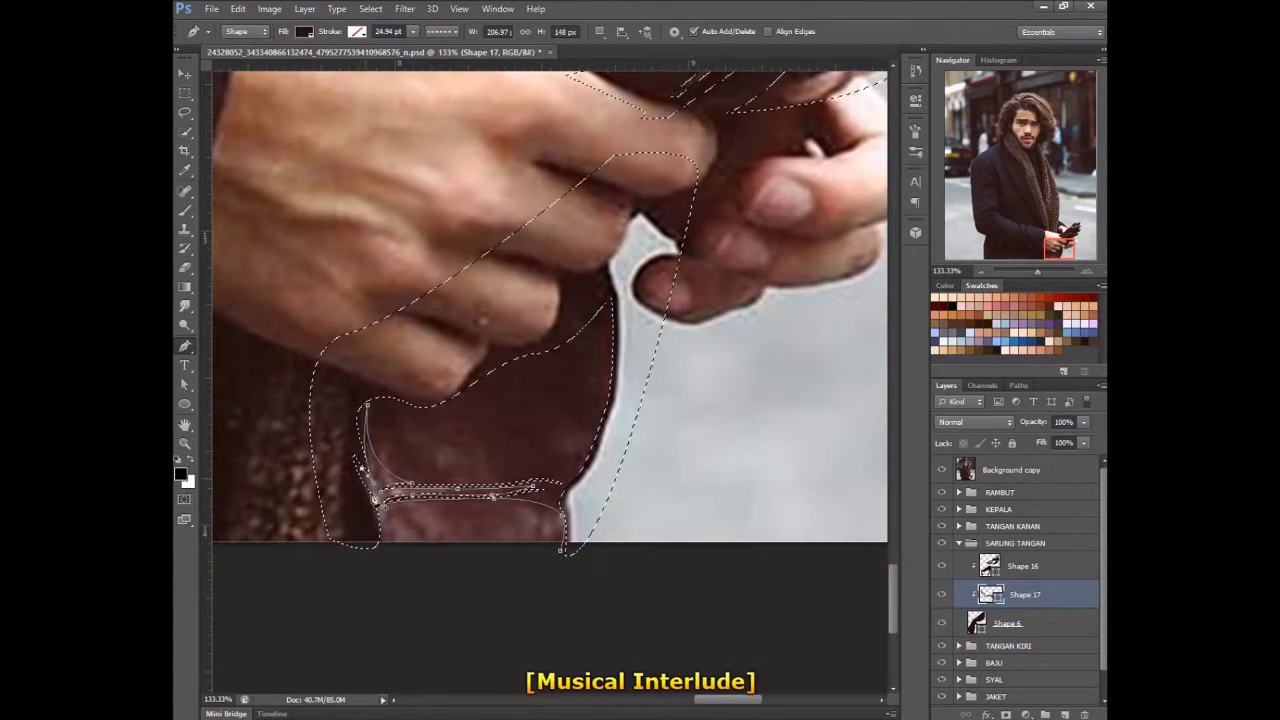
- Outline a large area over the cuff and close a highlight down the glove's edge
{"action": "left_click", "coordinate": [323, 552]}
{"action": "left_click", "coordinate": [332, 362]}
{"action": "left_click", "coordinate": [660, 262]}
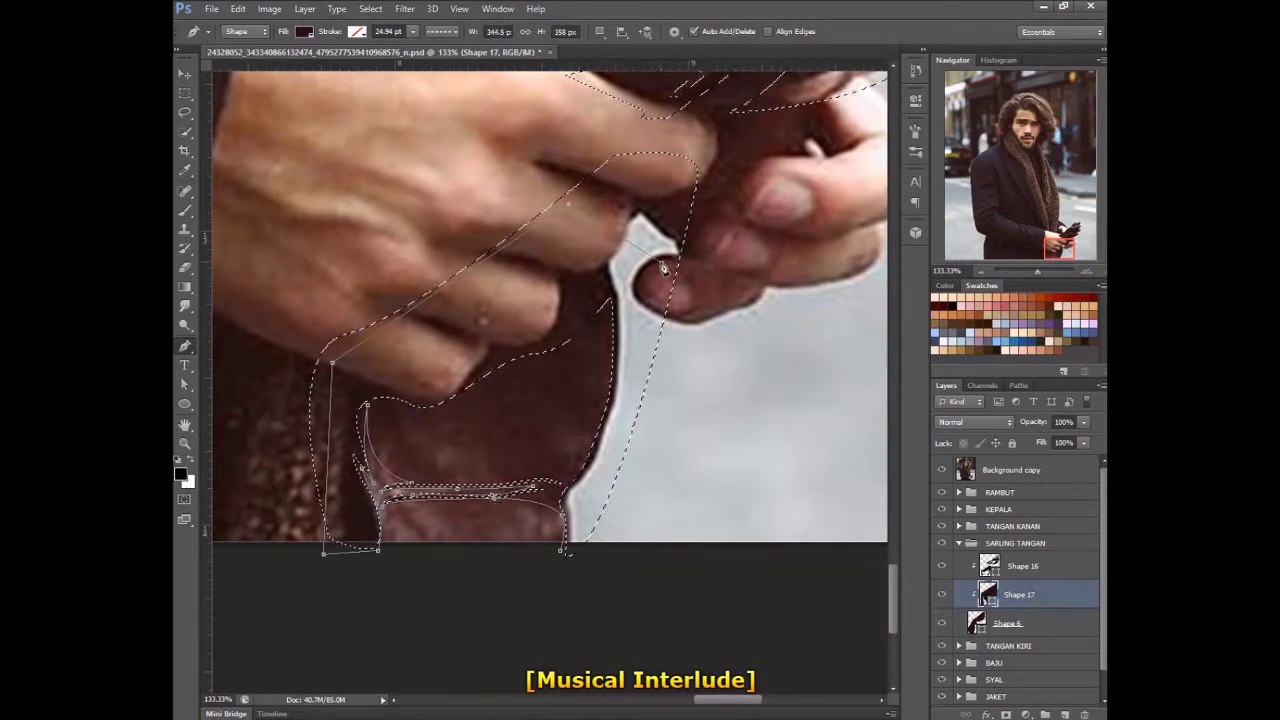
{"action": "left_click", "coordinate": [614, 532]}
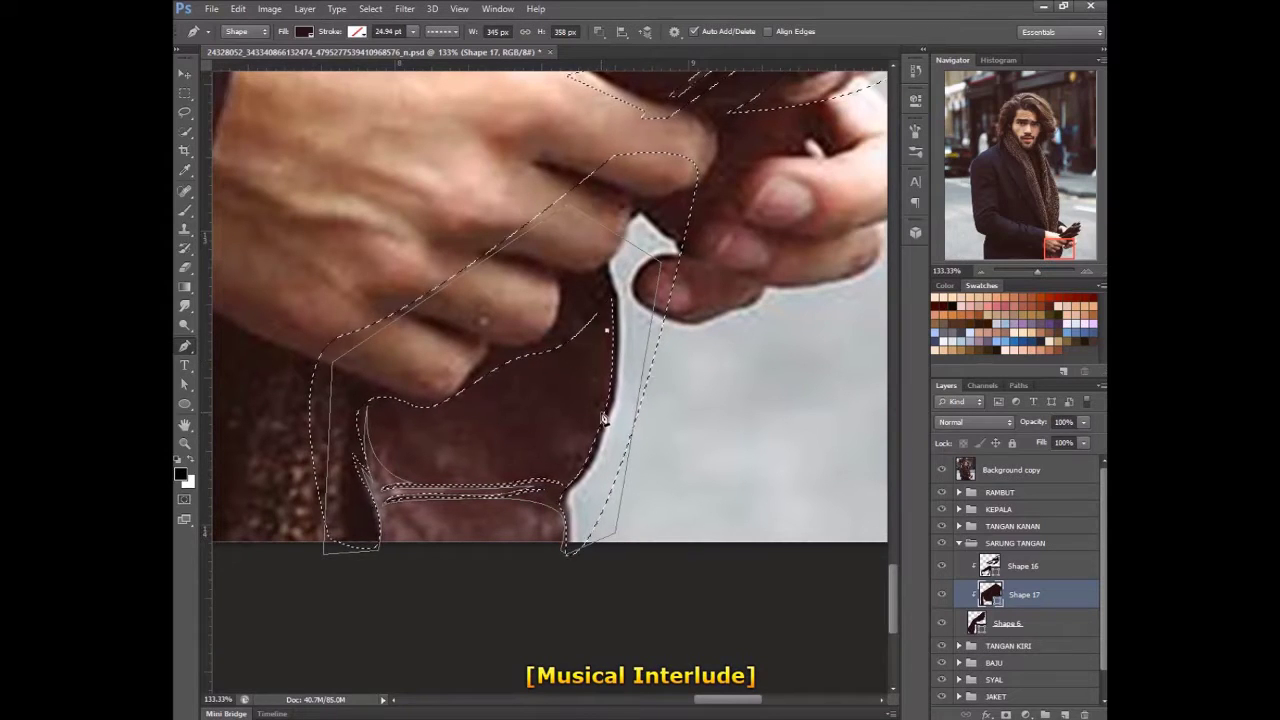
{"action": "left_click", "coordinate": [610, 383]}
{"action": "left_click", "coordinate": [601, 412]}
{"action": "left_click", "coordinate": [592, 440]}
{"action": "left_click", "coordinate": [572, 486]}
{"action": "left_click_drag", "start_coordinate": [538, 401], "coordinate": [547, 374]}
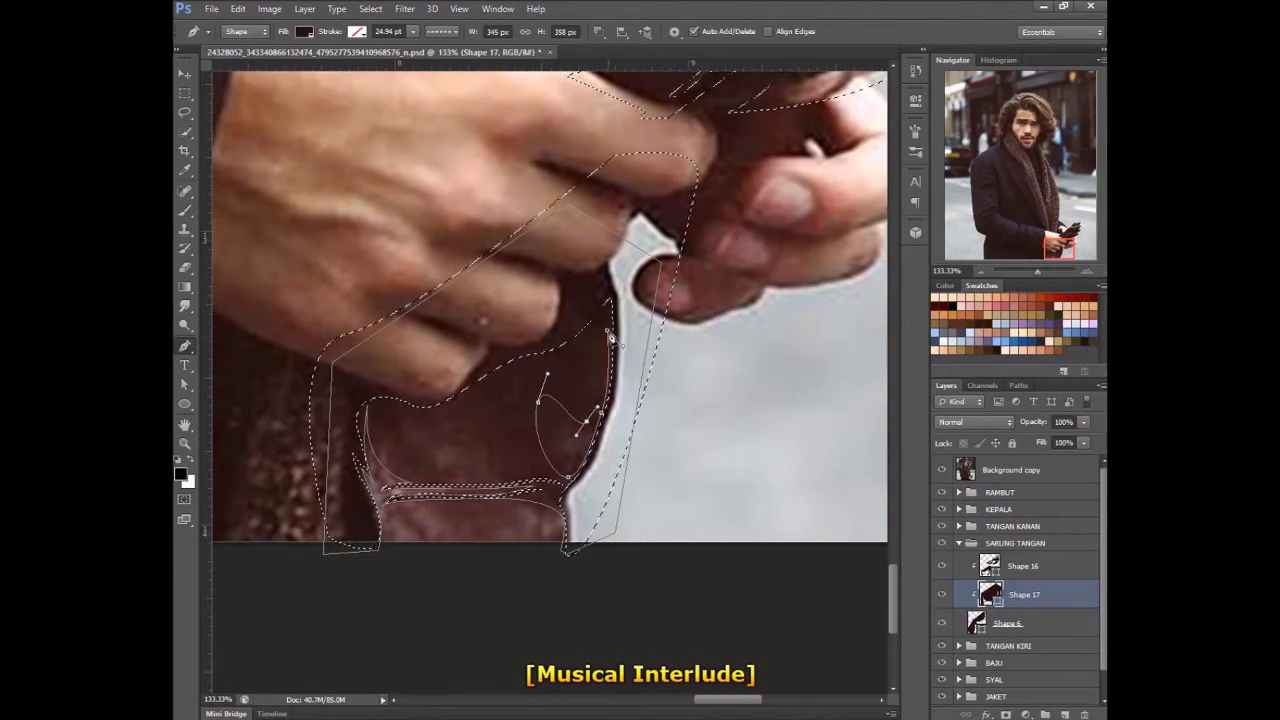
{"action": "left_click", "coordinate": [611, 338]}
- Close a small outline near the glove bottom and a large one around the glove, then deselect
{"action": "left_click", "coordinate": [437, 495]}
{"action": "left_click", "coordinate": [409, 470]}
{"action": "left_click", "coordinate": [379, 444]}
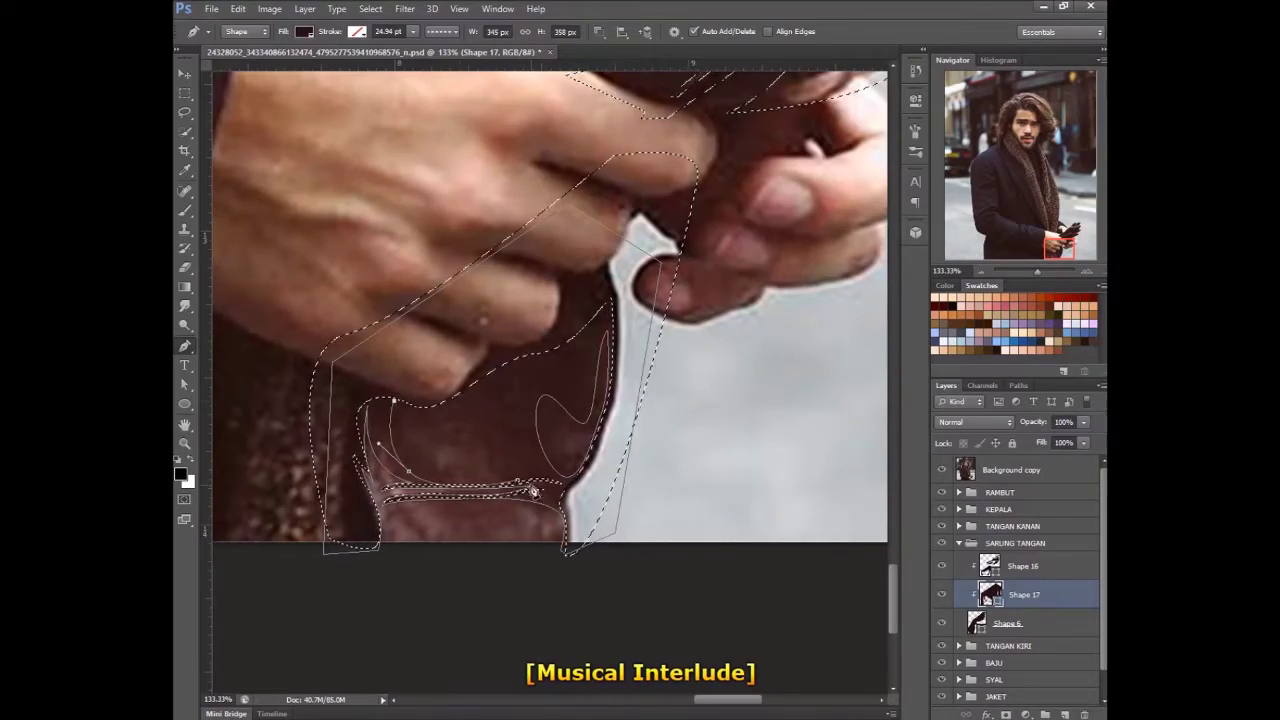
{"action": "left_click", "coordinate": [534, 492]}
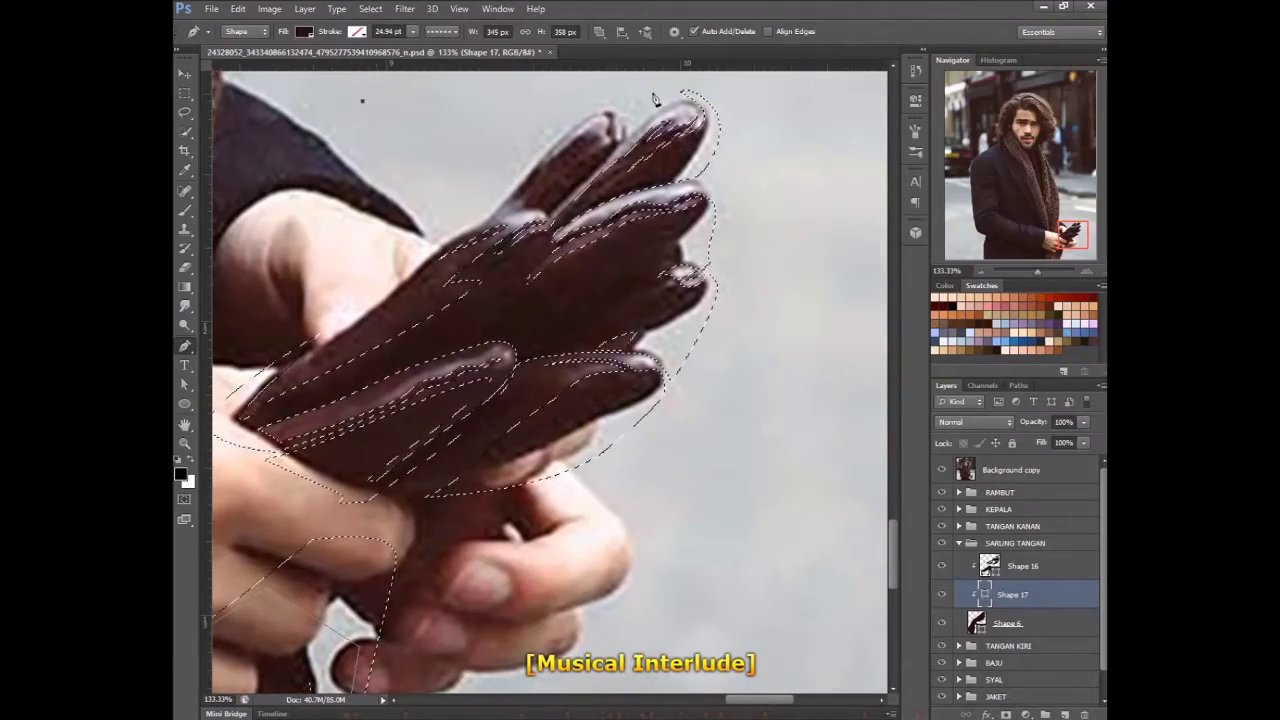
{"action": "left_click_drag", "start_coordinate": [762, 97], "coordinate": [768, 115]}
{"action": "left_click", "coordinate": [730, 550]}
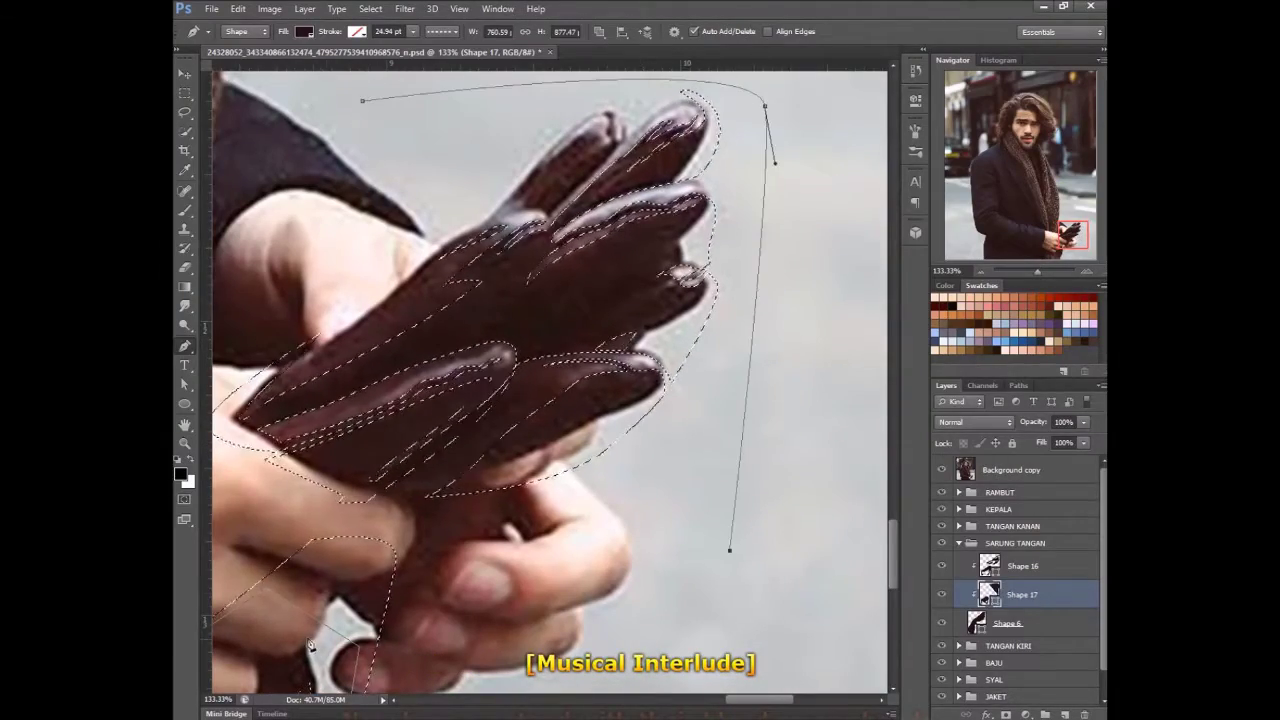
{"action": "left_click", "coordinate": [321, 634]}
{"action": "left_click_drag", "start_coordinate": [228, 400], "coordinate": [232, 350]}
{"action": "left_click", "coordinate": [362, 100]}
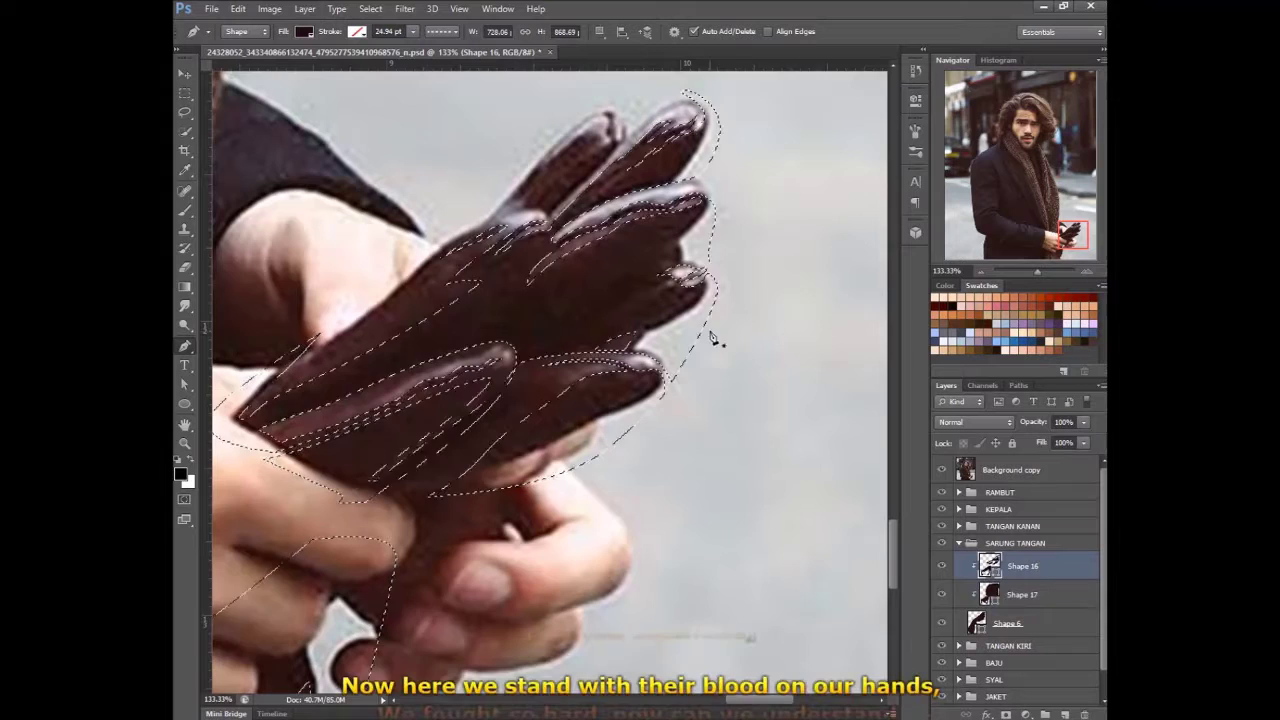
{"action": "key", "text": "ctrl+d"}
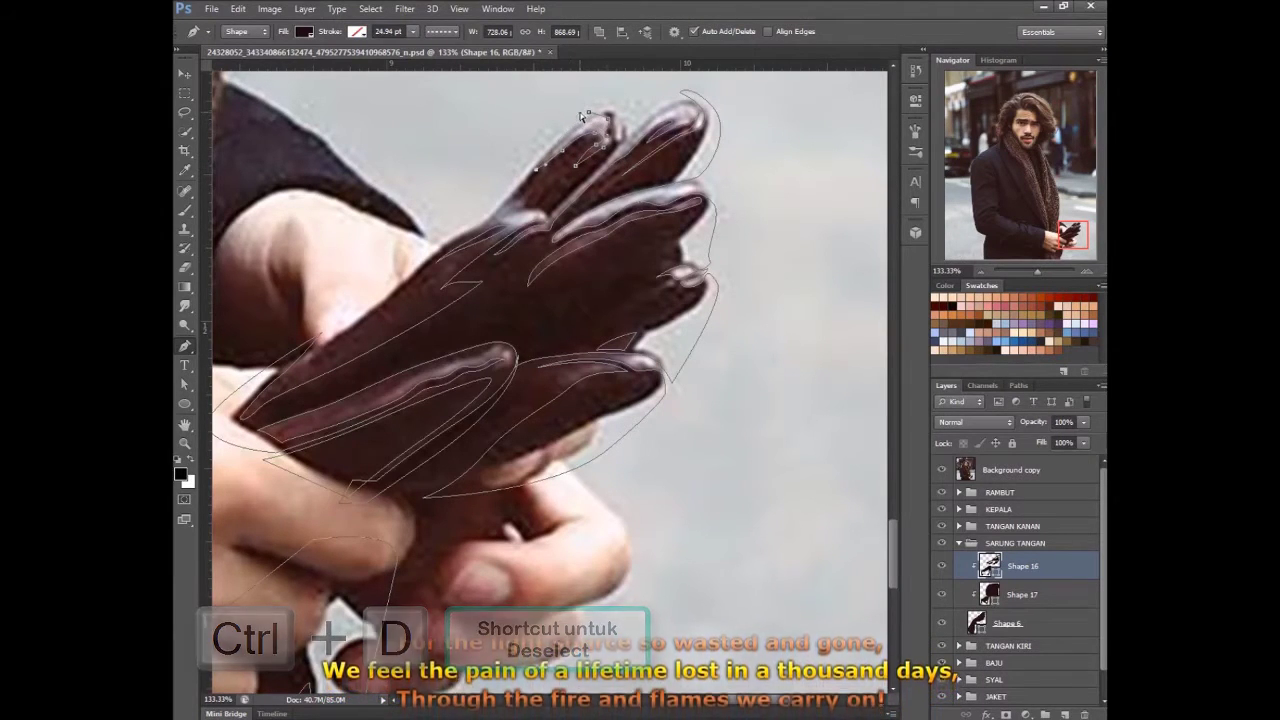
- Start a highlight path curving down the upper glove's top edge
{"action": "left_click", "coordinate": [612, 103]}
{"action": "left_click_drag", "start_coordinate": [485, 197], "coordinate": [468, 220]}
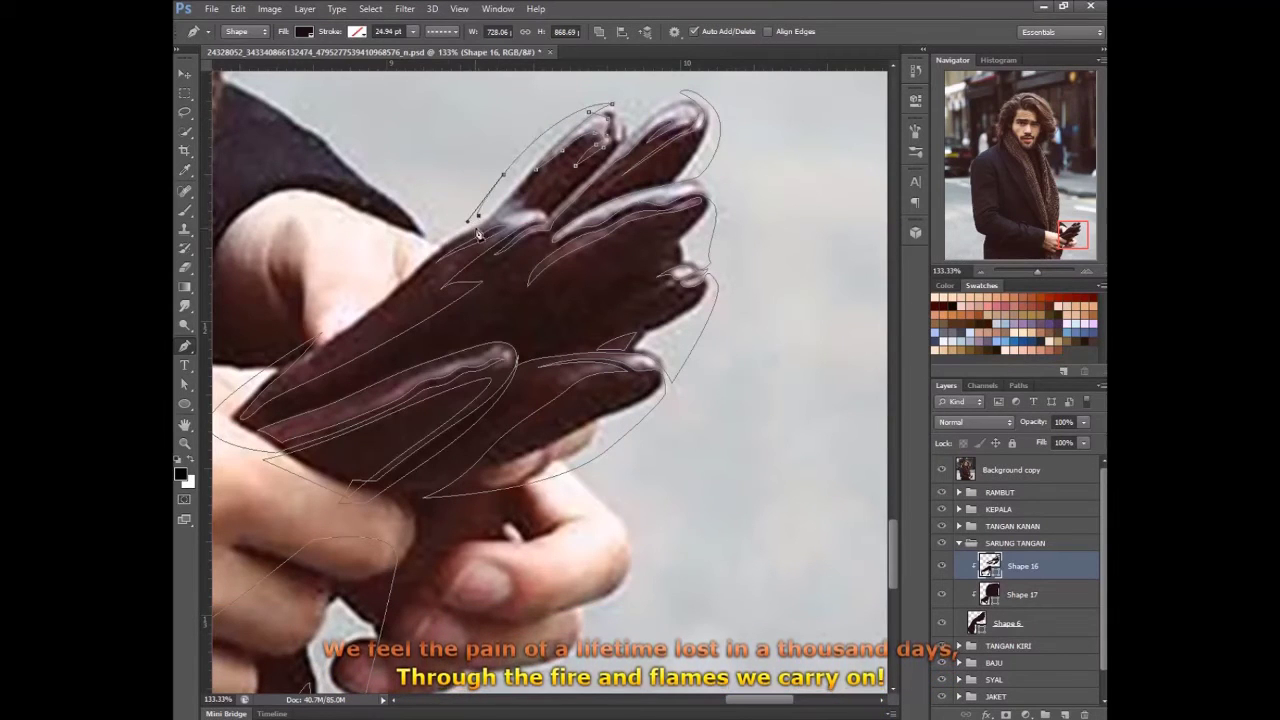
{"action": "left_click", "coordinate": [448, 236]}
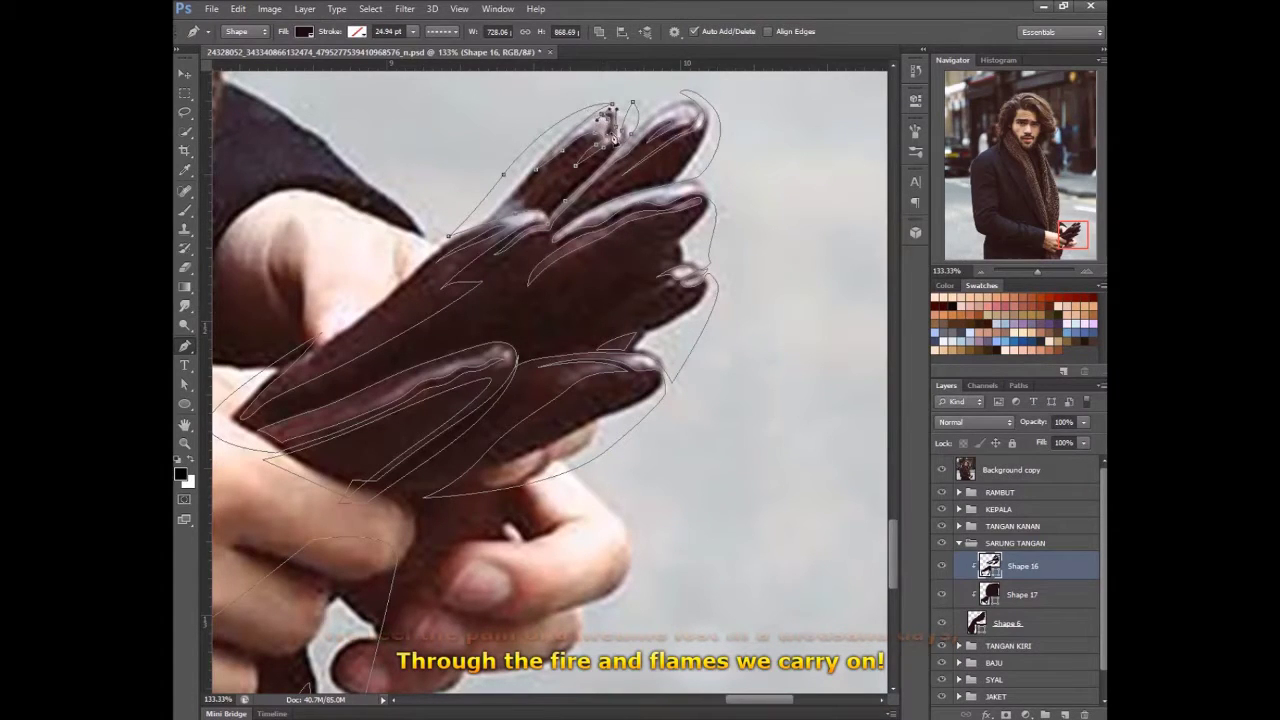
- Redraw the bottom edge of Shape 17, set its path operation, and fill it #321318
{"action": "left_click", "coordinate": [989, 594], "text": "ctrl"}
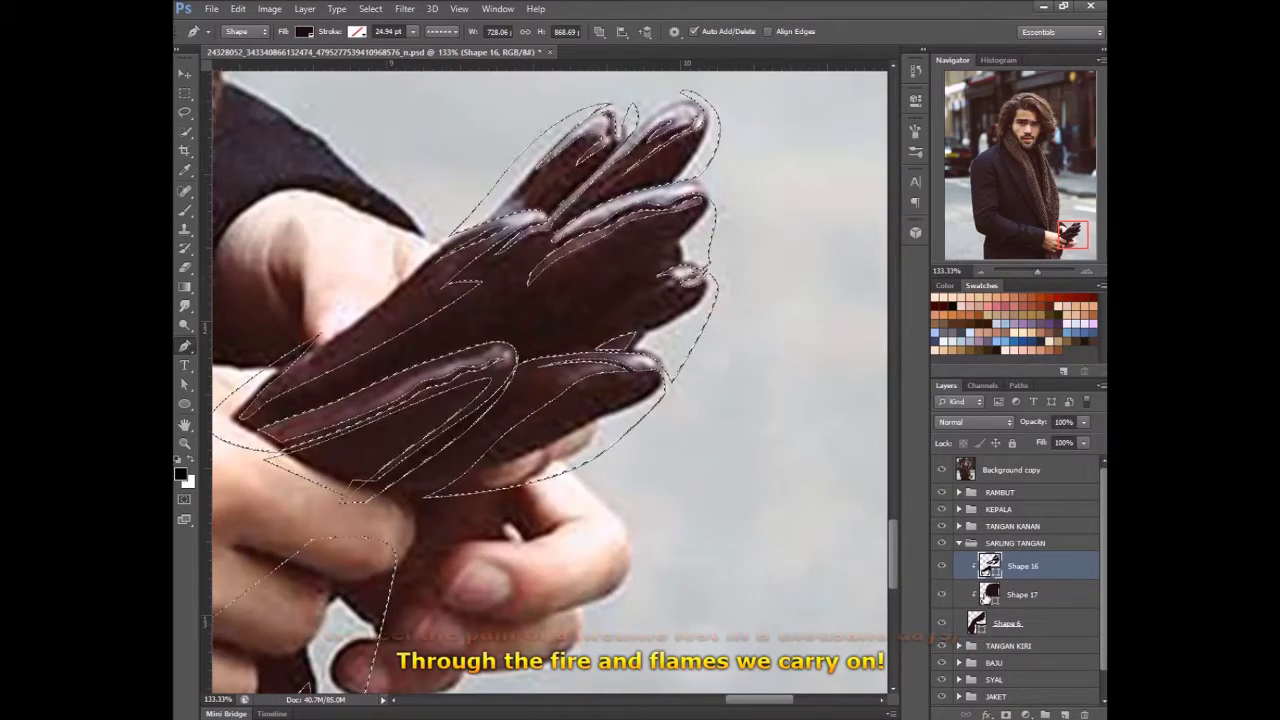
{"action": "scroll", "coordinate": [826, 487], "scroll_direction": "down", "scroll_amount": 5}
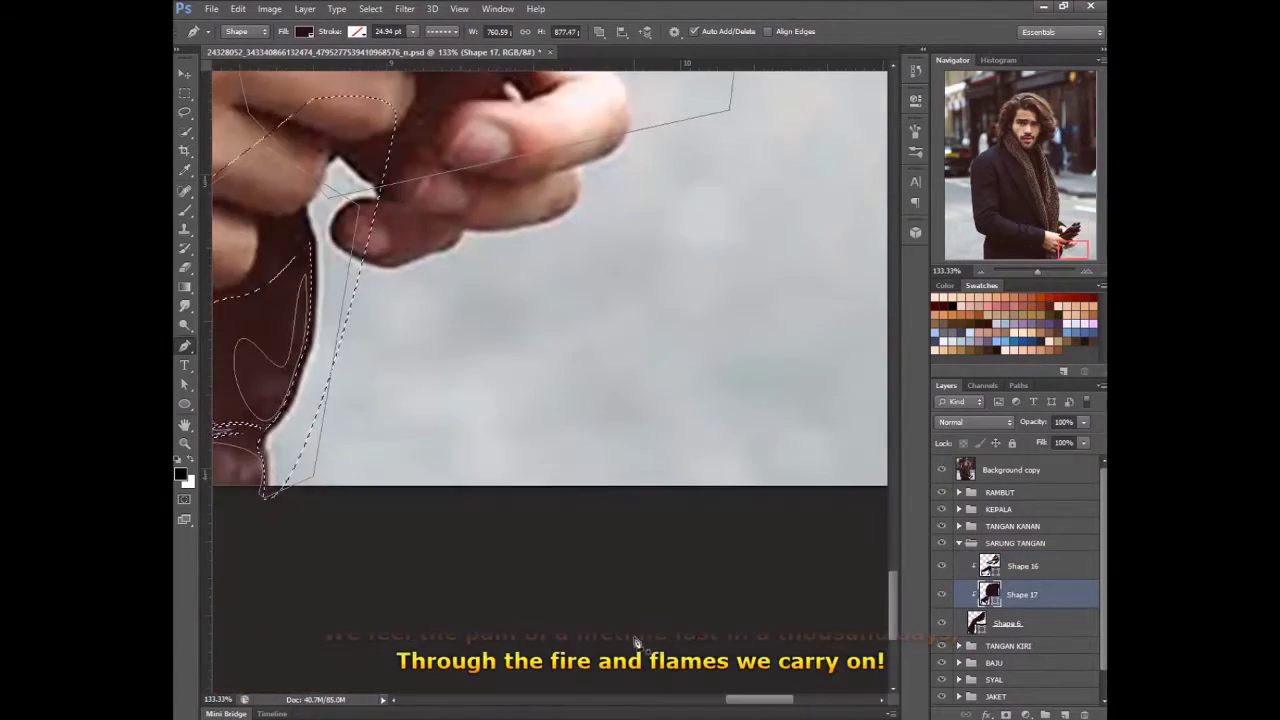
{"action": "scroll", "coordinate": [600, 400], "scroll_direction": "left", "scroll_amount": 3}
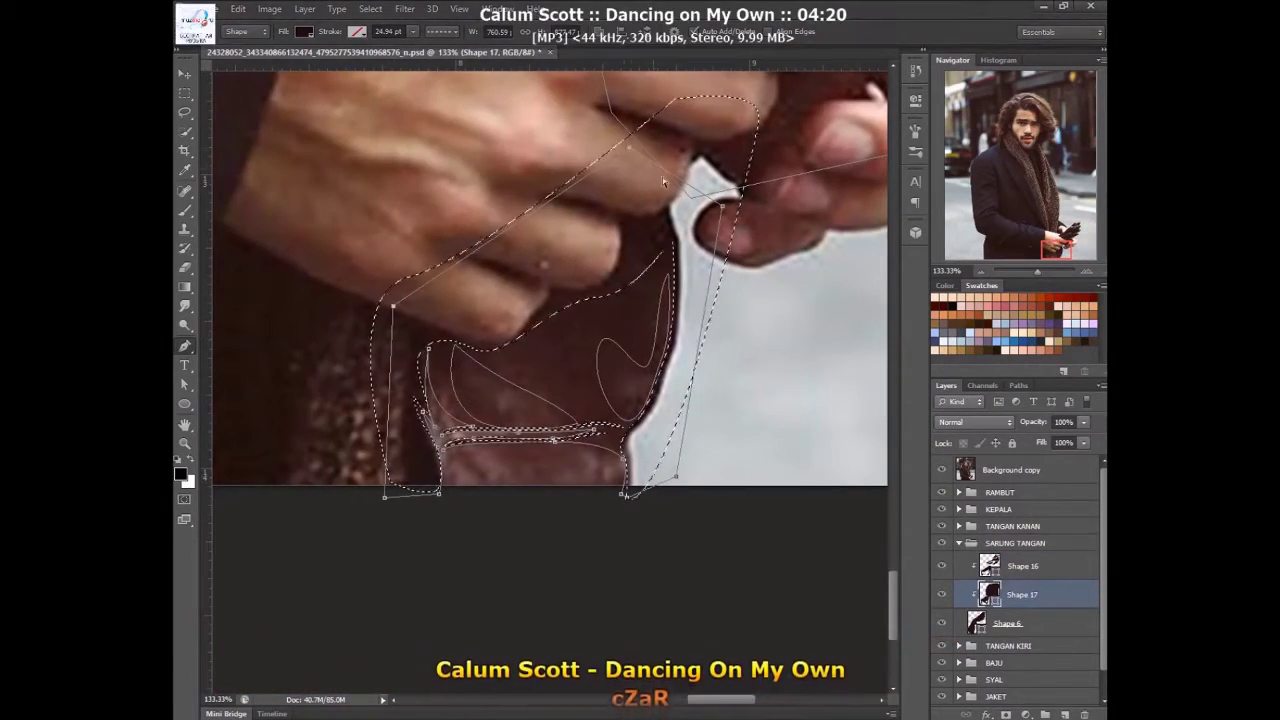
{"action": "key", "text": "ctrl+d"}
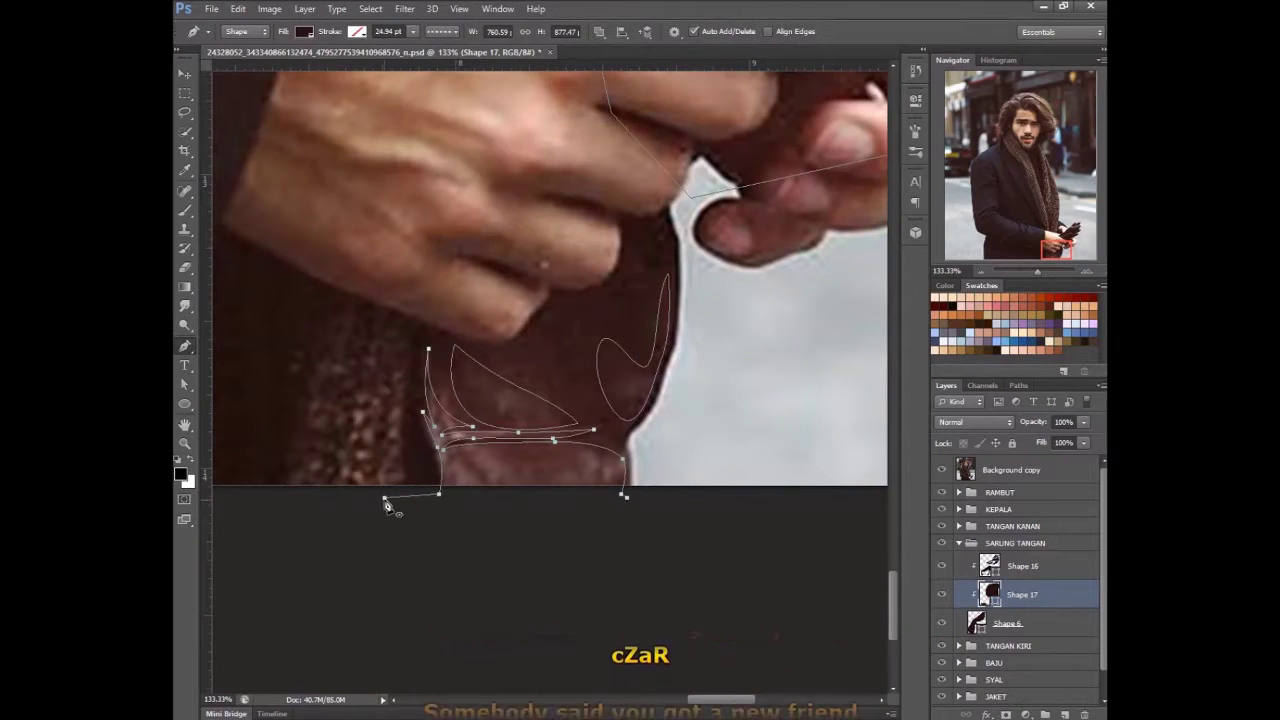
{"action": "left_click_drag", "start_coordinate": [628, 508], "coordinate": [614, 509]}
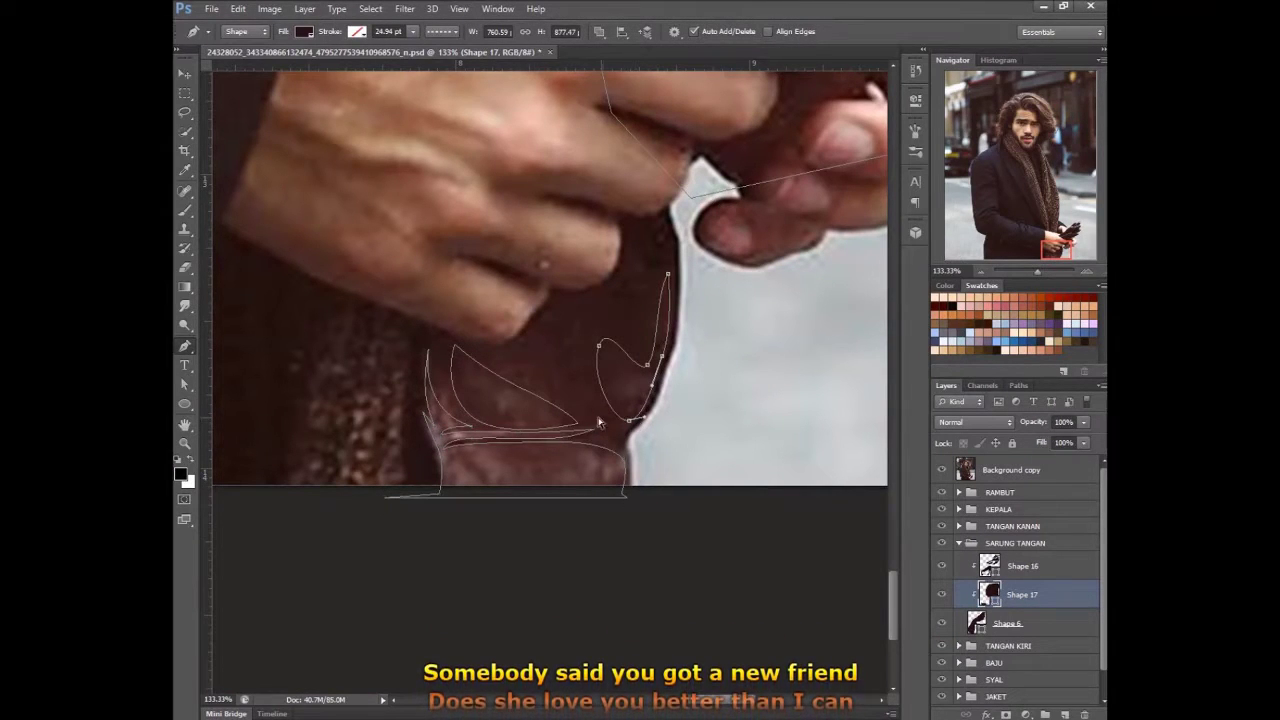
{"action": "left_click", "coordinate": [599, 31]}
{"action": "left_click", "coordinate": [657, 63]}
{"action": "left_click", "coordinate": [941, 469]}
{"action": "double_click", "coordinate": [990, 594]}
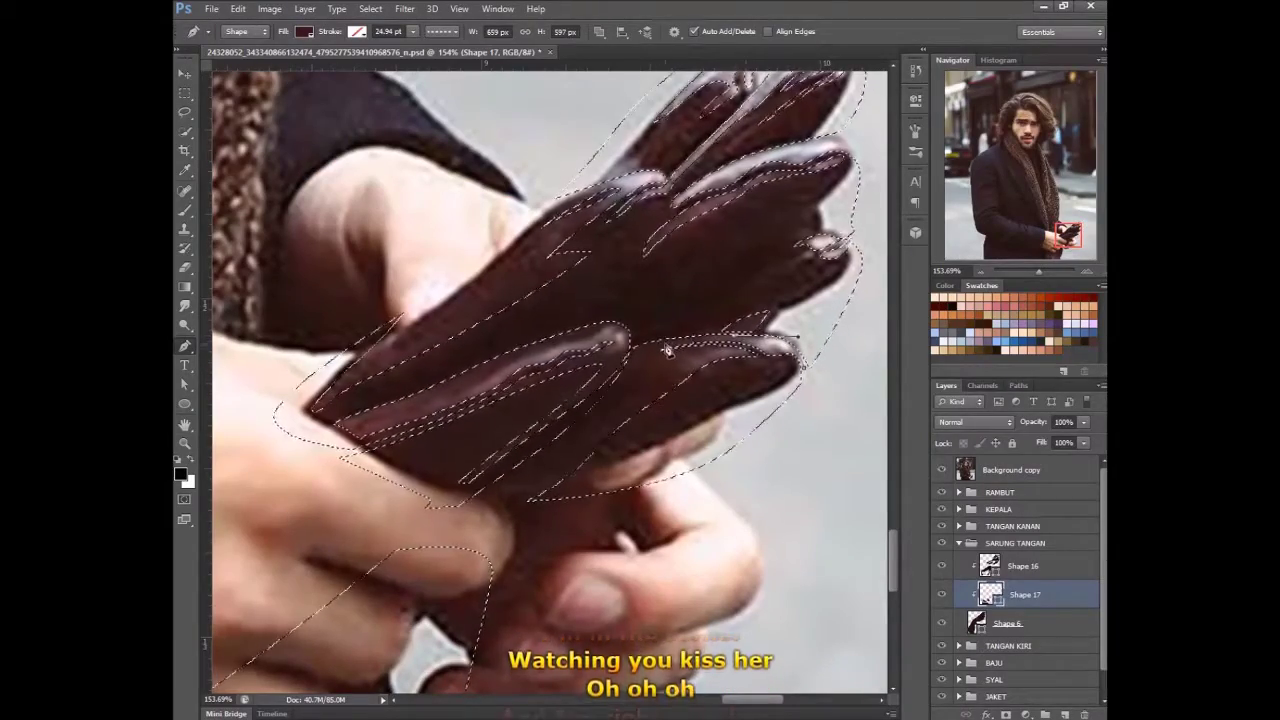
- Add curved highlight strips along the lower finger and upper glove edge on Shape 17
{"action": "left_click_drag", "start_coordinate": [667, 350], "coordinate": [808, 376]}
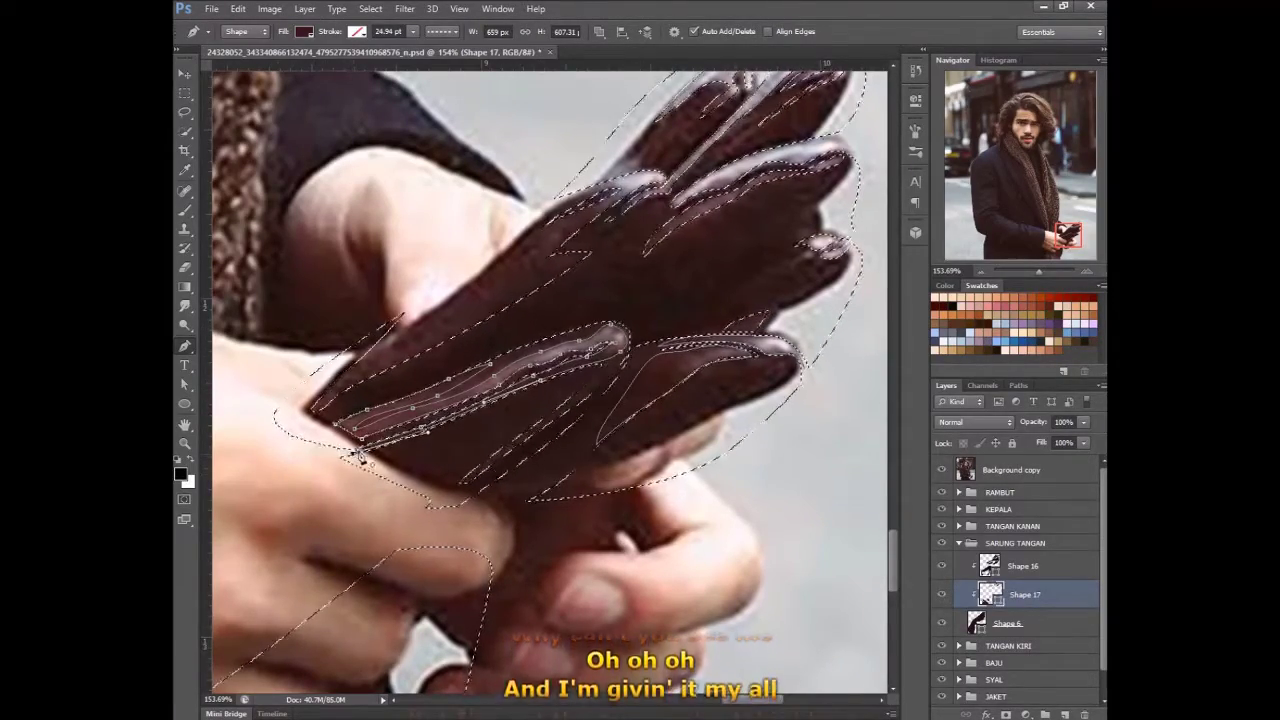
{"action": "scroll", "coordinate": [890, 539], "scroll_direction": "up", "scroll_amount": 2}
{"action": "left_click", "coordinate": [509, 326]}
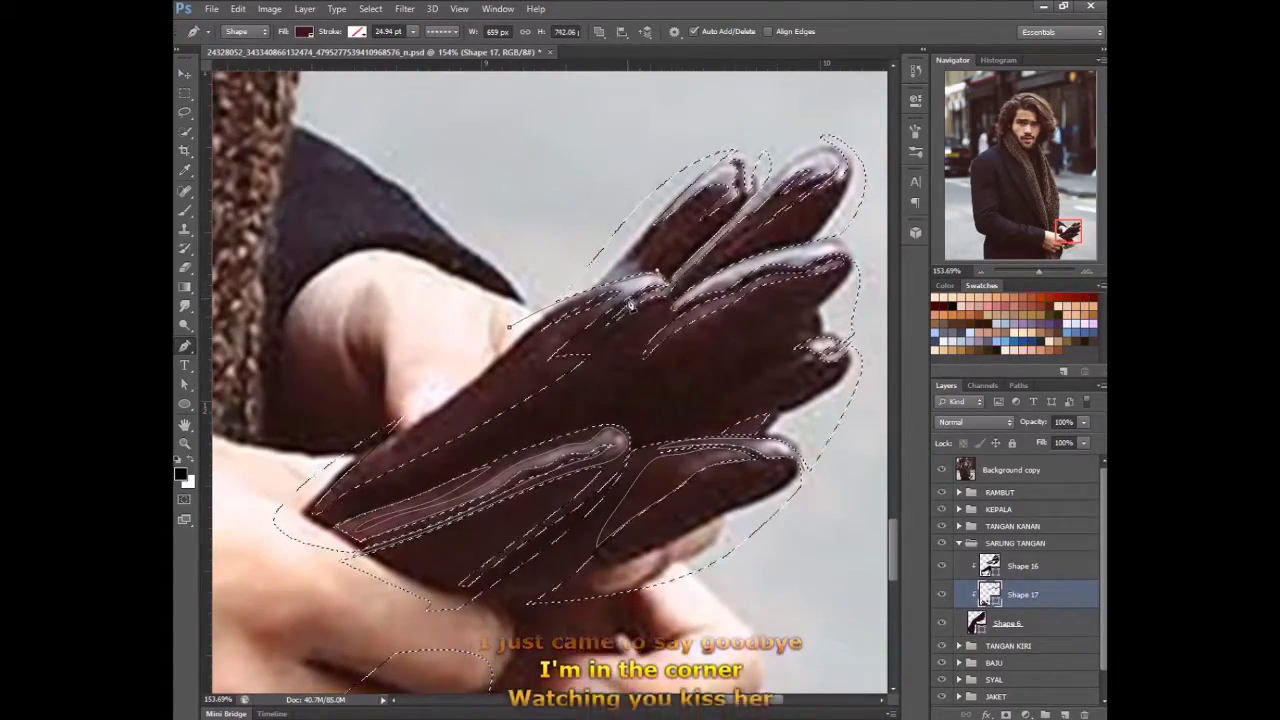
{"action": "left_click_drag", "start_coordinate": [549, 356], "coordinate": [525, 392]}
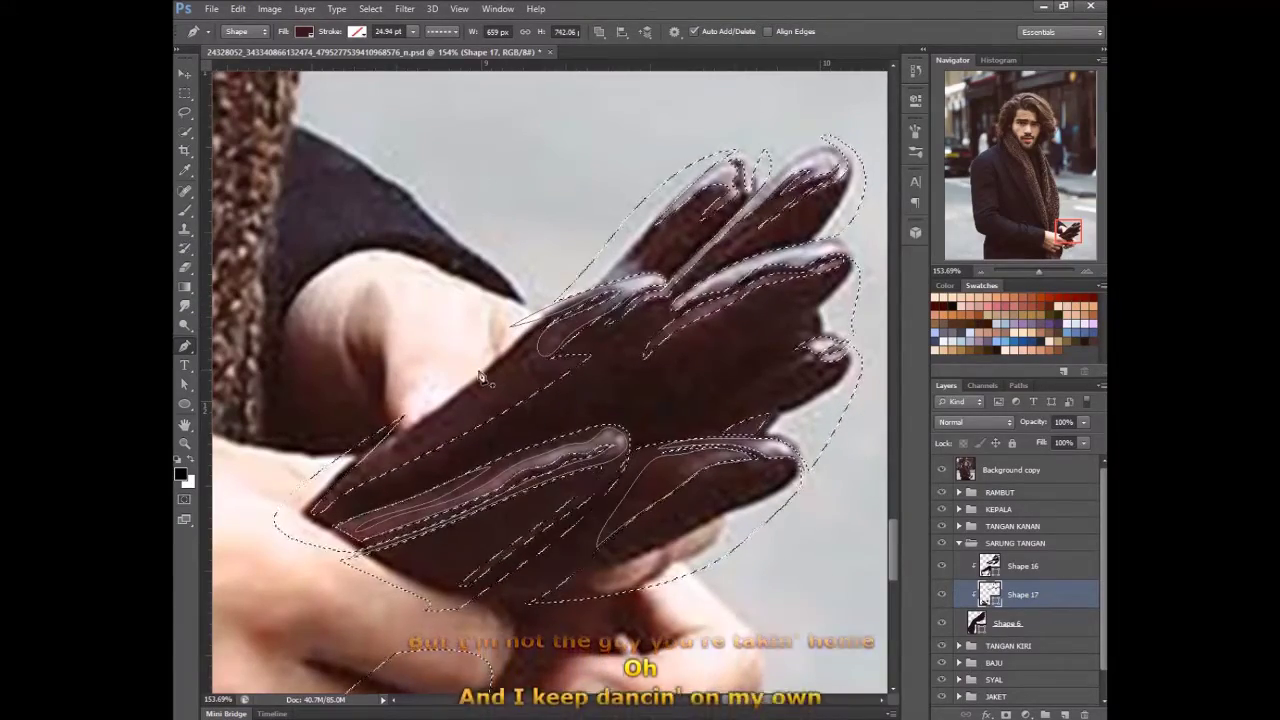
{"action": "left_click", "coordinate": [478, 372]}
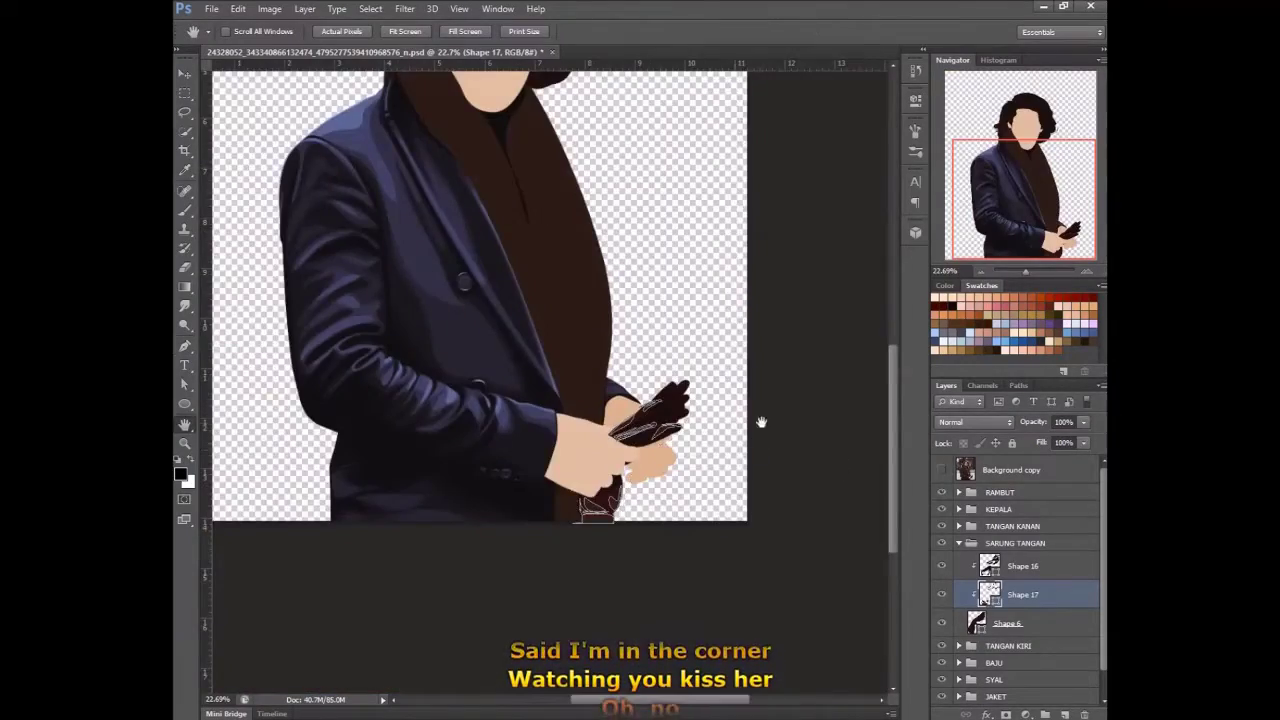
{"action": "scroll", "coordinate": [700, 440], "scroll_direction": "up", "scroll_amount": 2}
- Zoom in, compare against the photo, and check the Shape 6 fill colour unchanged
{"action": "scroll", "coordinate": [650, 450], "scroll_direction": "up", "scroll_amount": 2}
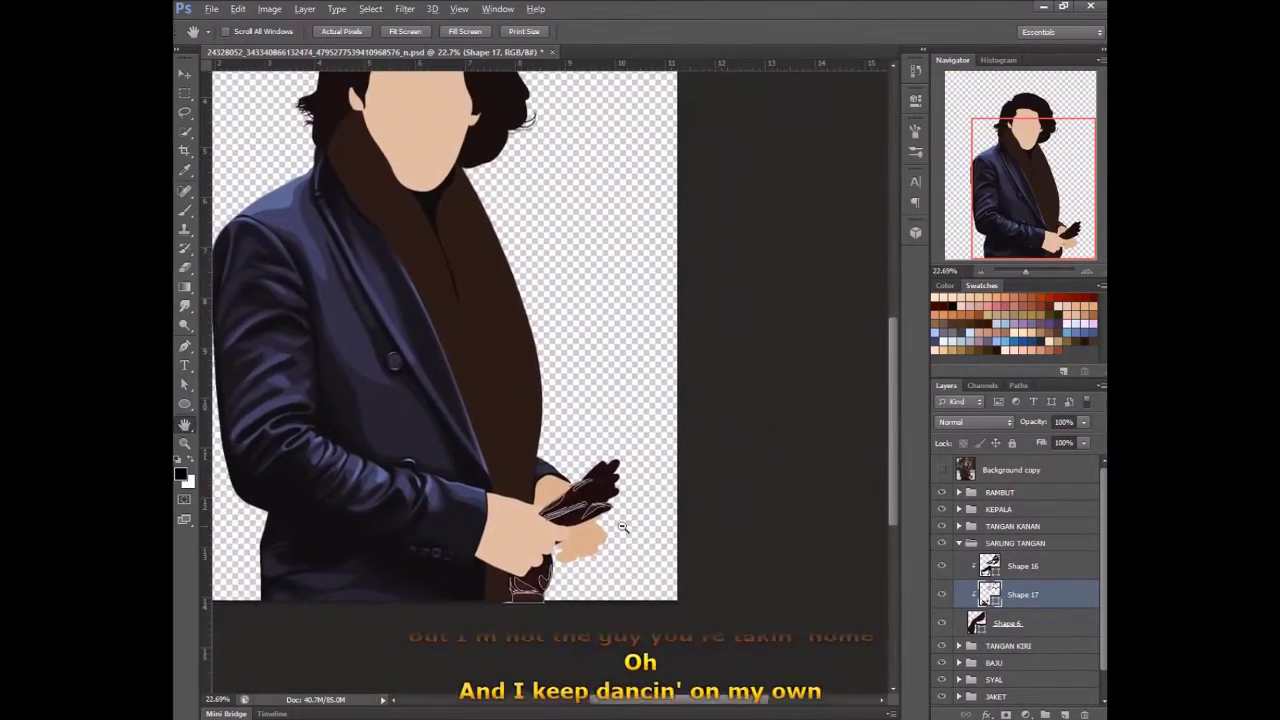
{"action": "scroll", "coordinate": [600, 440], "scroll_direction": "up", "scroll_amount": 4}
{"action": "left_click", "coordinate": [941, 469]}
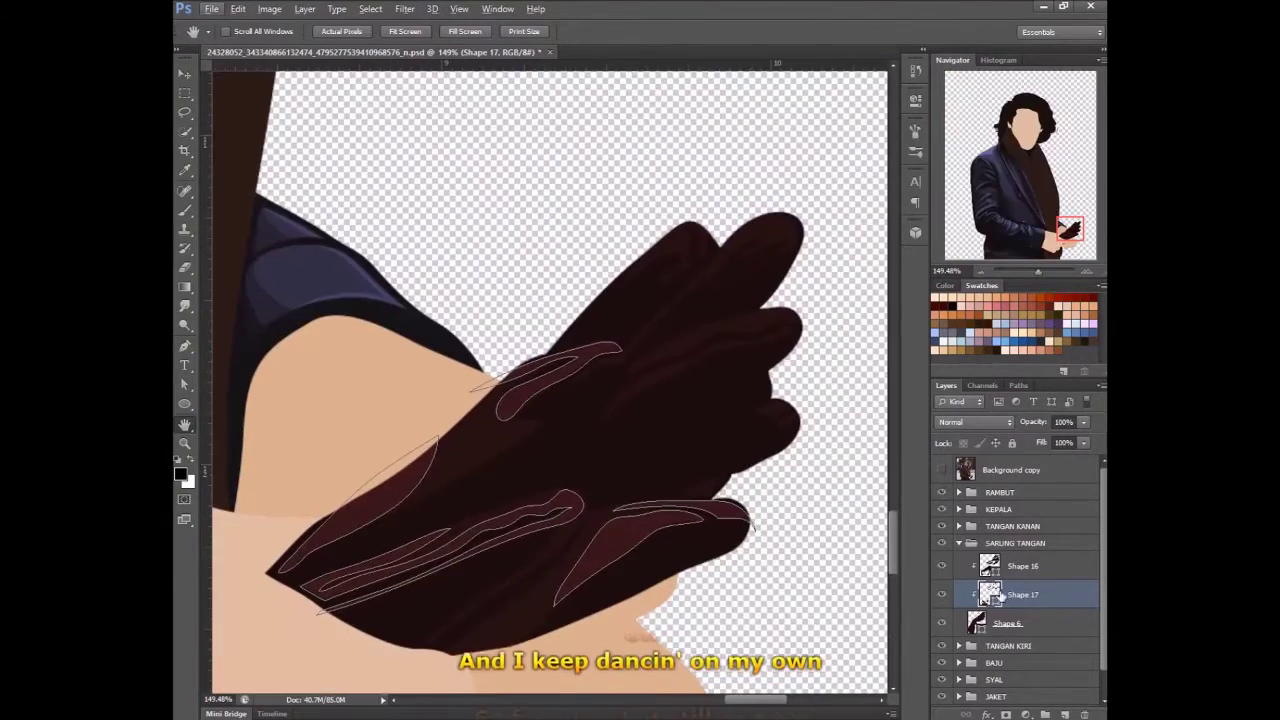
{"action": "key", "text": "p"}
{"action": "key", "text": "i"}
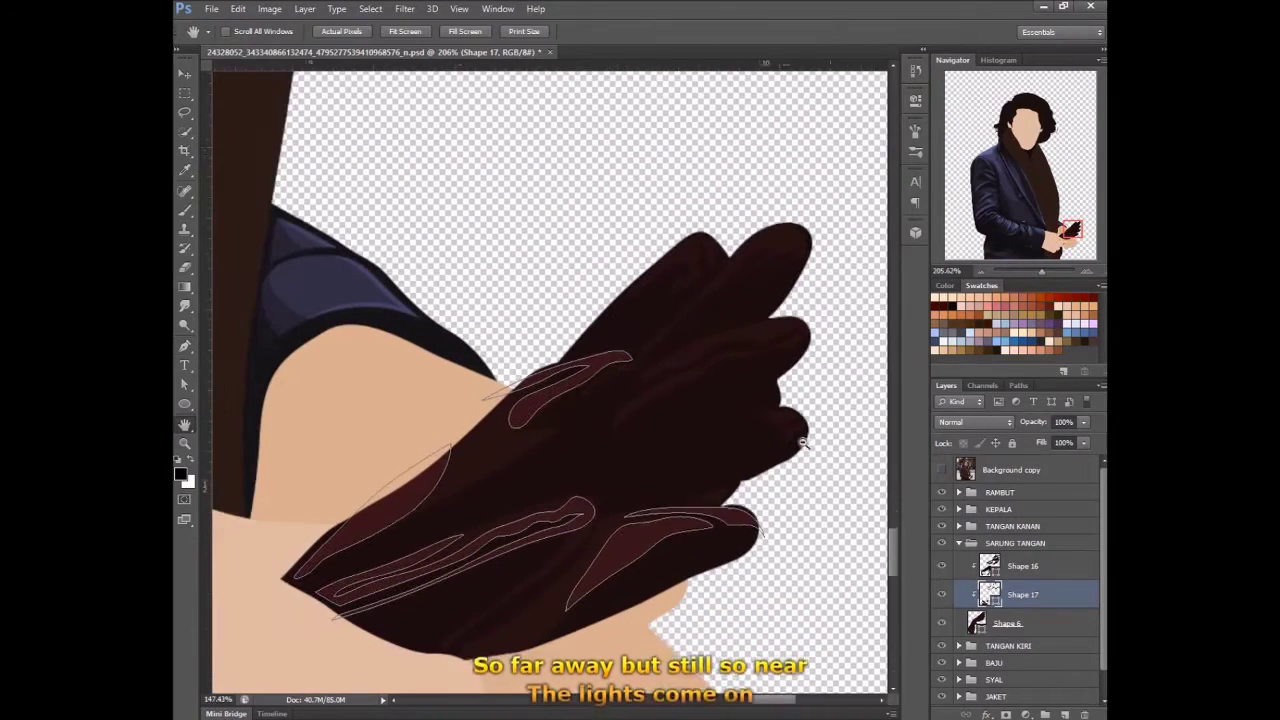
{"action": "double_click", "coordinate": [976, 623]}
{"action": "key", "text": "Return"}
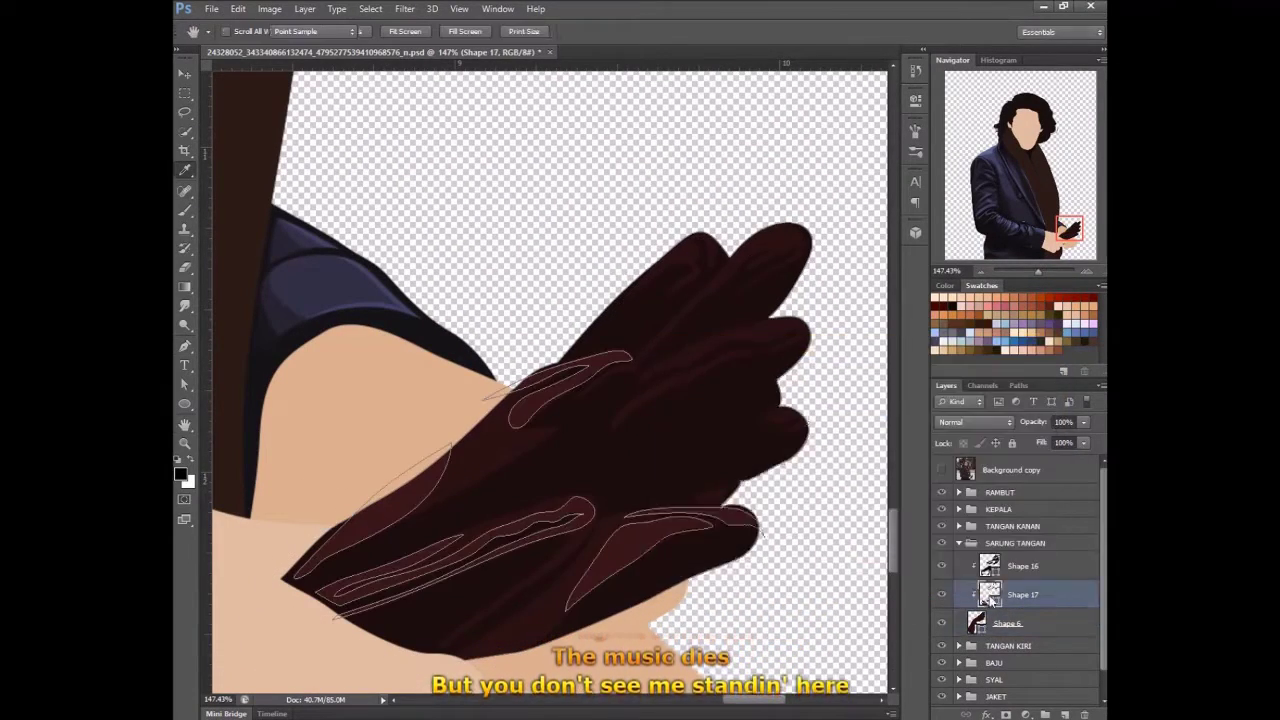
- Recolour Shape 17 to #411721 and turn the Background copy photo back on
{"action": "double_click", "coordinate": [984, 597]}
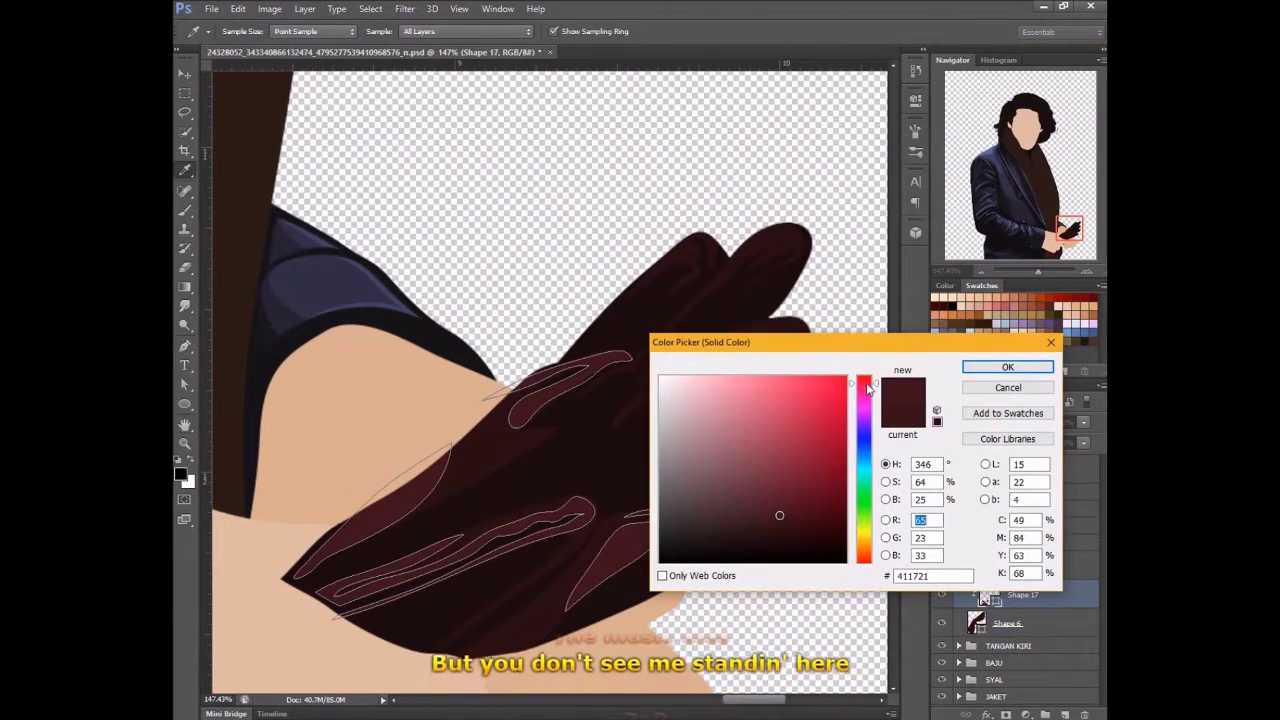
{"action": "key", "text": "Return"}
{"action": "left_click", "coordinate": [941, 469]}
{"action": "key", "text": "p"}
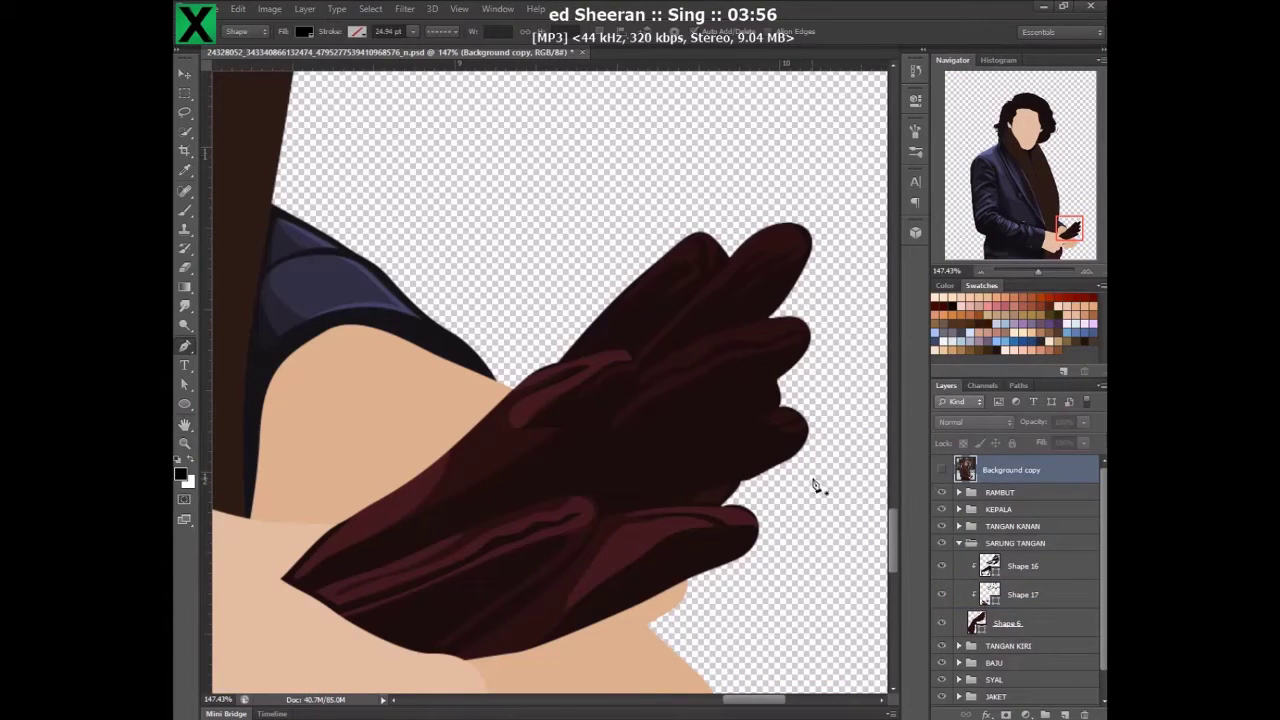
{"action": "key", "text": "alt+bracketleft"}
{"action": "key", "text": "alt+bracketleft"}
{"action": "key", "text": "alt+bracketleft"}
{"action": "key", "text": "alt+bracketleft"}
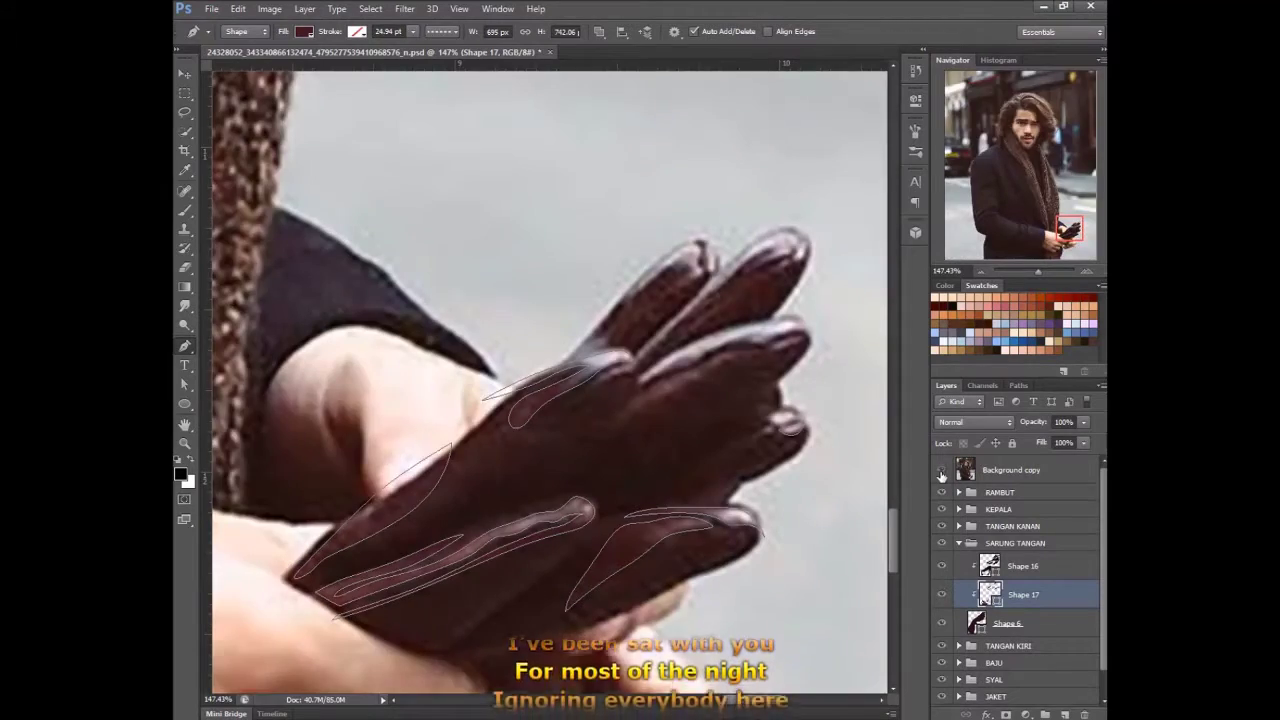
- Draw a curved highlight around the fingertip on Shape 17
{"action": "key", "text": "alt+bracketright"}
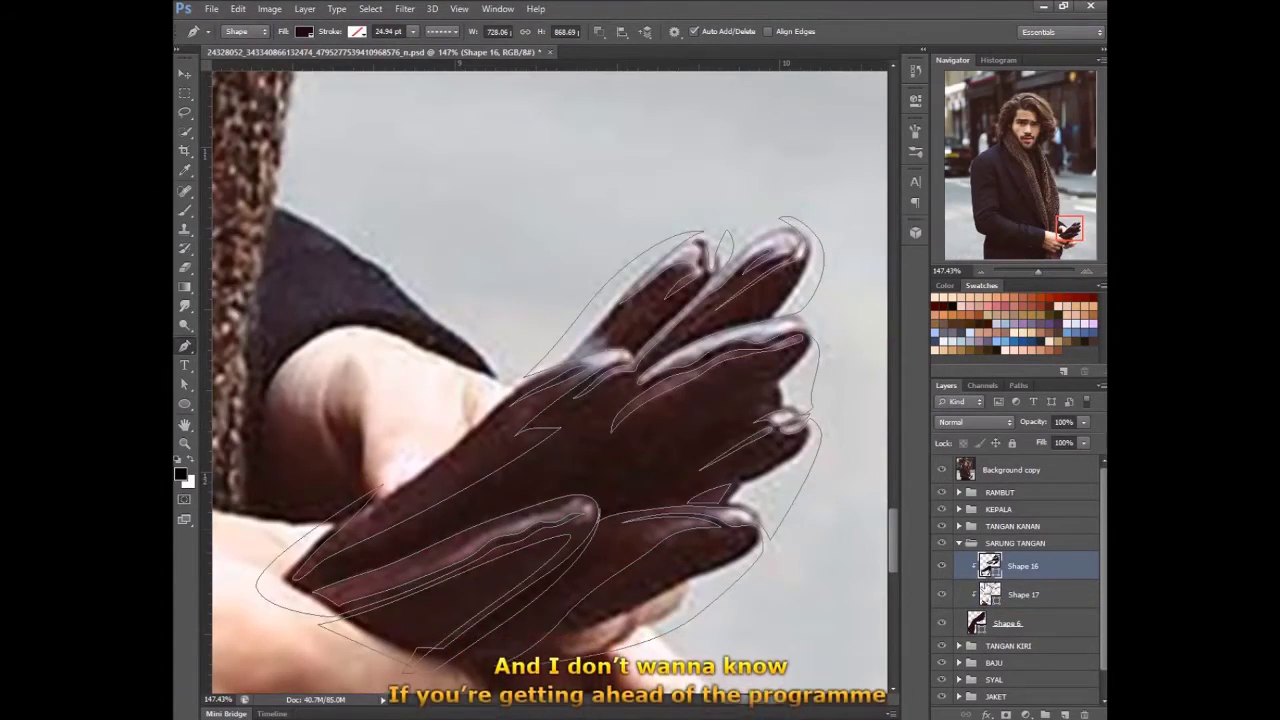
{"action": "key", "text": "alt+bracketleft"}
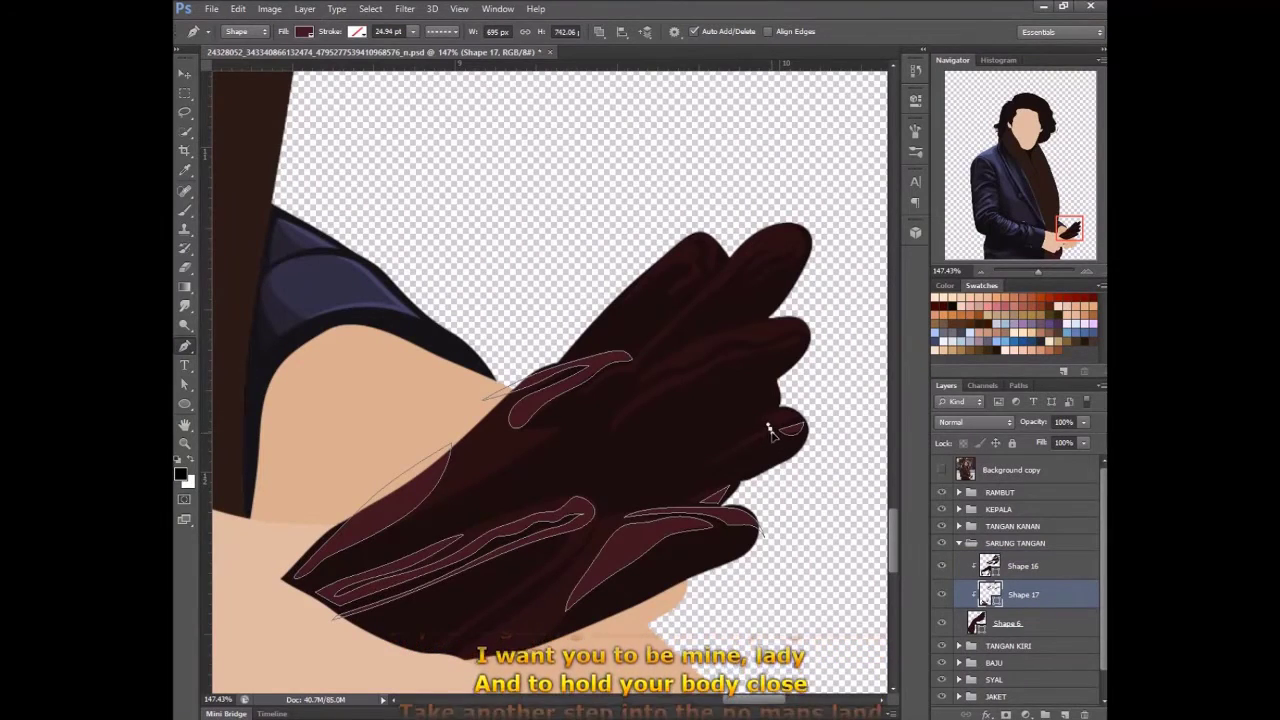
{"action": "left_click", "coordinate": [728, 453]}
{"action": "left_click_drag", "start_coordinate": [800, 425], "coordinate": [771, 427]}
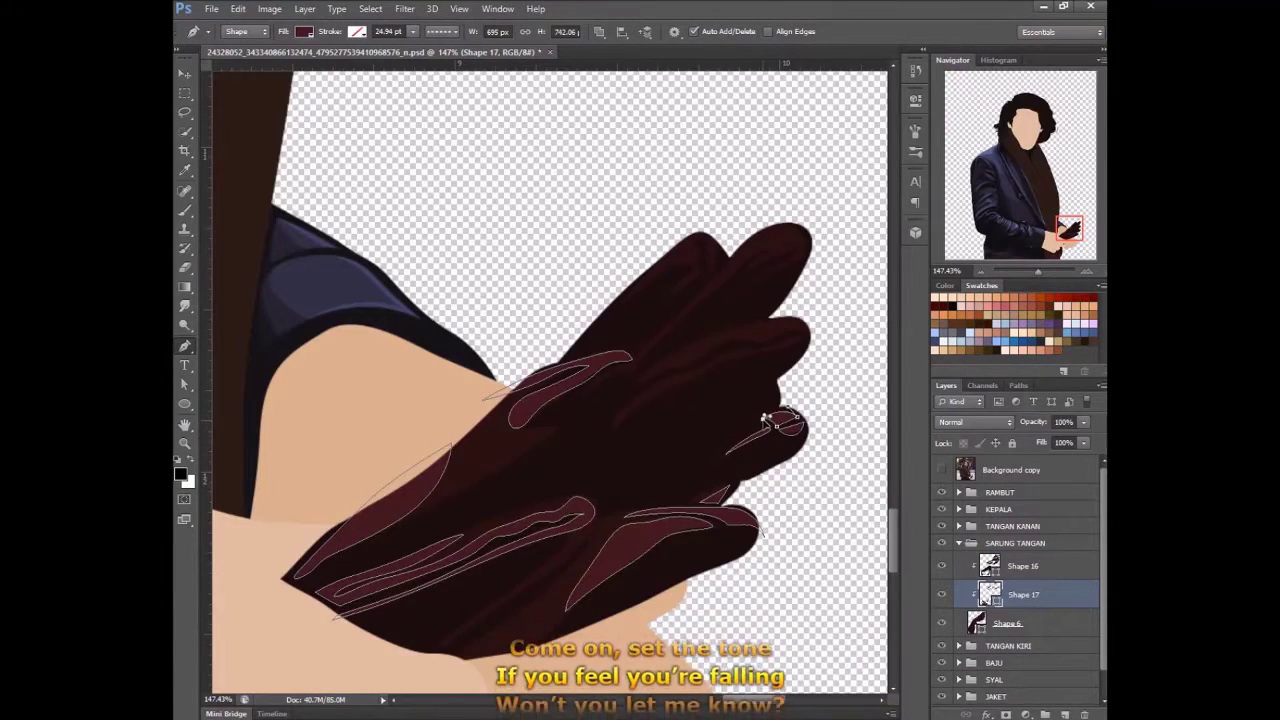
- Confirm the Shape 17 glove highlight colour and bring its highlight paths back into view
{"action": "left_click", "coordinate": [1010, 470]}
{"action": "double_click", "coordinate": [989, 594]}
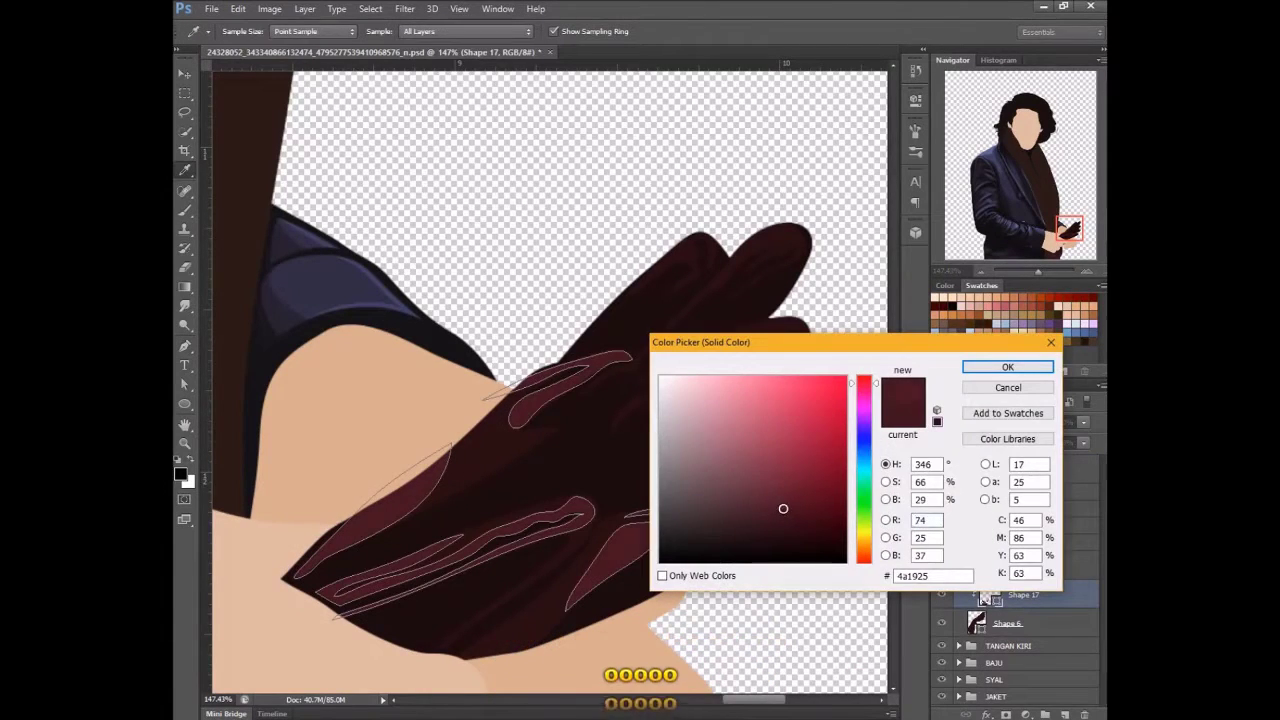
{"action": "left_click", "coordinate": [1008, 367]}
{"action": "left_click", "coordinate": [1000, 492]}
{"action": "left_click", "coordinate": [941, 470]}
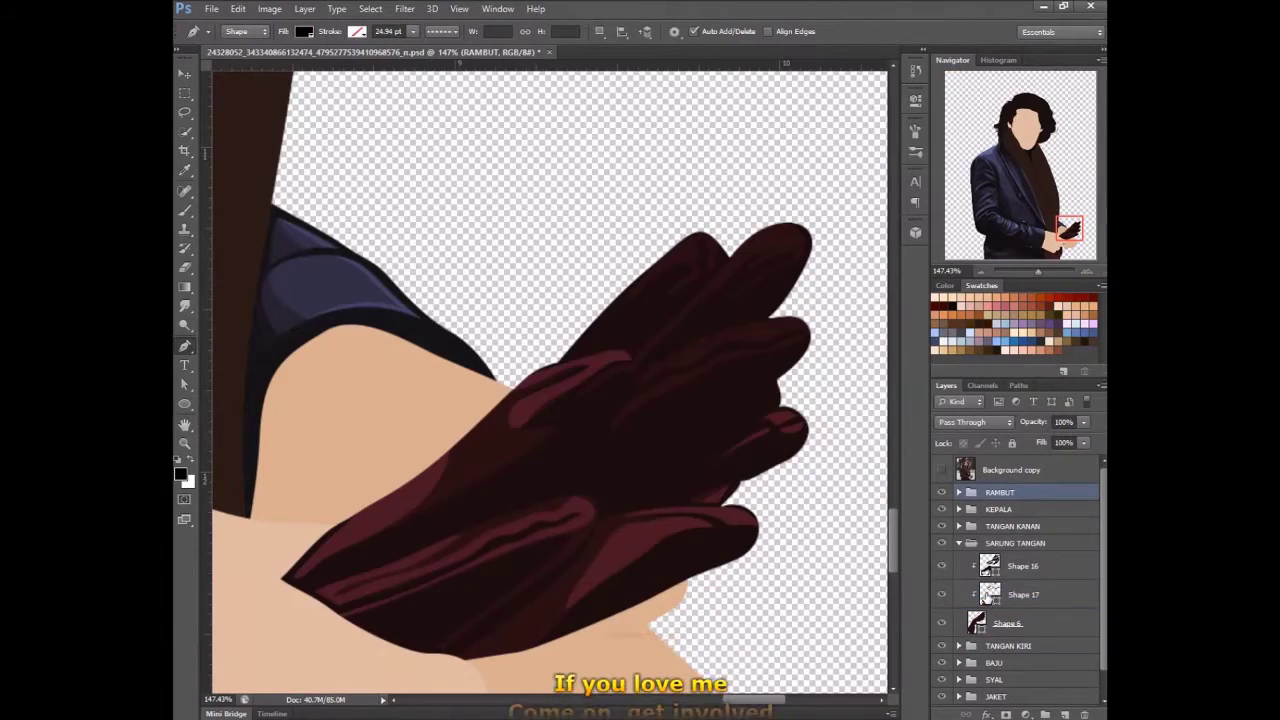
{"action": "left_click", "coordinate": [1023, 594]}
{"action": "left_click", "coordinate": [941, 470]}
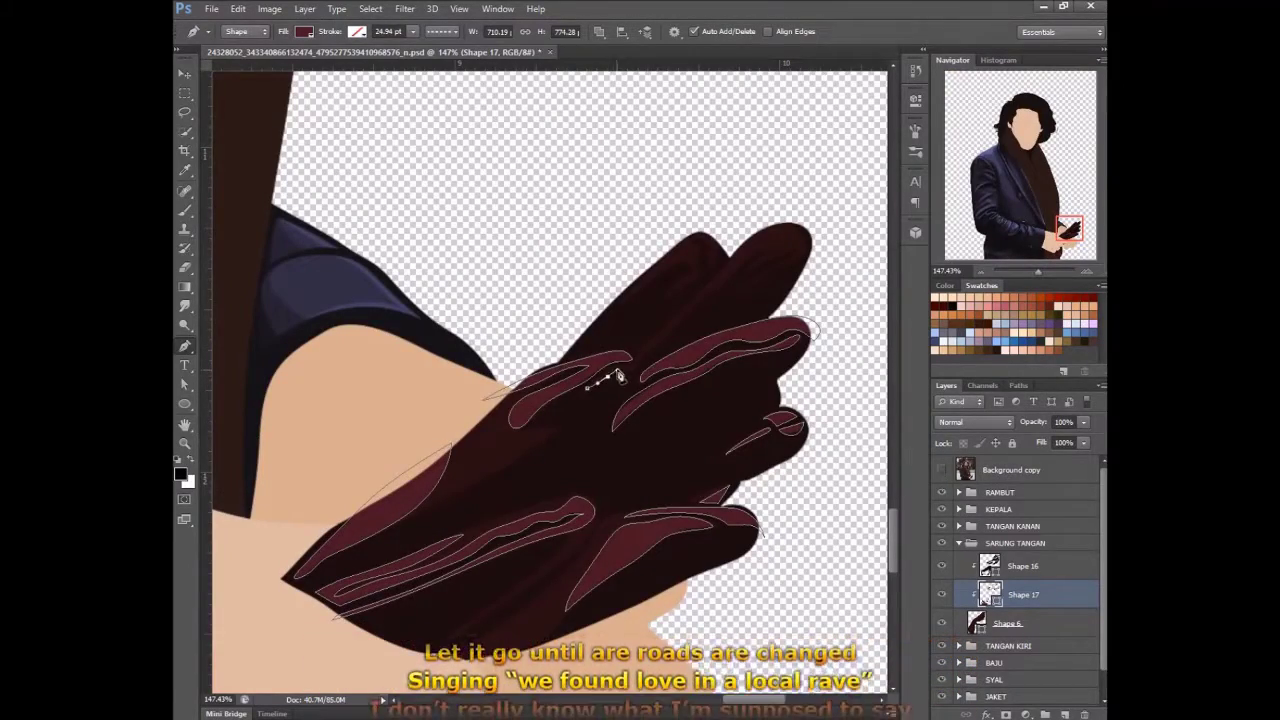
- Trace a highlight streak up the finger and around the fingertip
{"action": "left_click", "coordinate": [625, 370]}
{"action": "left_click", "coordinate": [637, 362]}
{"action": "left_click", "coordinate": [679, 318]}
{"action": "left_click", "coordinate": [718, 288]}
{"action": "left_click", "coordinate": [739, 269]}
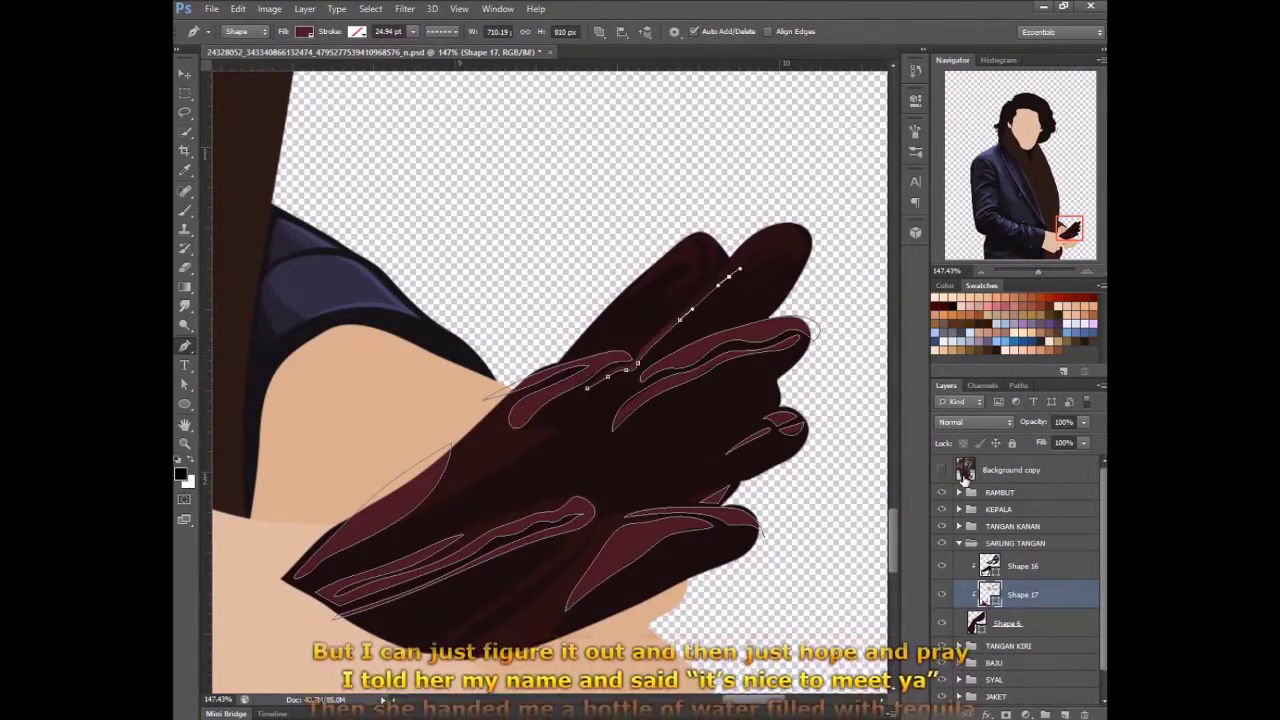
{"action": "left_click", "coordinate": [773, 249]}
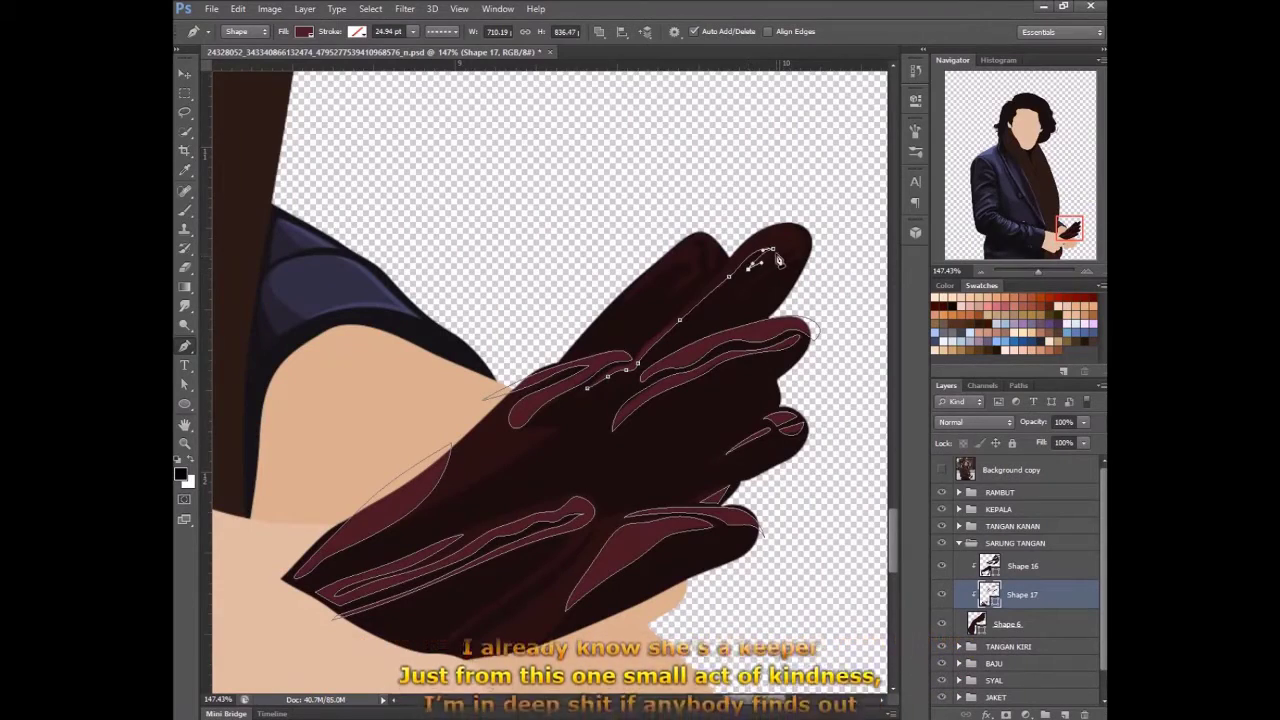
{"action": "left_click", "coordinate": [786, 262]}
{"action": "left_click", "coordinate": [792, 257]}
{"action": "left_click", "coordinate": [799, 245]}
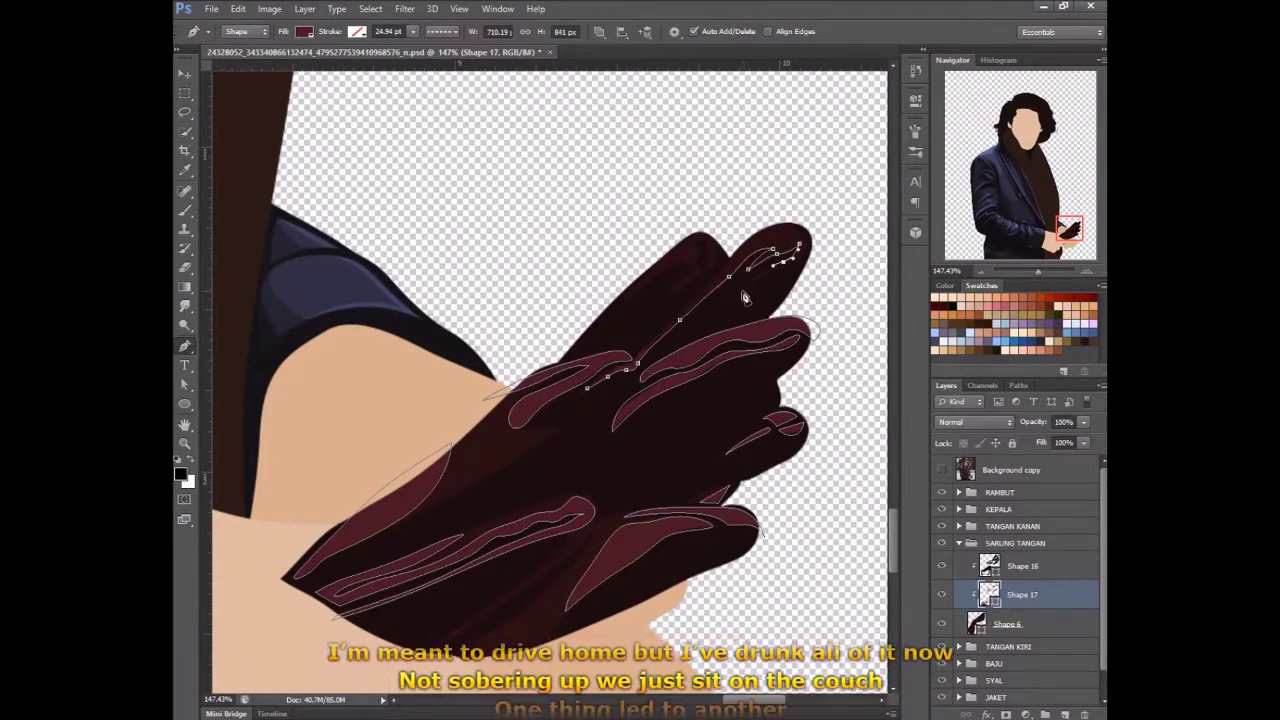
{"action": "left_click", "coordinate": [742, 290]}
{"action": "left_click", "coordinate": [749, 230]}
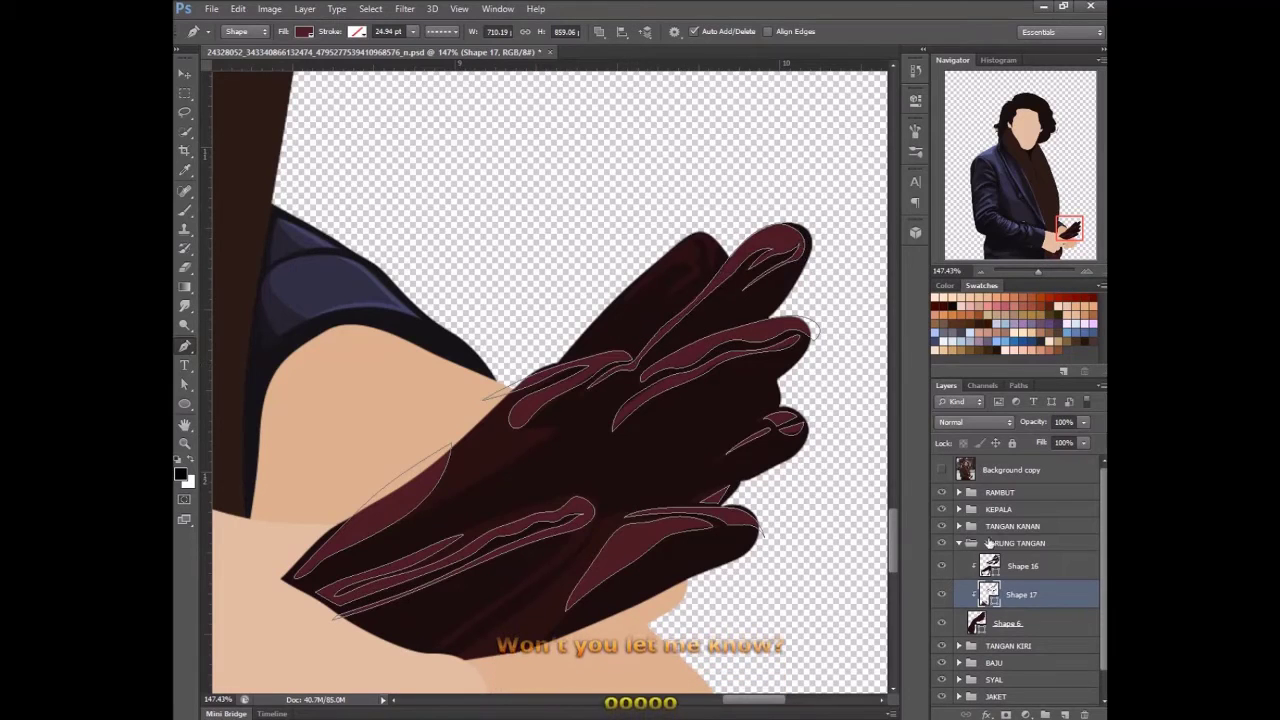
- Start a new highlight on the top finger, extending it down and left along the finger
{"action": "left_click", "coordinate": [989, 574]}
{"action": "left_click", "coordinate": [983, 598]}
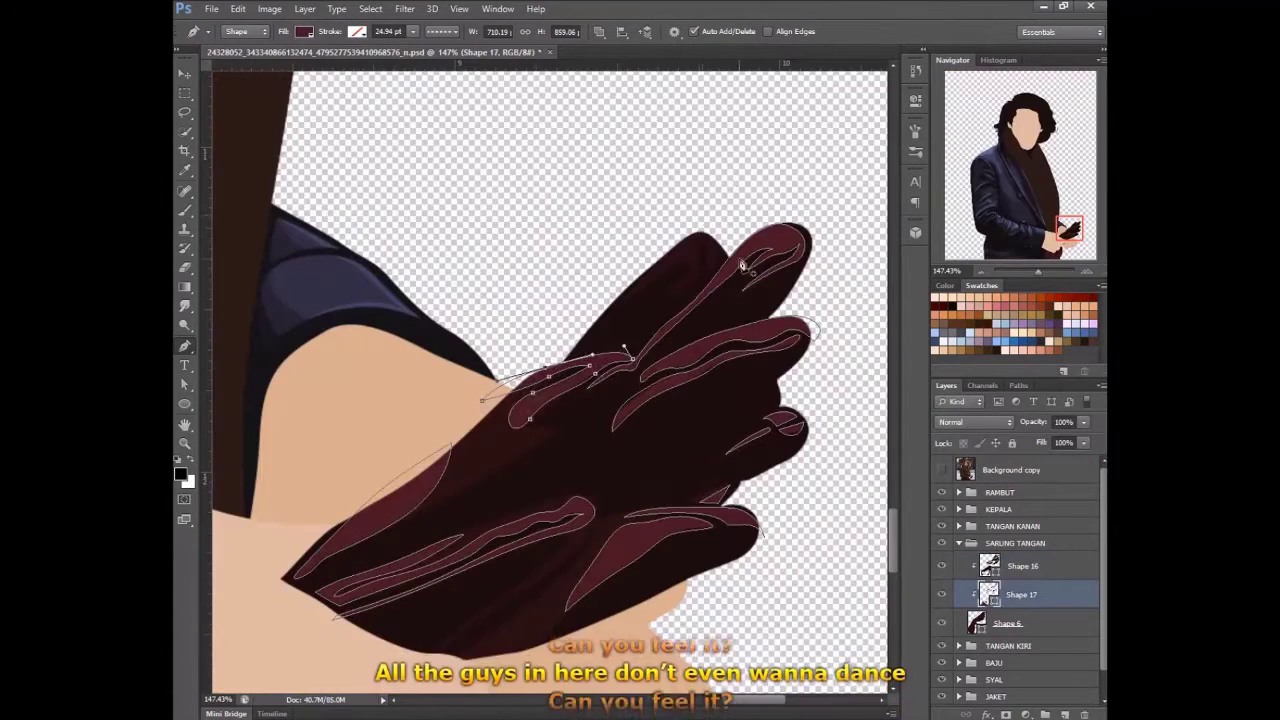
{"action": "left_click", "coordinate": [700, 215]}
{"action": "left_click", "coordinate": [710, 255]}
{"action": "left_click", "coordinate": [690, 240]}
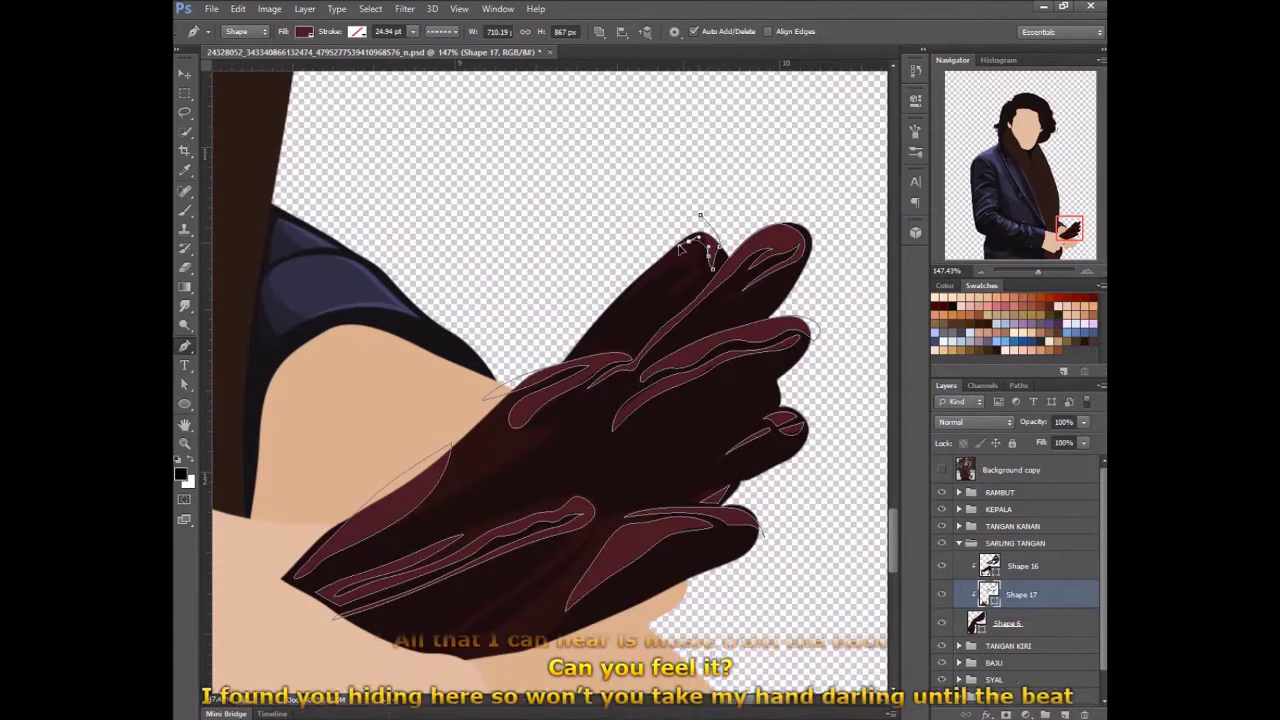
{"action": "left_click", "coordinate": [681, 283]}
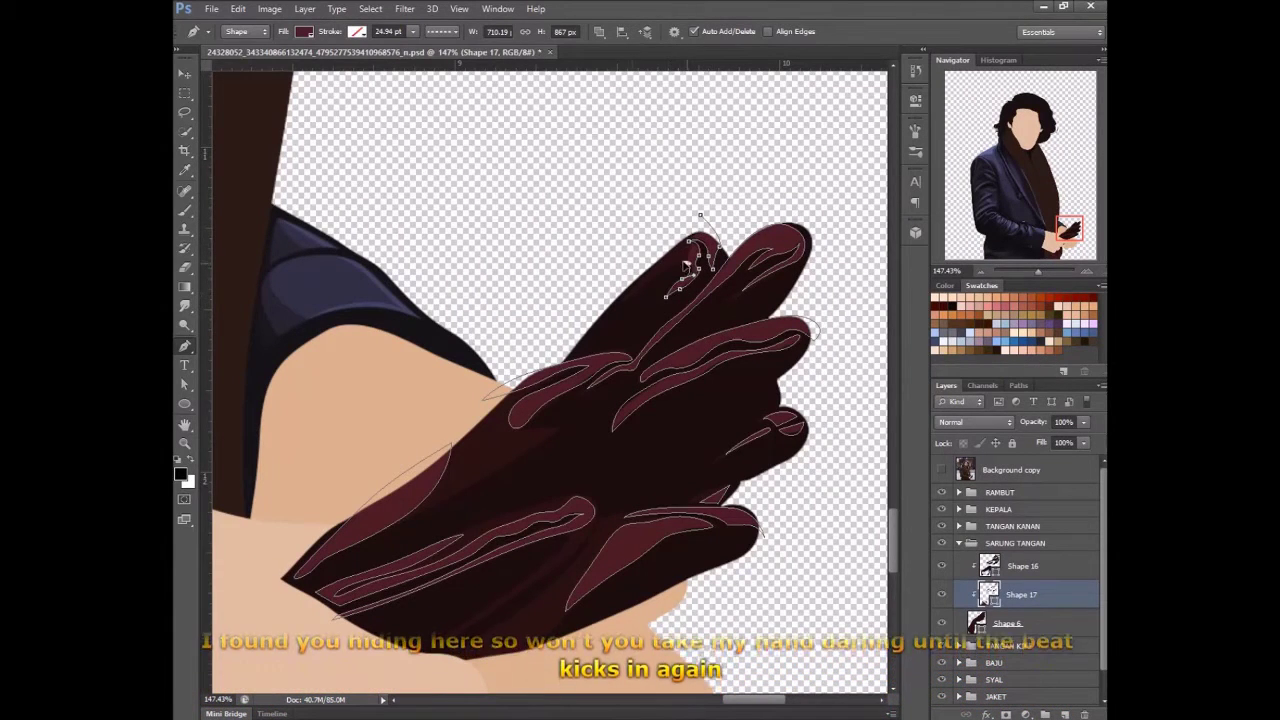
{"action": "left_click", "coordinate": [630, 295]}
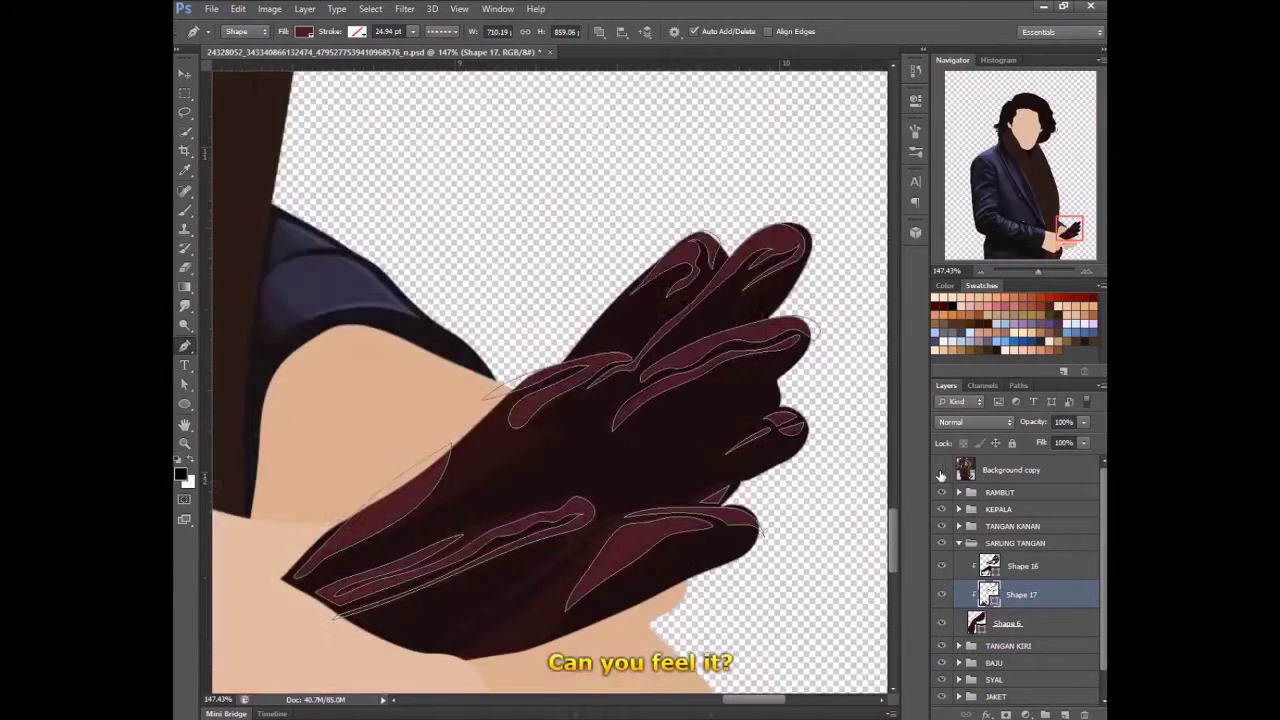
- Close the traced path into a new Shape 18 highlight on the glove cuff
{"action": "key", "text": "h"}
{"action": "left_click_drag", "start_coordinate": [600, 600], "coordinate": [743, 543]}
{"action": "left_click", "coordinate": [940, 469]}
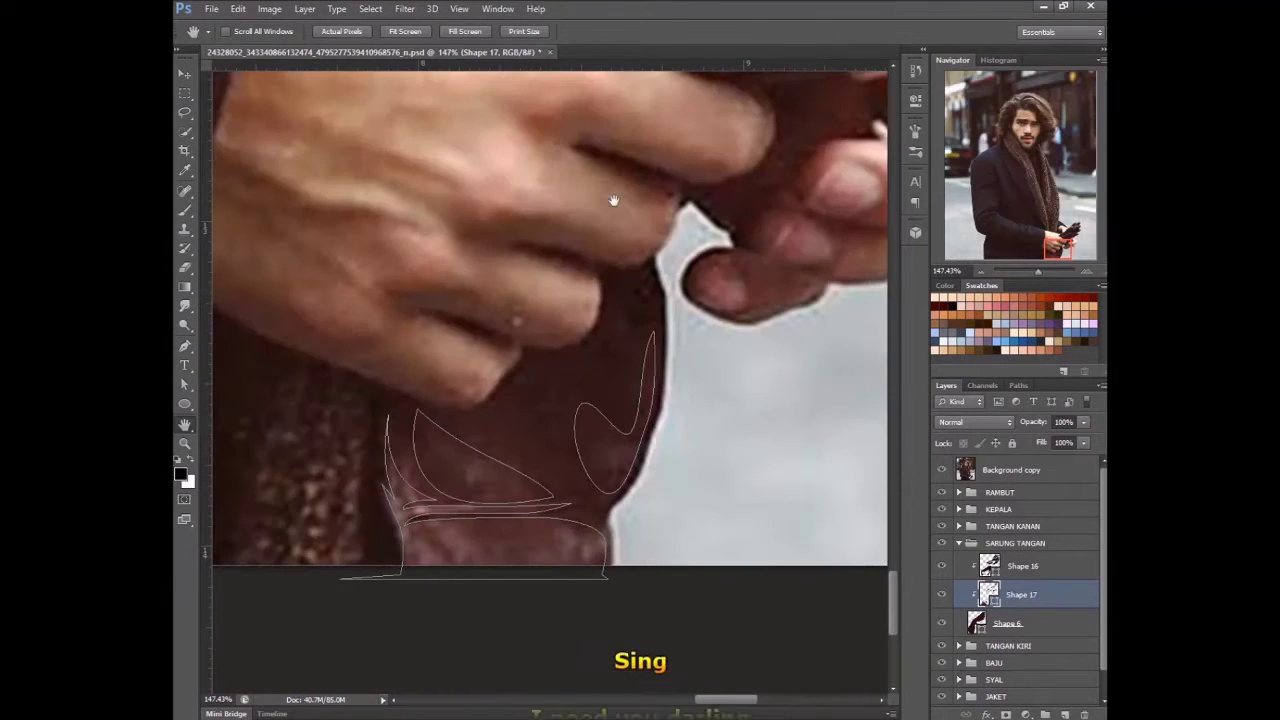
{"action": "key", "text": "p"}
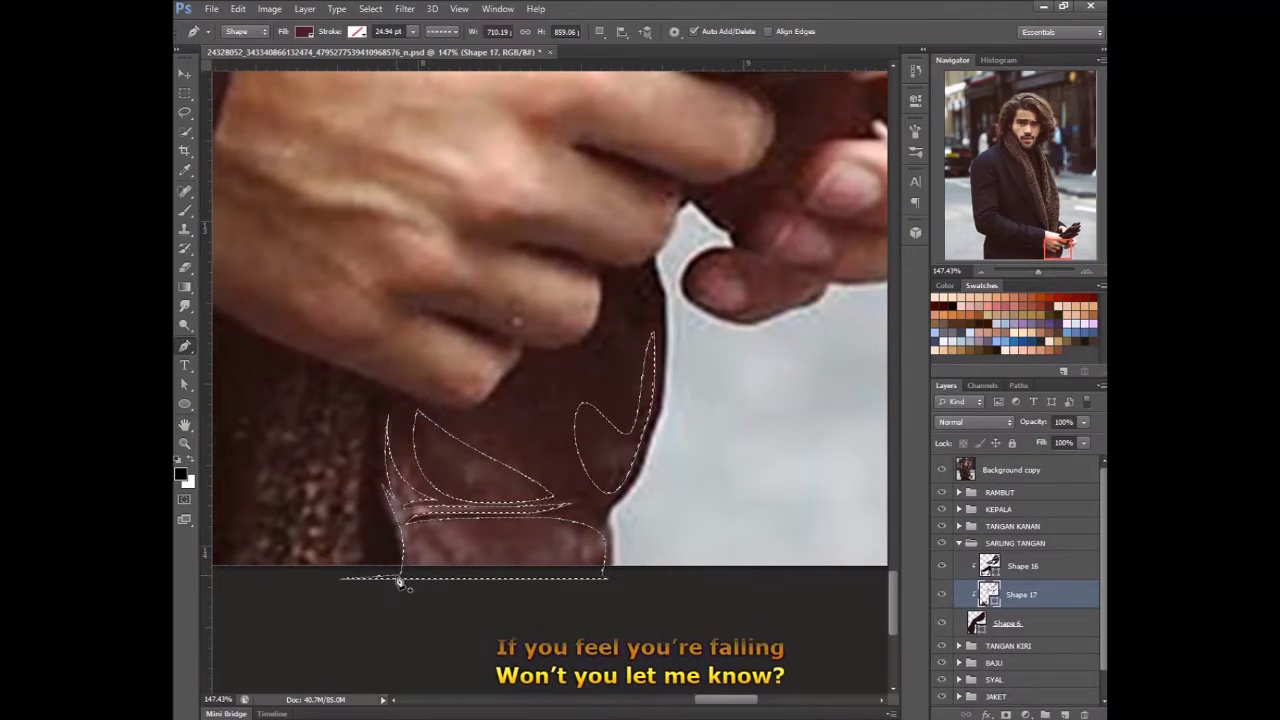
{"action": "left_click", "coordinate": [399, 579]}
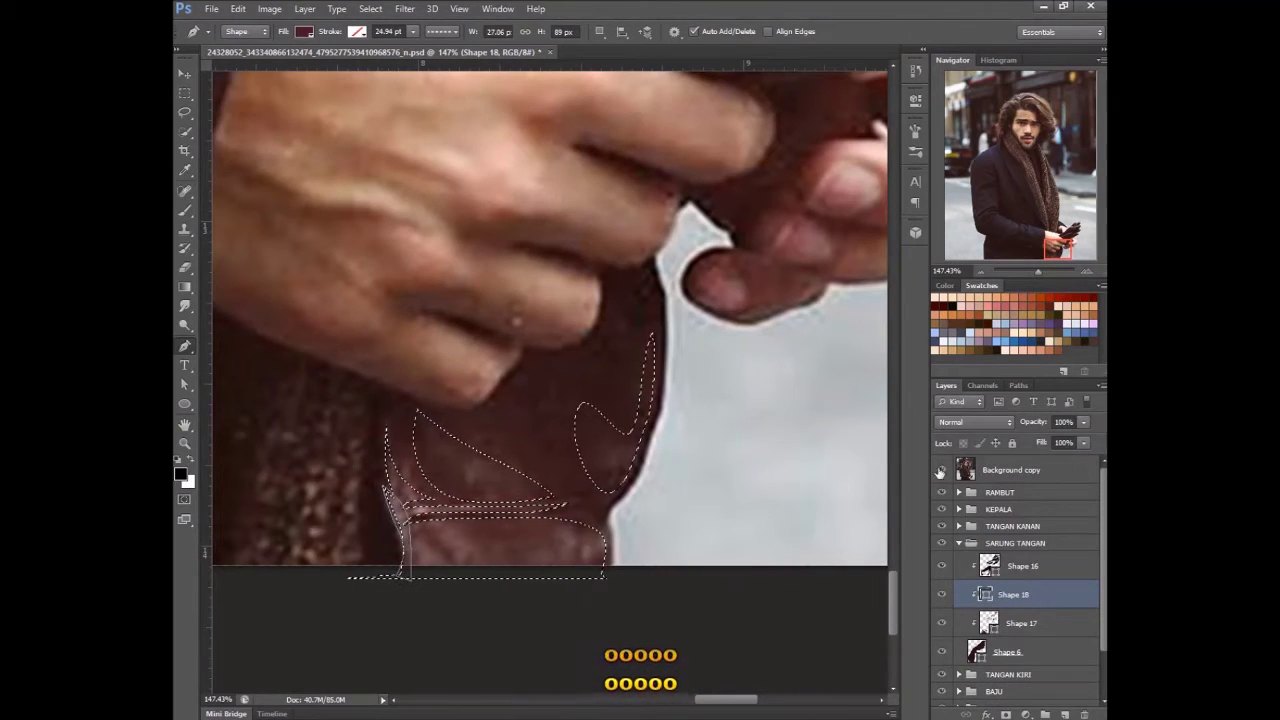
{"action": "left_click", "coordinate": [940, 469]}
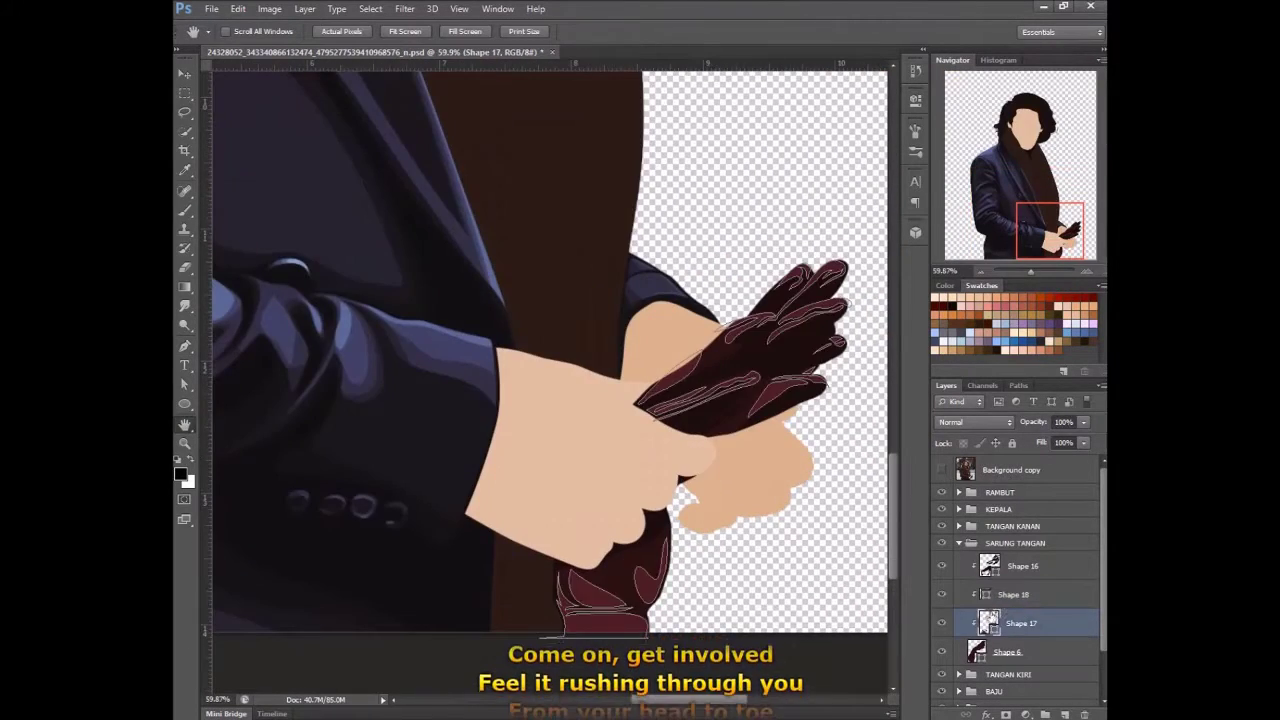
- Darken the glove base shape's fill to a deeper red
{"action": "double_click", "coordinate": [976, 651]}
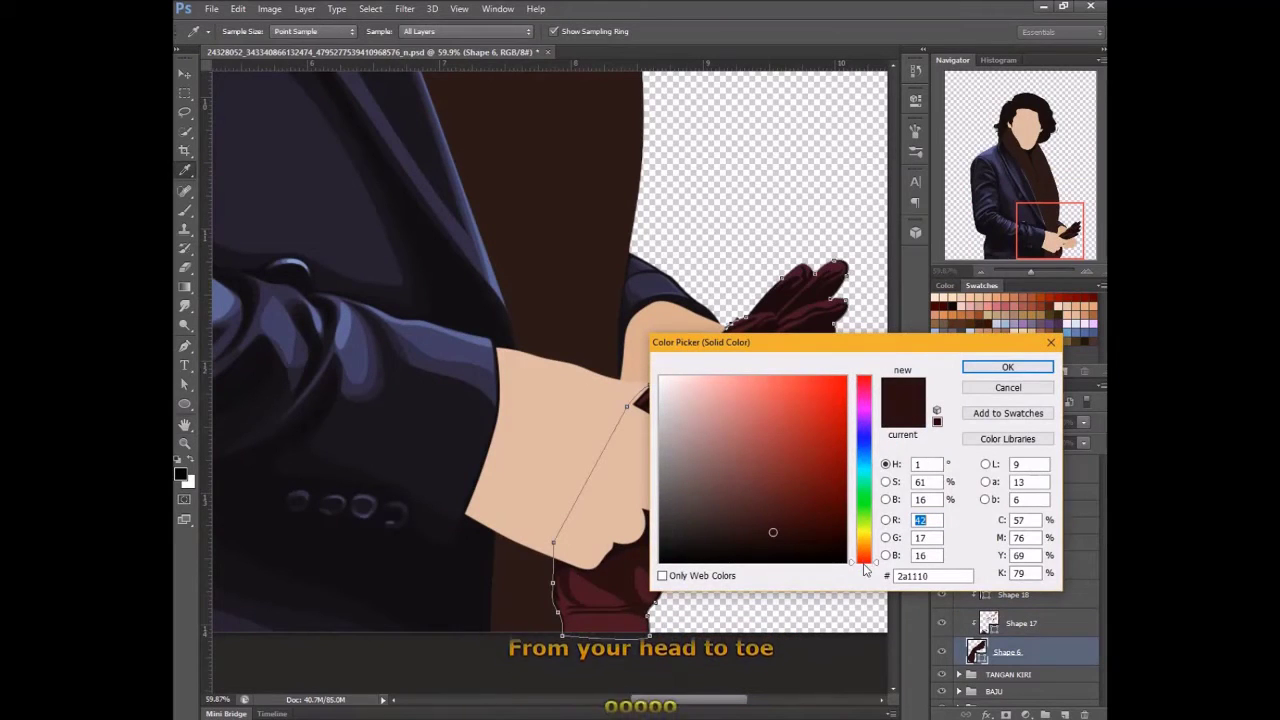
{"action": "left_click", "coordinate": [1000, 368]}
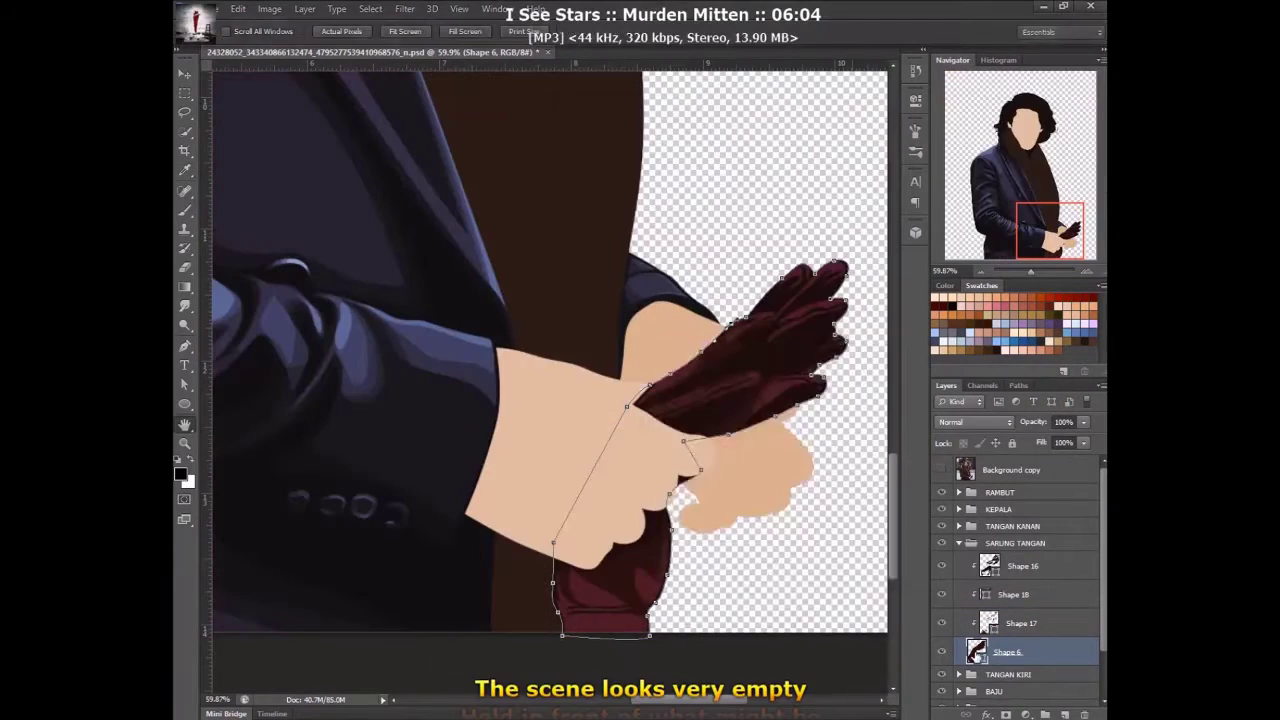
{"action": "double_click", "coordinate": [976, 651]}
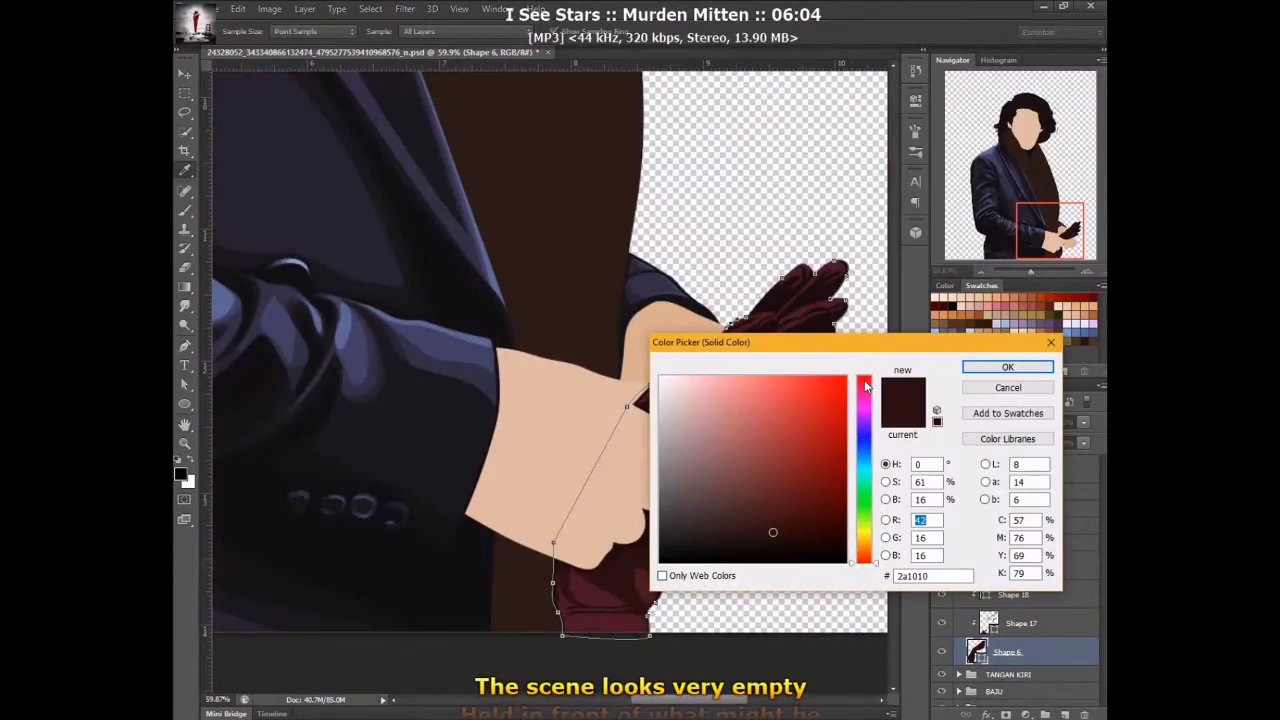
{"action": "left_click", "coordinate": [762, 538]}
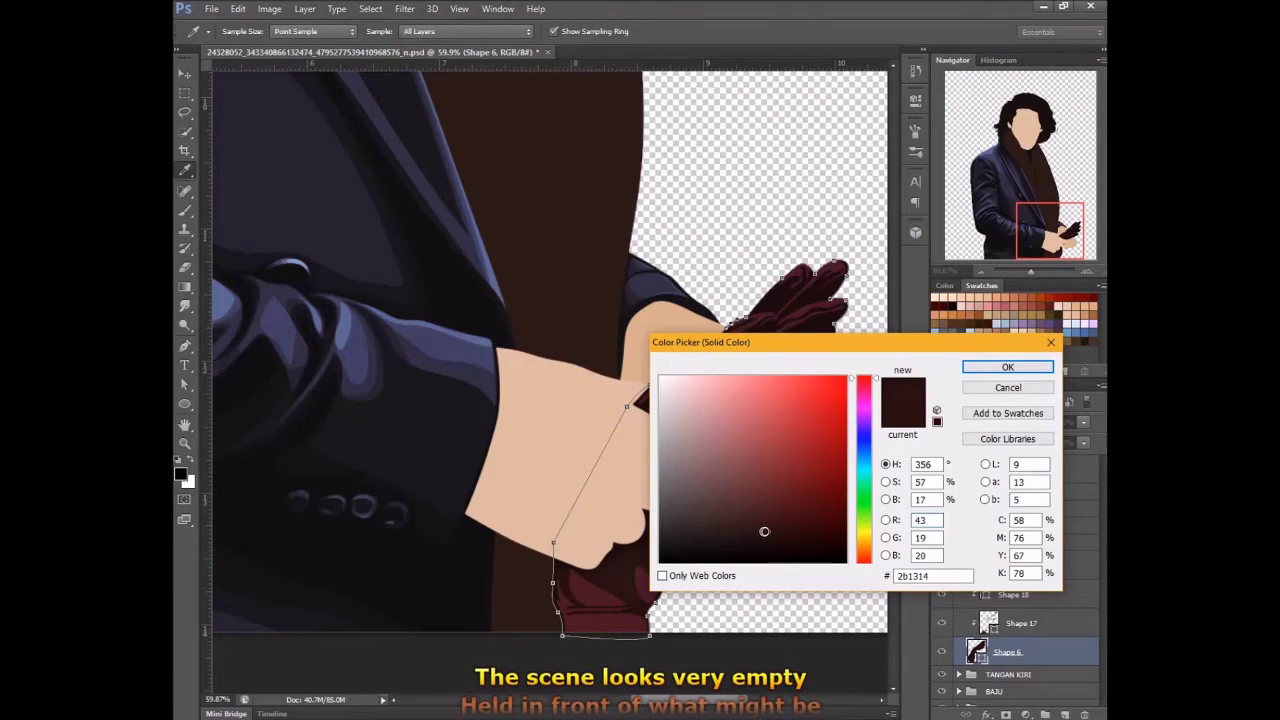
{"action": "left_click", "coordinate": [1008, 367]}
- Set Shapes 17 and 16 to dark red and Shape 18 to pale blue-grey #909ca7
{"action": "left_click", "coordinate": [1020, 623]}
{"action": "double_click", "coordinate": [988, 622]}
{"action": "left_click", "coordinate": [774, 526]}
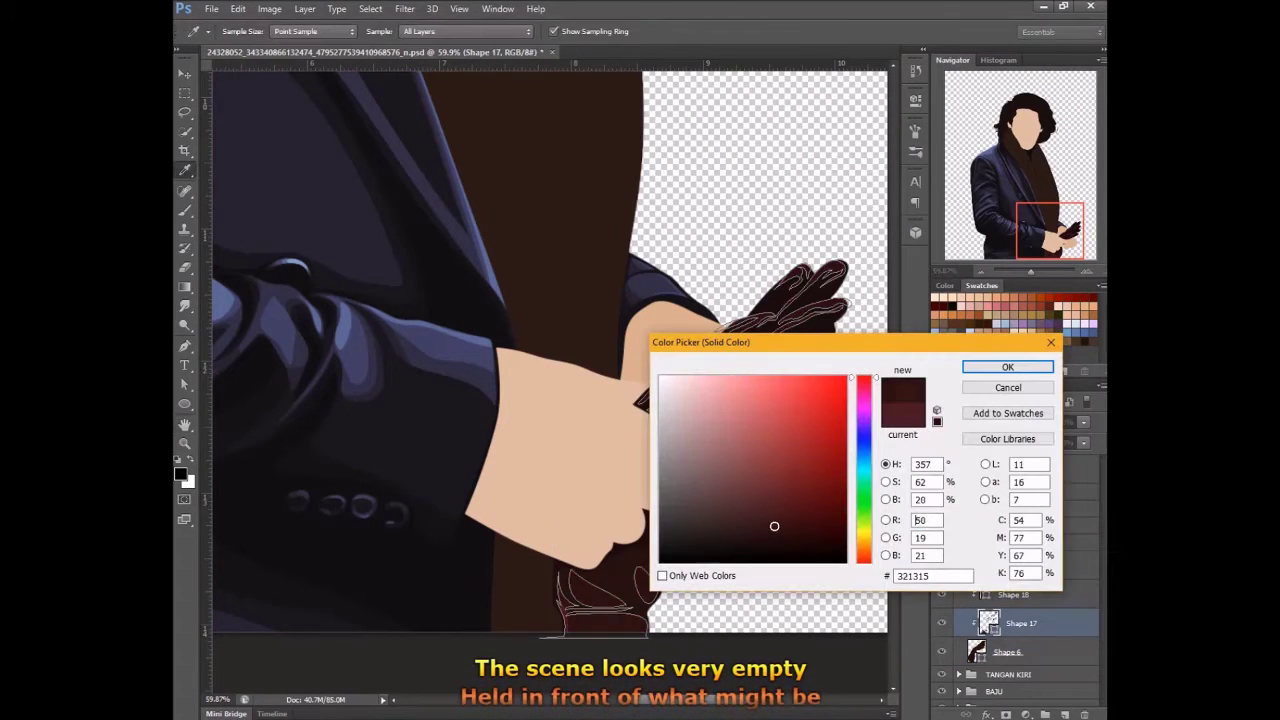
{"action": "left_click", "coordinate": [1008, 367]}
{"action": "double_click", "coordinate": [988, 566]}
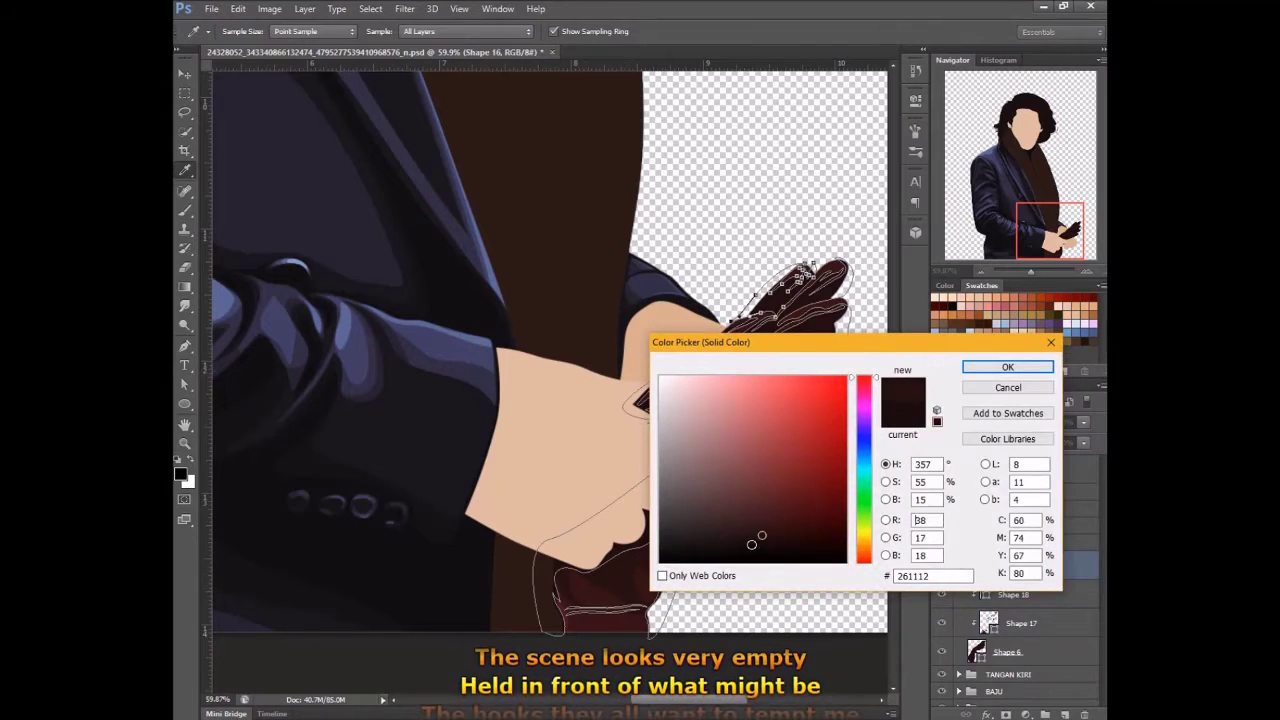
{"action": "left_click", "coordinate": [1008, 367]}
{"action": "double_click", "coordinate": [988, 594]}
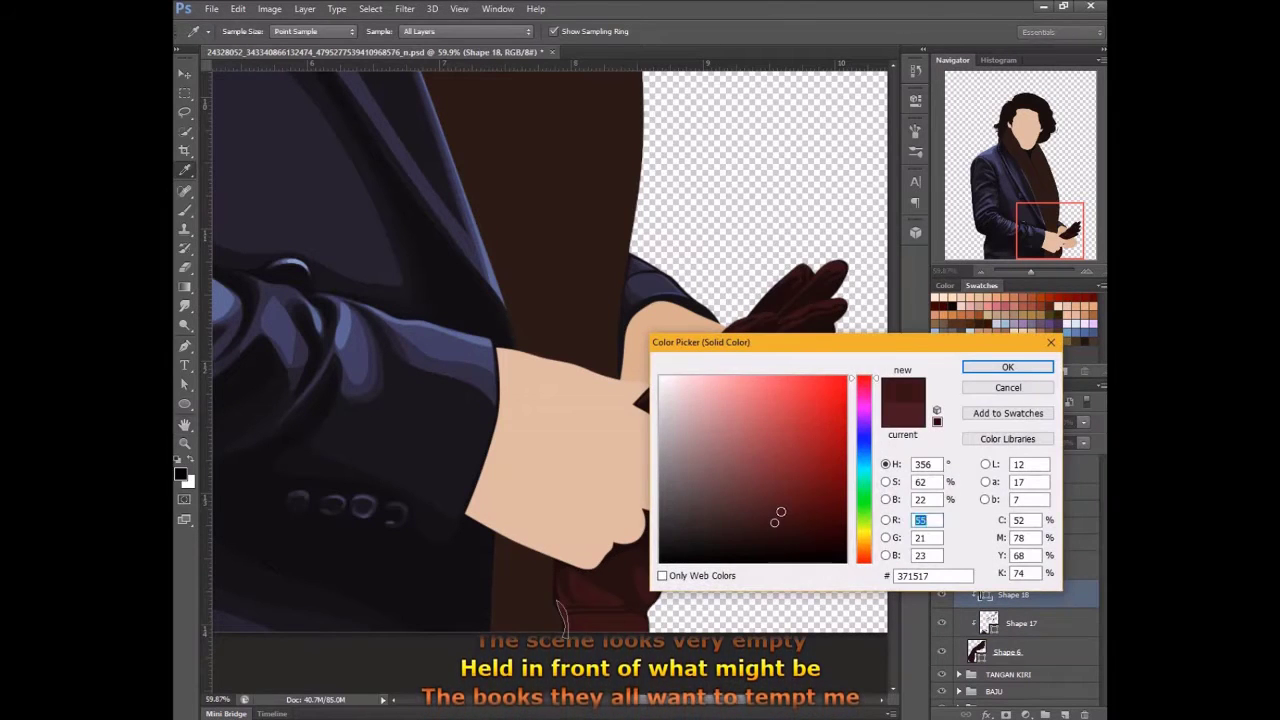
{"action": "left_click_drag", "start_coordinate": [868, 432], "coordinate": [866, 476]}
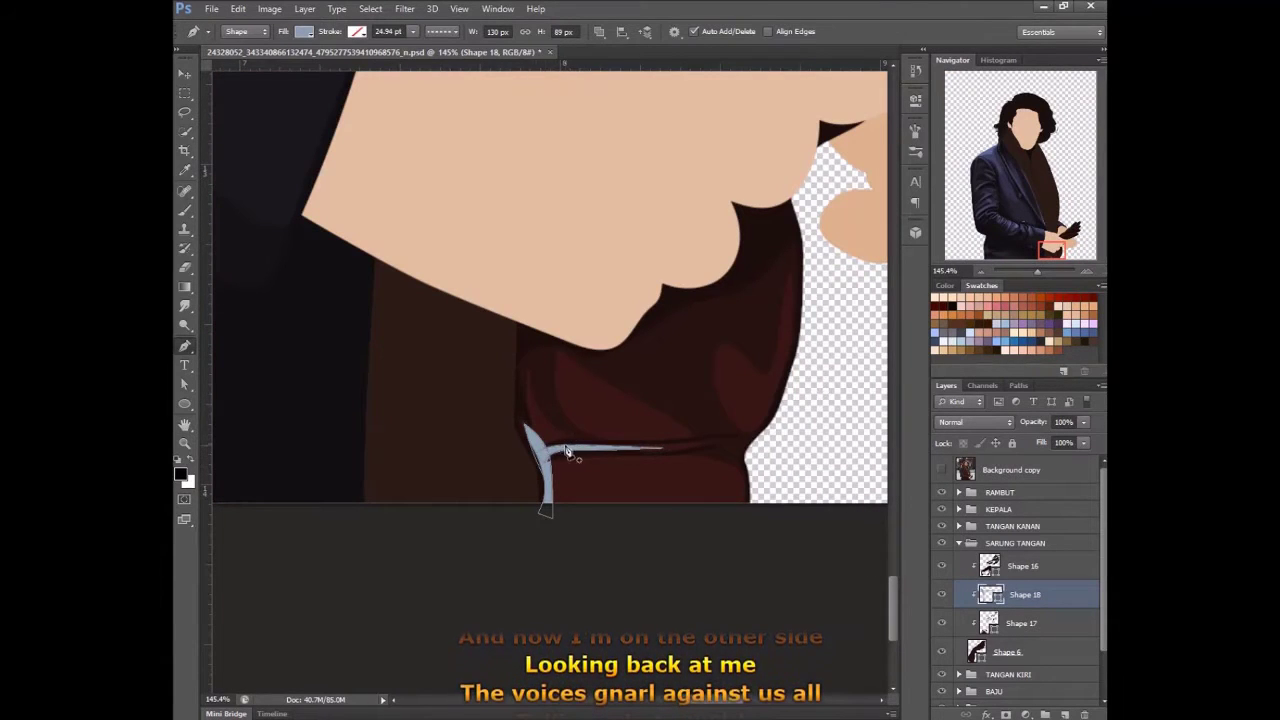
- Check the reference photo, then draw a curved Shape 18 highlight along the lower finger
{"action": "left_click", "coordinate": [940, 470]}
{"action": "left_click", "coordinate": [940, 470]}
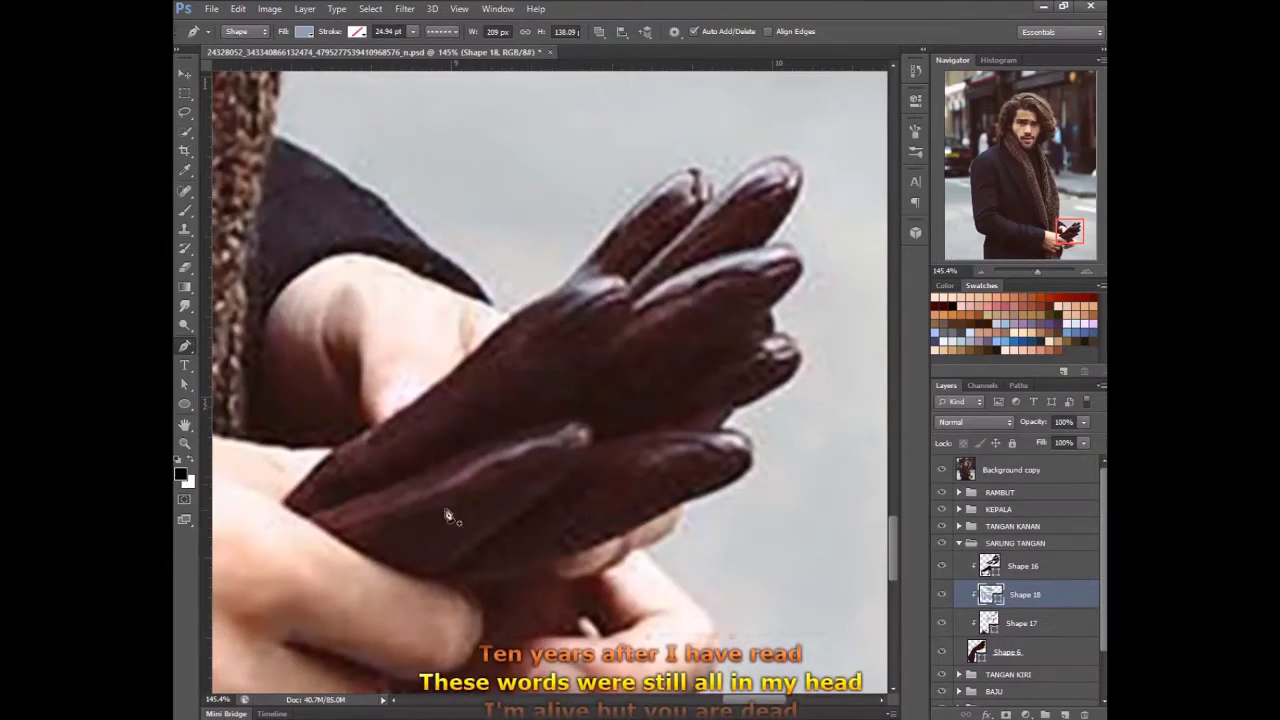
{"action": "left_click", "coordinate": [942, 470]}
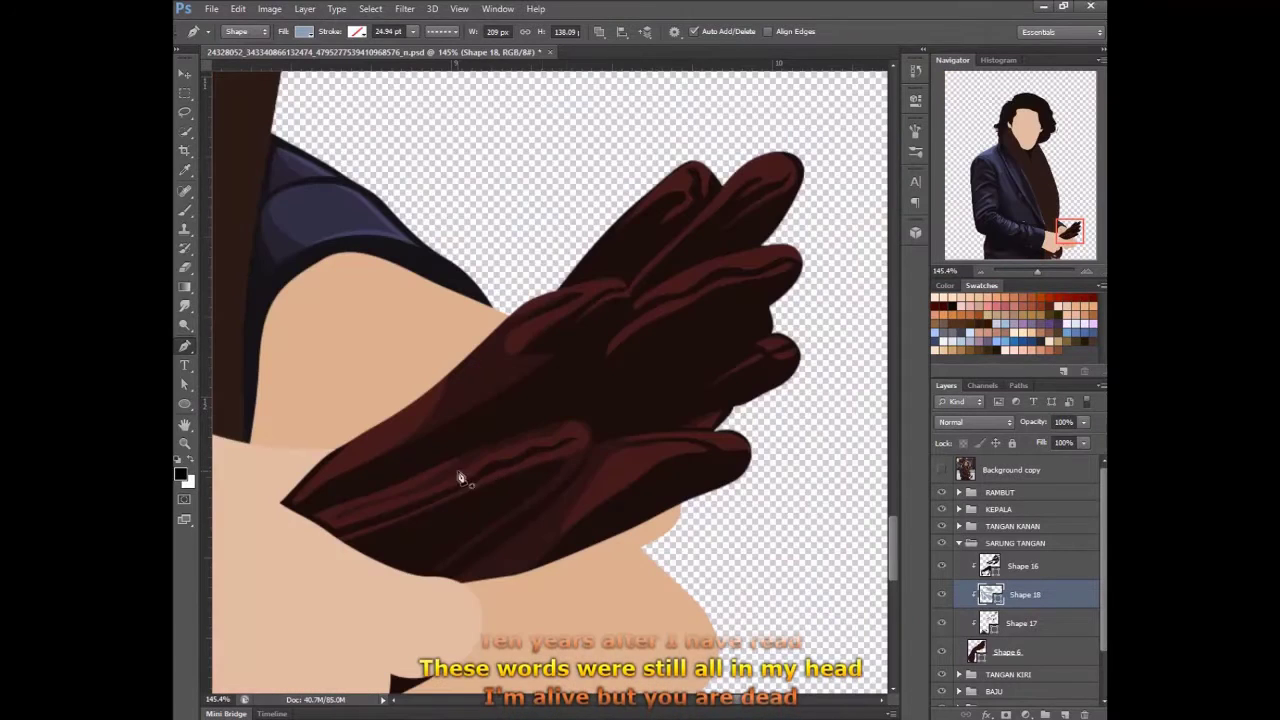
{"action": "left_click", "coordinate": [587, 449]}
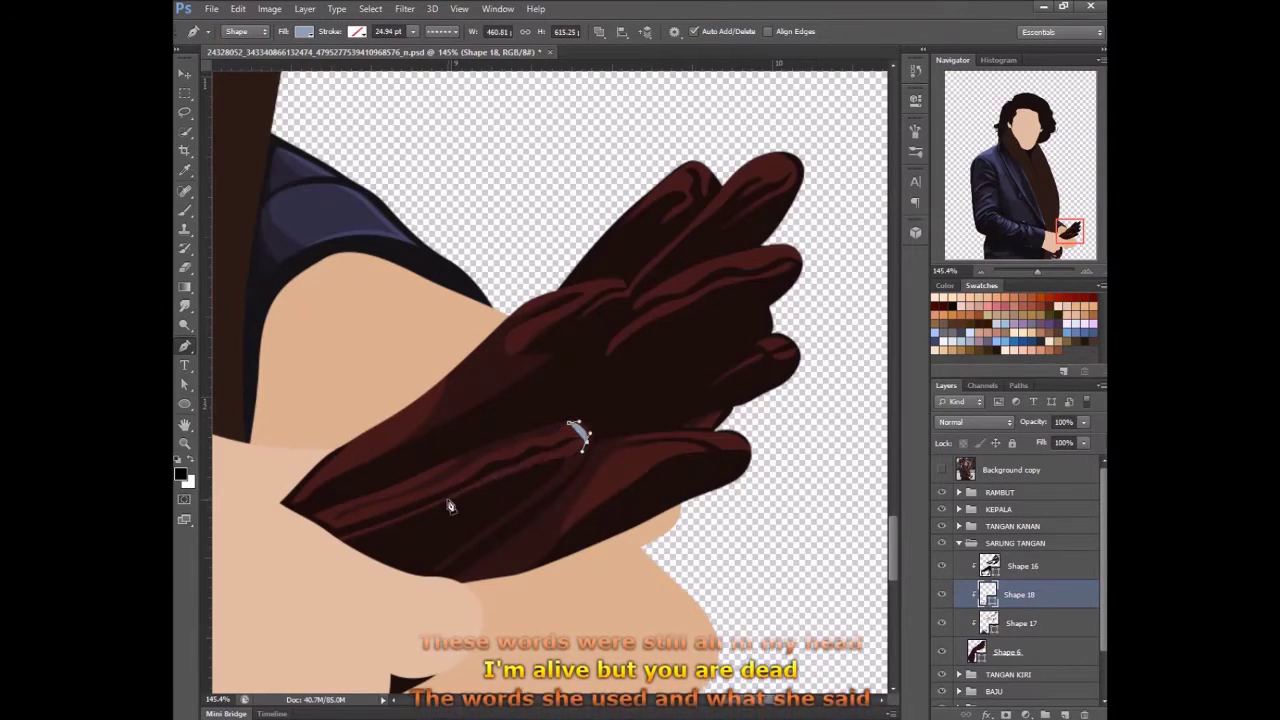
{"action": "left_click_drag", "start_coordinate": [446, 498], "coordinate": [500, 477]}
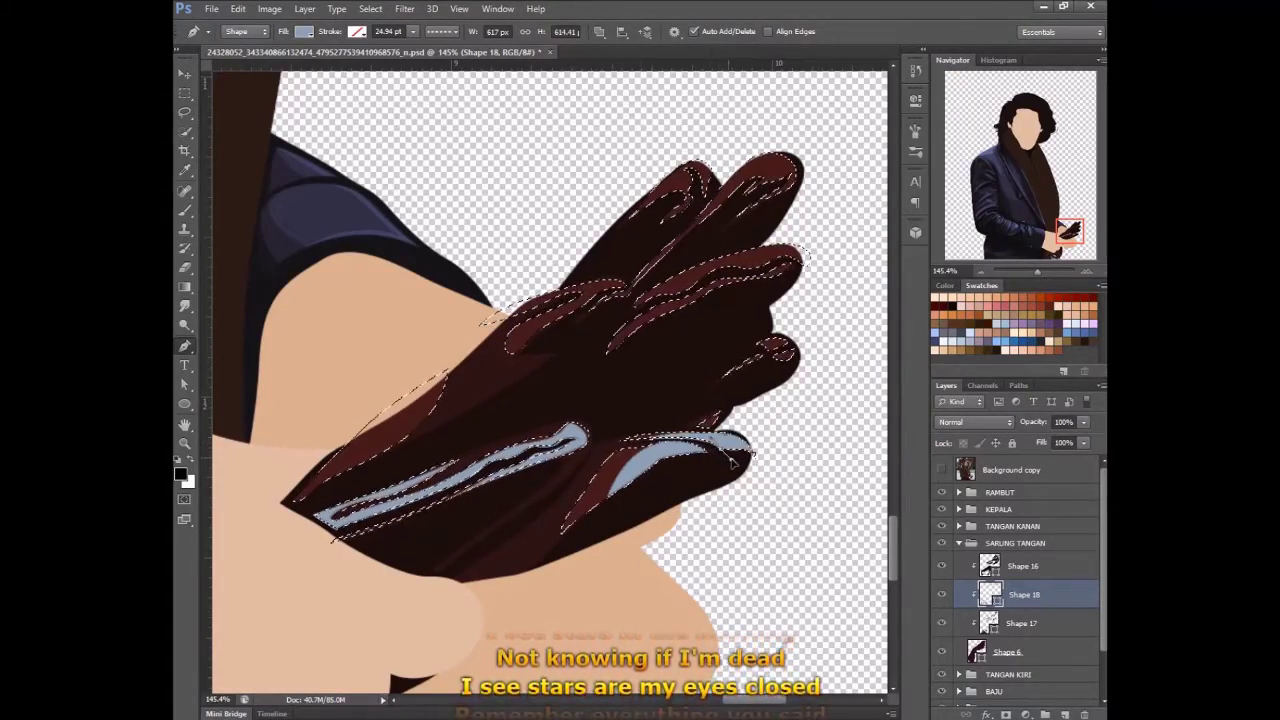
- Line the upper glove fingers with pale blue-grey streaks, comparing against the reference photo
{"action": "left_click", "coordinate": [941, 470]}
{"action": "left_click", "coordinate": [943, 471]}
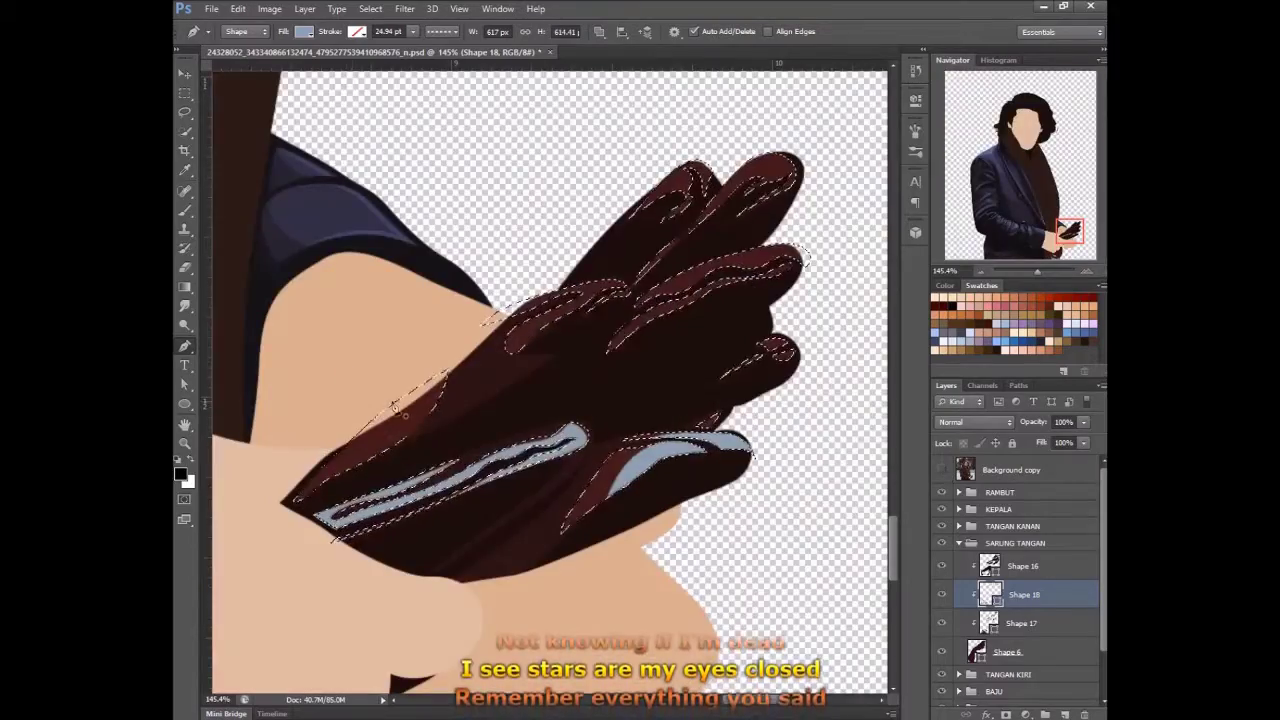
{"action": "left_click", "coordinate": [941, 470]}
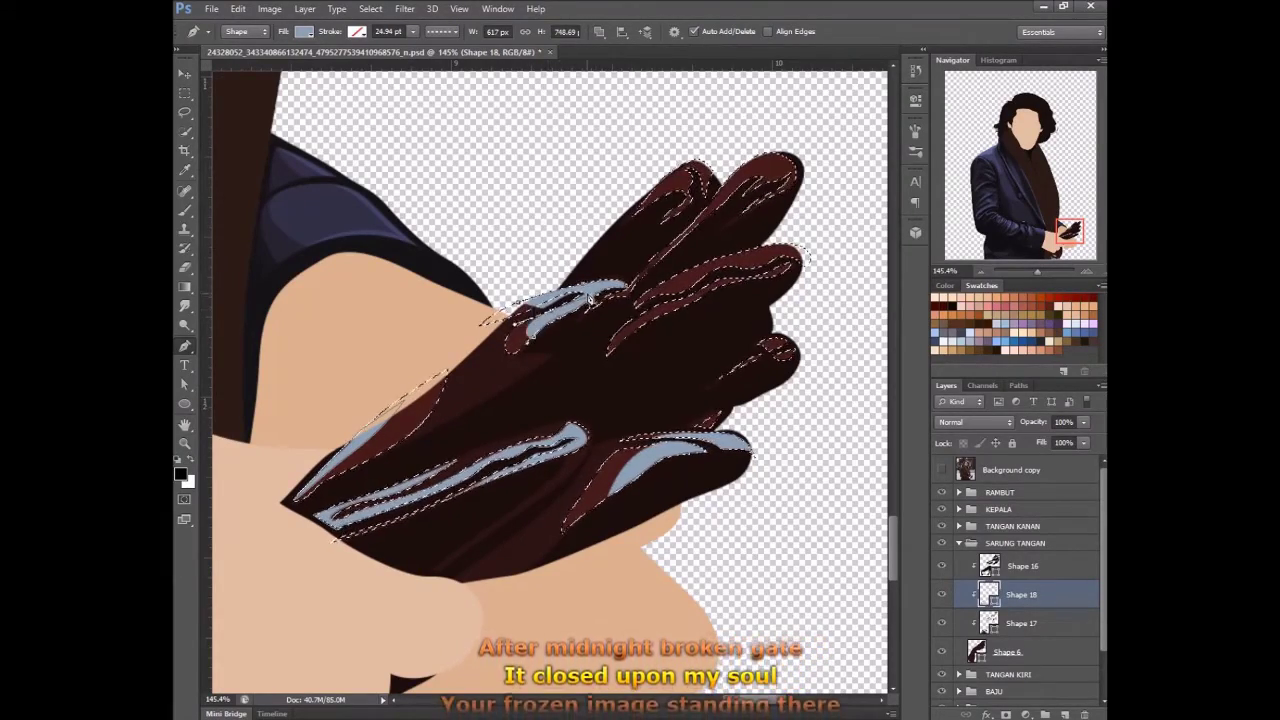
{"action": "left_click_drag", "start_coordinate": [730, 705], "coordinate": [748, 705]}
{"action": "left_click_drag", "start_coordinate": [892, 538], "coordinate": [892, 526]}
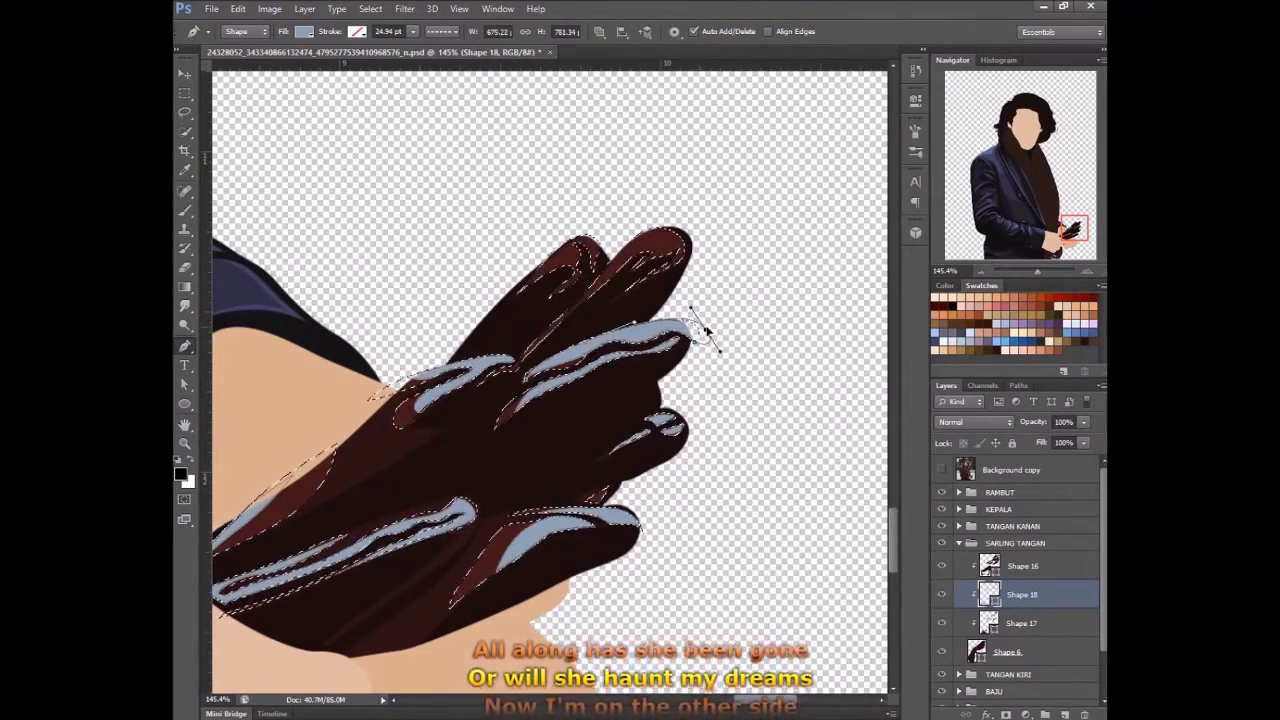
{"action": "left_click", "coordinate": [941, 469]}
{"action": "left_click", "coordinate": [941, 469]}
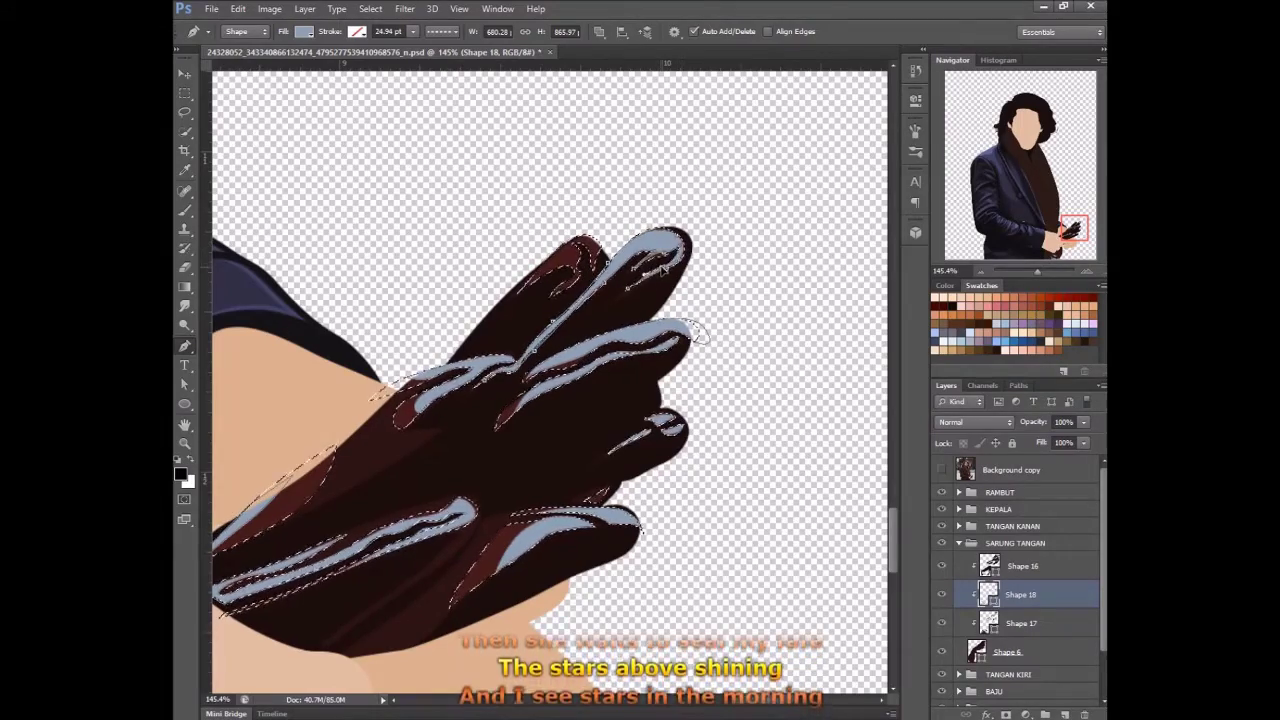
{"action": "left_click", "coordinate": [941, 469]}
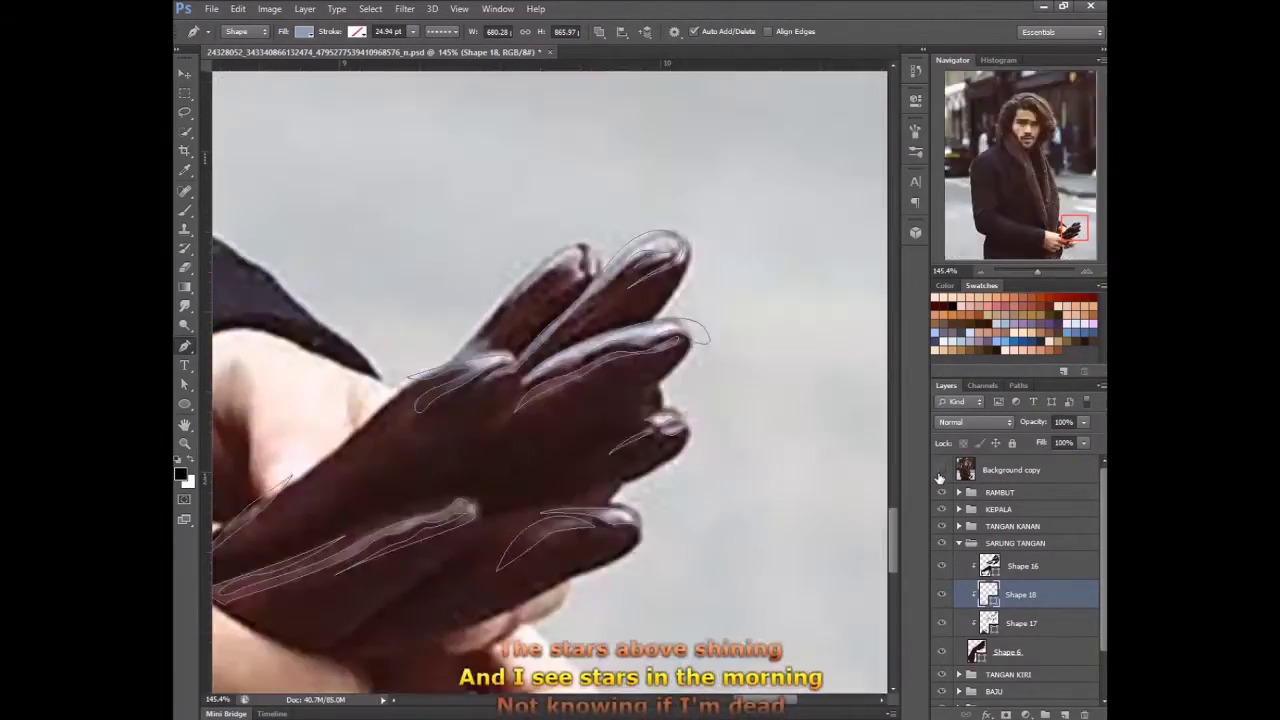
- Hide the Background copy reference photo
{"action": "left_click", "coordinate": [941, 469]}
{"action": "left_click", "coordinate": [941, 469]}
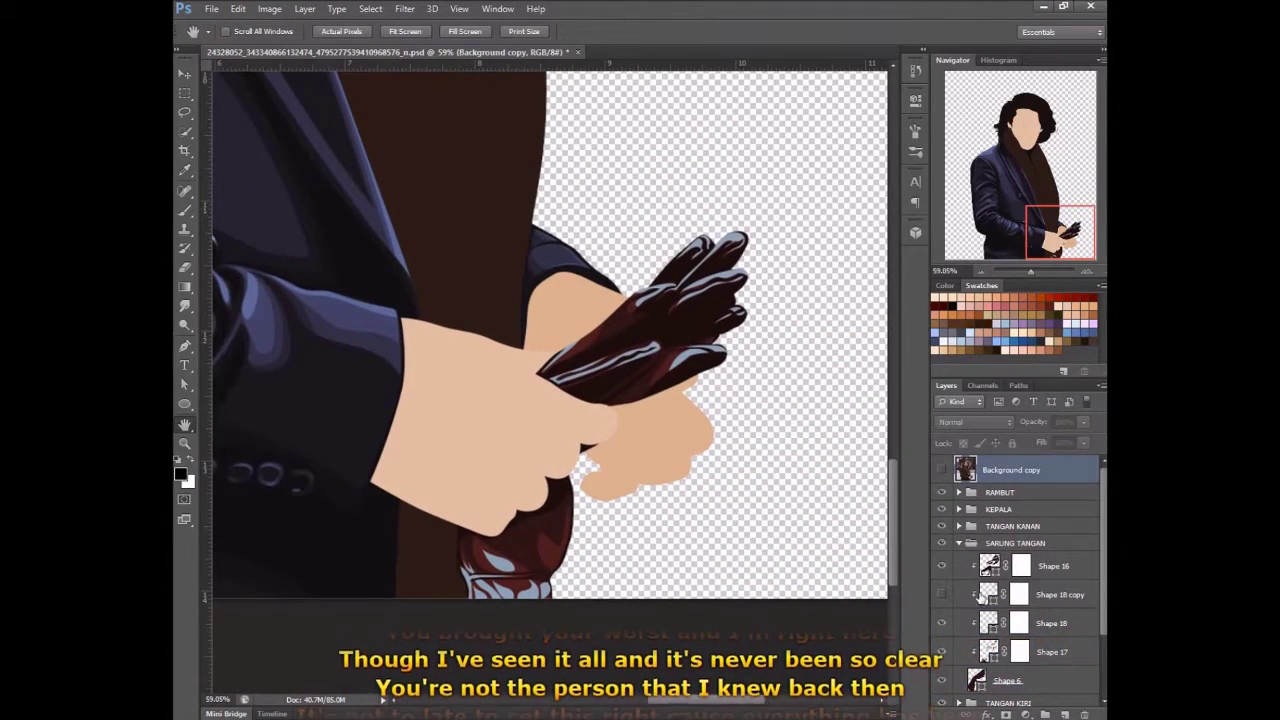
- Paint on the Shape 16 and Shape 17 masks to soften the glove shading
{"action": "left_click", "coordinate": [941, 623]}
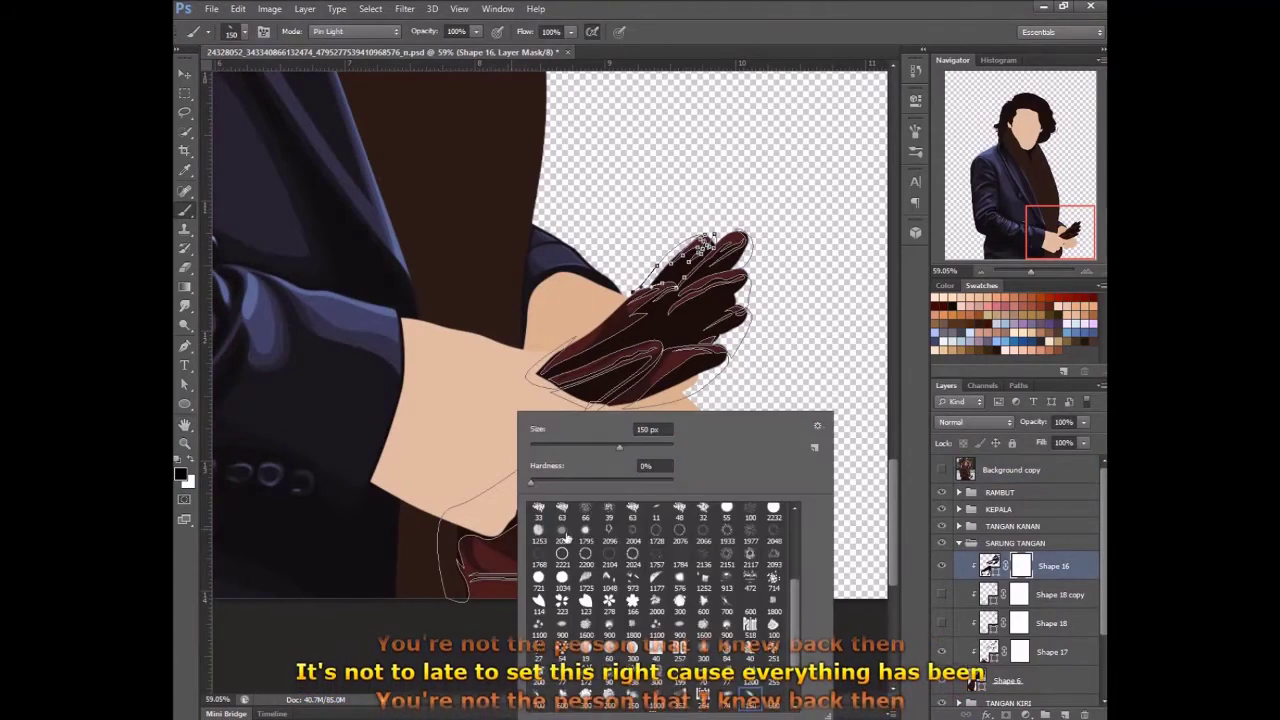
{"action": "key", "text": "x"}
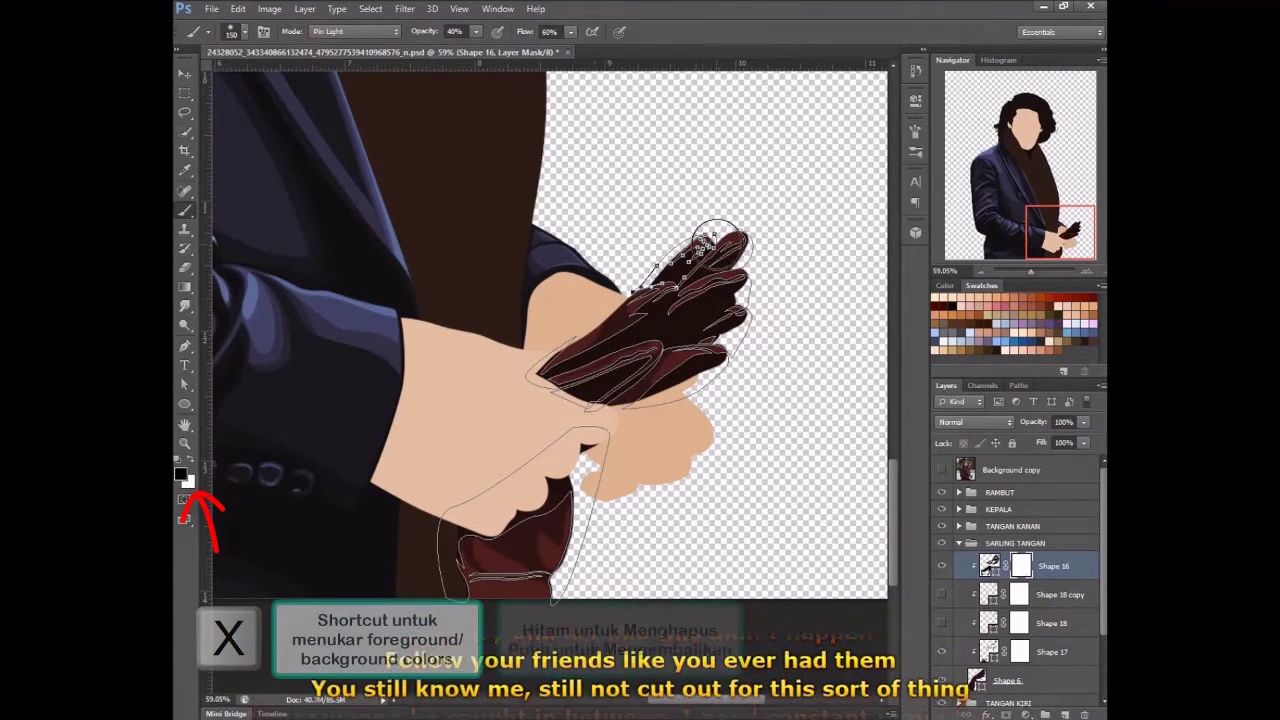
{"action": "left_click_drag", "start_coordinate": [720, 245], "coordinate": [640, 380]}
{"action": "left_click", "coordinate": [990, 492]}
{"action": "left_click", "coordinate": [1052, 651]}
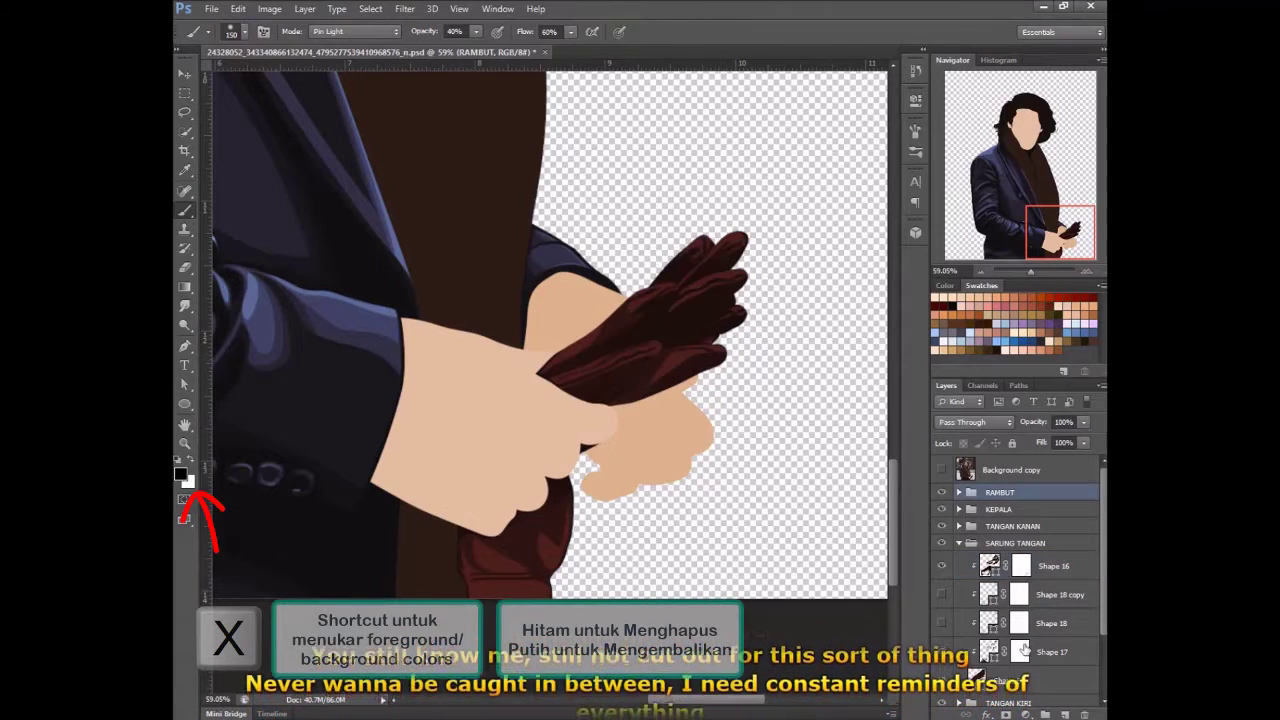
{"action": "left_click_drag", "start_coordinate": [720, 260], "coordinate": [645, 392]}
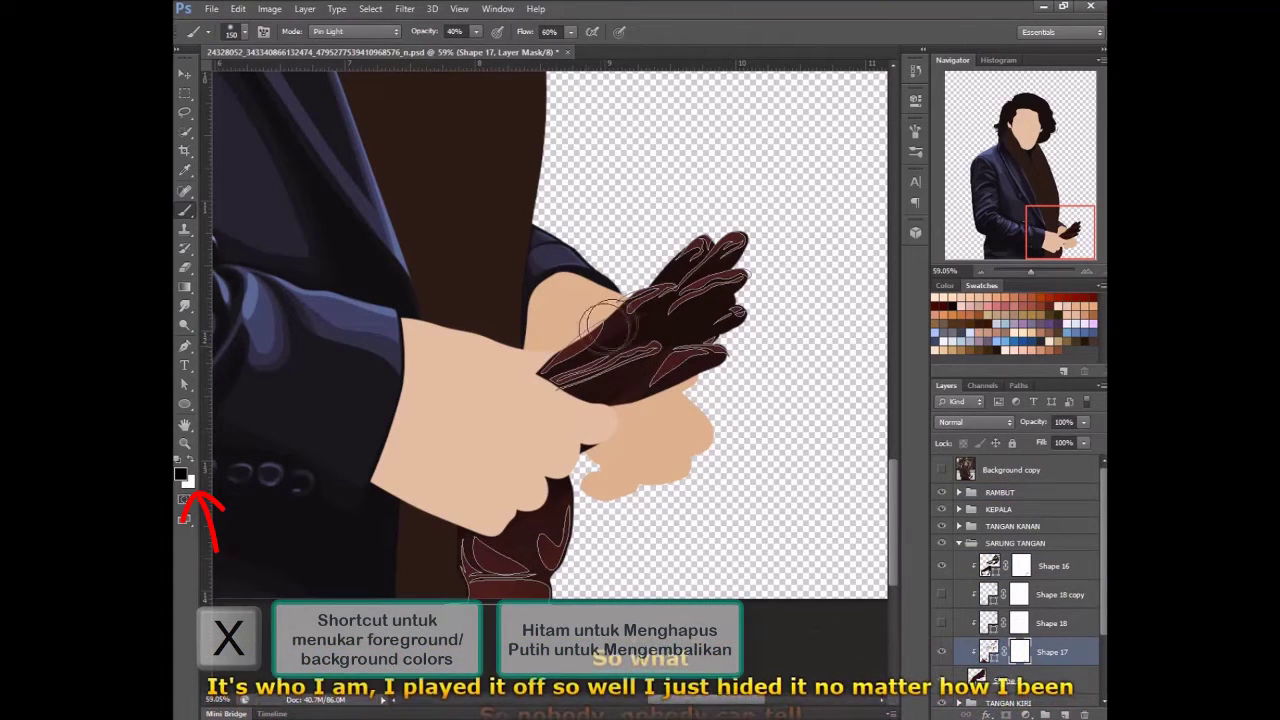
- Show Shape 18 again and change its blending mode to tint the highlights
{"action": "left_click", "coordinate": [990, 472]}
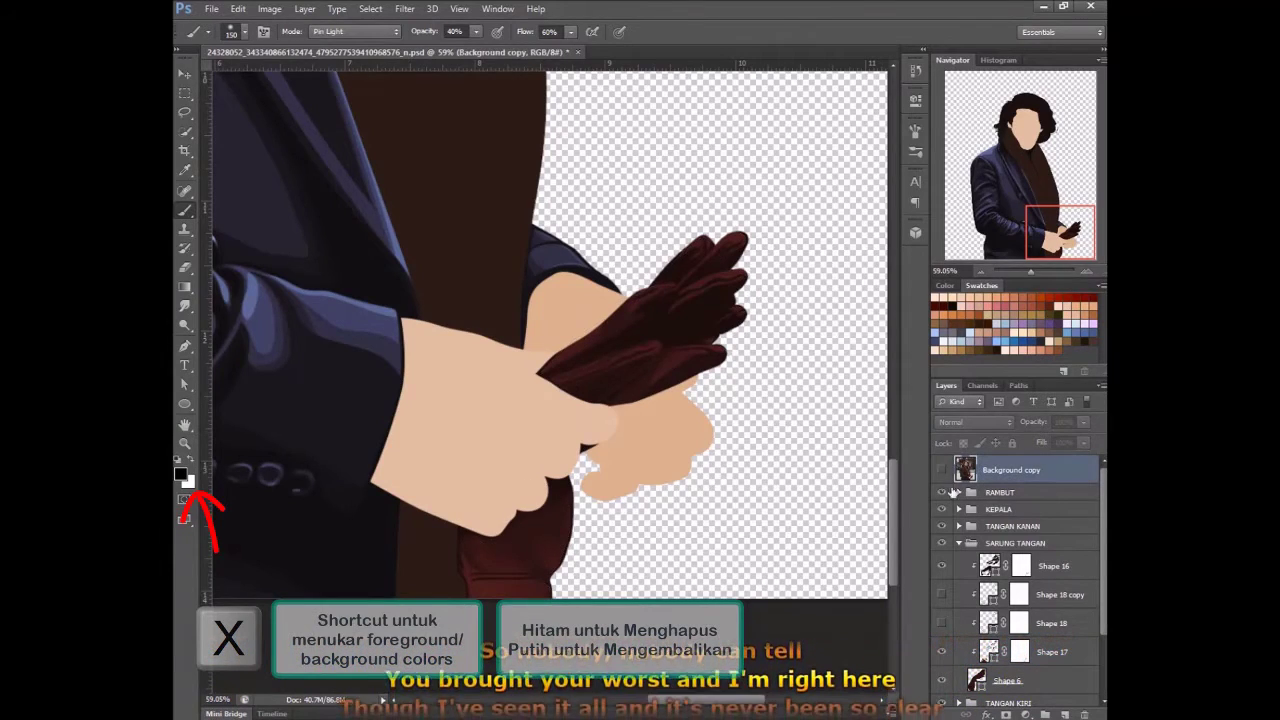
{"action": "left_click", "coordinate": [941, 470]}
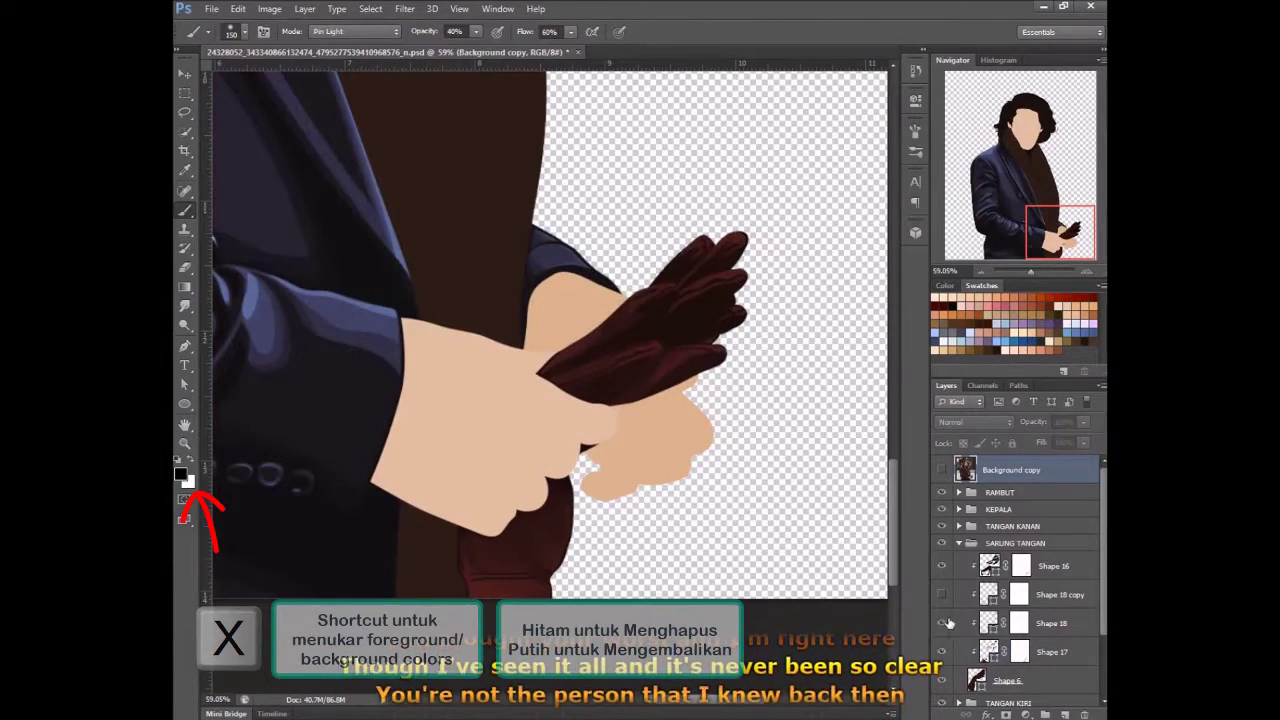
{"action": "left_click", "coordinate": [941, 623]}
{"action": "key", "text": "bracketright"}
{"action": "key", "text": "bracketright"}
{"action": "key", "text": "bracketright"}
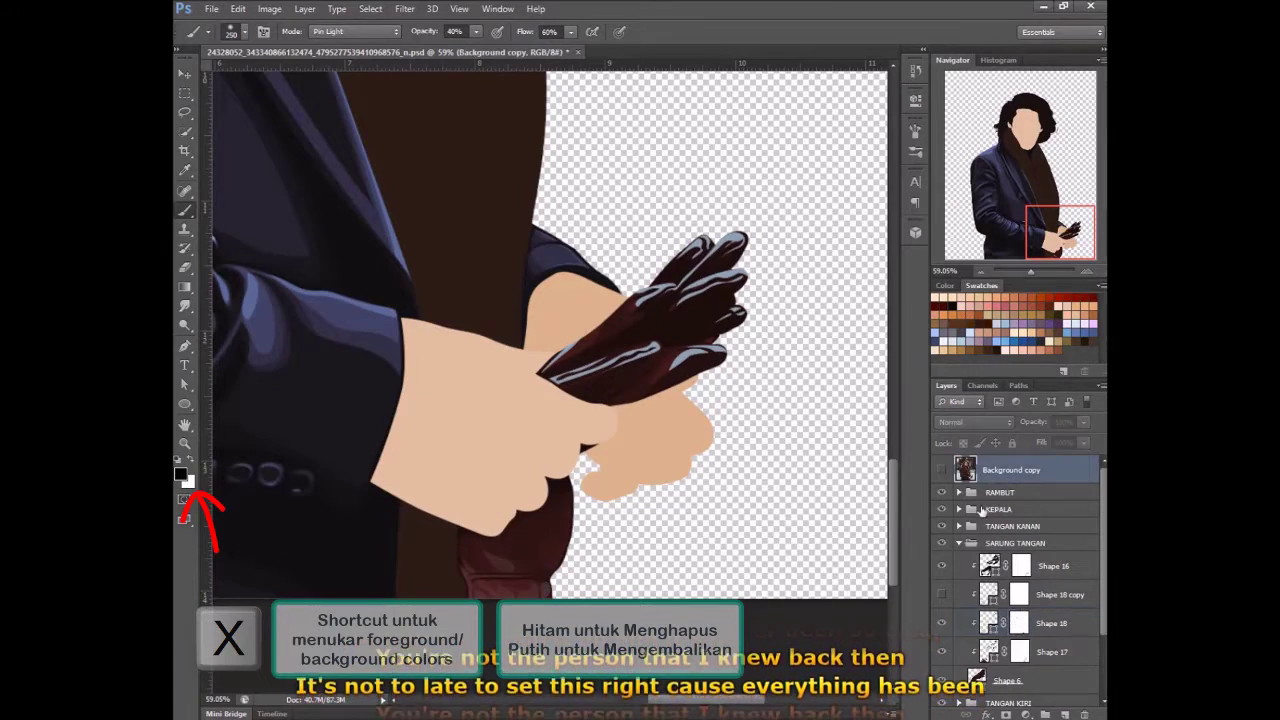
{"action": "left_click", "coordinate": [1019, 623]}
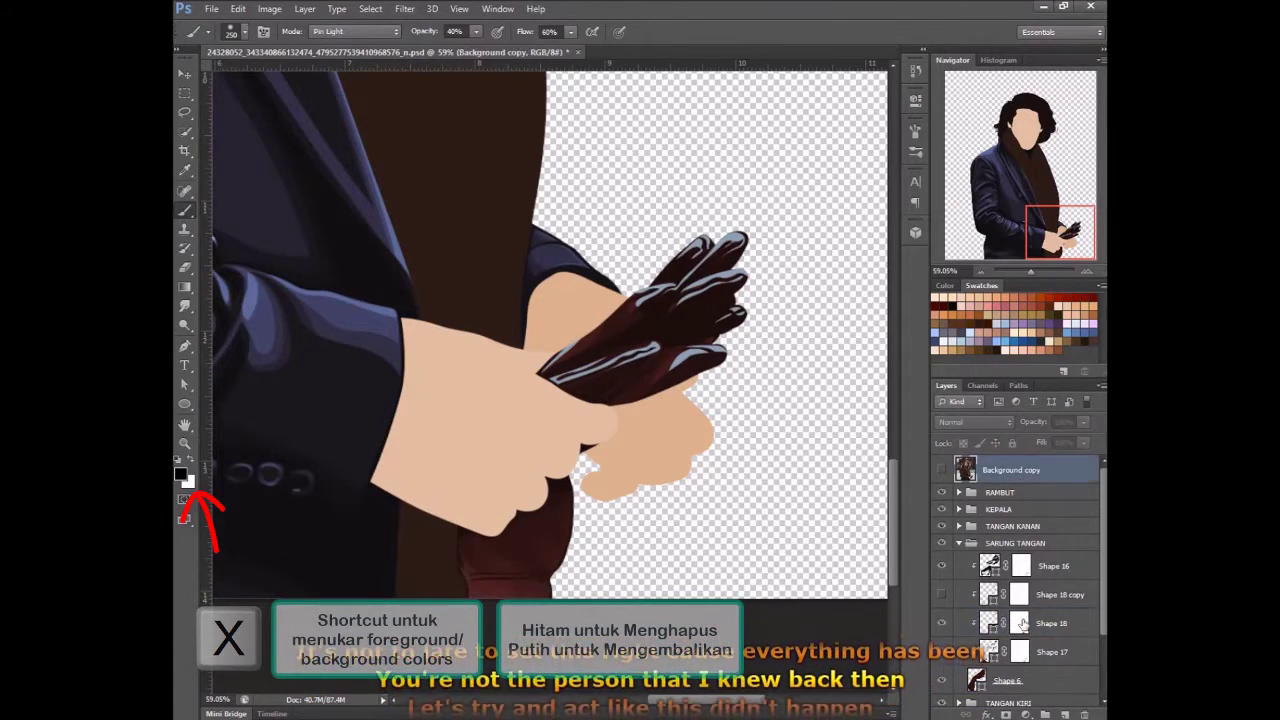
{"action": "left_click", "coordinate": [965, 424]}
{"action": "left_click", "coordinate": [975, 180]}
- Paint out part of the glove highlights on the Shape 18 mask, then restore some
{"action": "left_click", "coordinate": [988, 478]}
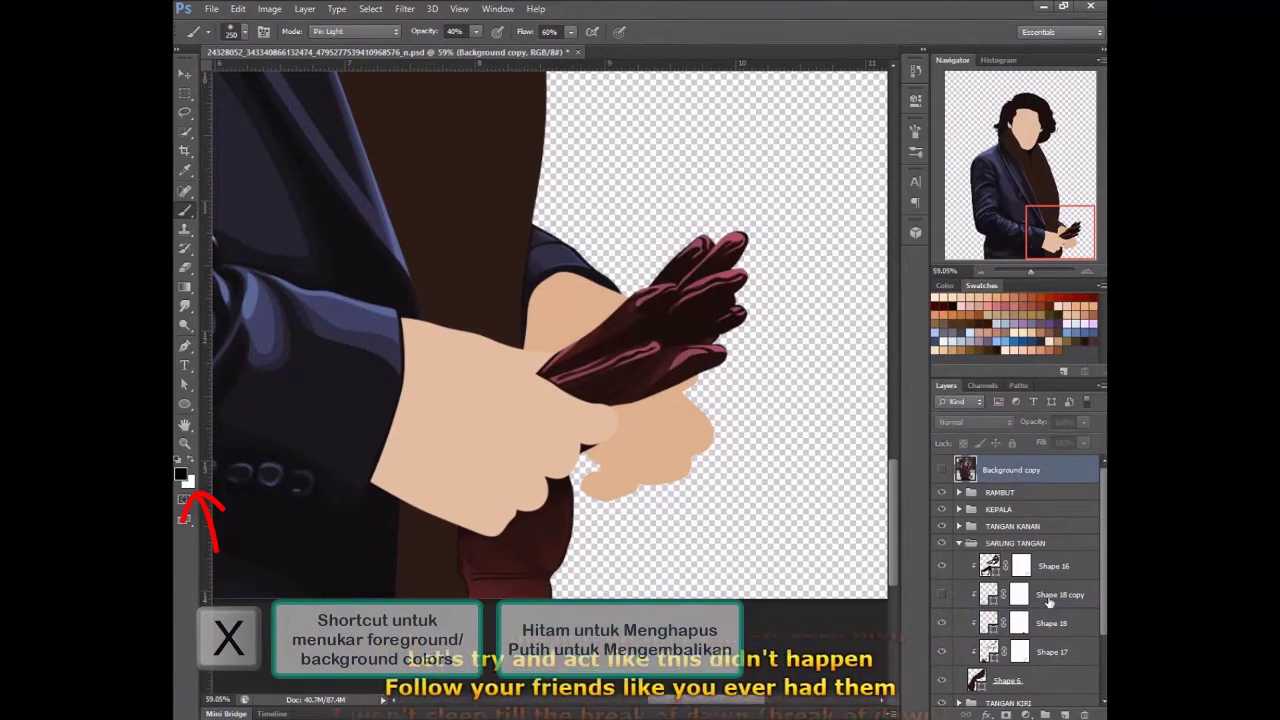
{"action": "left_click", "coordinate": [1019, 623]}
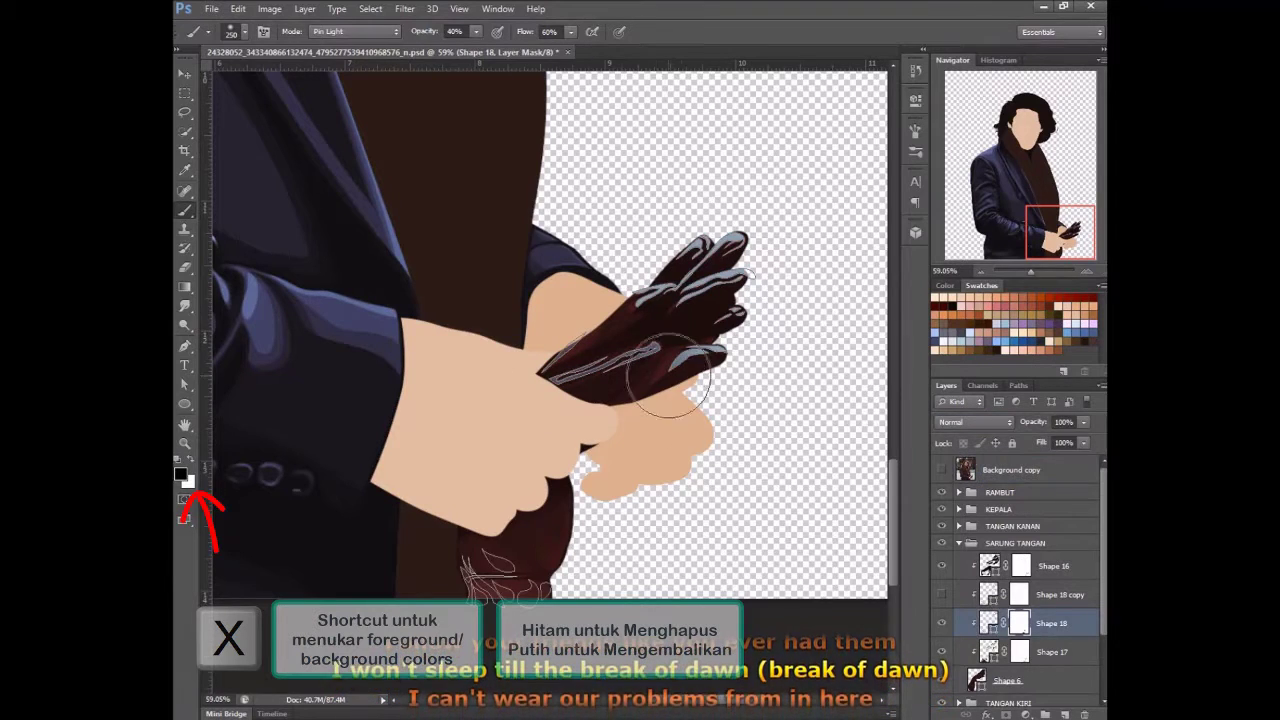
{"action": "left_click_drag", "start_coordinate": [590, 330], "coordinate": [757, 300]}
{"action": "left_click", "coordinate": [1025, 470]}
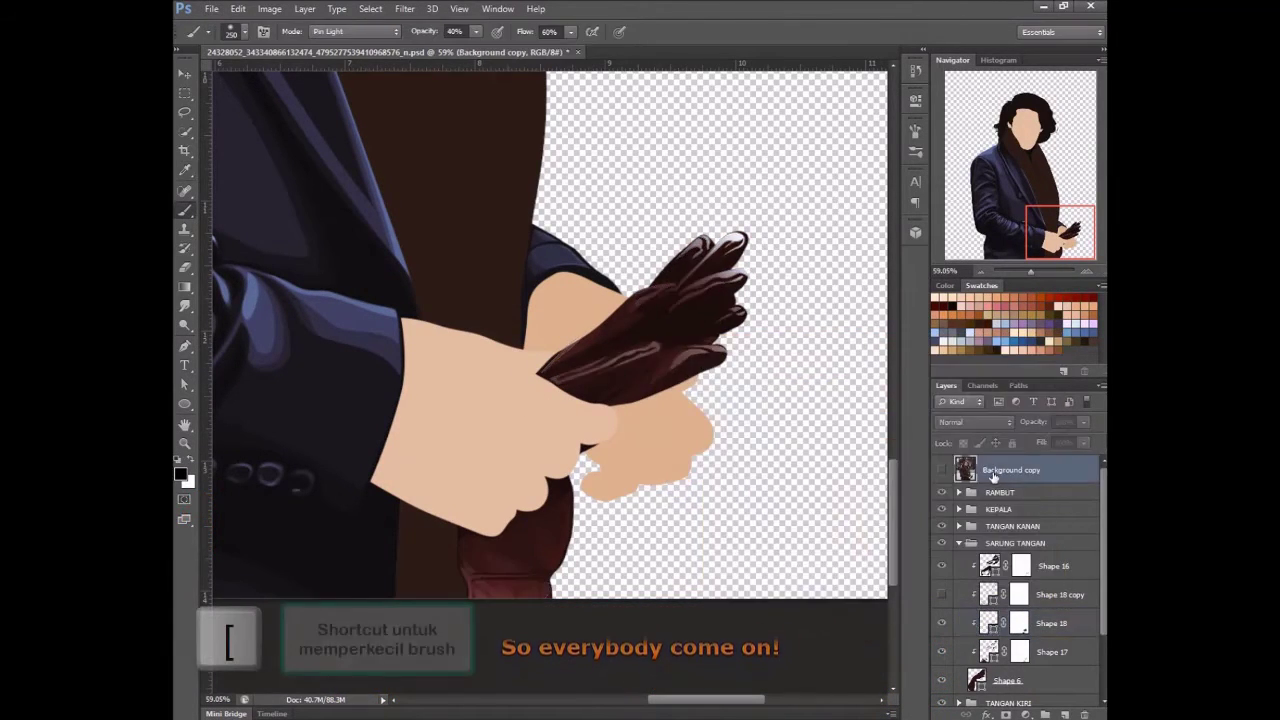
{"action": "left_click", "coordinate": [941, 470]}
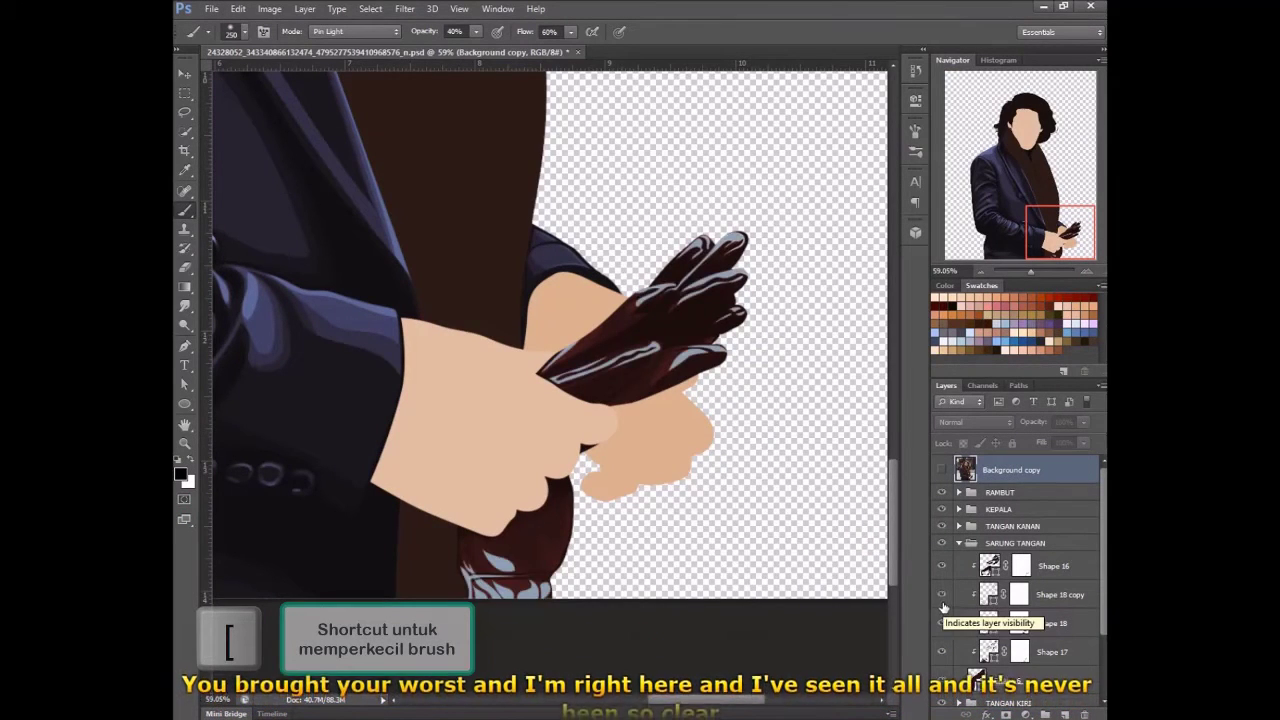
{"action": "left_click", "coordinate": [1019, 623]}
{"action": "key", "text": "]"}
{"action": "key", "text": "]"}
{"action": "key", "text": "]"}
{"action": "left_click_drag", "start_coordinate": [503, 575], "coordinate": [506, 540]}
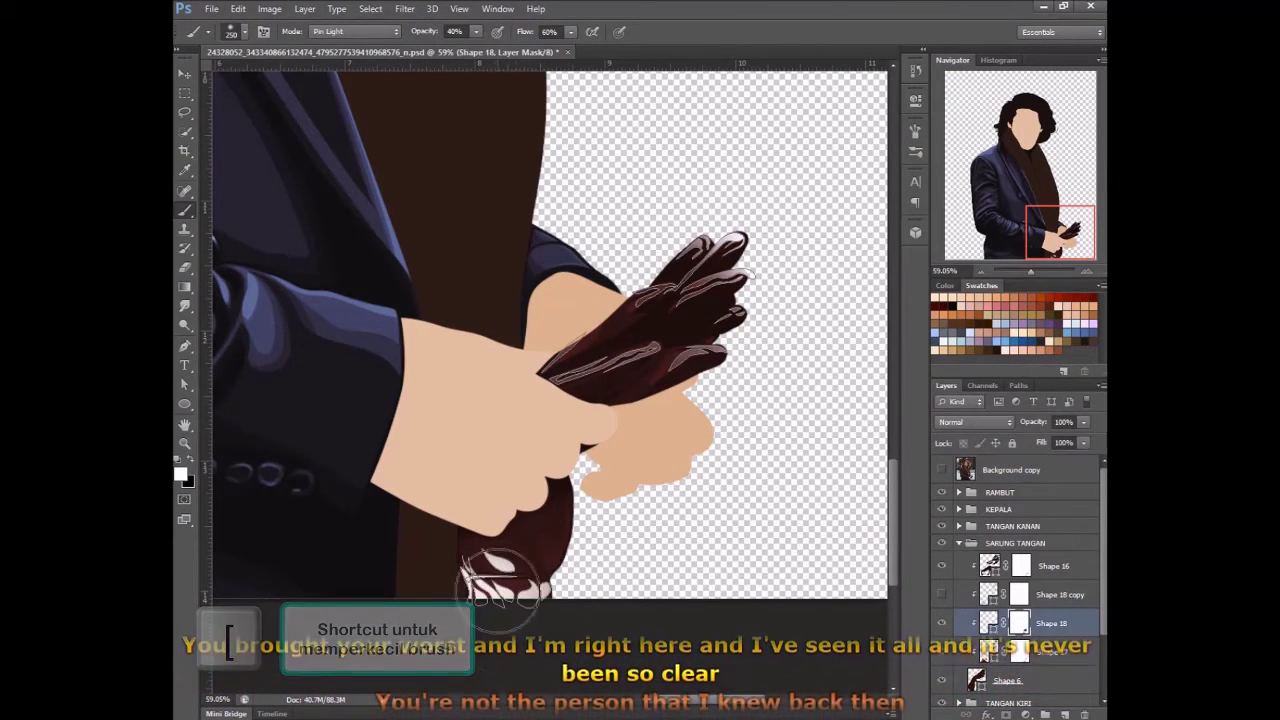
{"action": "key", "text": "["}
{"action": "key", "text": "["}
- Show Shape 18 copy and lighten its fill to a paler blue
{"action": "left_click", "coordinate": [1011, 470]}
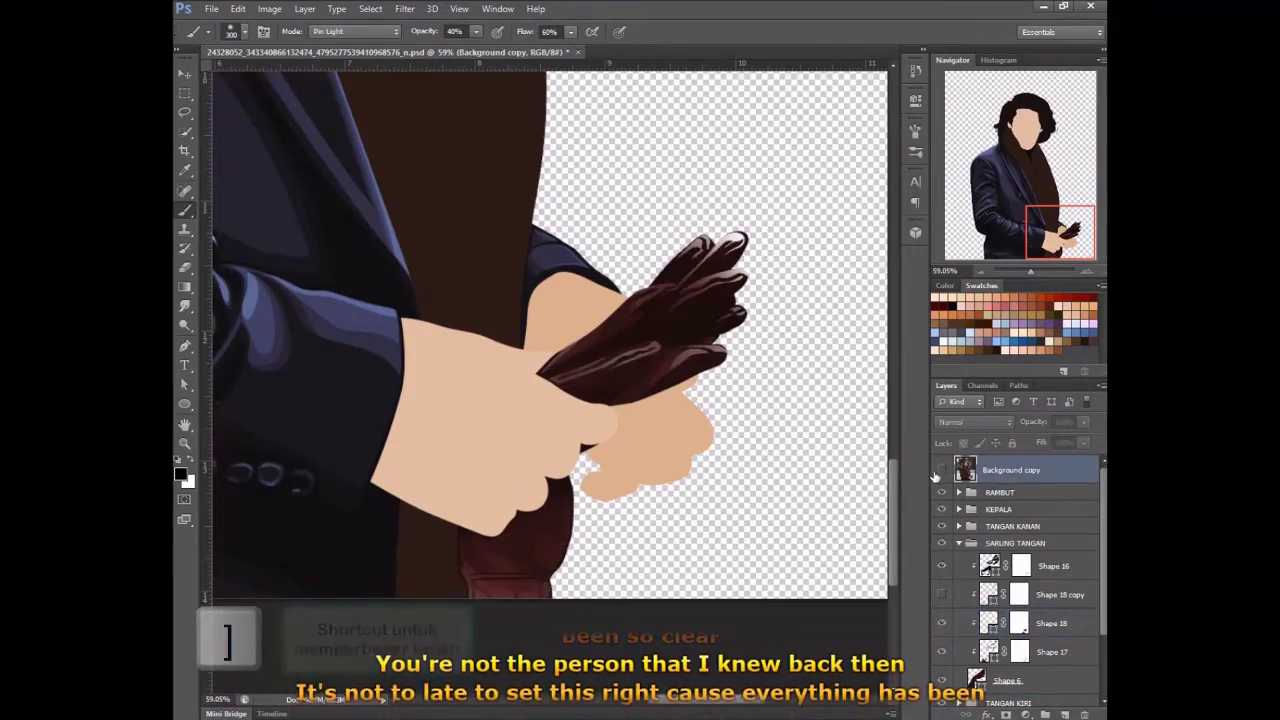
{"action": "left_click", "coordinate": [941, 470]}
{"action": "left_click", "coordinate": [941, 594]}
{"action": "left_click", "coordinate": [1060, 594]}
{"action": "double_click", "coordinate": [989, 594]}
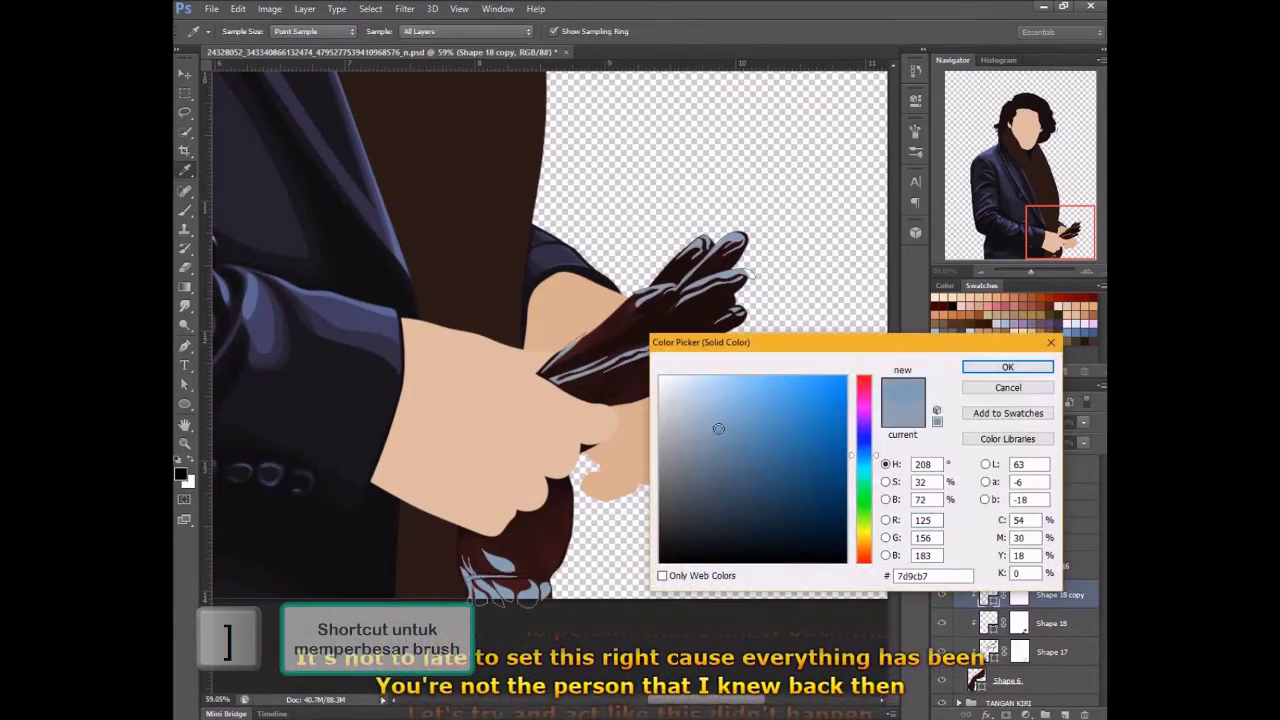
{"action": "left_click_drag", "start_coordinate": [716, 408], "coordinate": [709, 396]}
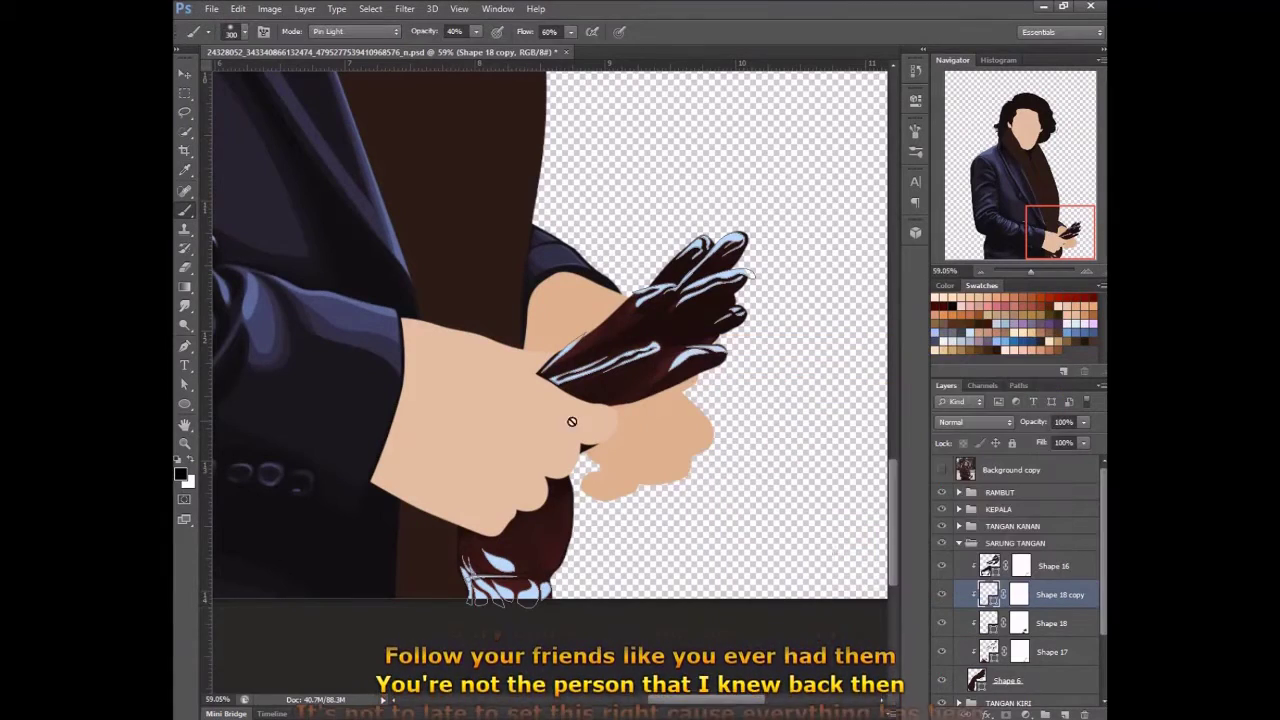
- Paint out parts of the blue glove highlights on the Shape 18 copy mask
{"action": "key", "text": "ctrl+backslash"}
{"action": "mouse_move", "coordinate": [572, 421]}
{"action": "left_mouse_down"}
{"action": "mouse_move", "coordinate": [557, 343]}
{"action": "mouse_move", "coordinate": [545, 430]}
{"action": "left_mouse_up"}
{"action": "mouse_move", "coordinate": [520, 560]}
{"action": "left_mouse_down"}
{"action": "mouse_move", "coordinate": [663, 386]}
{"action": "mouse_move", "coordinate": [680, 300]}
{"action": "left_mouse_up"}
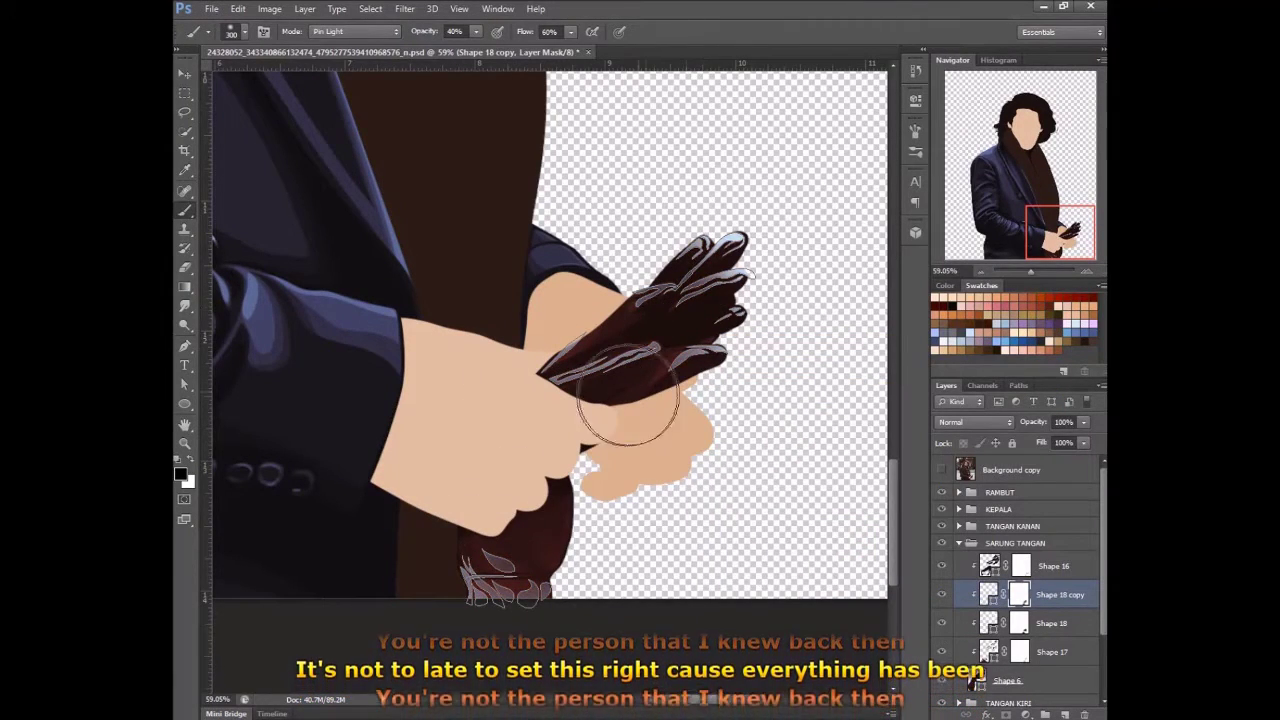
{"action": "left_click", "coordinate": [1005, 478]}
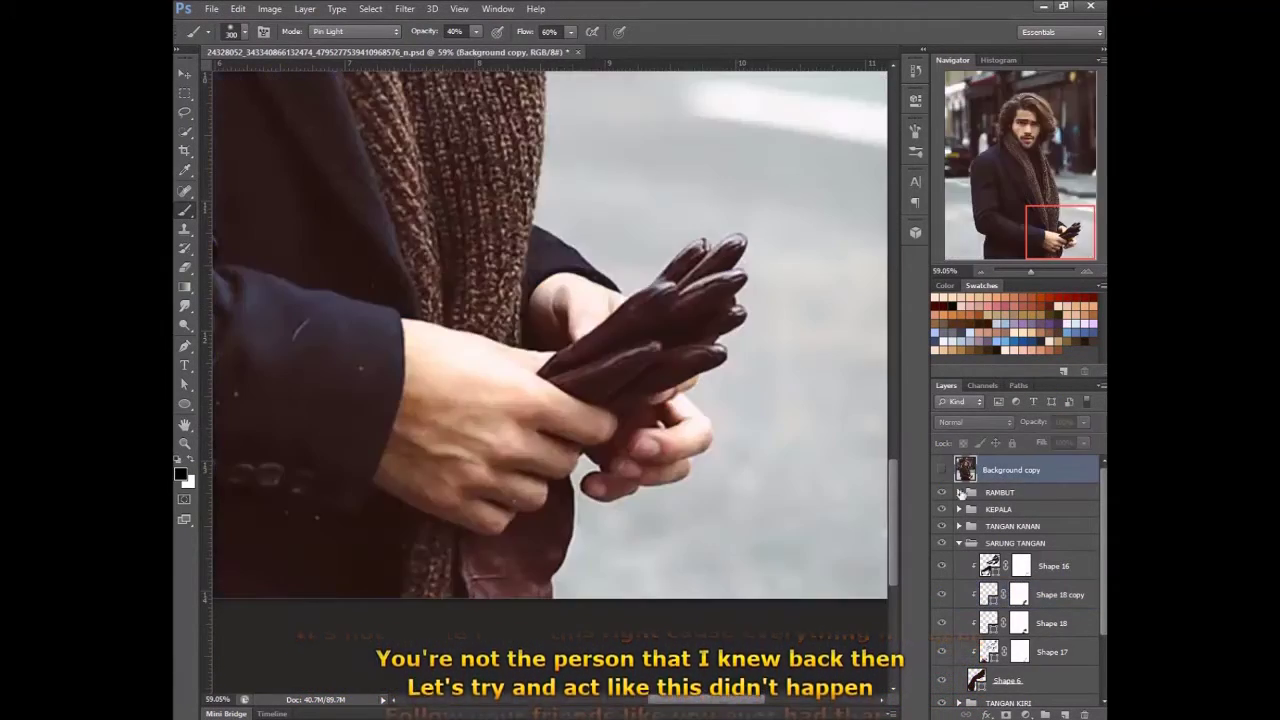
{"action": "left_click", "coordinate": [1019, 623]}
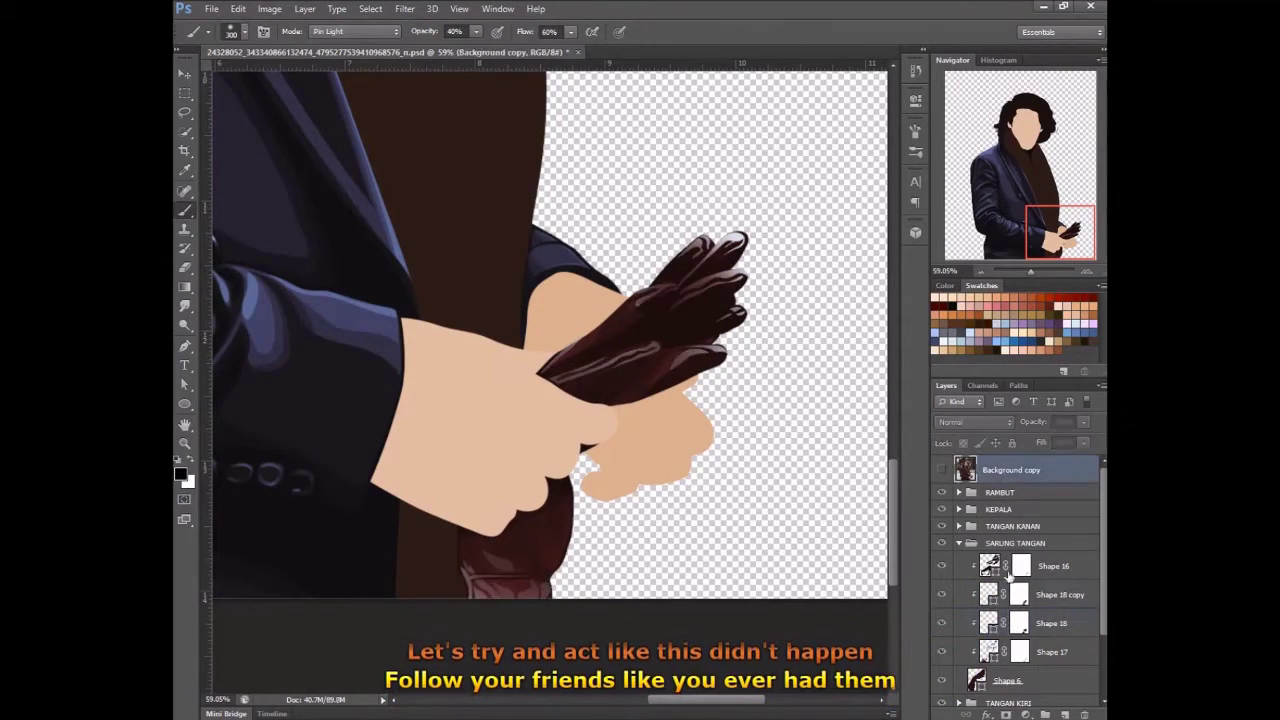
{"action": "left_click", "coordinate": [1019, 594]}
{"action": "left_click", "coordinate": [1005, 469]}
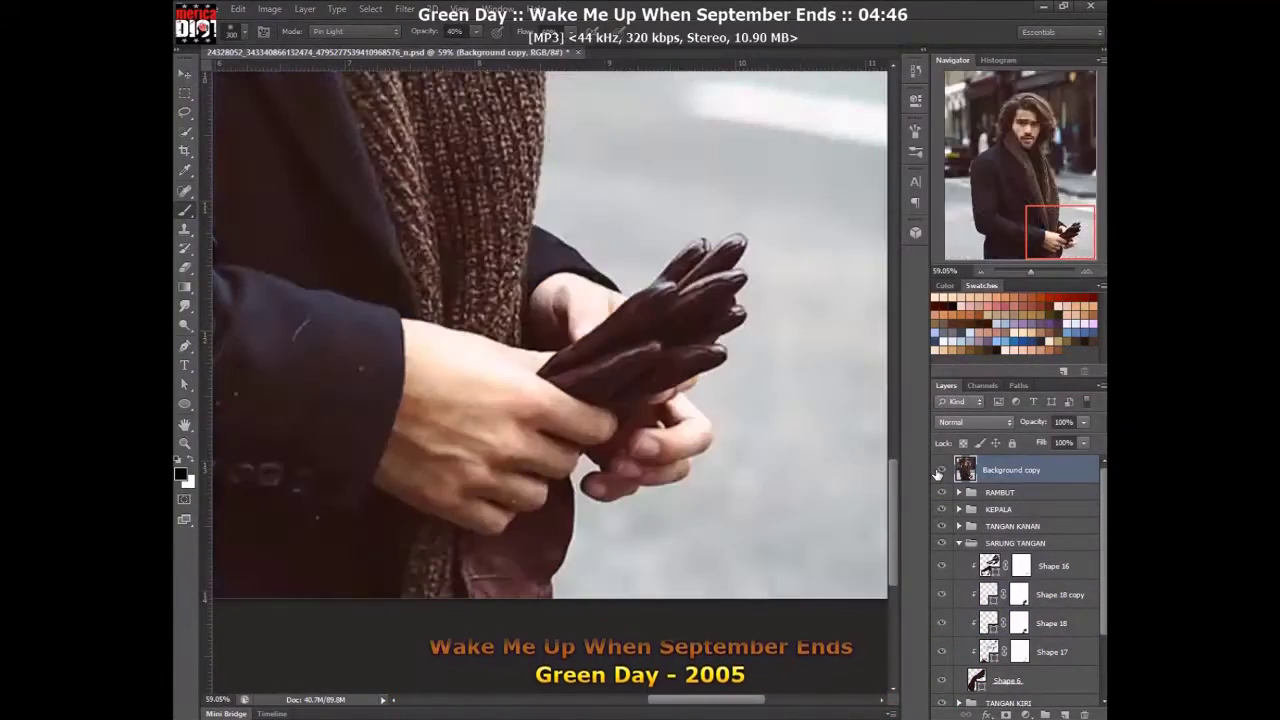
{"action": "left_click", "coordinate": [1019, 623]}
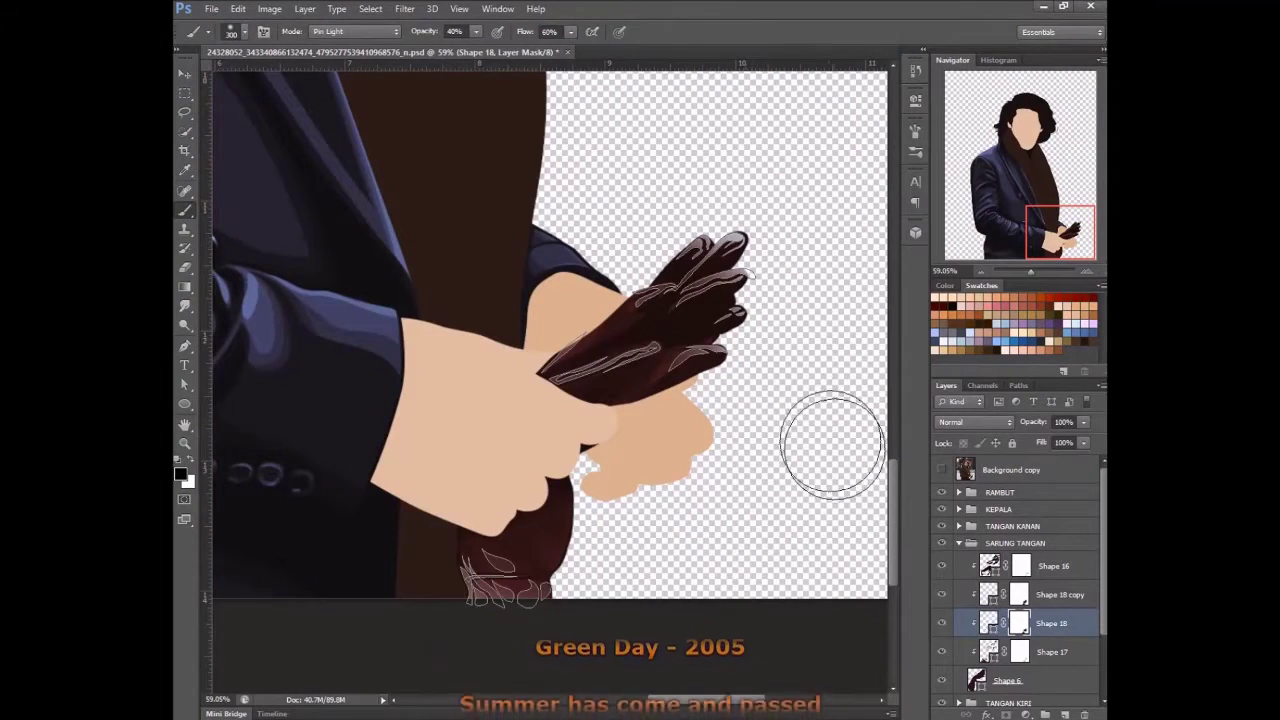
{"action": "left_click", "coordinate": [1019, 594]}
{"action": "key", "text": "x"}
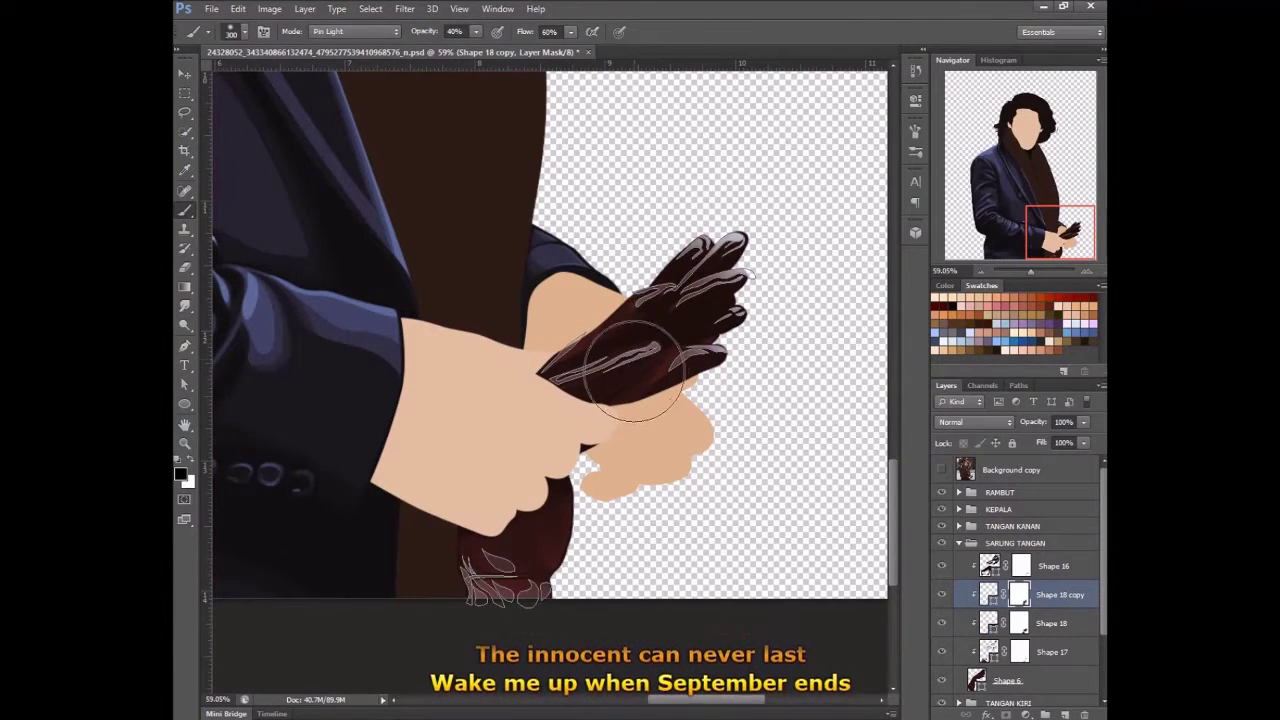
- Compare the glove masks against the reference photo and enlarge the brush to 400
{"action": "left_click", "coordinate": [941, 470]}
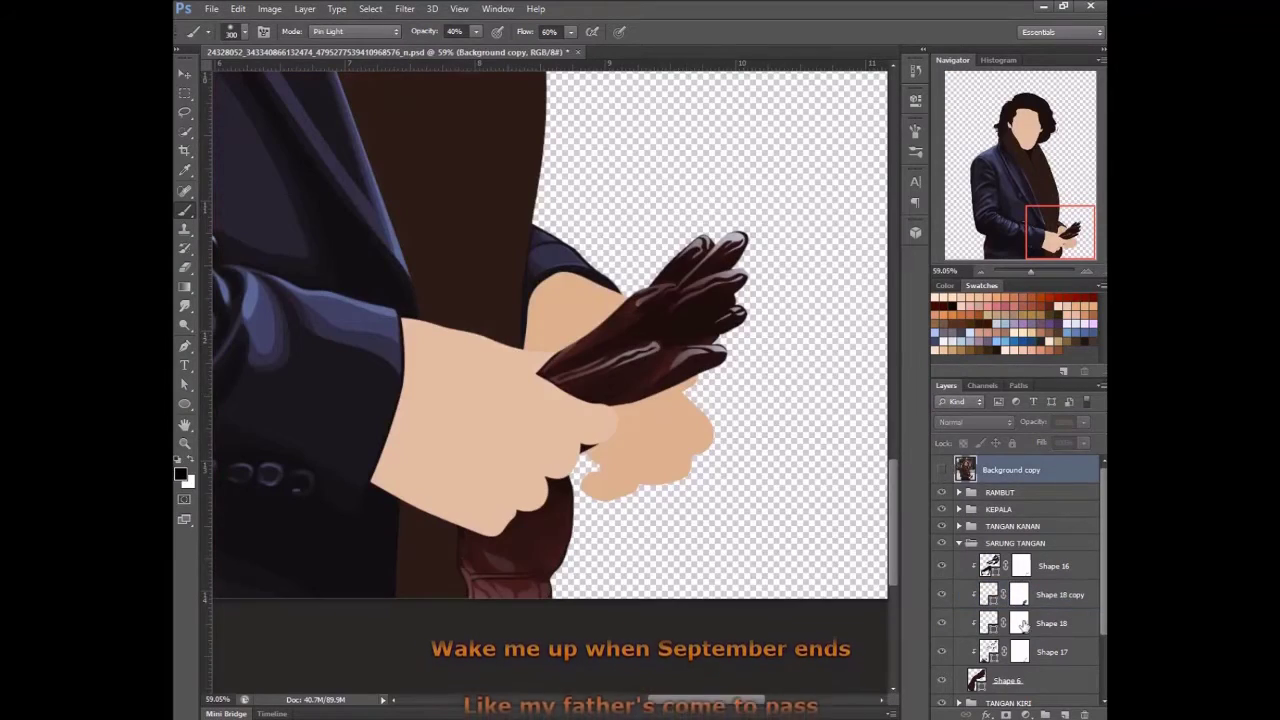
{"action": "left_click", "coordinate": [1019, 594]}
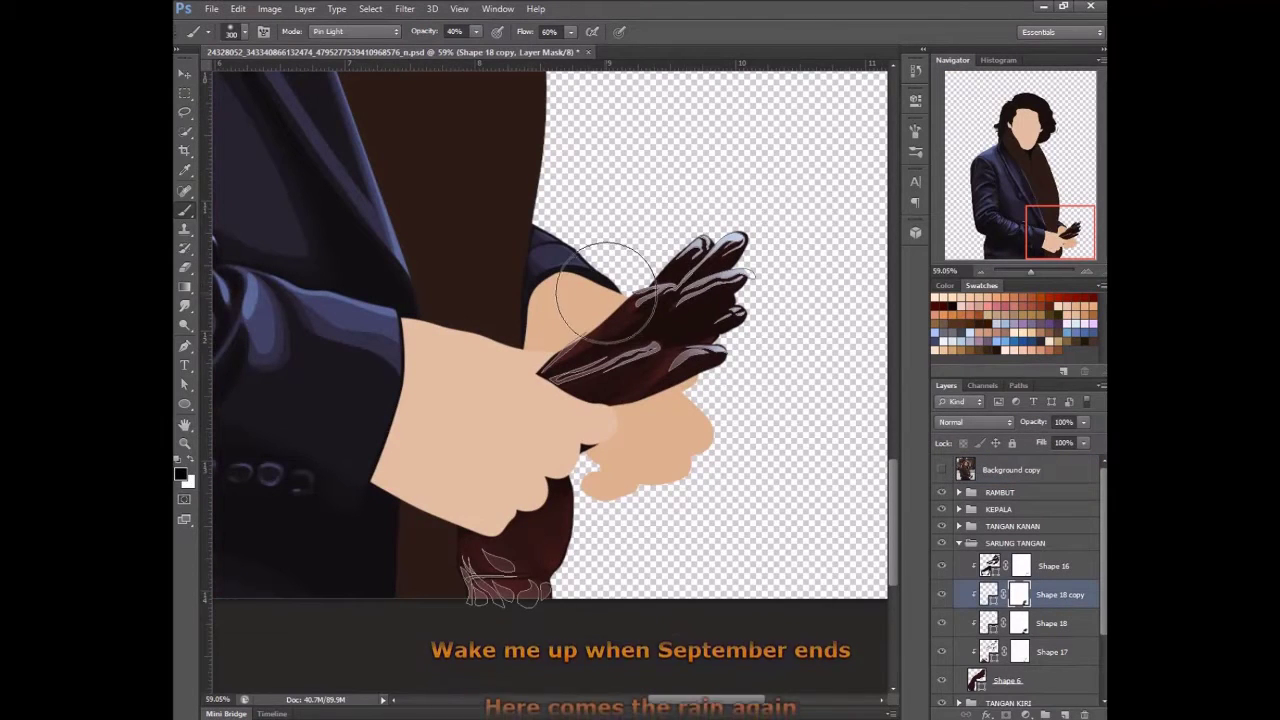
{"action": "left_click", "coordinate": [990, 470]}
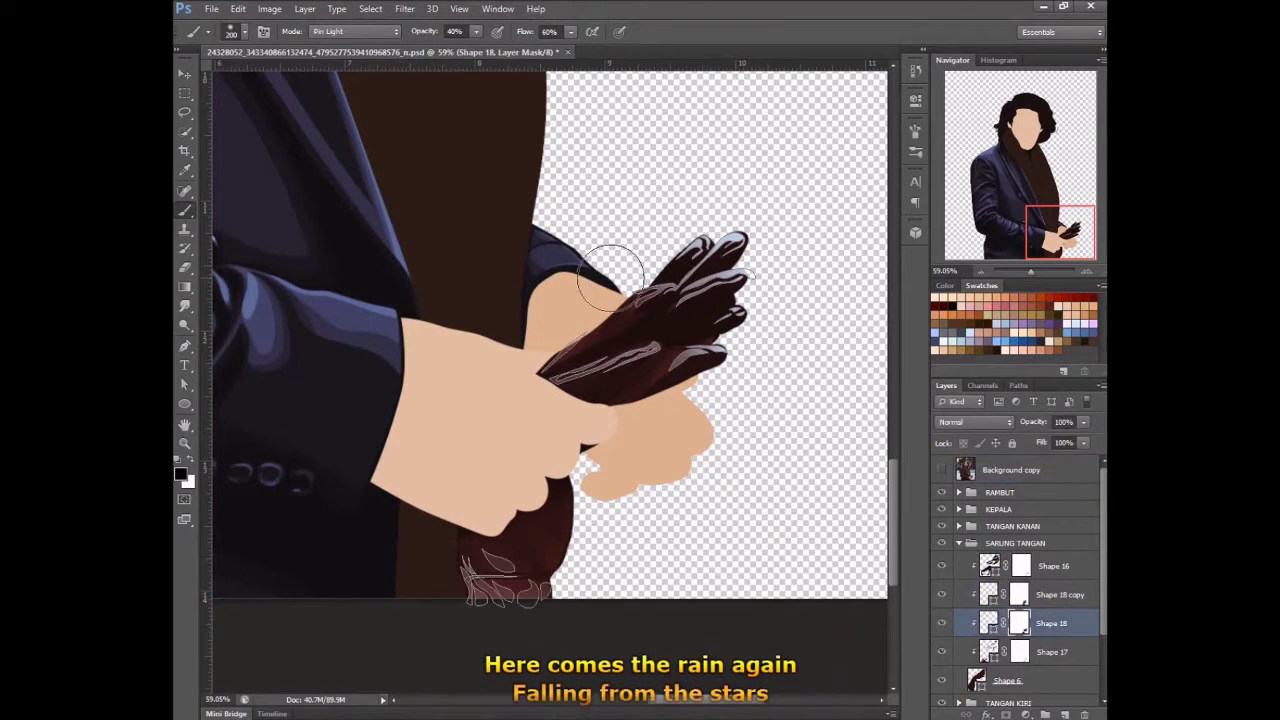
{"action": "left_click", "coordinate": [1019, 623]}
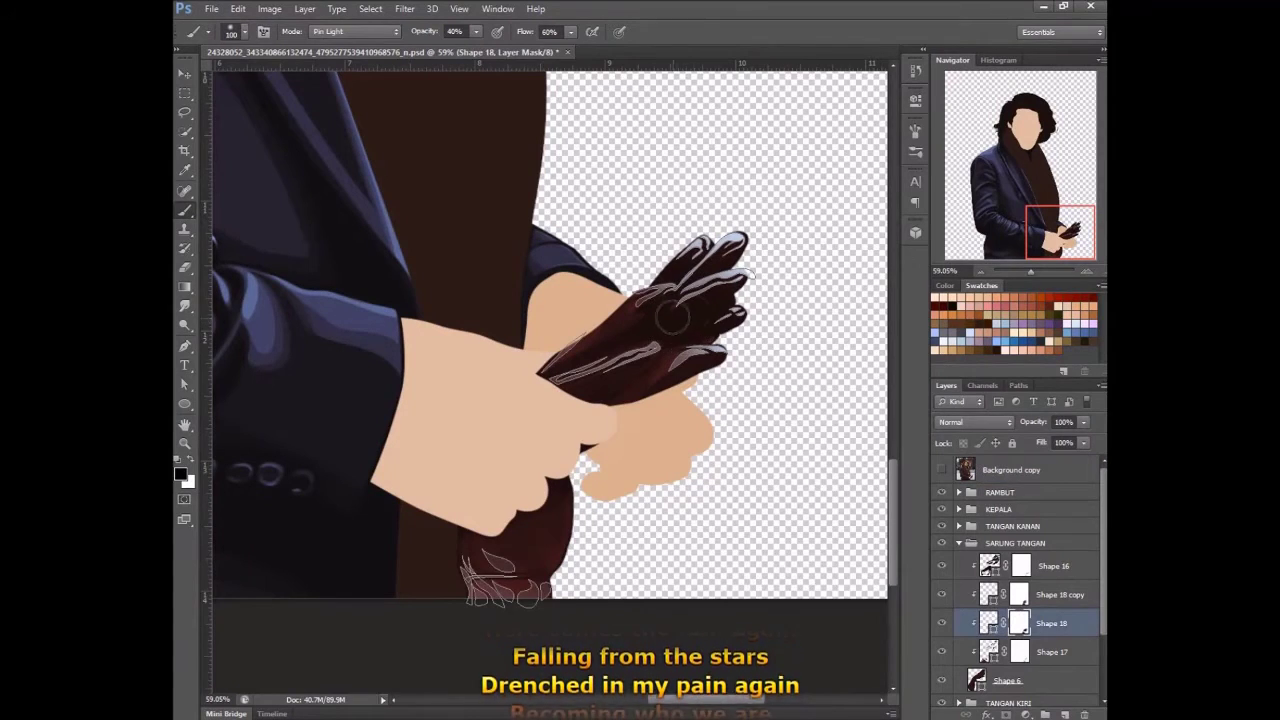
{"action": "left_click", "coordinate": [1040, 594]}
{"action": "left_click", "coordinate": [987, 469]}
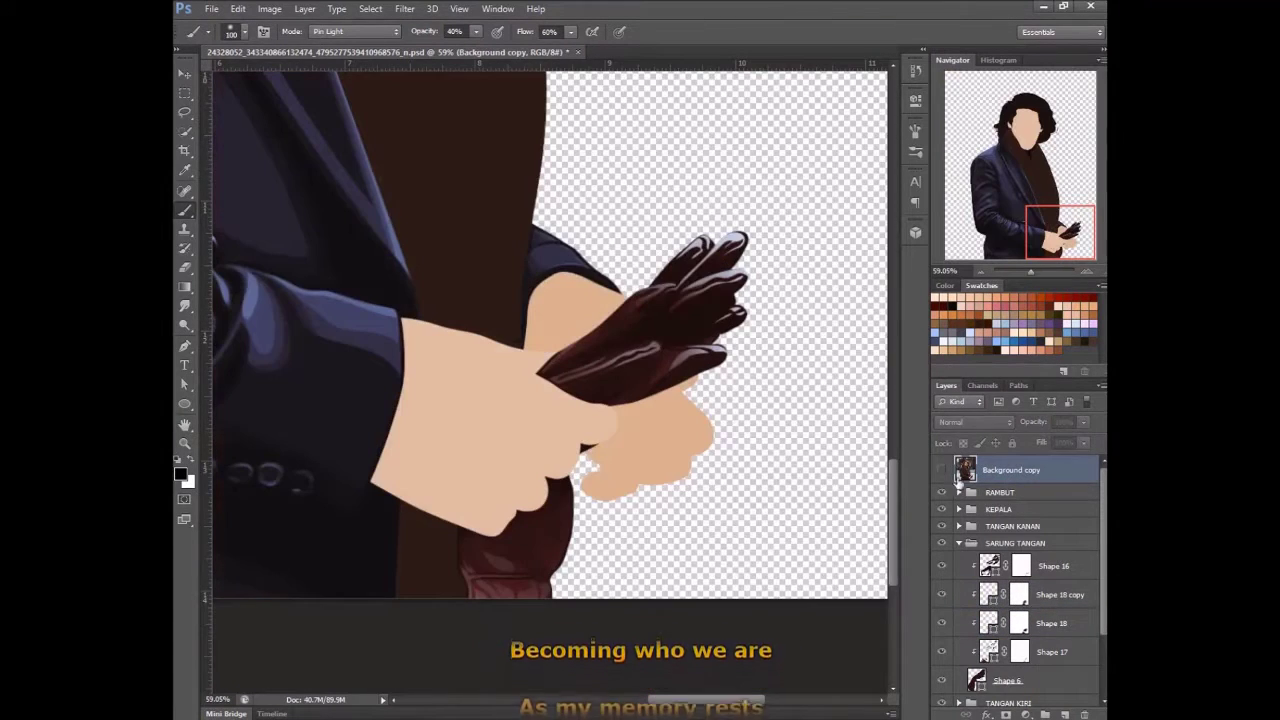
{"action": "left_click", "coordinate": [1019, 594]}
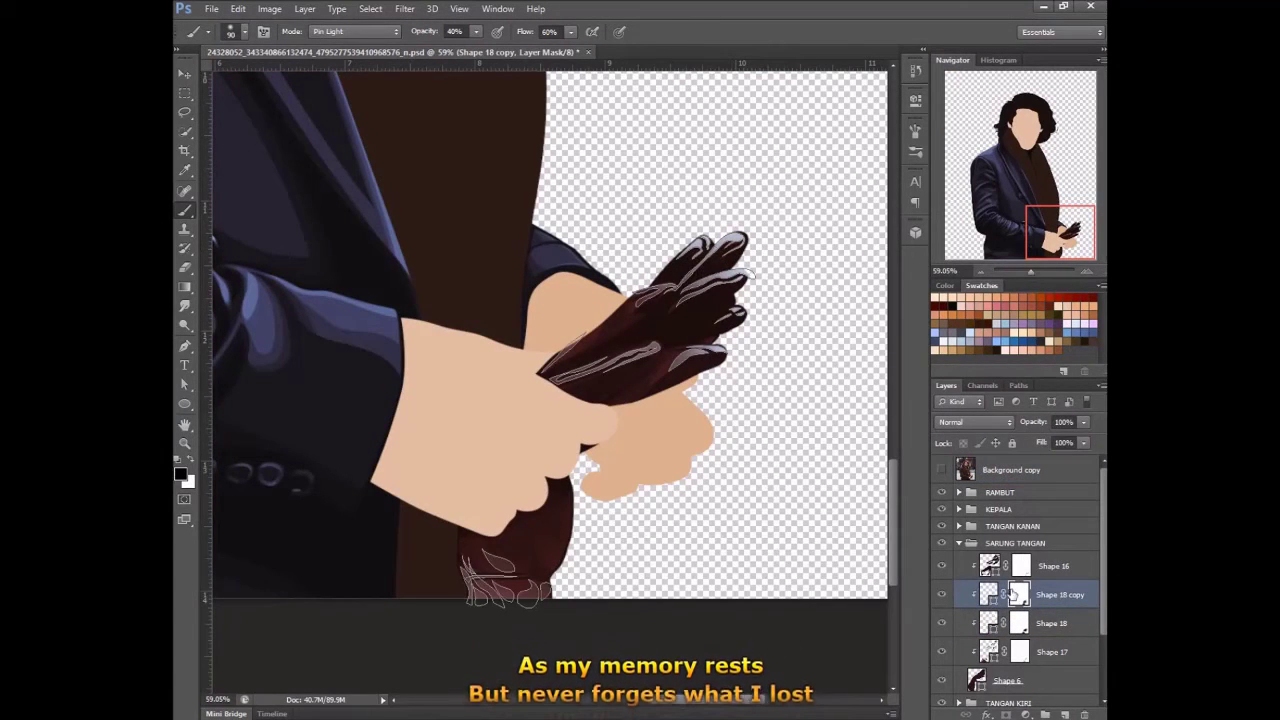
{"action": "left_click", "coordinate": [1019, 623]}
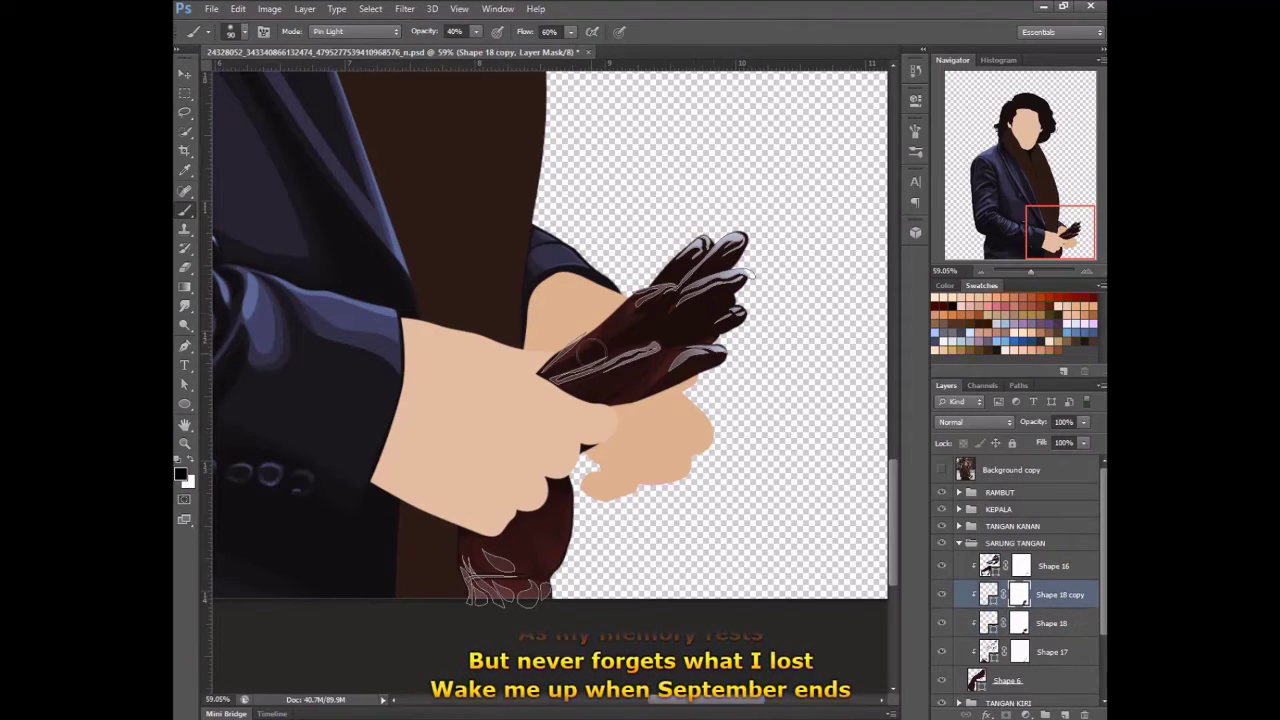
{"action": "left_click", "coordinate": [1019, 598]}
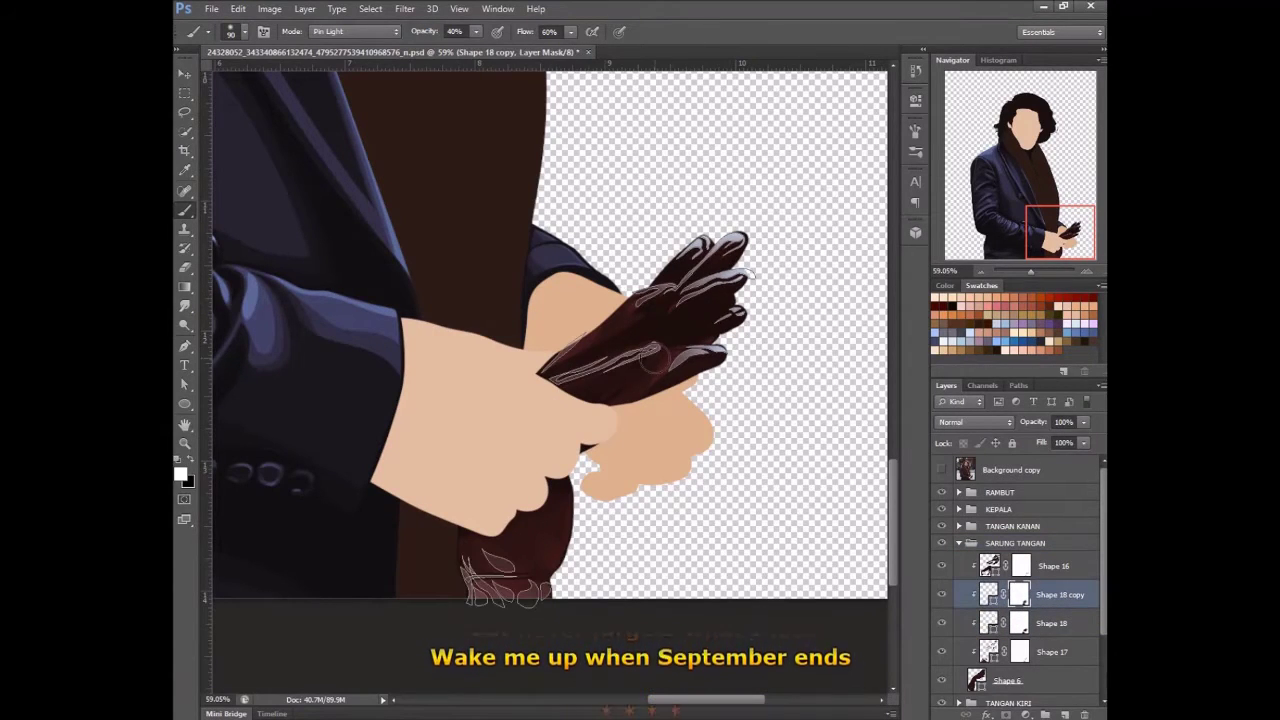
{"action": "left_click", "coordinate": [975, 470]}
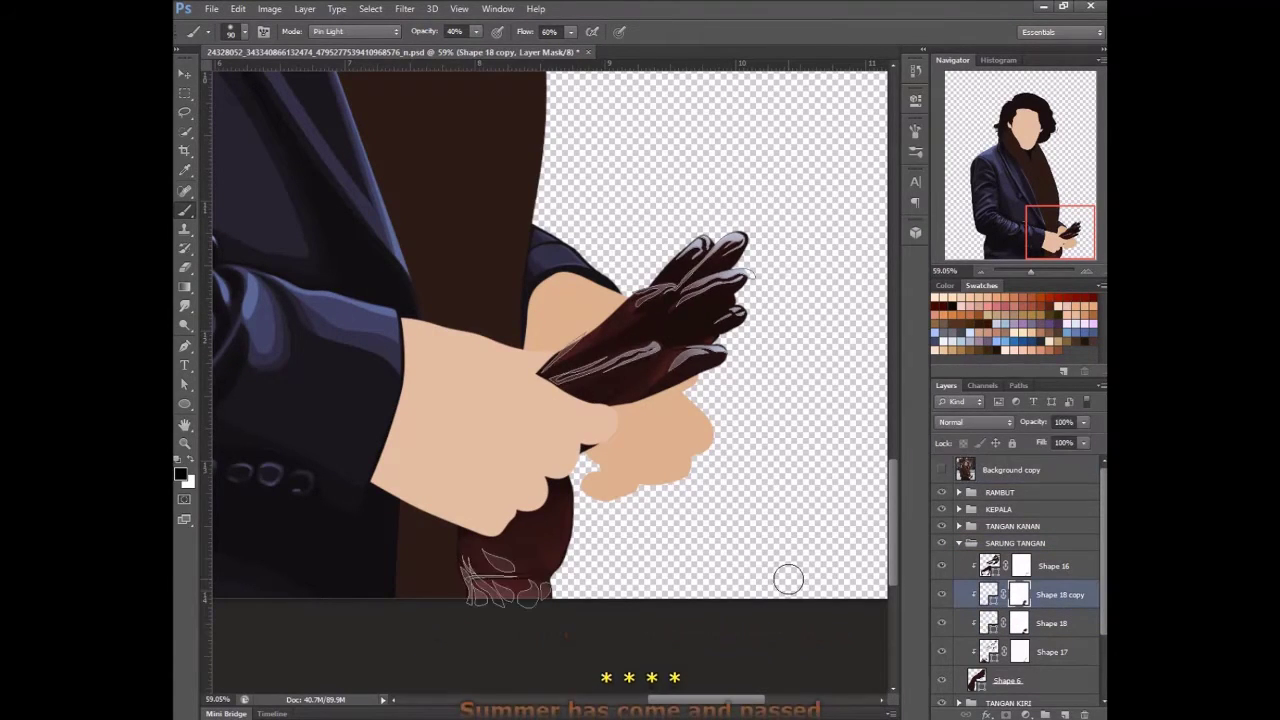
{"action": "key", "text": "bracketright"}
{"action": "key", "text": "bracketright"}
{"action": "key", "text": "bracketright"}
{"action": "left_click", "coordinate": [942, 471]}
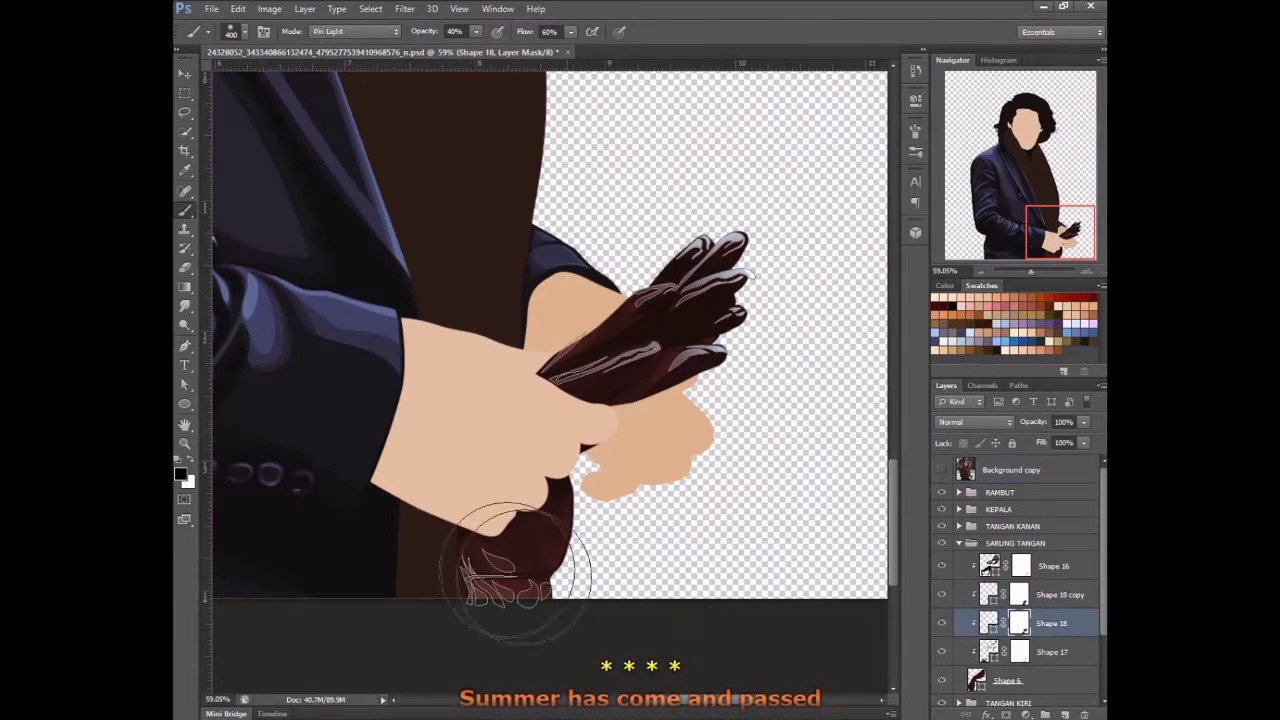
- Reshape the lower glove highlight curve on Shape 18 and add anchor points
{"action": "key", "text": "p"}
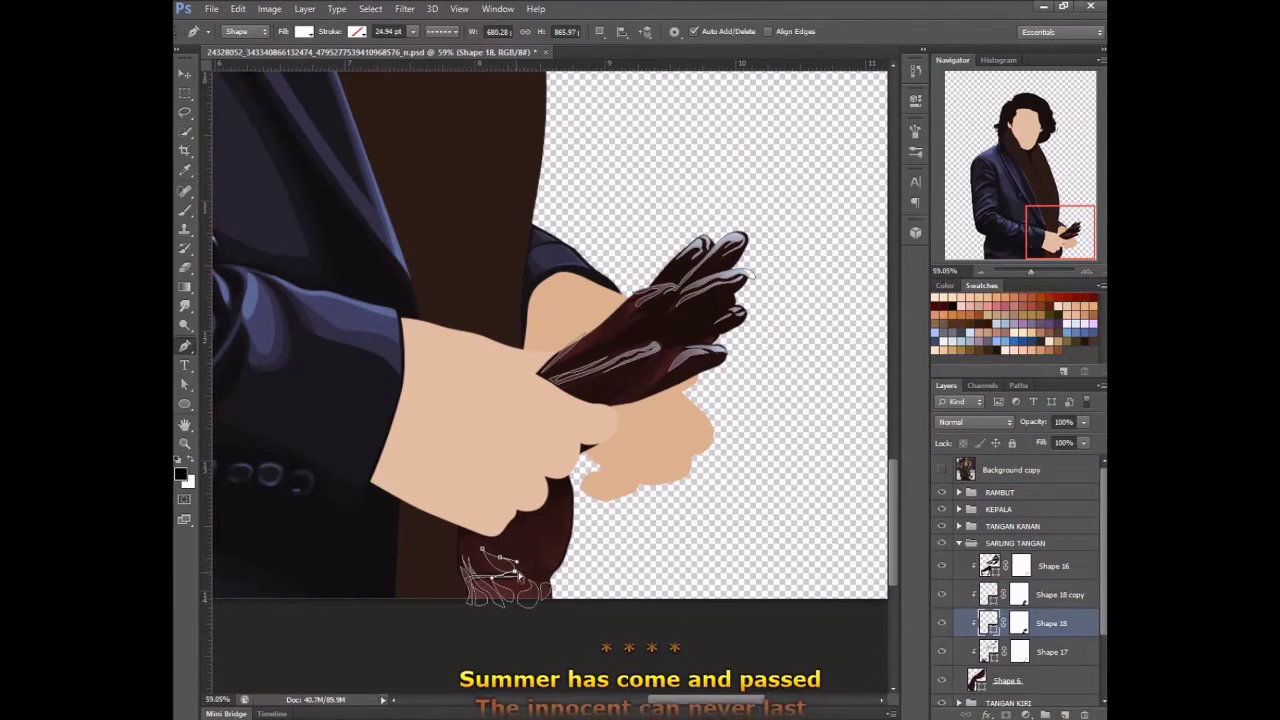
{"action": "left_click_drag", "start_coordinate": [493, 574], "coordinate": [510, 596]}
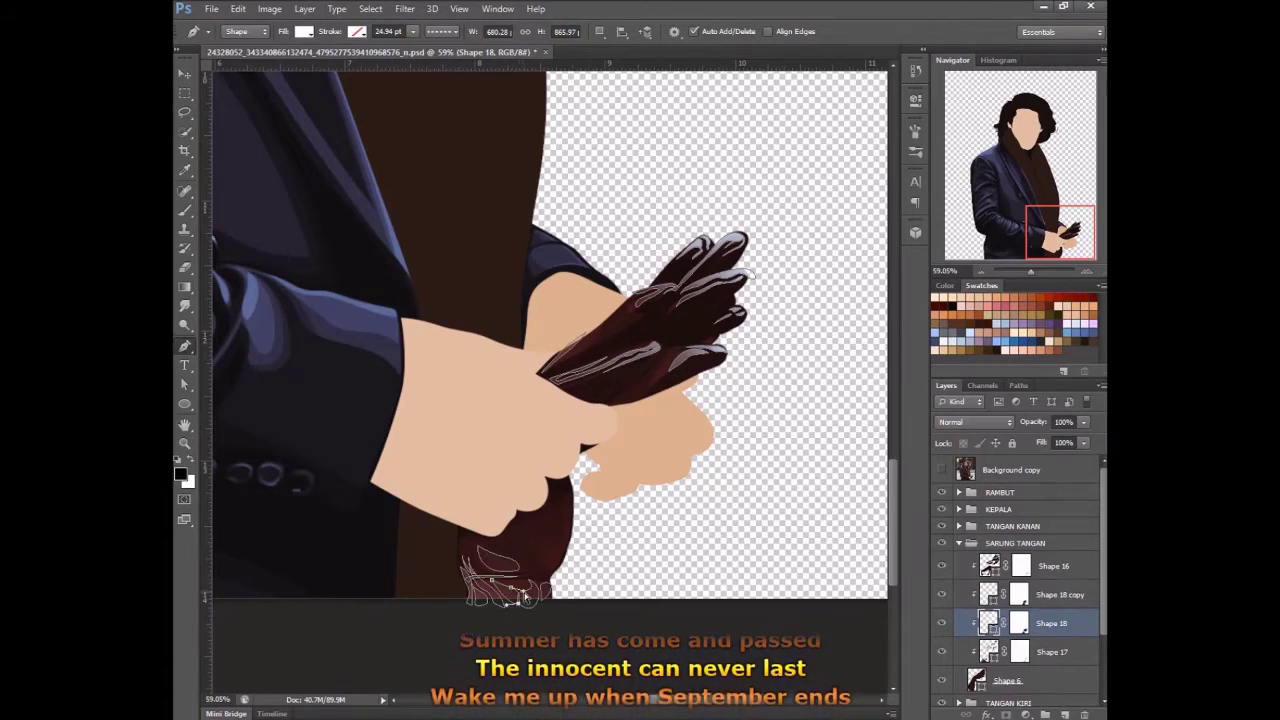
{"action": "left_click", "coordinate": [486, 590]}
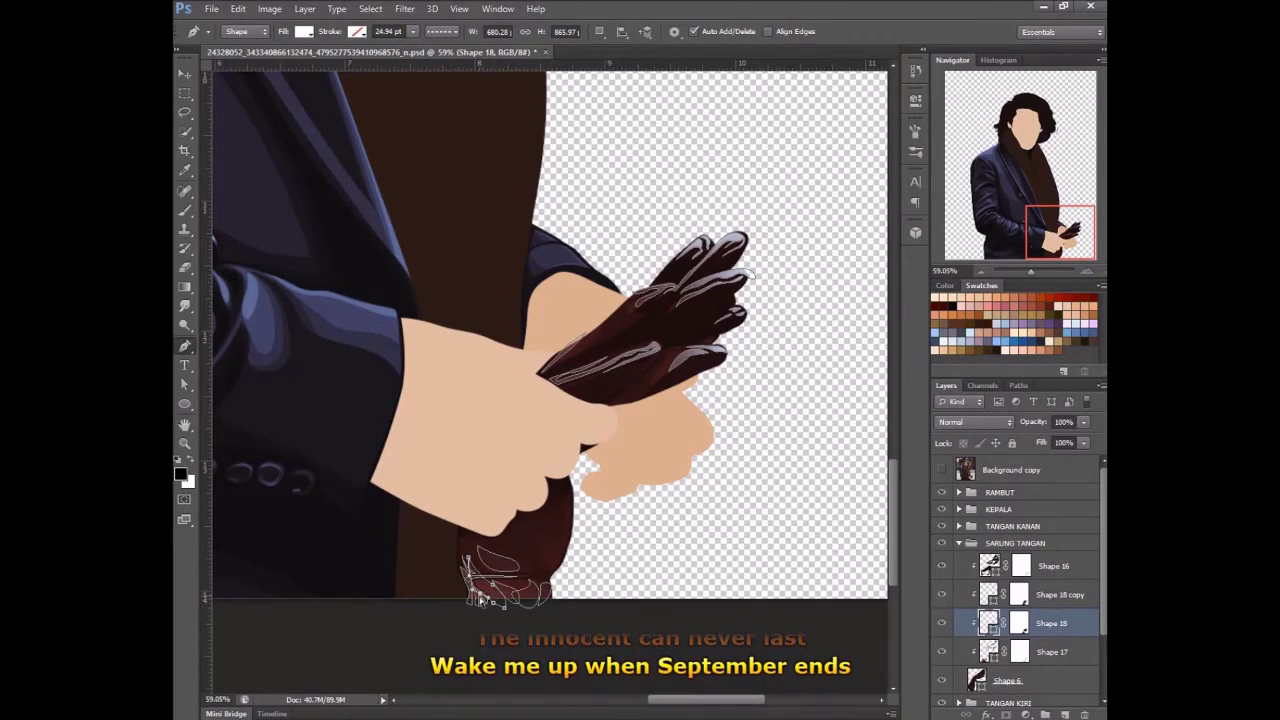
{"action": "left_click", "coordinate": [1000, 492]}
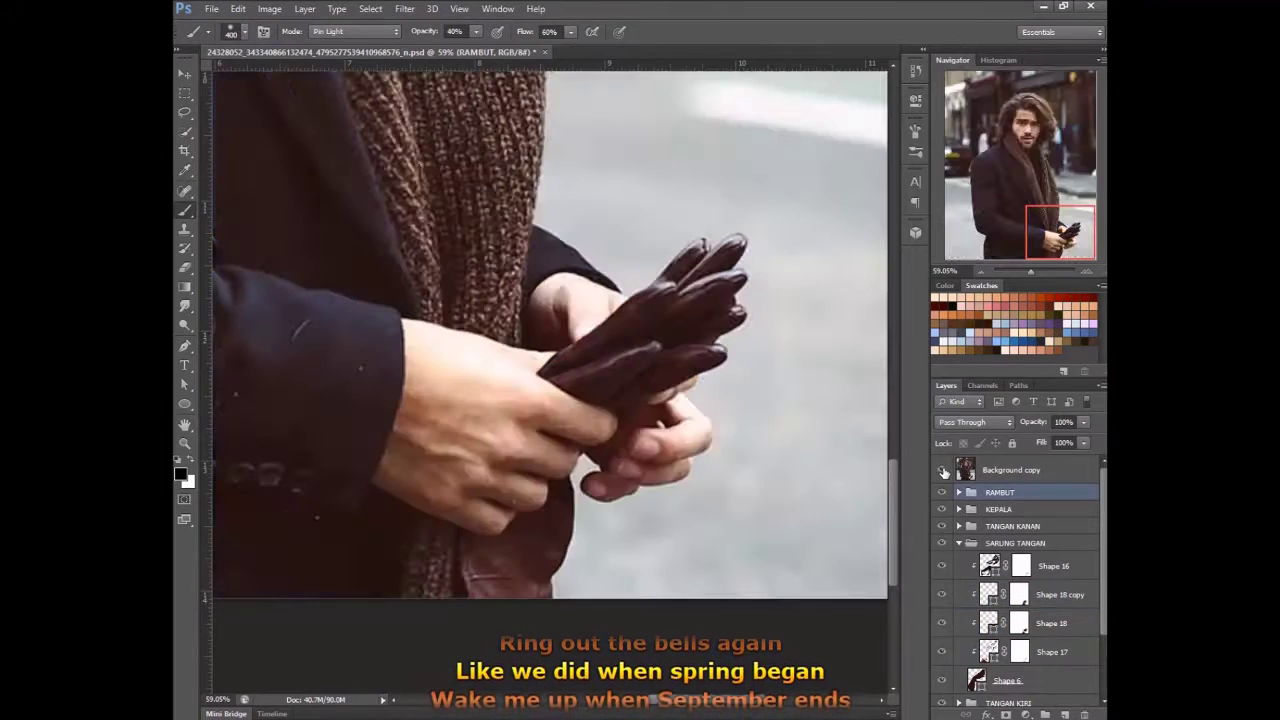
- Switch to Shape 18 copy and compare the gloves with the street photo up close
{"action": "key", "text": "alt+bracketright"}
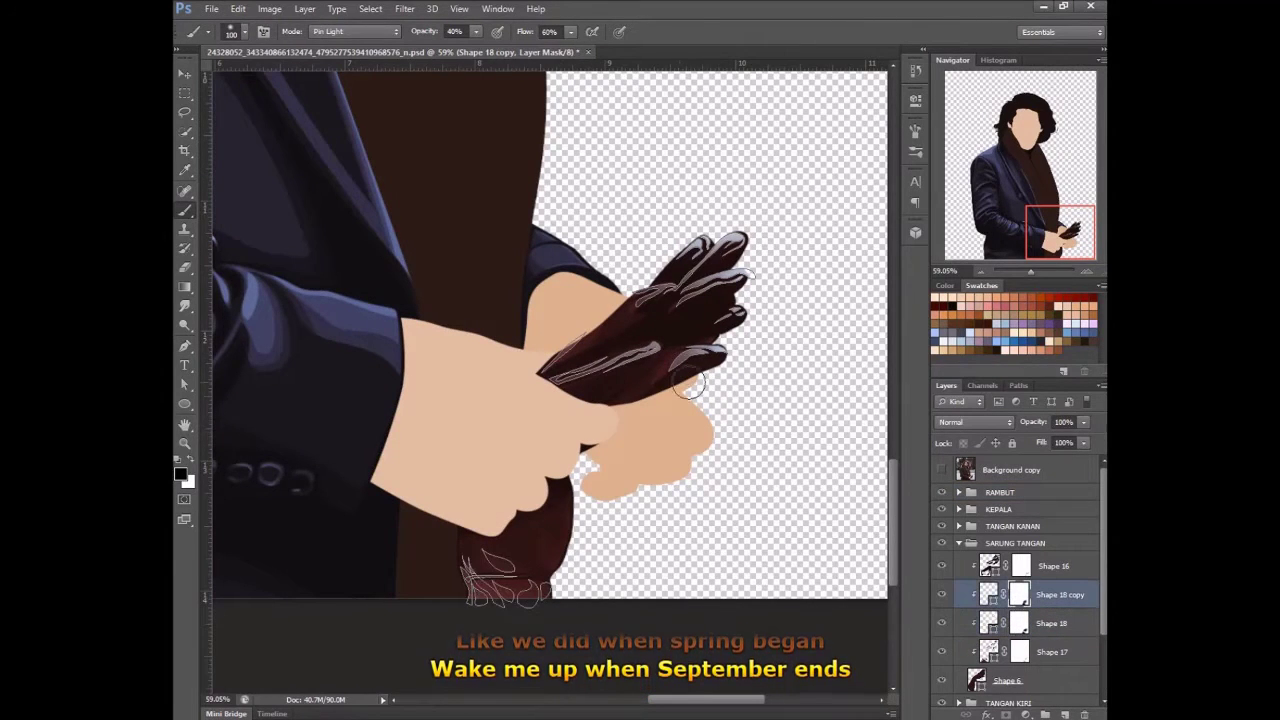
{"action": "left_click", "coordinate": [941, 469]}
{"action": "left_click", "coordinate": [1011, 469]}
{"action": "left_click_drag", "start_coordinate": [892, 340], "coordinate": [892, 464]}
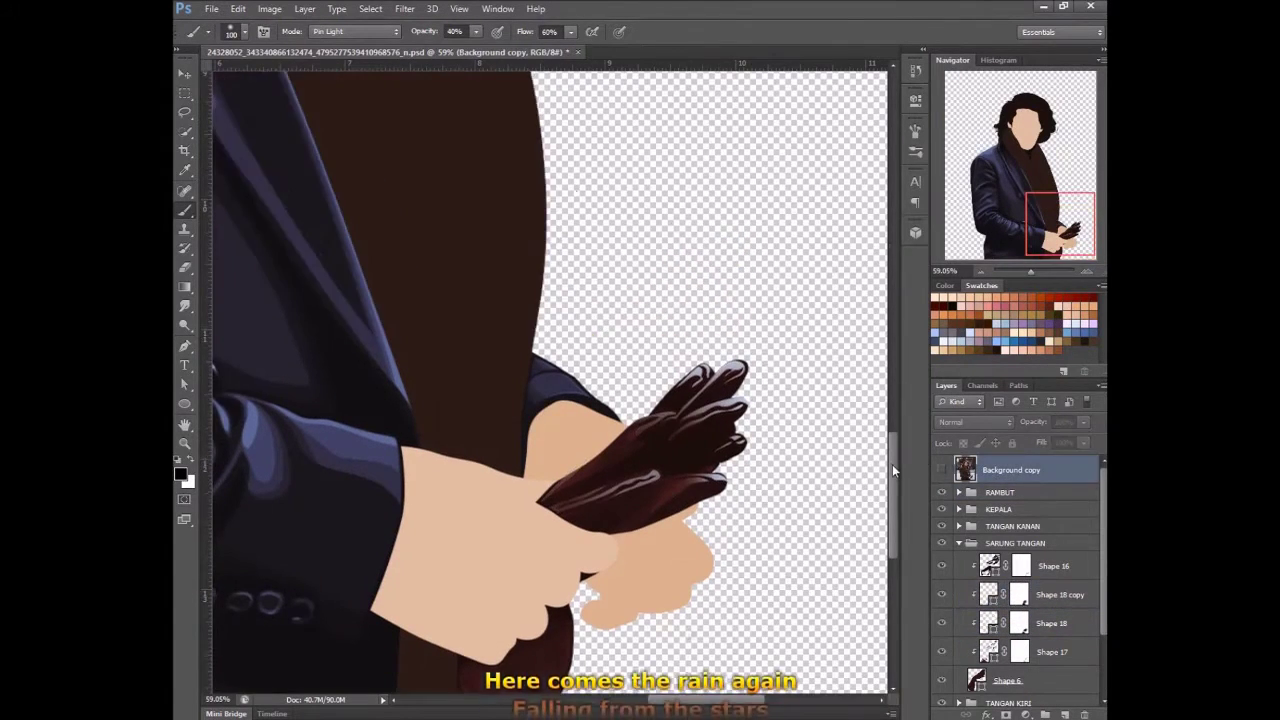
{"action": "key", "text": "ctrl+0"}
{"action": "left_click", "coordinate": [941, 469]}
{"action": "left_click", "coordinate": [941, 469]}
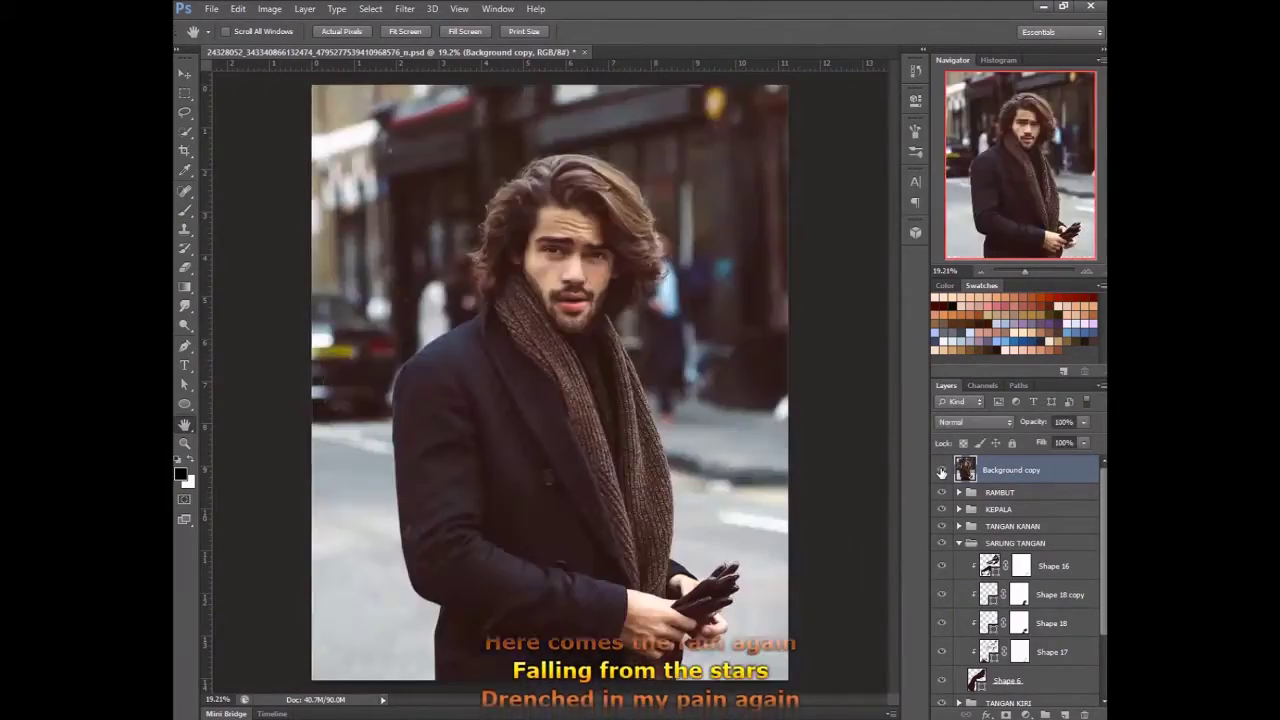
{"action": "left_click", "coordinate": [941, 469]}
{"action": "left_click", "coordinate": [941, 469]}
{"action": "scroll", "coordinate": [769, 569], "scroll_direction": "up", "scroll_amount": 5}
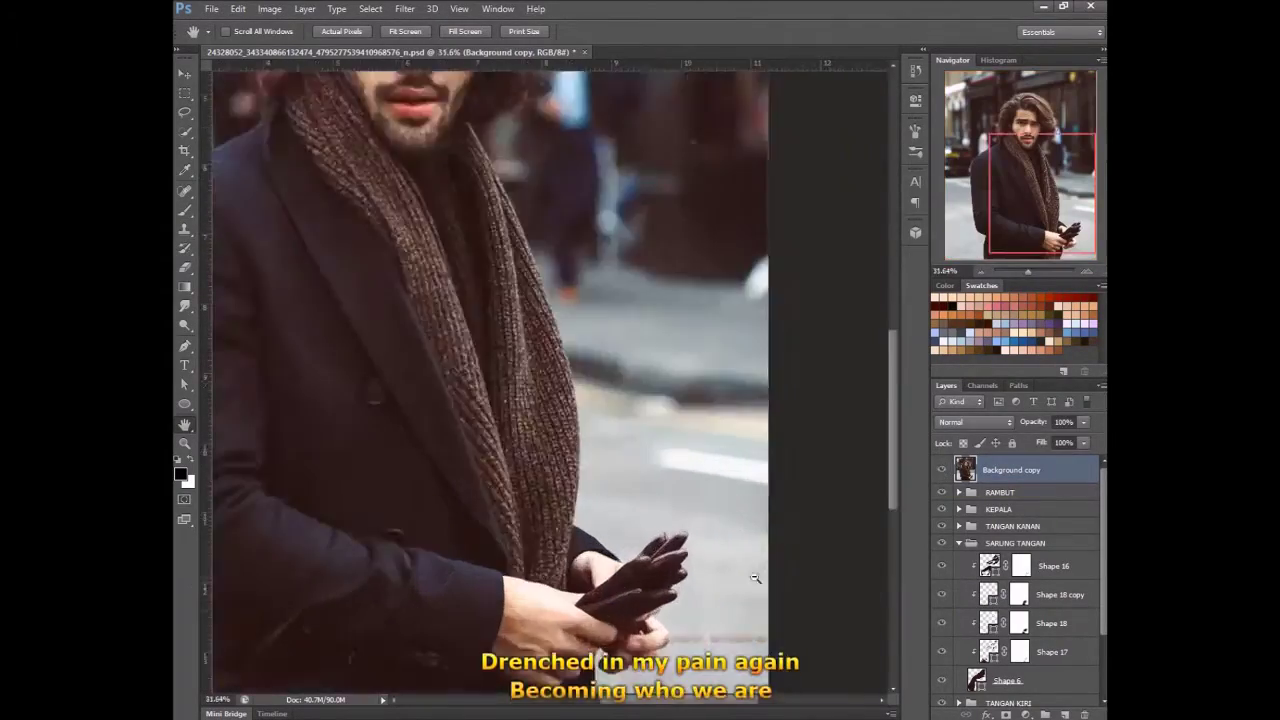
{"action": "left_click", "coordinate": [941, 469]}
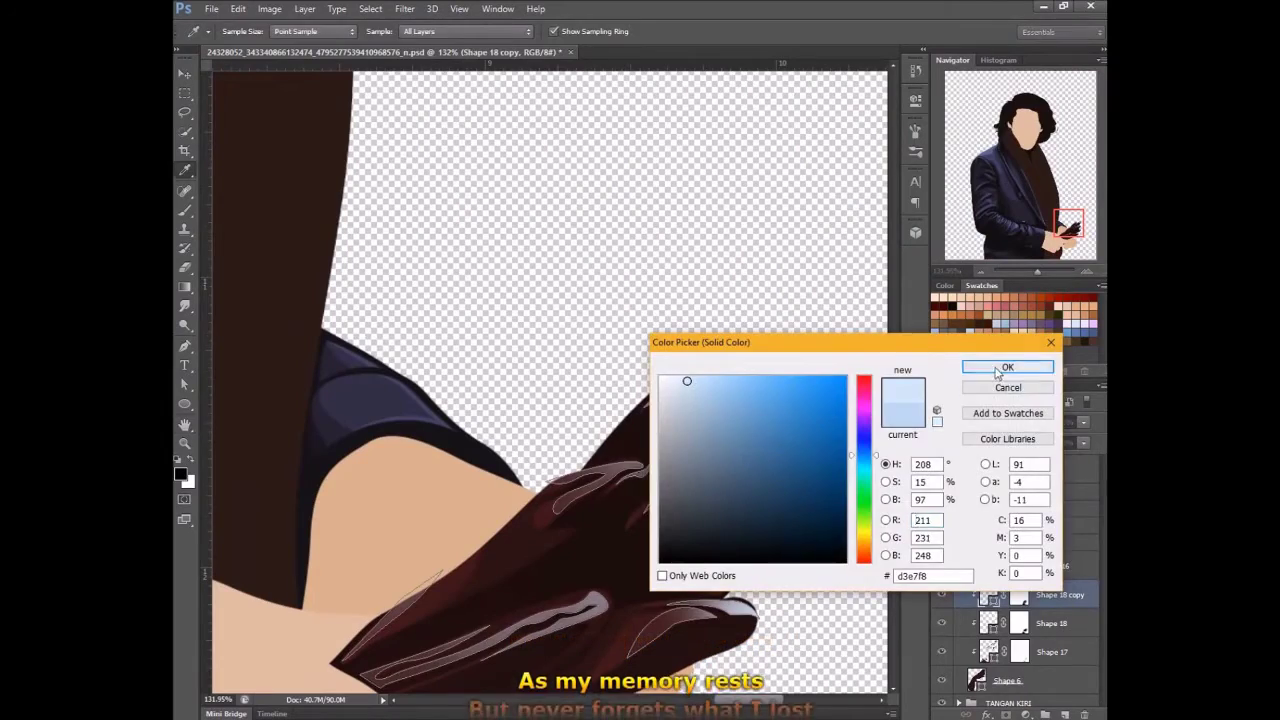
- Set Shape 18 copy's fill to very pale blue #d3e7f8 and recheck against the photo
{"action": "left_click", "coordinate": [1007, 368]}
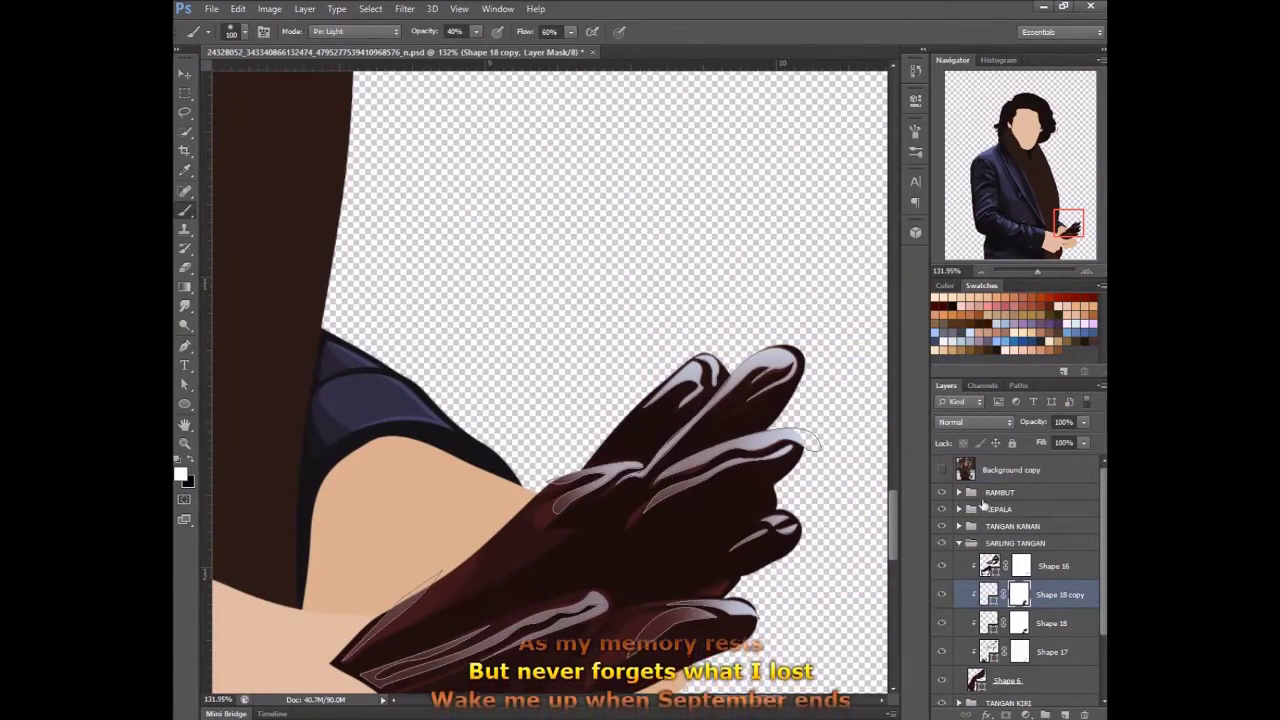
{"action": "left_click", "coordinate": [1010, 469]}
{"action": "left_click", "coordinate": [941, 469]}
{"action": "left_click", "coordinate": [941, 469]}
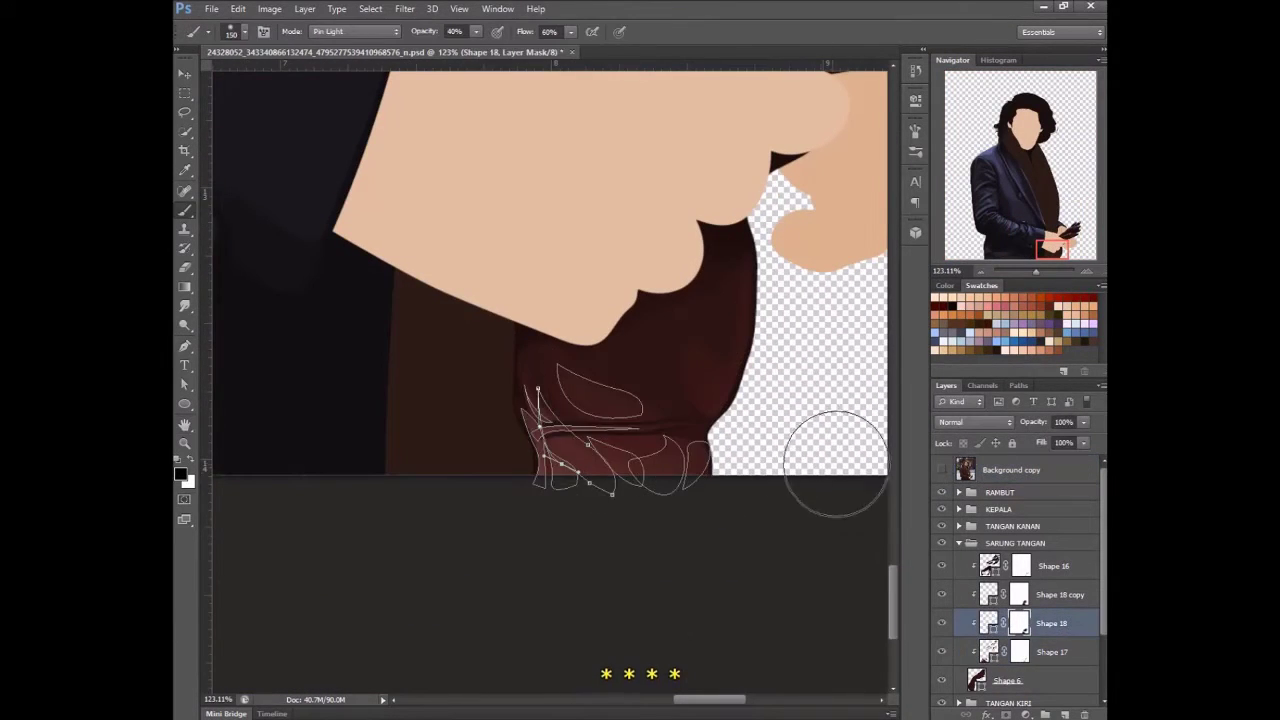
- Select Shape 18 and adjust its lower glove highlight path with the Pen tool
{"action": "key", "text": "p"}
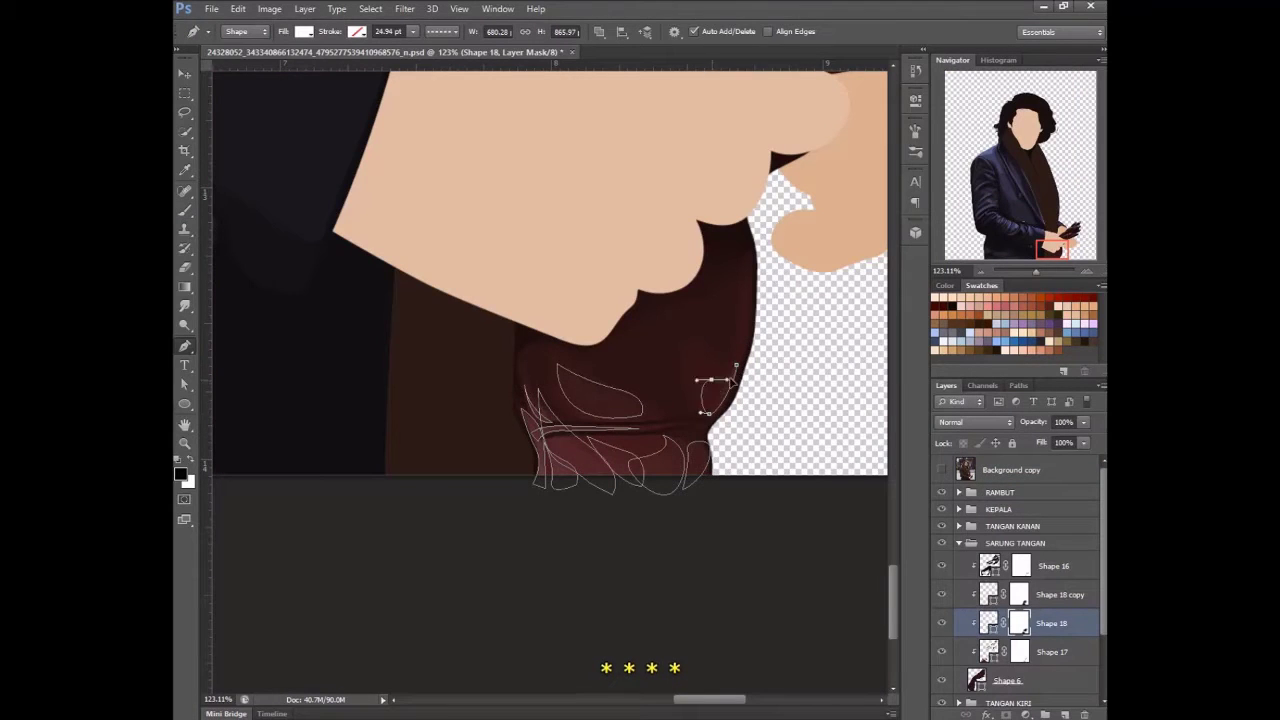
{"action": "left_click", "coordinate": [983, 476]}
{"action": "left_click", "coordinate": [1019, 623]}
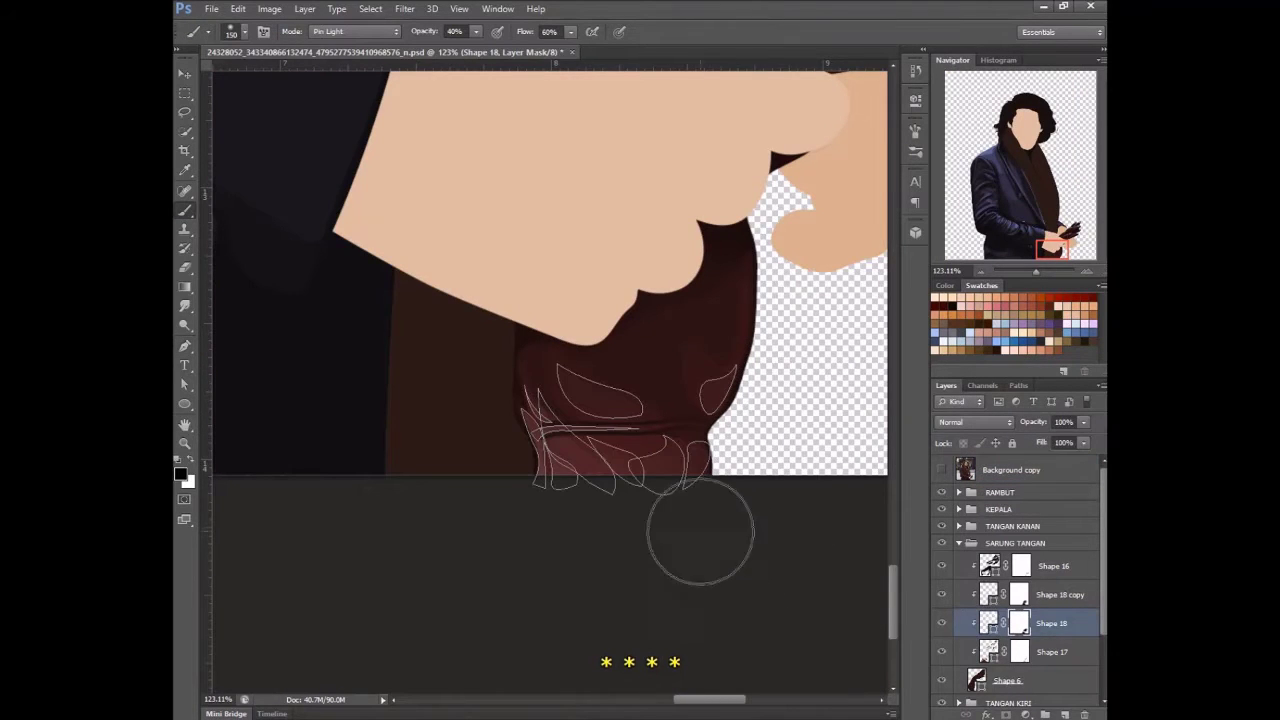
{"action": "key", "text": "p"}
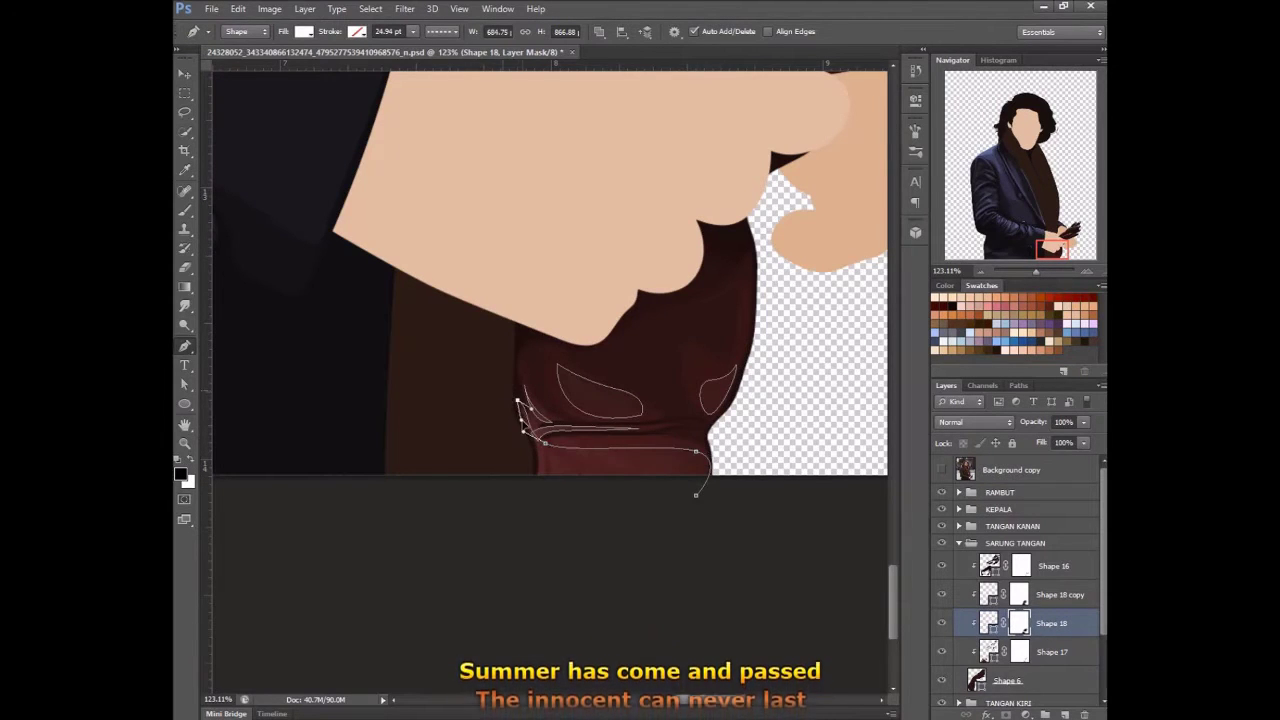
- Fade the lower glove highlight edges on the Shape 18 mask with a 250 brush
{"action": "key", "text": "b"}
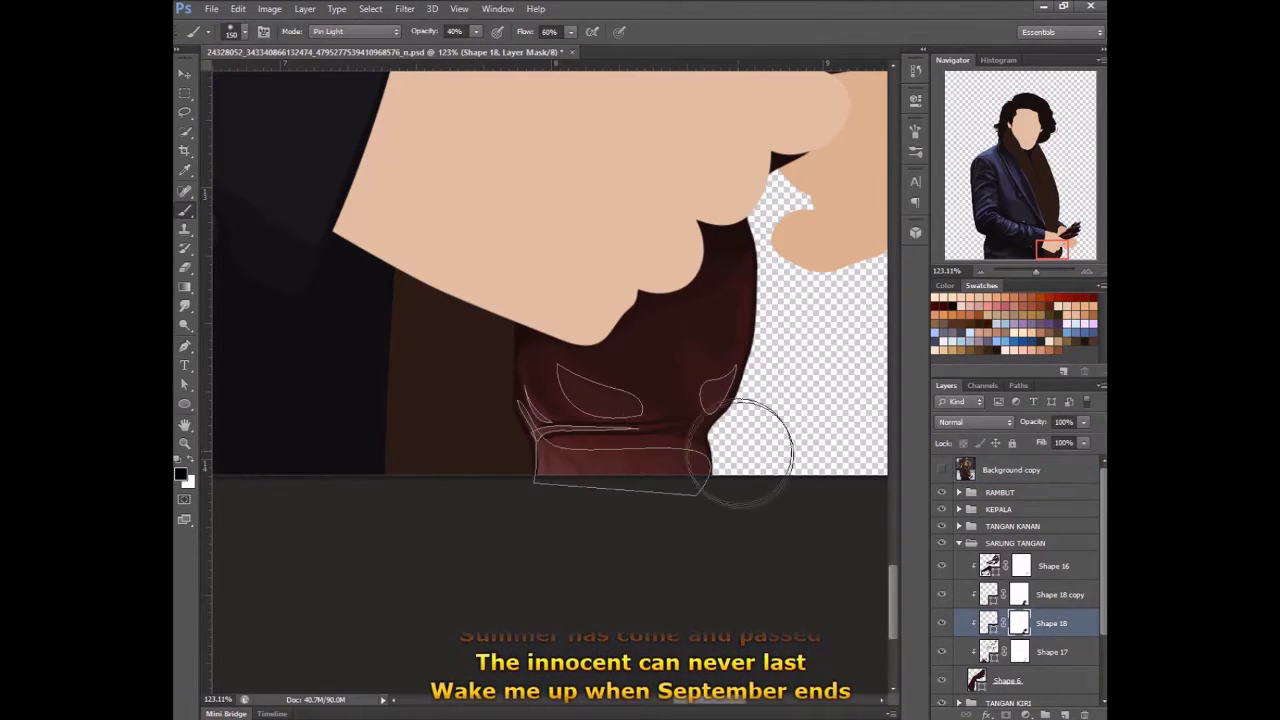
{"action": "key", "text": "bracketright"}
{"action": "key", "text": "bracketright"}
{"action": "key", "text": "bracketright"}
{"action": "left_click_drag", "start_coordinate": [686, 329], "coordinate": [568, 478]}
{"action": "key", "text": "bracketleft"}
{"action": "key", "text": "bracketleft"}
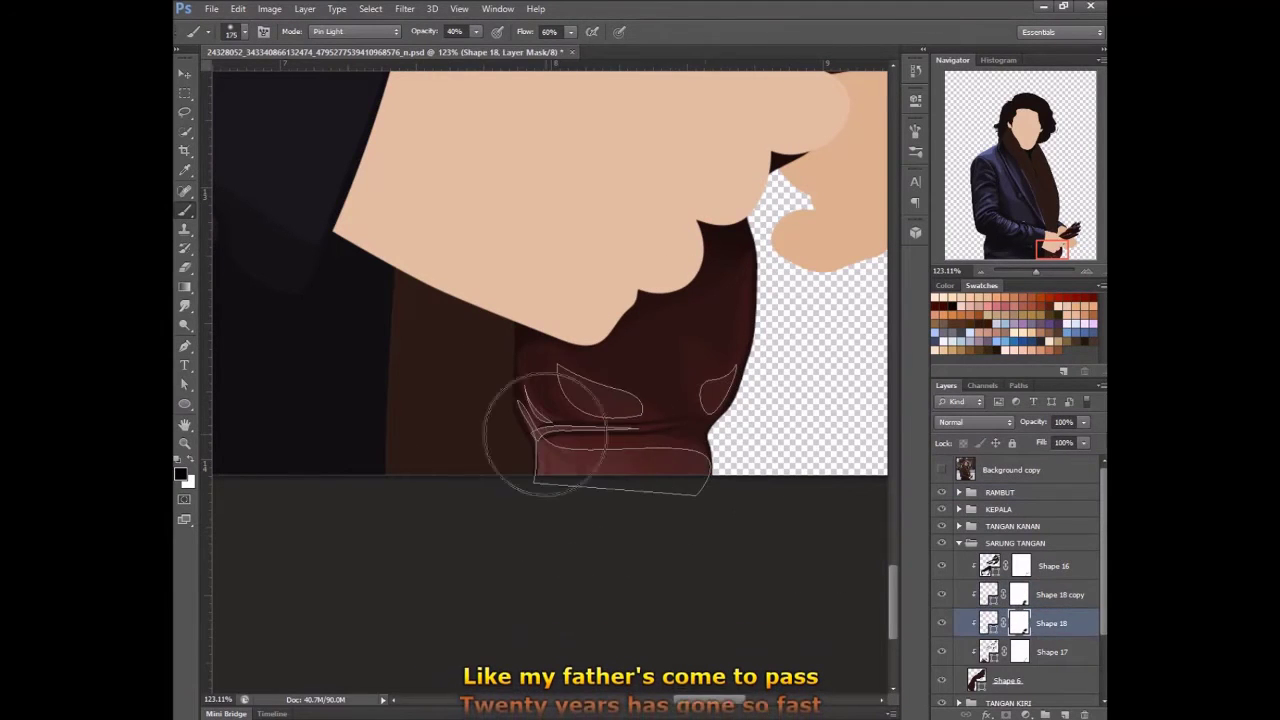
{"action": "left_click", "coordinate": [1011, 470]}
{"action": "scroll", "coordinate": [659, 496], "scroll_direction": "down", "scroll_amount": 5}
{"action": "scroll", "coordinate": [659, 496], "scroll_direction": "up", "scroll_amount": 2}
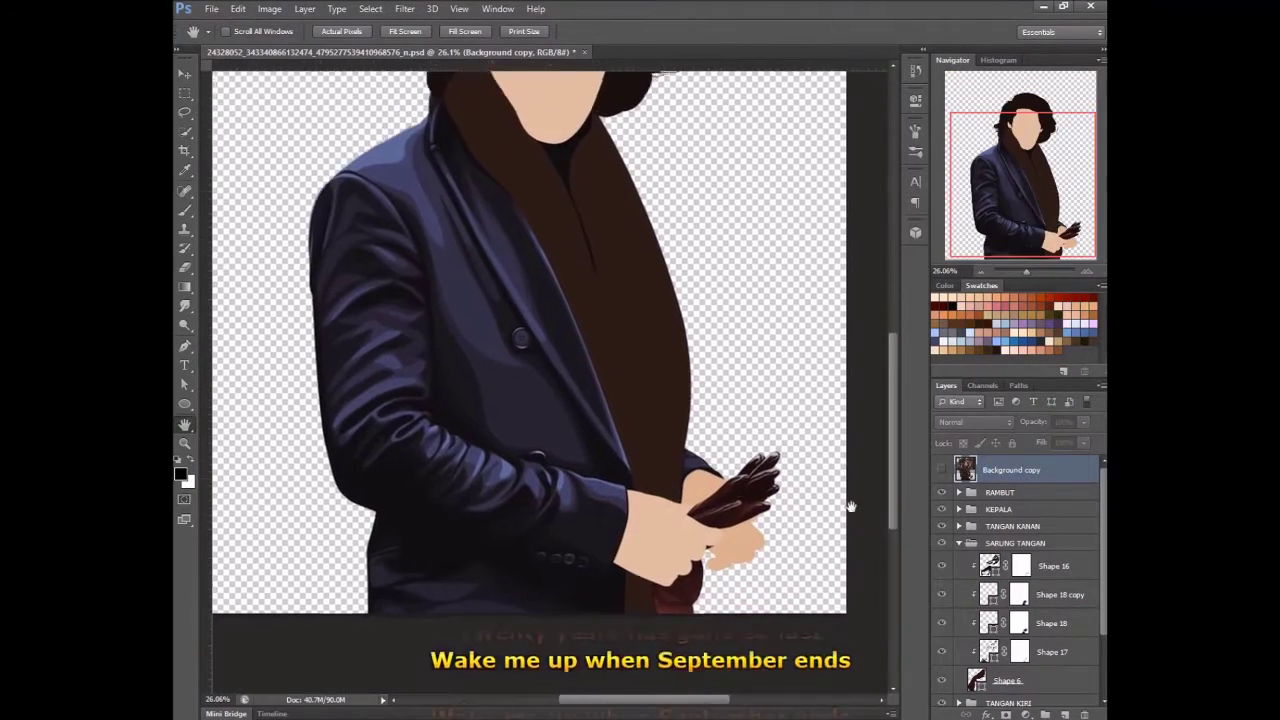
- Add a Solid Color fill layer above Background in reddish-brown, then darken it to dark brown
{"action": "left_click", "coordinate": [1003, 633]}
{"action": "left_click", "coordinate": [1025, 714]}
{"action": "left_click", "coordinate": [986, 394]}
{"action": "left_click", "coordinate": [751, 471]}
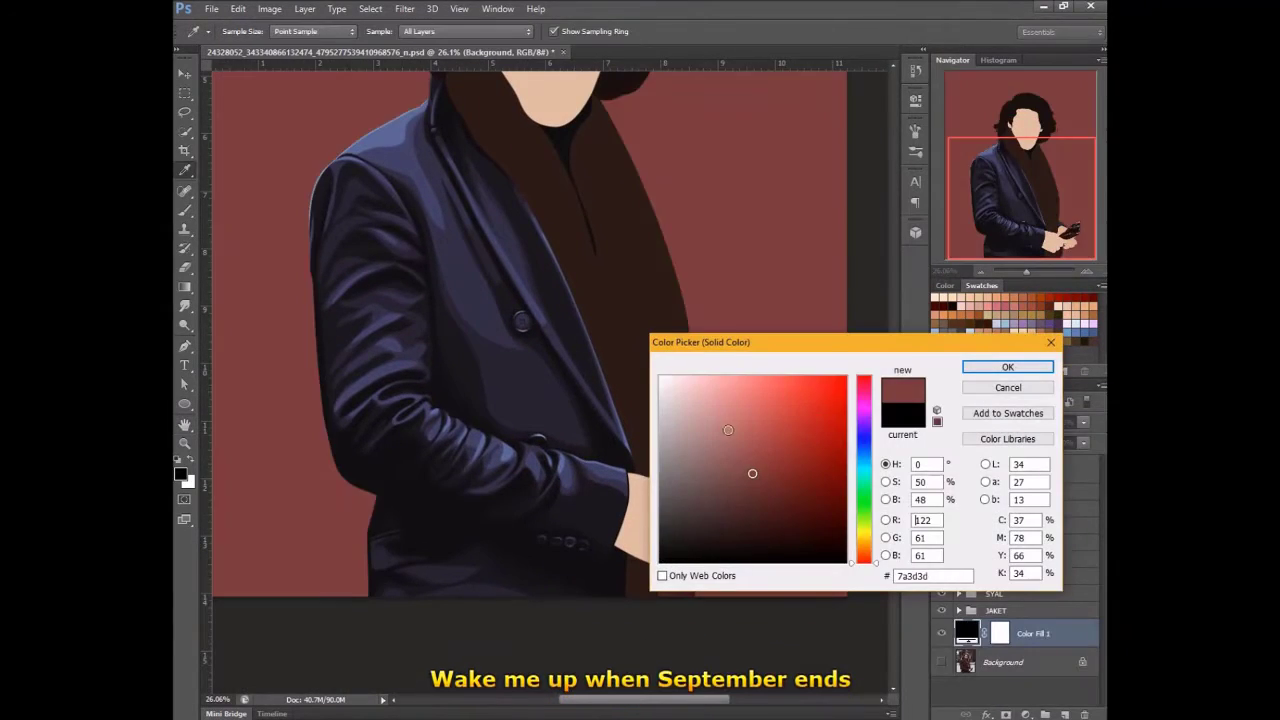
{"action": "mouse_move", "coordinate": [751, 471]}
{"action": "left_mouse_down"}
{"action": "mouse_move", "coordinate": [701, 432]}
{"action": "mouse_move", "coordinate": [709, 456]}
{"action": "left_mouse_up"}
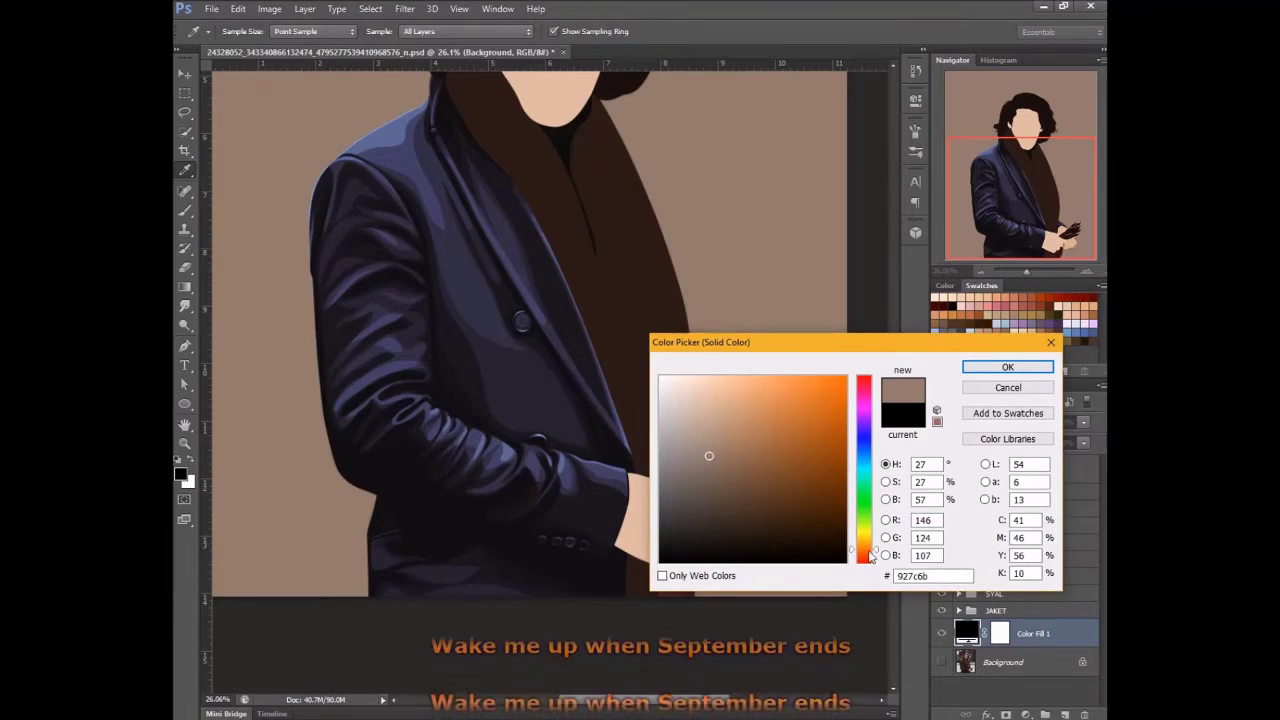
{"action": "left_click_drag", "start_coordinate": [846, 470], "coordinate": [862, 556]}
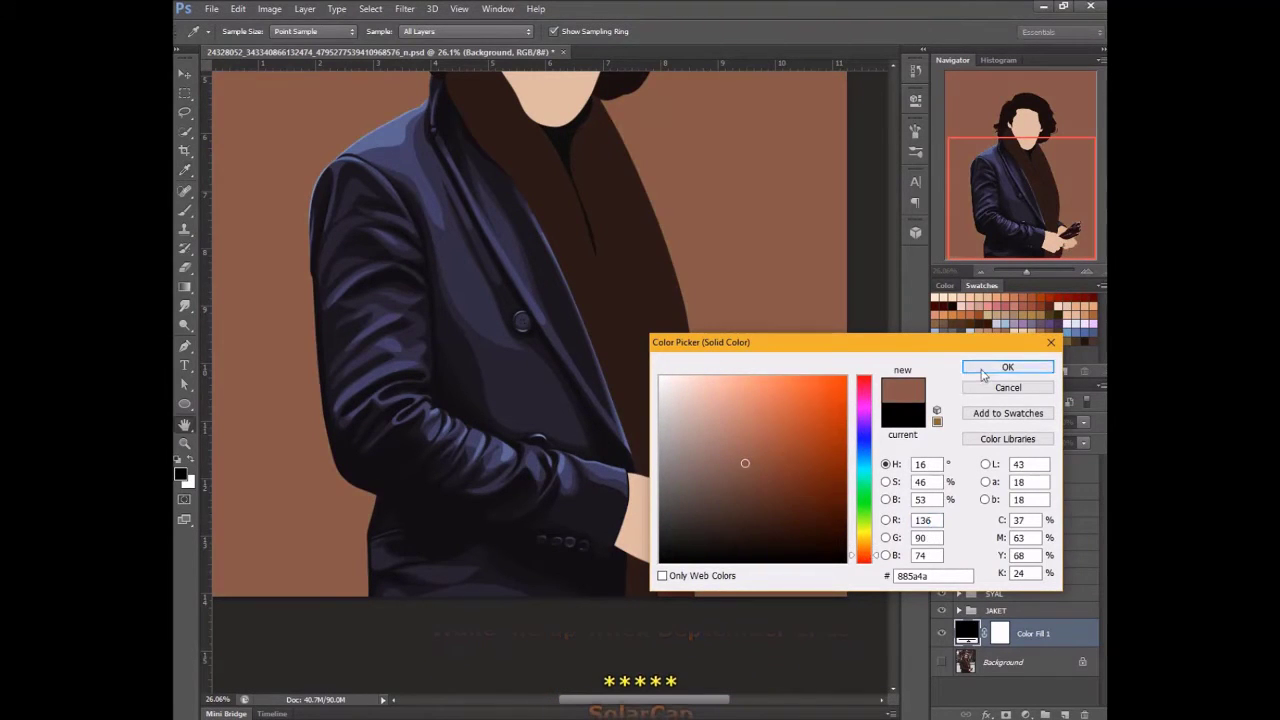
{"action": "left_click", "coordinate": [1007, 367]}
{"action": "double_click", "coordinate": [967, 634]}
{"action": "left_click_drag", "start_coordinate": [720, 451], "coordinate": [734, 500]}
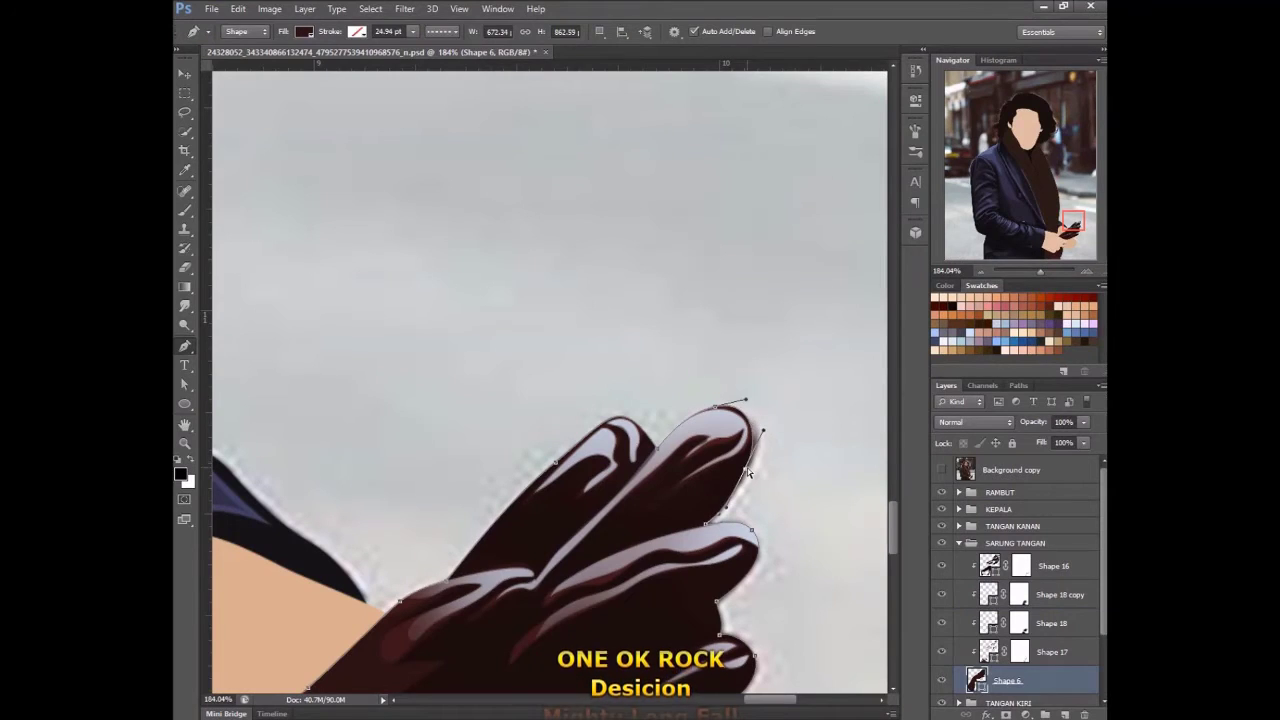
- Step through the Shape 18 and Shape 16 glove layers, hiding the original photo after comparing
{"action": "left_click", "coordinate": [988, 624]}
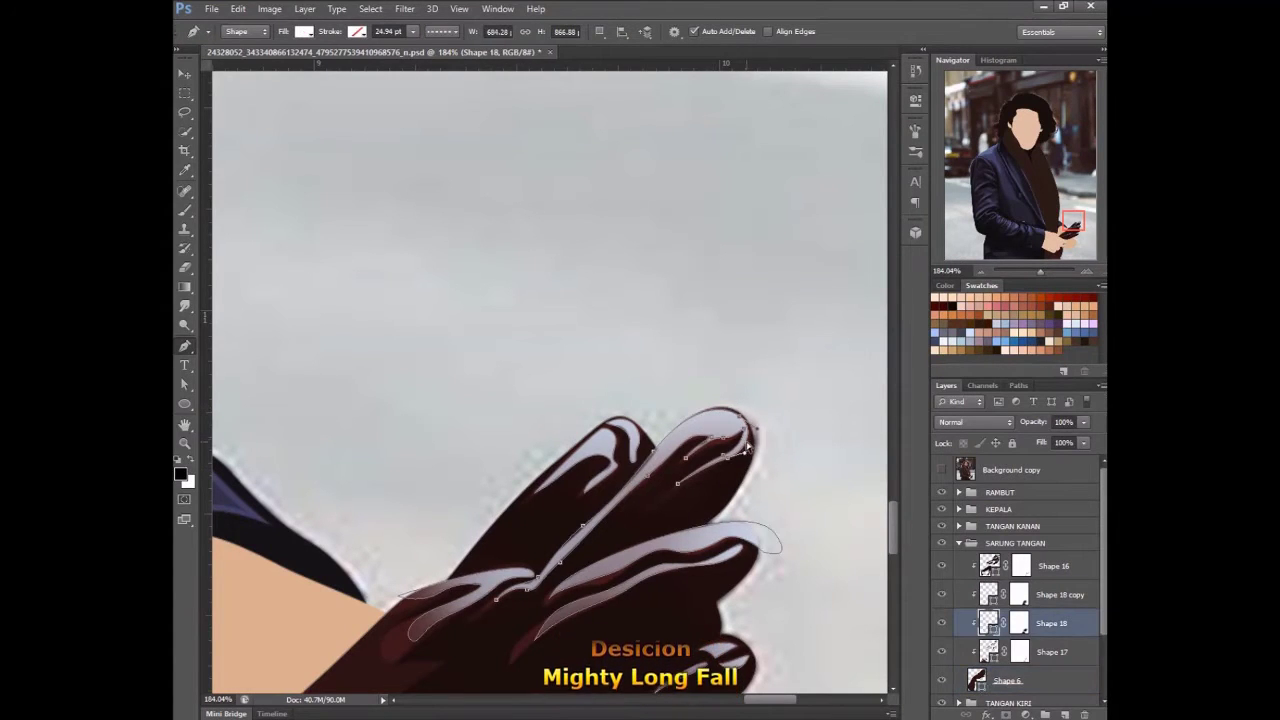
{"action": "key", "text": "alt+bracketright"}
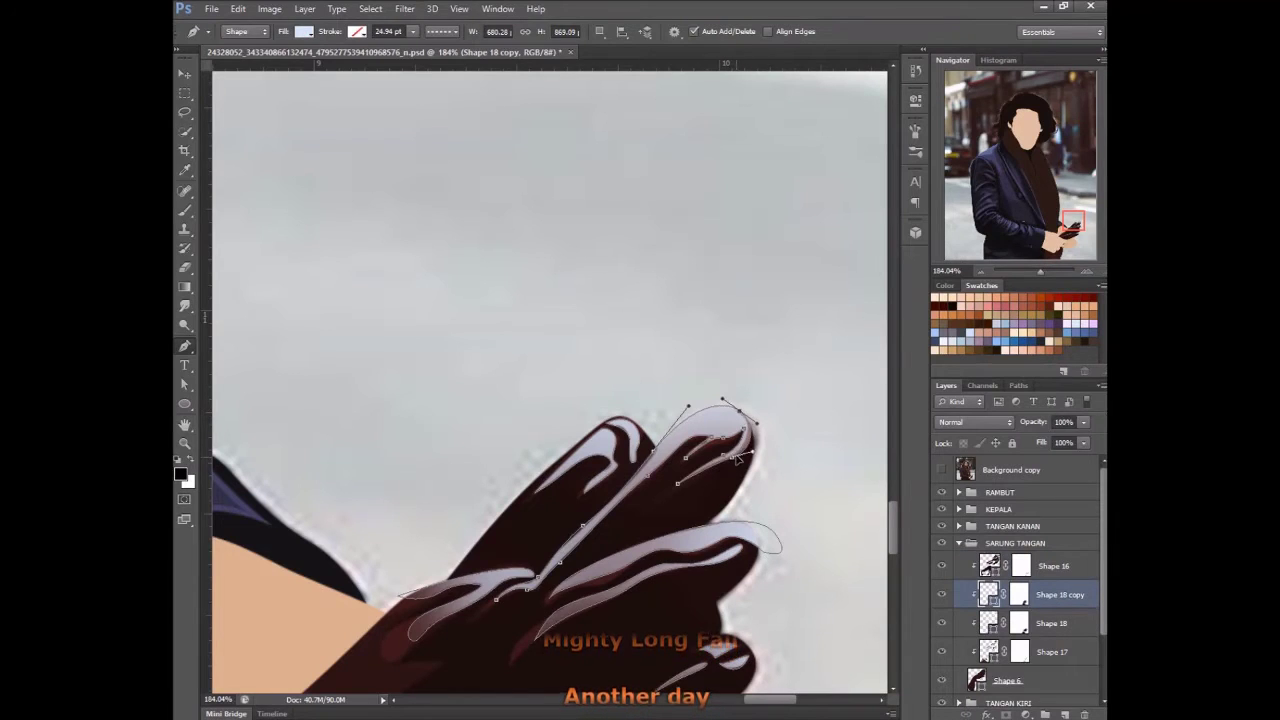
{"action": "key", "text": "alt+bracketleft"}
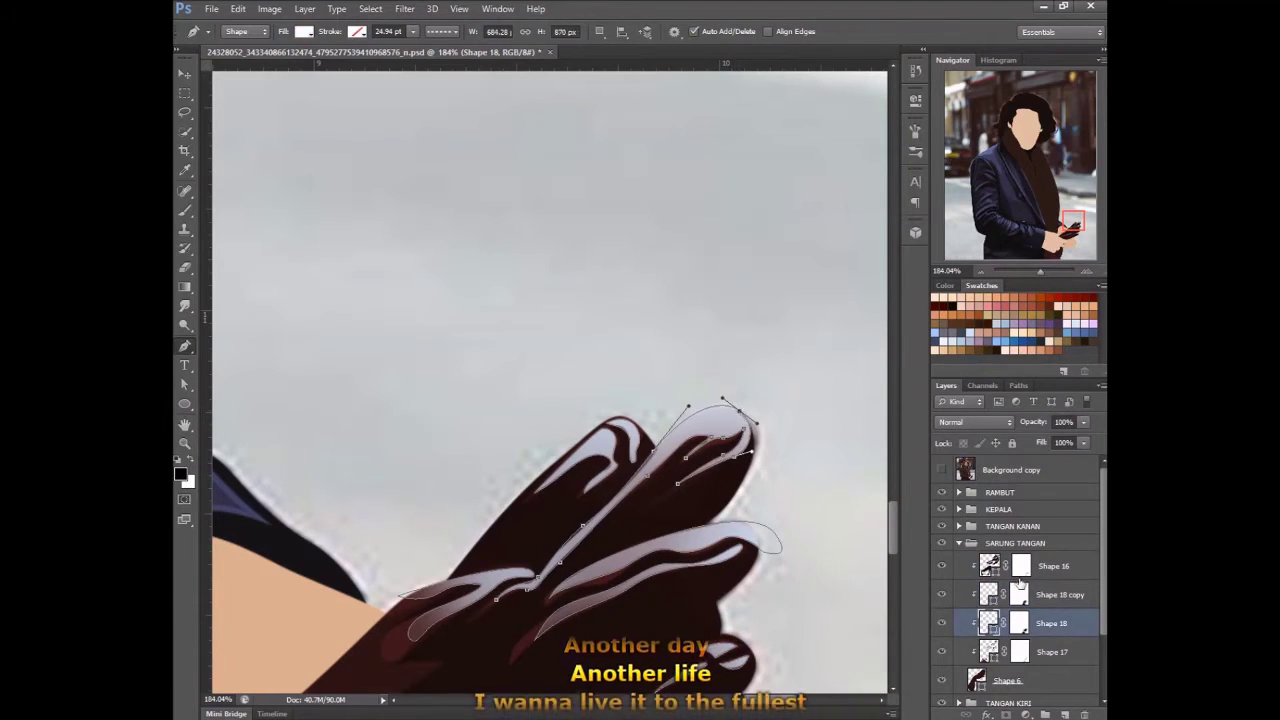
{"action": "left_click", "coordinate": [1019, 576]}
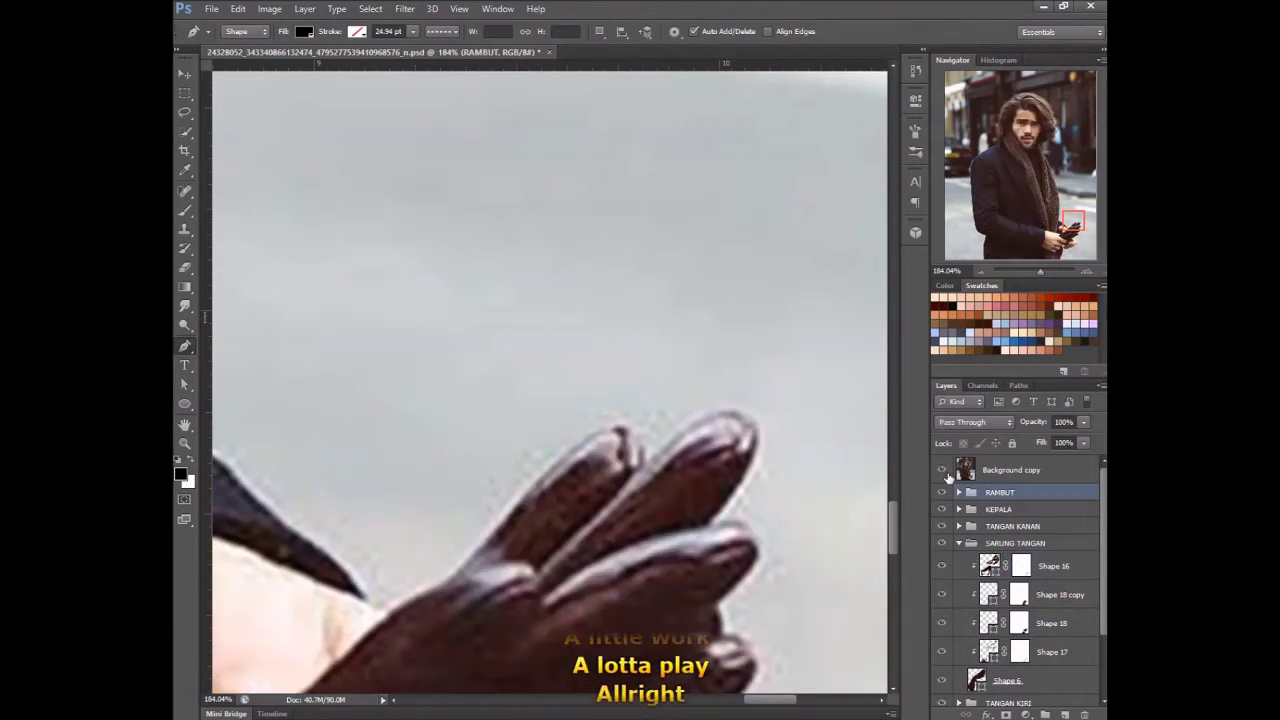
{"action": "left_click", "coordinate": [559, 466], "text": "ctrl"}
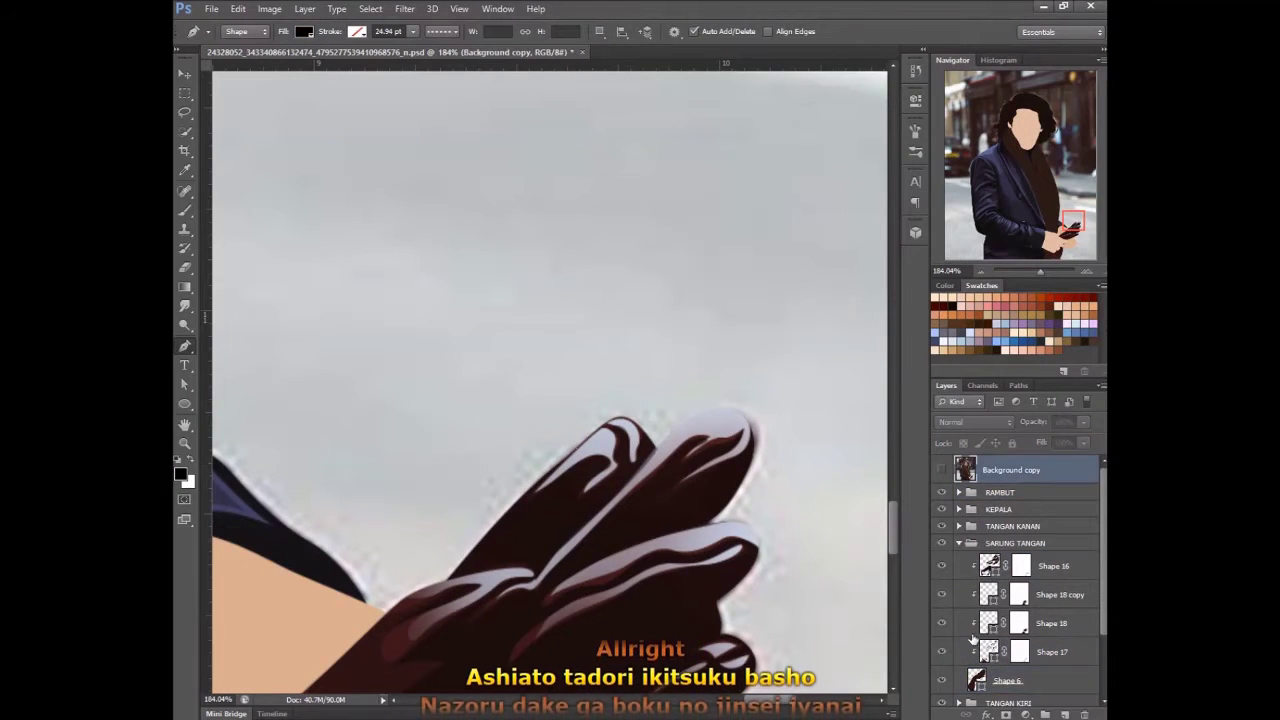
- Select the original photo layer, fit the image on screen, and zoom in on the gloved hands
{"action": "left_click", "coordinate": [938, 470]}
{"action": "key", "text": "ctrl+0"}
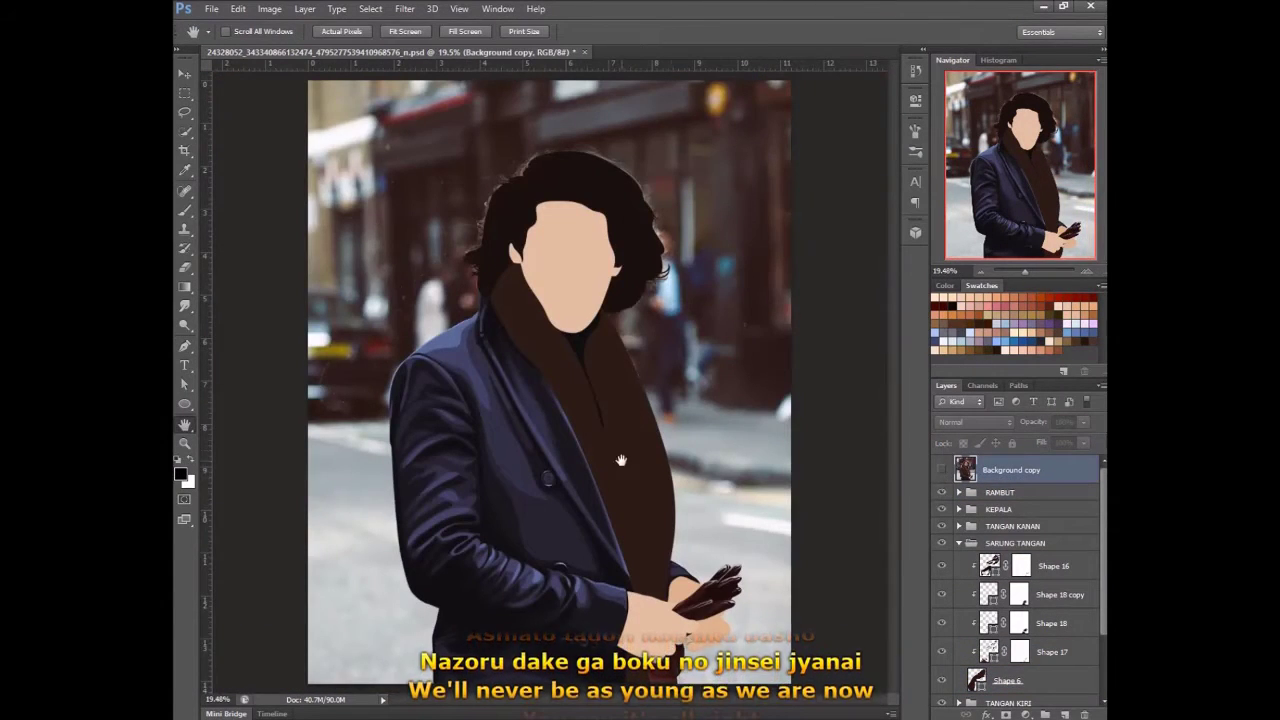
{"action": "left_click", "coordinate": [959, 543]}
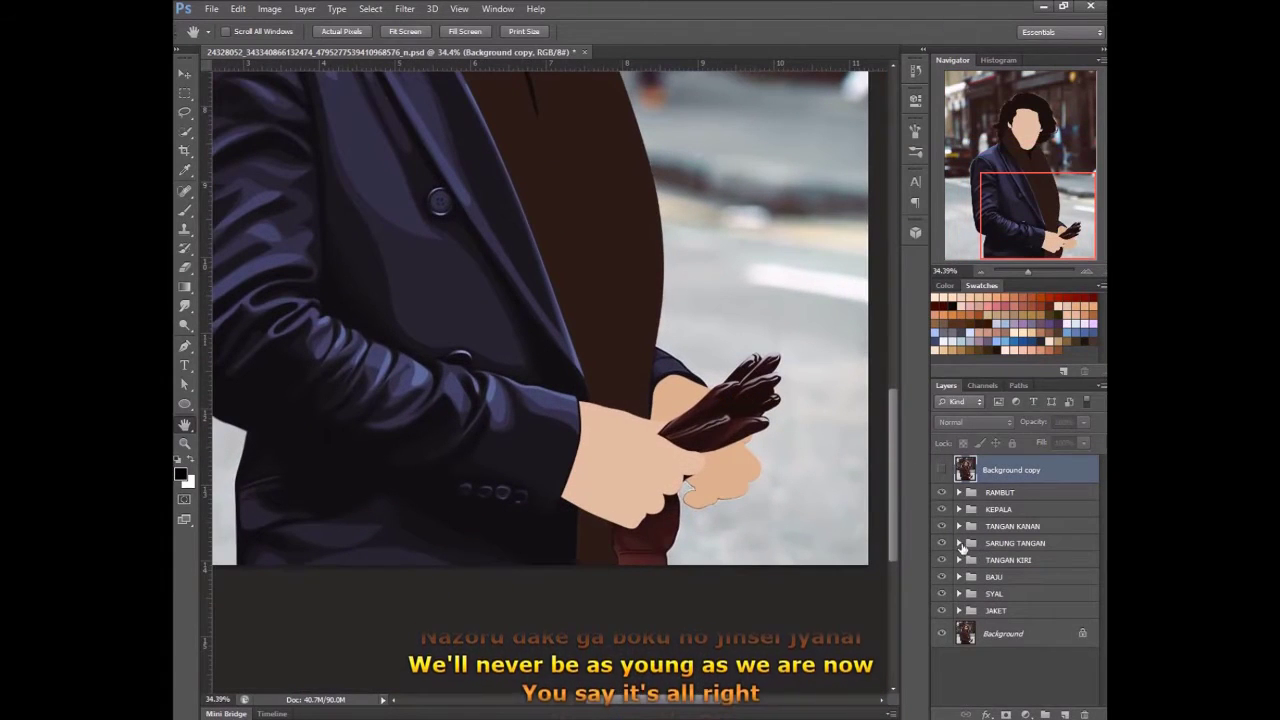
{"action": "left_click", "coordinate": [959, 543]}
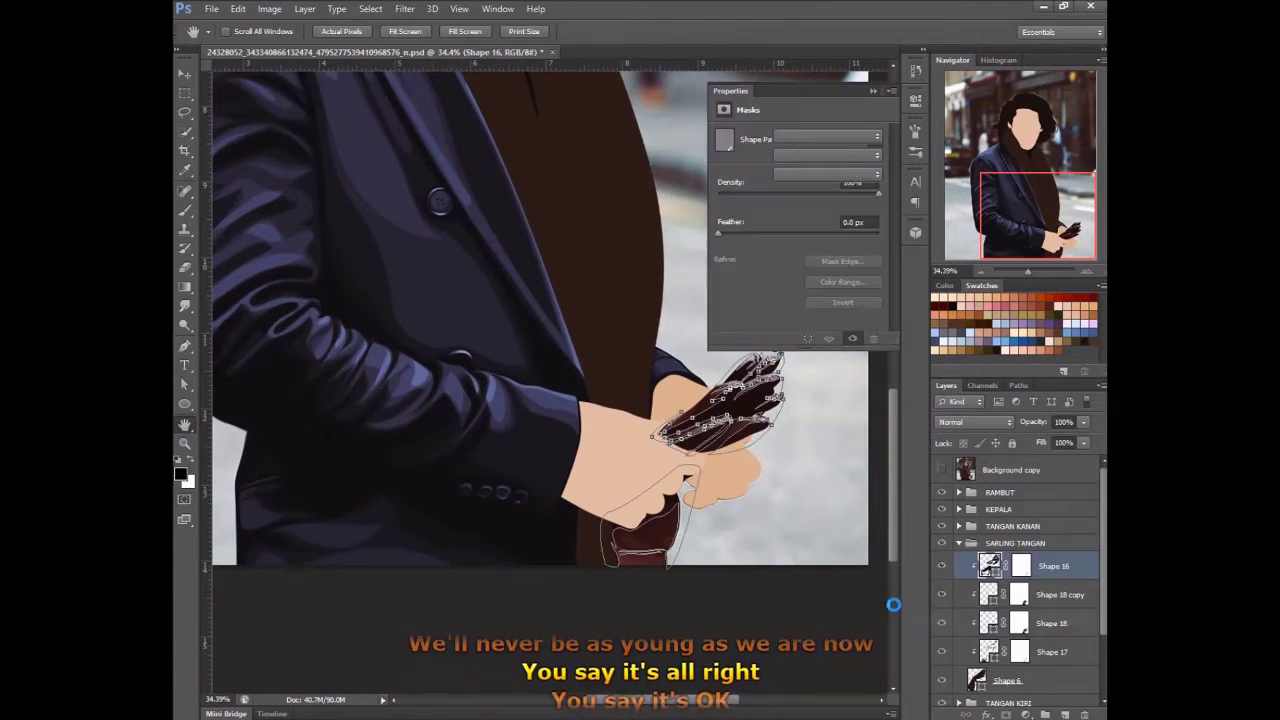
- Preview several lookup presets on the gloves, settling on Crisp_Winter.look
{"action": "left_click", "coordinate": [828, 135]}
{"action": "left_click", "coordinate": [828, 196]}
{"action": "key", "text": "Down"}
{"action": "key", "text": "Down"}
{"action": "key", "text": "Down"}
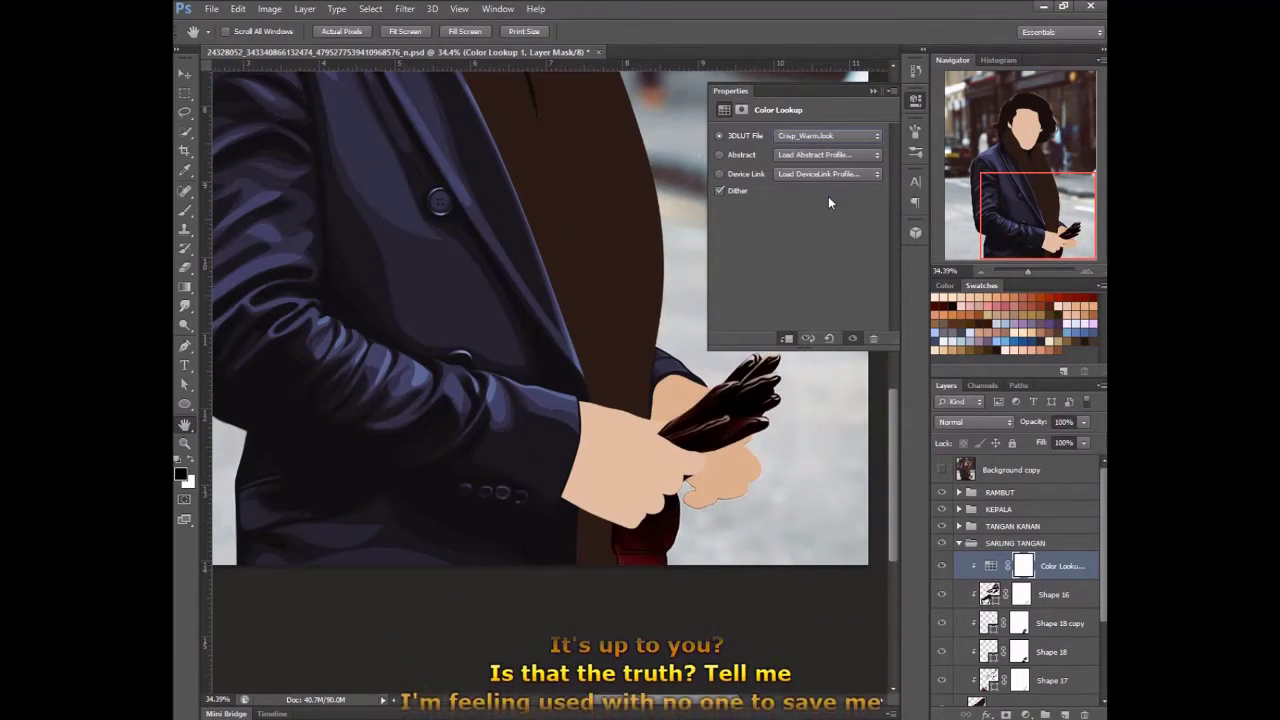
{"action": "key", "text": "Down"}
{"action": "key", "text": "Down"}
{"action": "key", "text": "Down"}
{"action": "key", "text": "Down"}
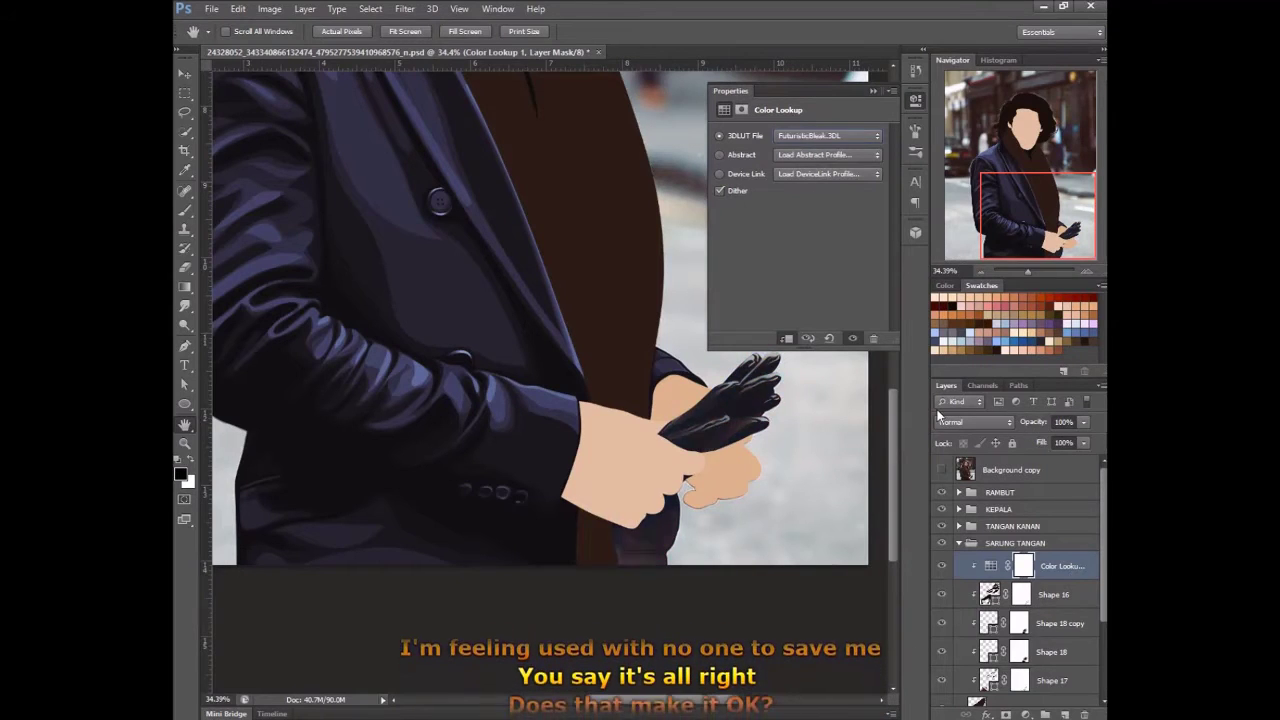
{"action": "key", "text": "Down"}
{"action": "key", "text": "Down"}
{"action": "key", "text": "Down"}
{"action": "key", "text": "Down"}
{"action": "left_click", "coordinate": [828, 135]}
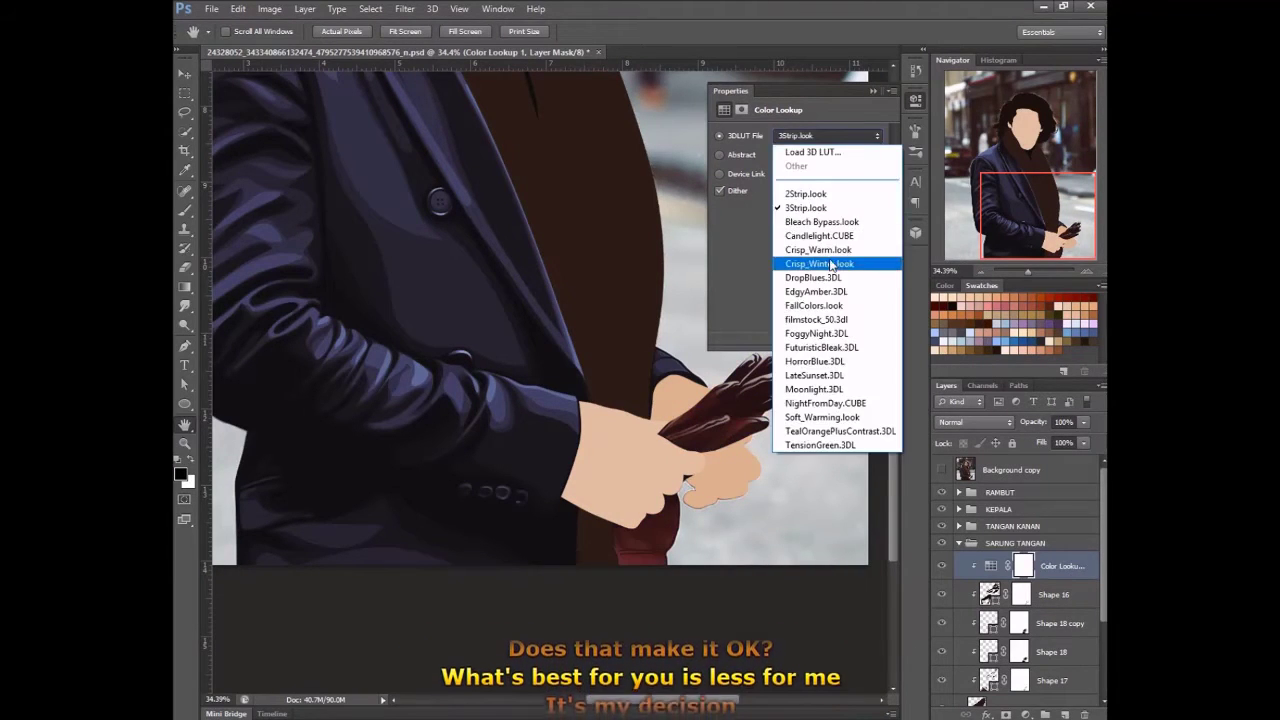
{"action": "left_click", "coordinate": [830, 258]}
- Lower the Color Lookup layer's opacity to about 35% and fill to about 50%
{"action": "left_click_drag", "start_coordinate": [1027, 427], "coordinate": [1032, 427]}
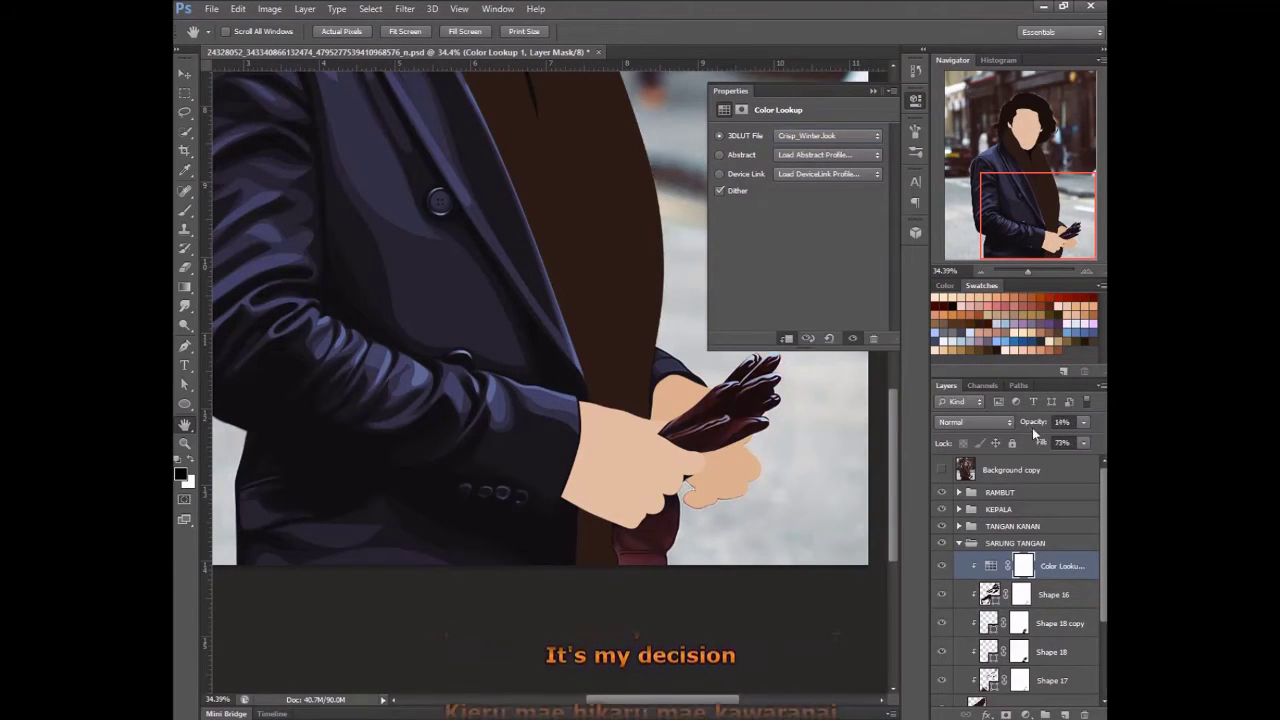
{"action": "left_click", "coordinate": [1040, 443]}
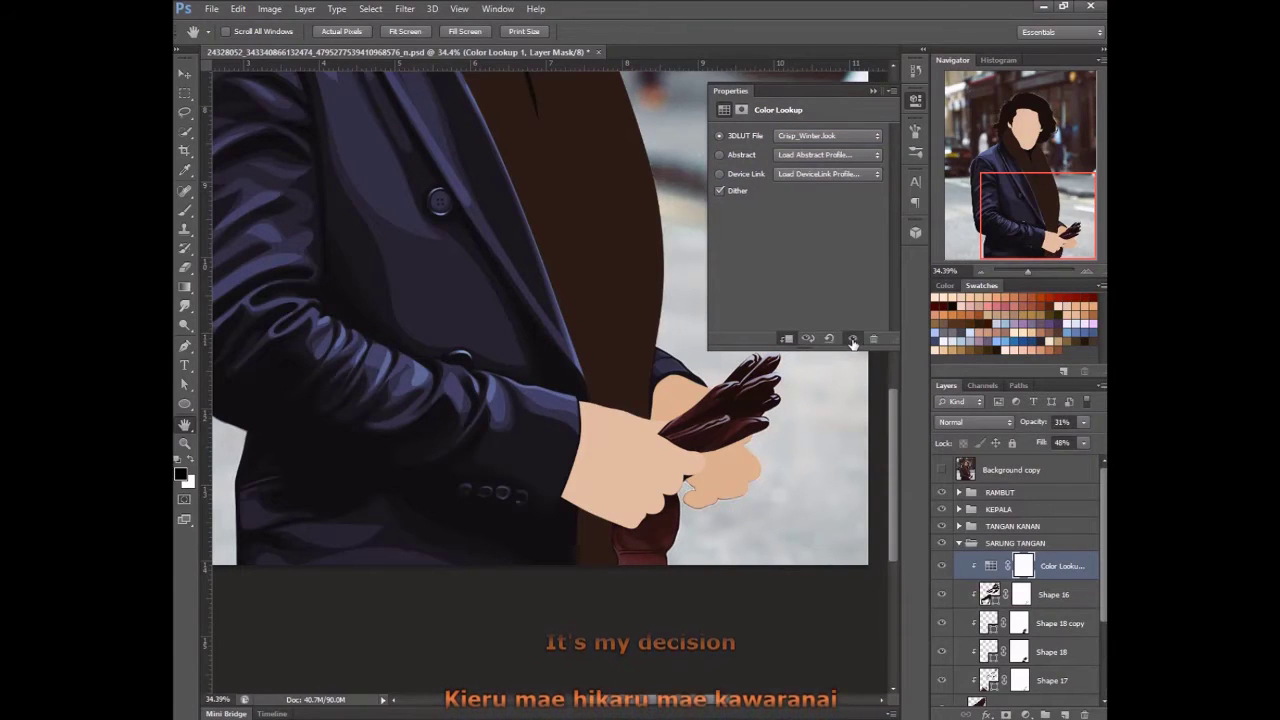
{"action": "scroll", "coordinate": [834, 386], "scroll_direction": "down", "scroll_amount": 4}
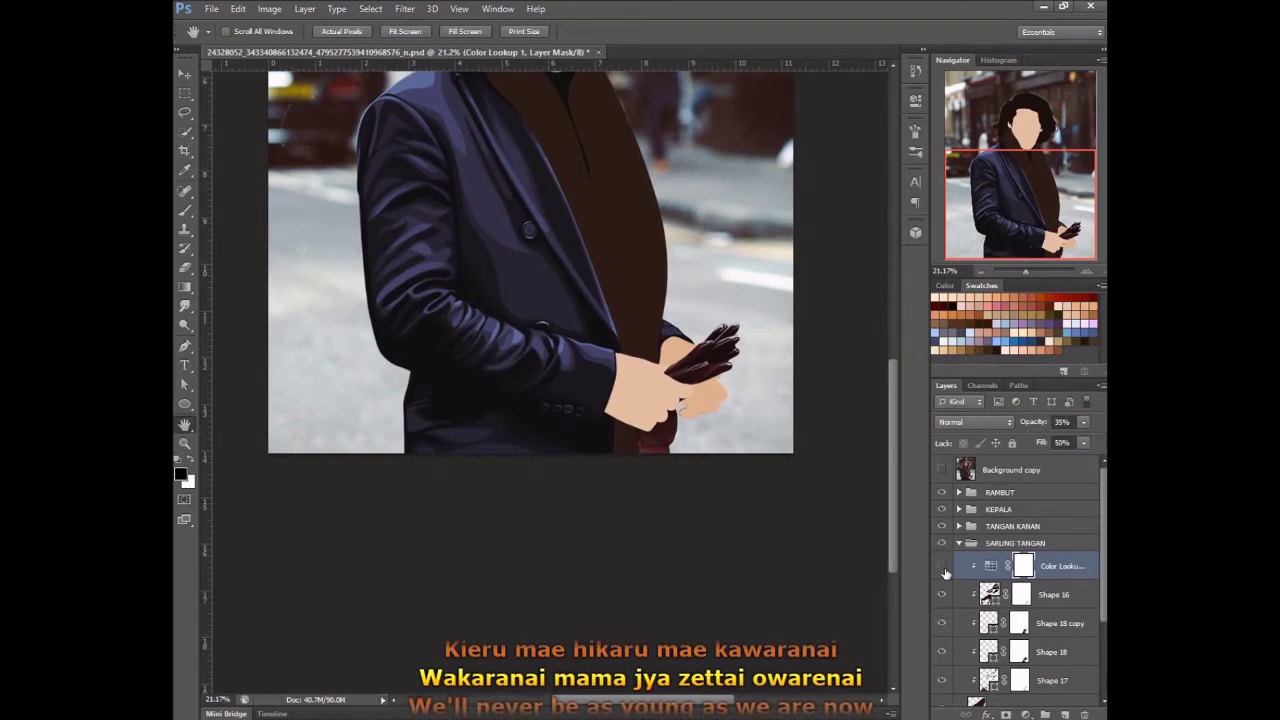
- Collapse the gloves group, expand JAKET, and add white masks to Shape 11 and Shape 12
{"action": "left_click", "coordinate": [958, 543]}
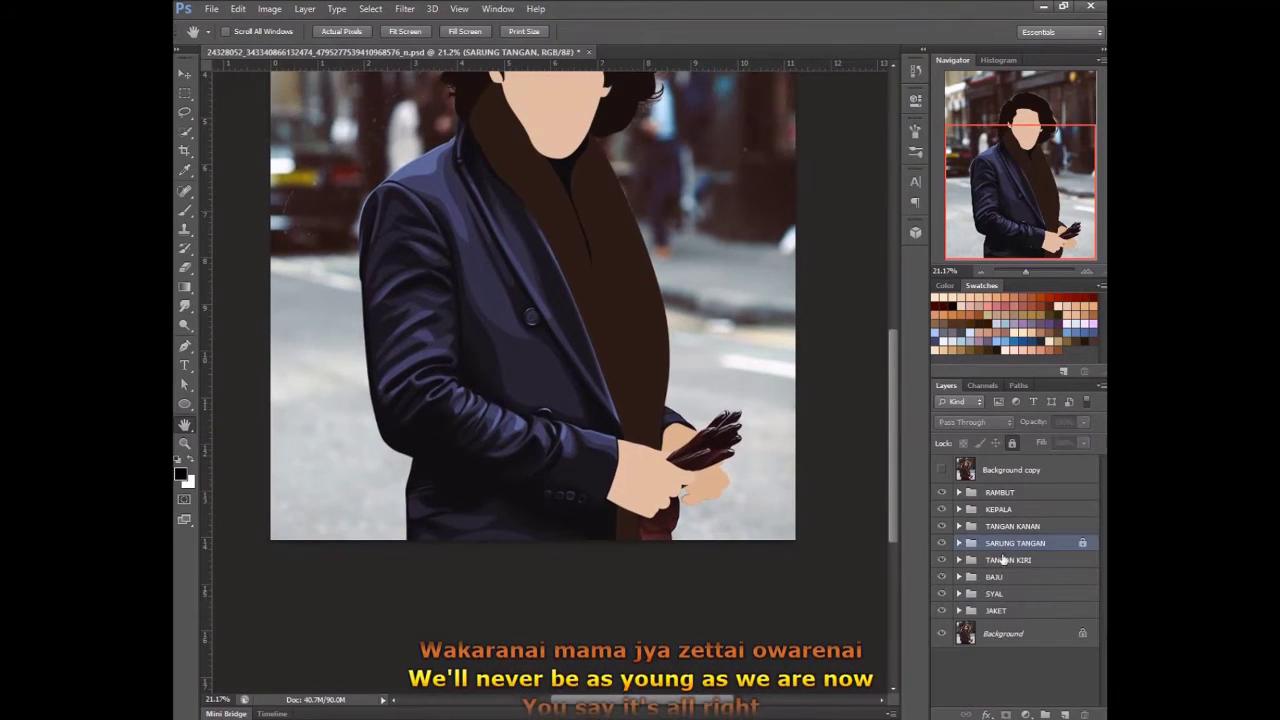
{"action": "left_click", "coordinate": [1010, 469]}
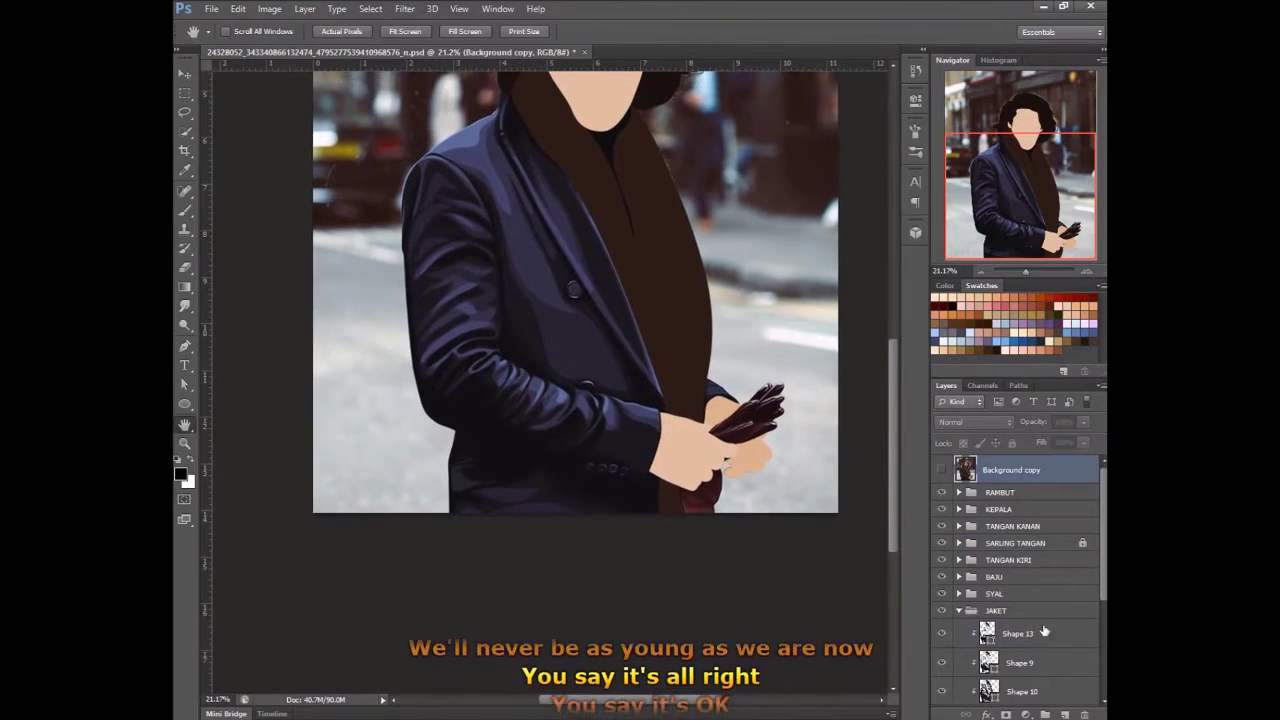
{"action": "scroll", "coordinate": [1035, 680], "scroll_direction": "down", "scroll_amount": 2}
{"action": "scroll", "coordinate": [1035, 680], "scroll_direction": "down", "scroll_amount": 2}
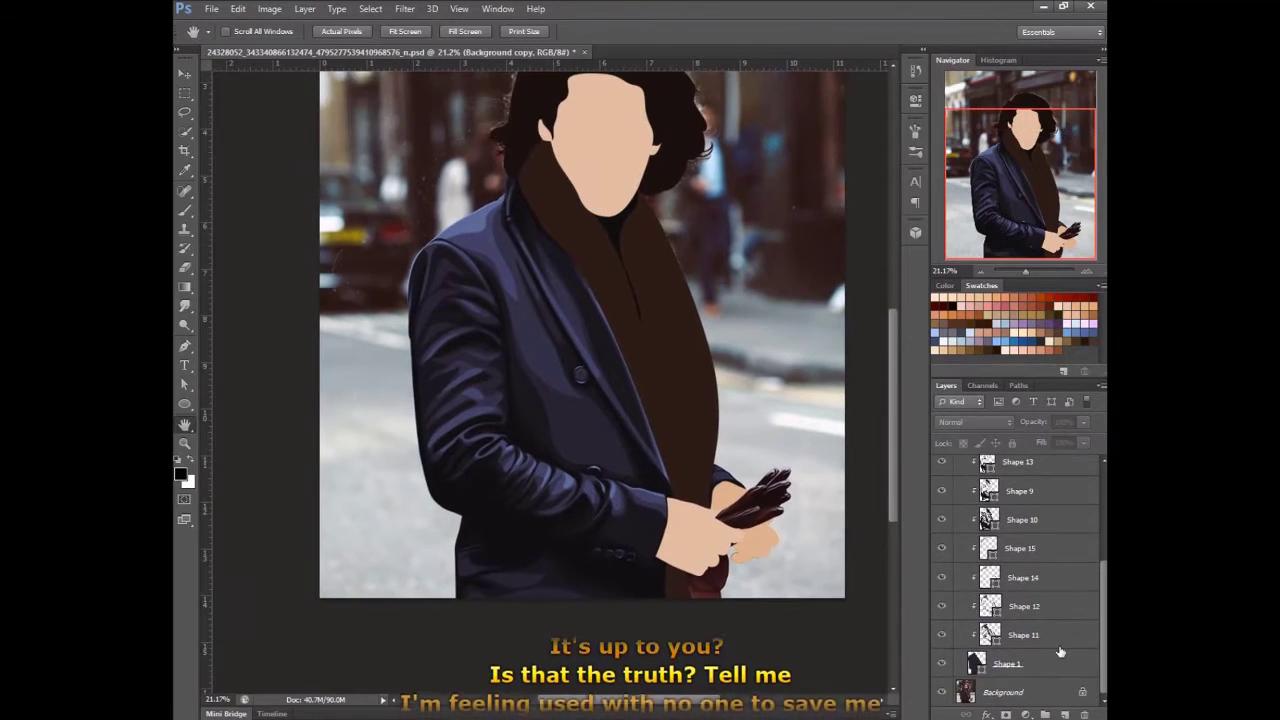
{"action": "left_click", "coordinate": [1023, 635]}
{"action": "left_click", "coordinate": [1005, 715]}
{"action": "left_click", "coordinate": [1030, 606]}
{"action": "left_click", "coordinate": [1005, 715]}
- Add white masks to Shapes 14, 15 and 9, then select Shape 13
{"action": "left_click", "coordinate": [1030, 577]}
{"action": "left_click", "coordinate": [1005, 715]}
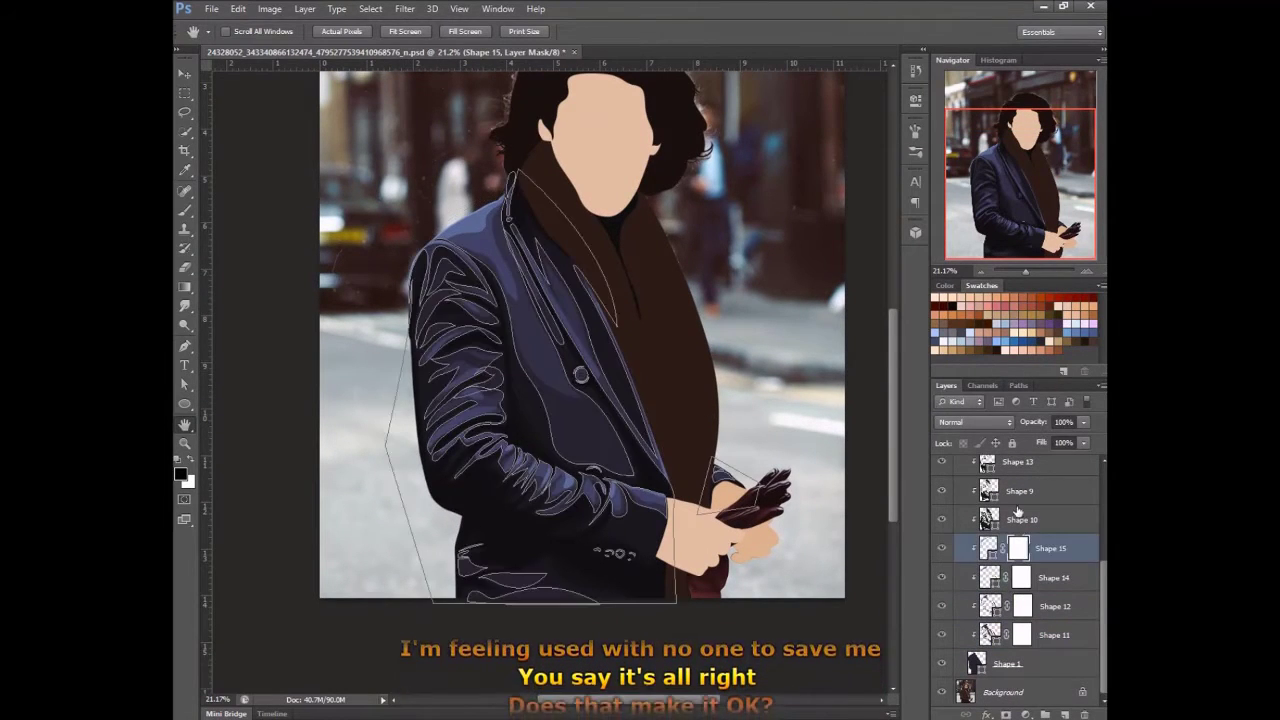
{"action": "left_click", "coordinate": [1030, 491]}
{"action": "left_click", "coordinate": [1005, 715]}
{"action": "left_click", "coordinate": [1017, 461]}
{"action": "scroll", "coordinate": [1020, 560], "scroll_direction": "up", "scroll_amount": 2}
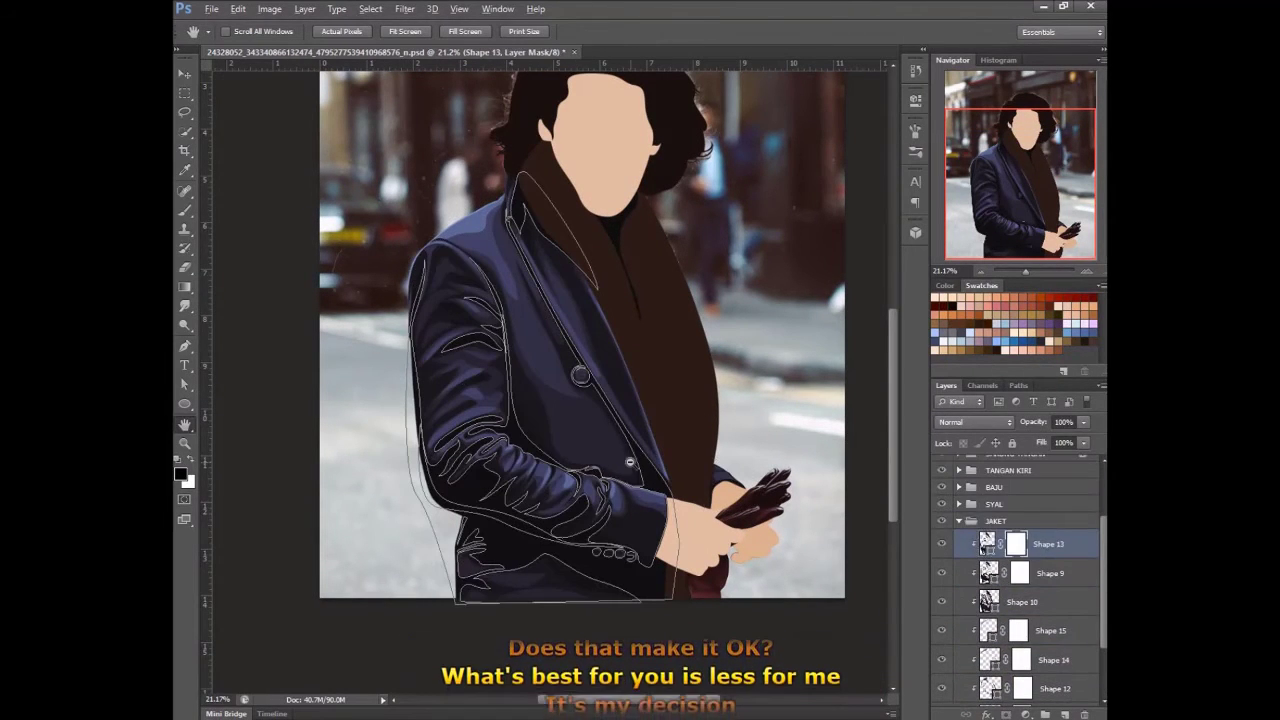
{"action": "scroll", "coordinate": [630, 462], "scroll_direction": "up", "scroll_amount": 3}
{"action": "scroll", "coordinate": [630, 480], "scroll_direction": "up", "scroll_amount": 2}
- Switch to the brush and shrink it to 300 px for mask painting
{"action": "key", "text": "b"}
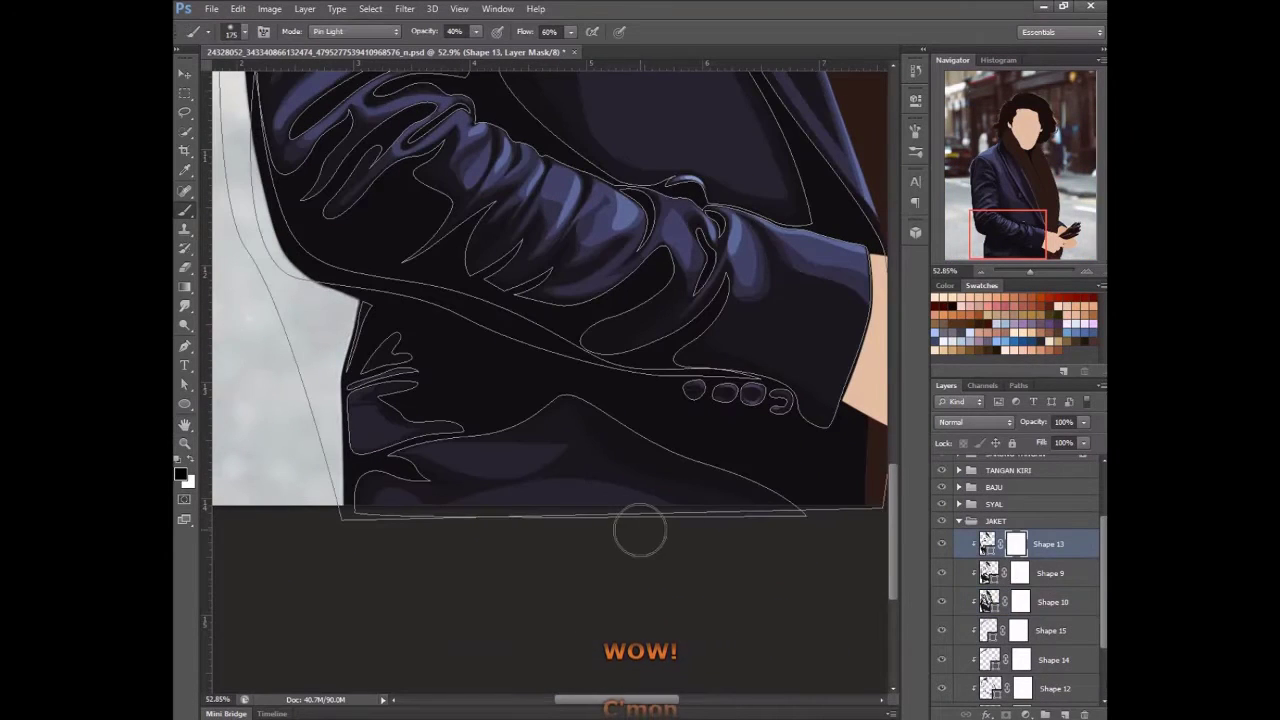
{"action": "right_click", "coordinate": [1016, 543]}
{"action": "key", "text": "Escape"}
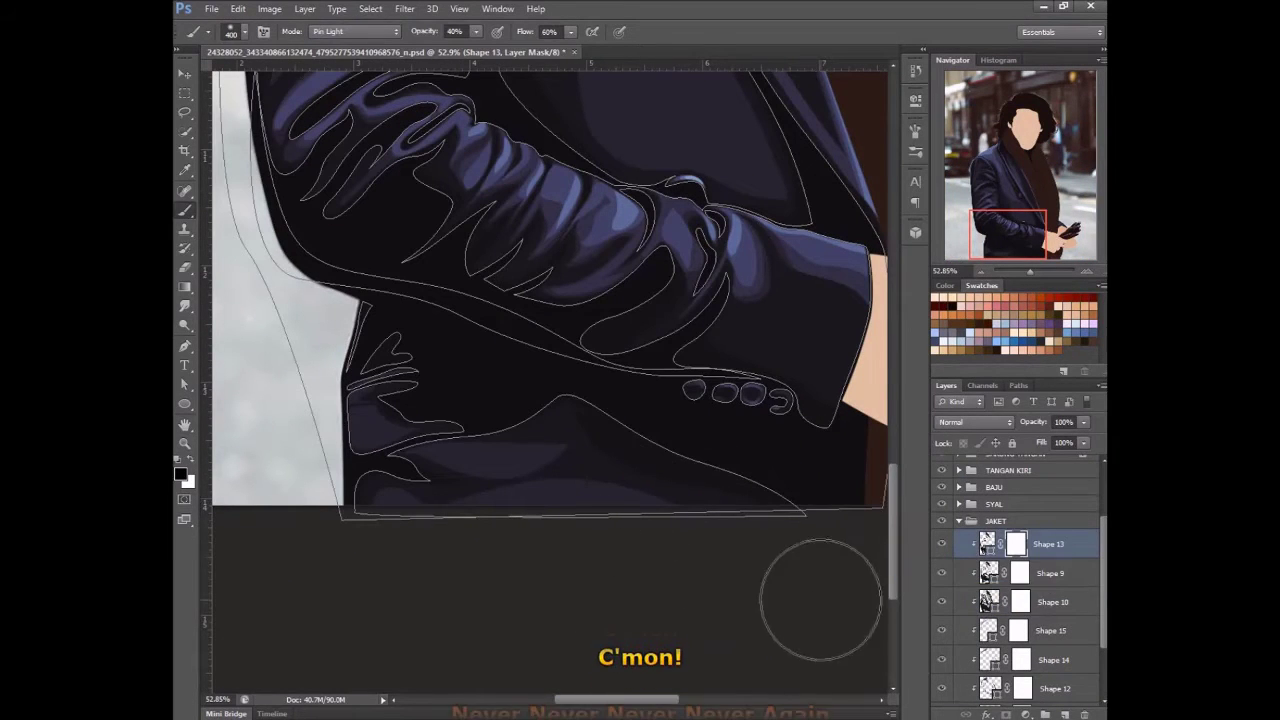
{"action": "key", "text": "bracketleft"}
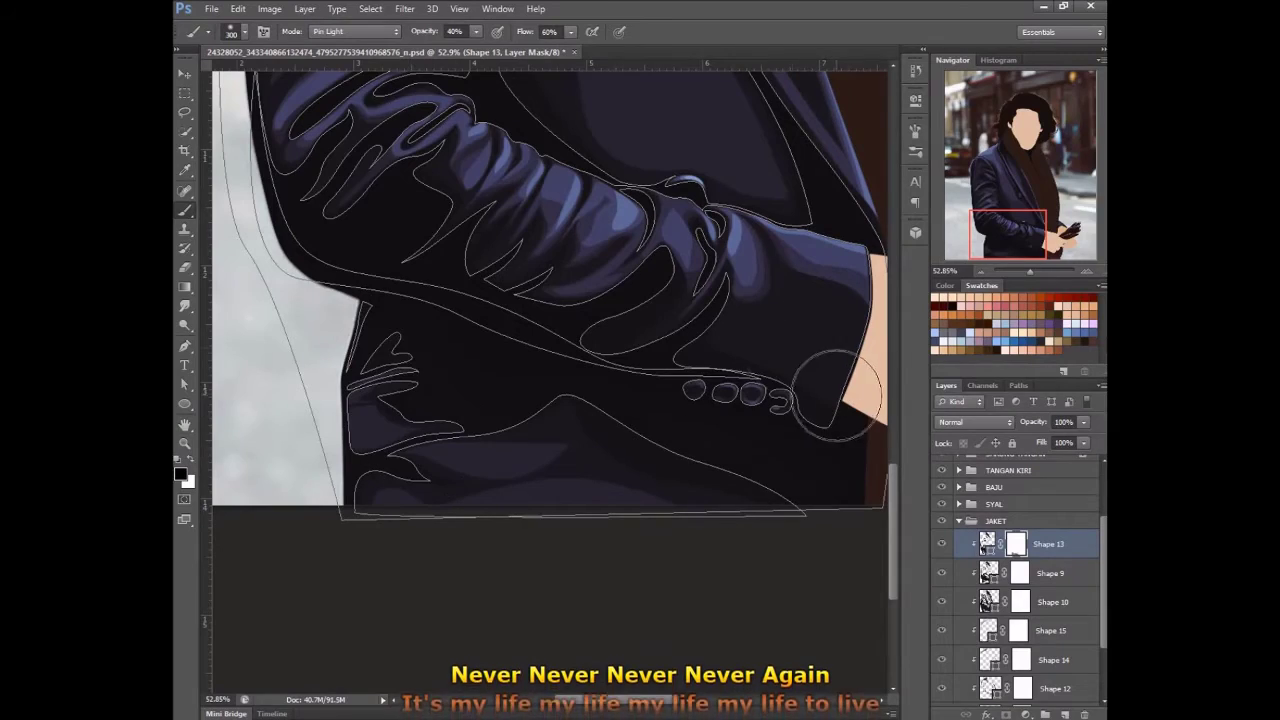
- Pan along the jacket sleeve and zoom in on the hand and cuff
{"action": "mouse_move", "coordinate": [700, 331]}
{"action": "left_mouse_down"}
{"action": "mouse_move", "coordinate": [700, 428]}
{"action": "mouse_move", "coordinate": [652, 502]}
{"action": "left_mouse_up"}
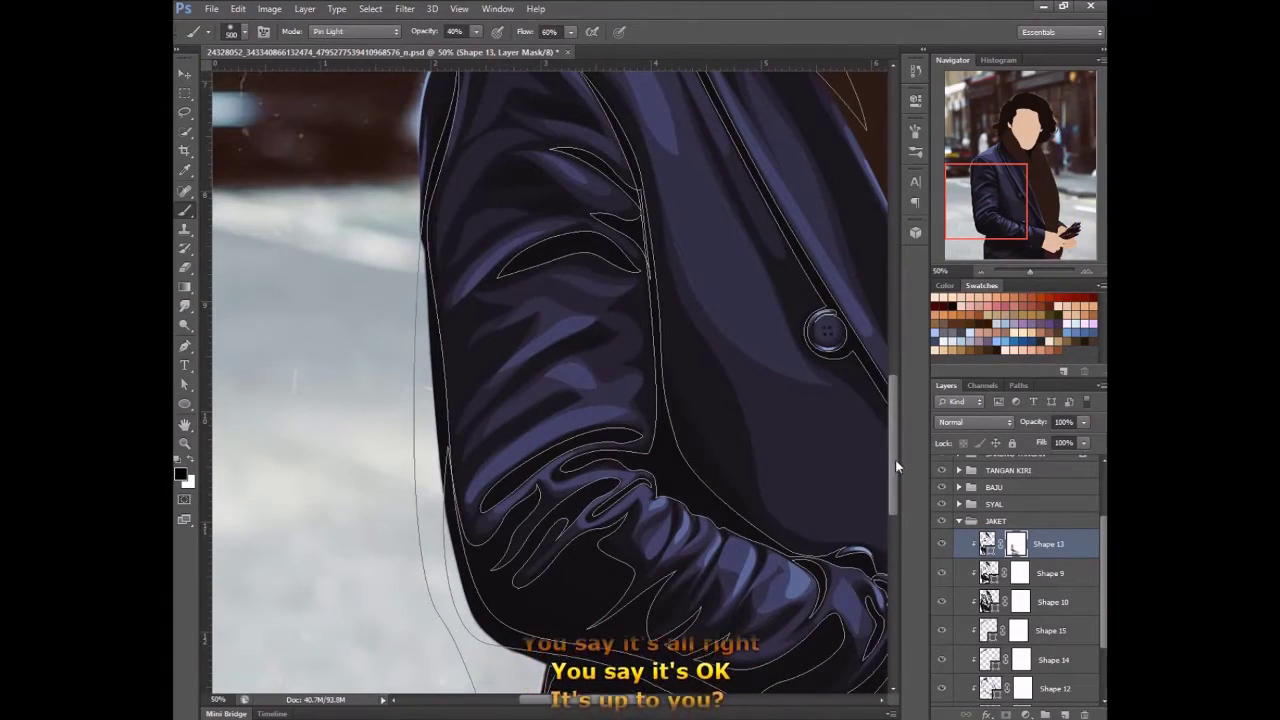
{"action": "scroll", "coordinate": [428, 400], "scroll_direction": "up", "scroll_amount": 4}
{"action": "scroll", "coordinate": [718, 560], "scroll_direction": "right", "scroll_amount": 5}
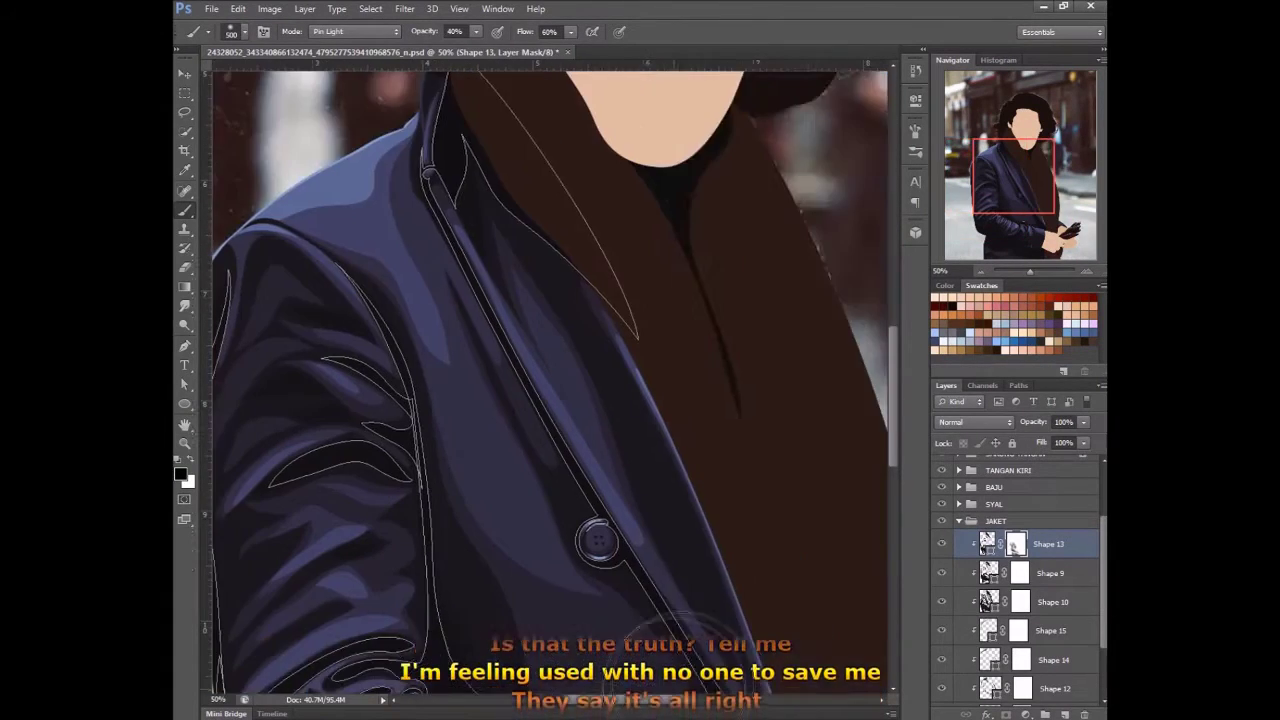
{"action": "scroll", "coordinate": [600, 520], "scroll_direction": "down", "scroll_amount": 5}
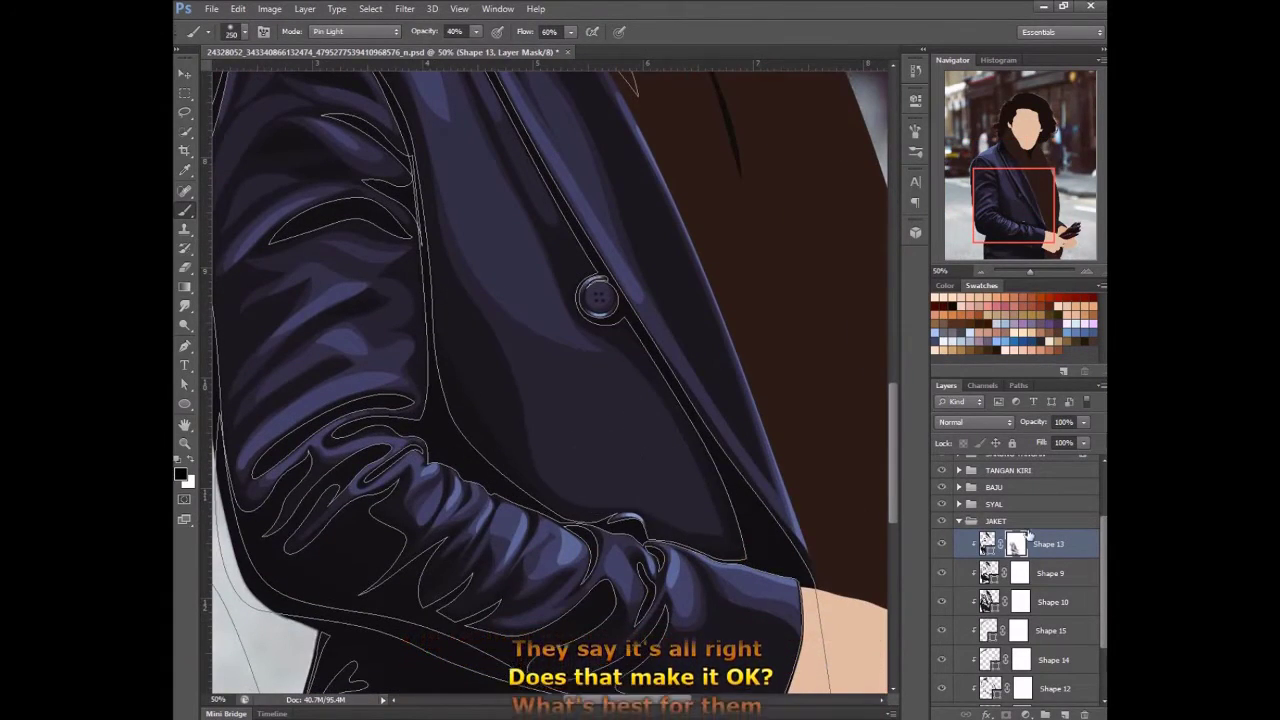
{"action": "scroll", "coordinate": [1030, 537], "scroll_direction": "up", "scroll_amount": 3}
{"action": "scroll", "coordinate": [532, 395], "scroll_direction": "up", "scroll_amount": 3}
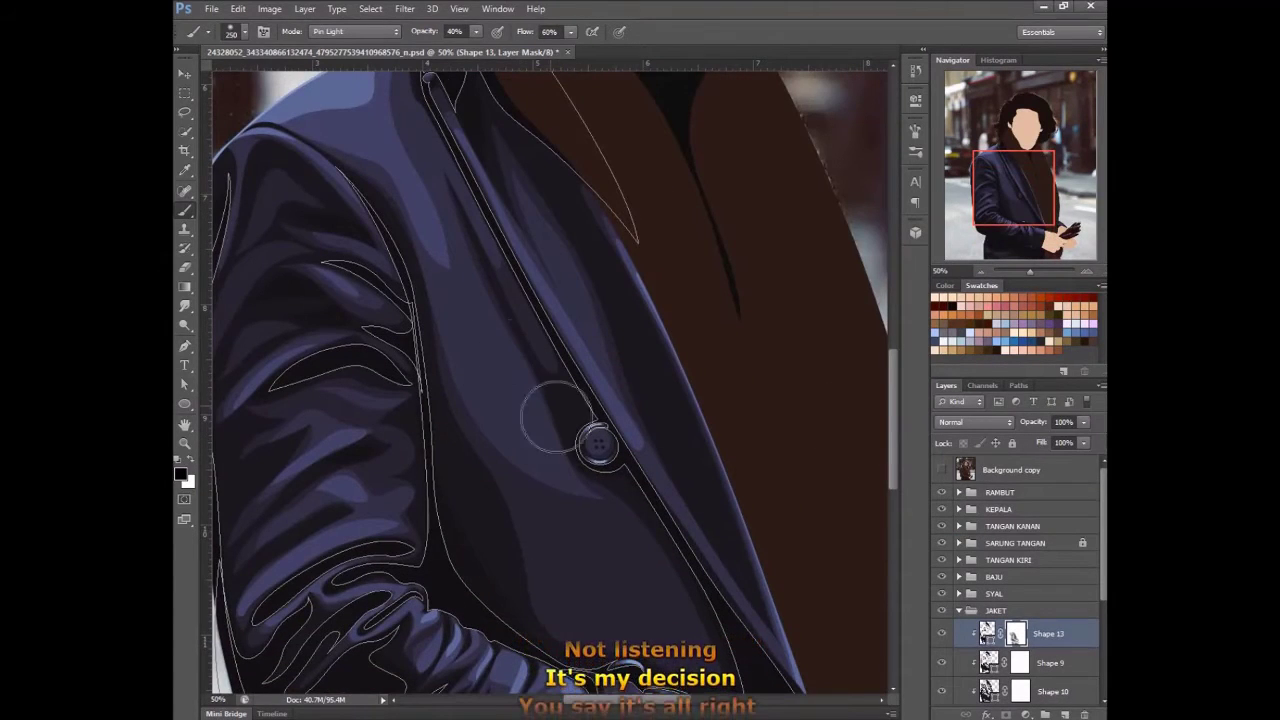
{"action": "scroll", "coordinate": [452, 170], "scroll_direction": "up", "scroll_amount": 2}
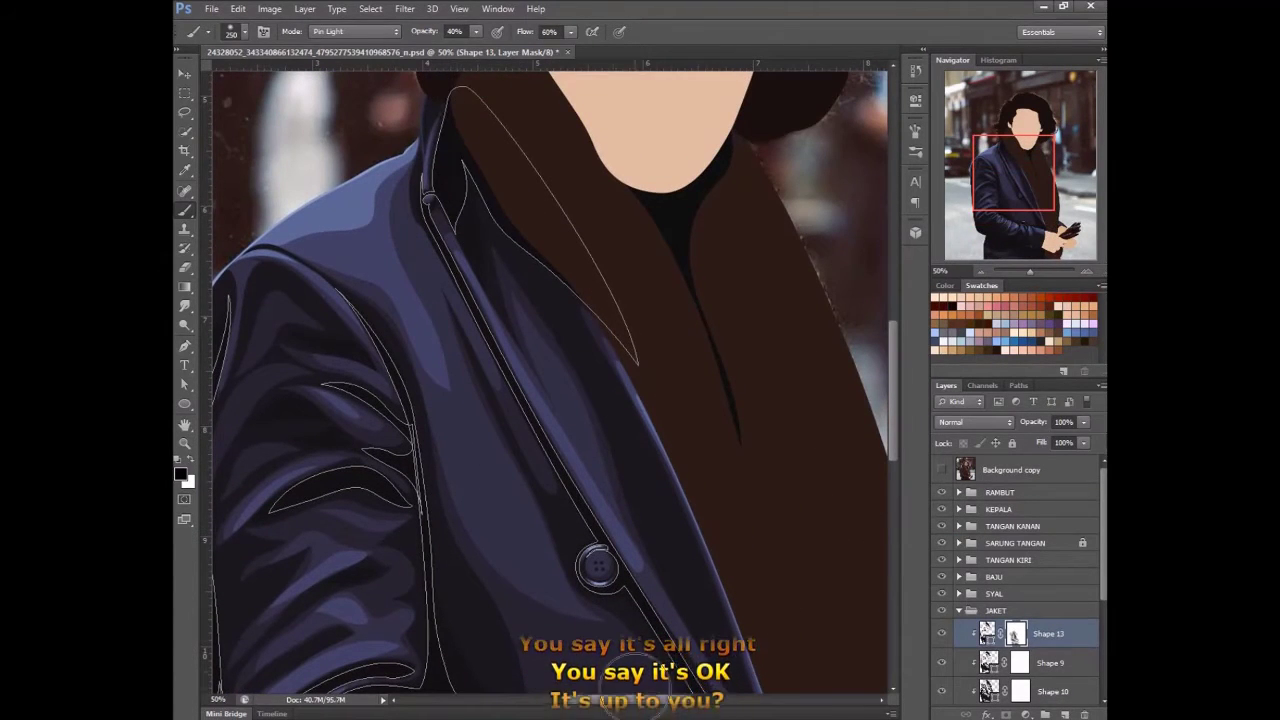
{"action": "scroll", "coordinate": [598, 567], "scroll_direction": "right", "scroll_amount": 4}
{"action": "scroll", "coordinate": [665, 448], "scroll_direction": "down", "scroll_amount": 8}
{"action": "left_click", "coordinate": [979, 481]}
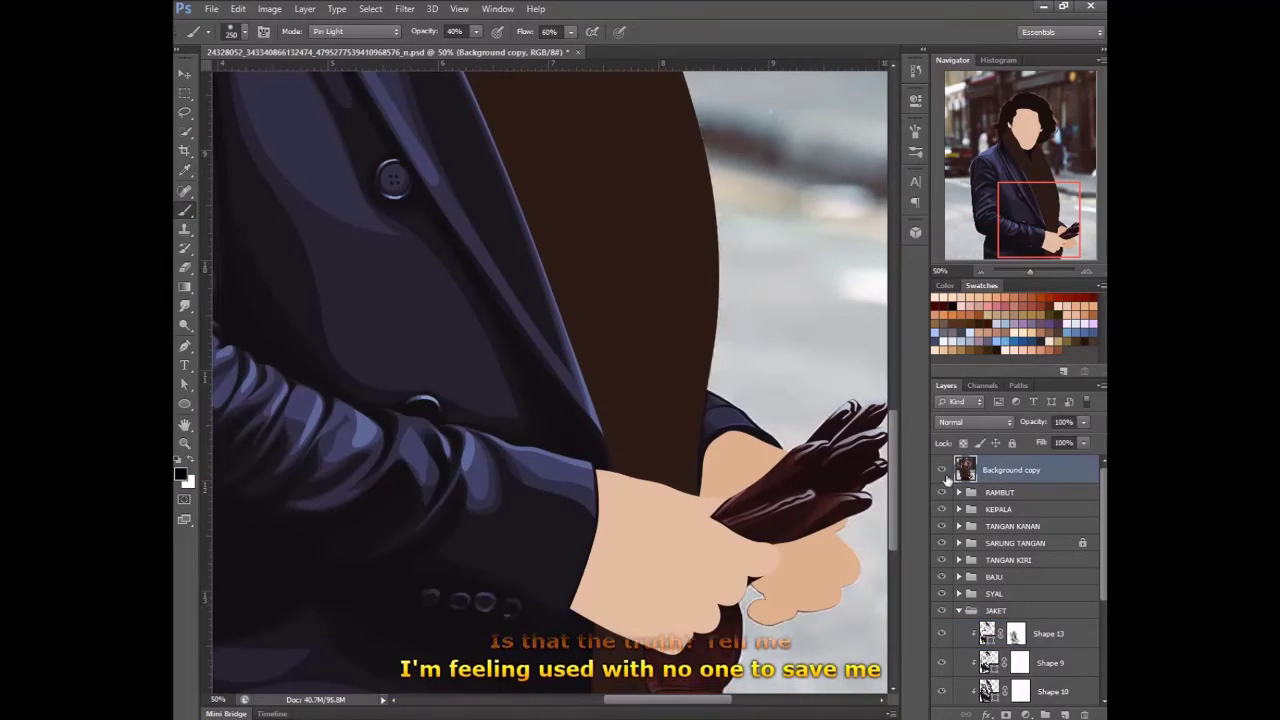
{"action": "scroll", "coordinate": [550, 400], "scroll_direction": "up", "scroll_amount": 5}
- Select Shape 13, then toggle the original photo to compare the jacket
{"action": "left_click", "coordinate": [987, 633]}
{"action": "key", "text": "p"}
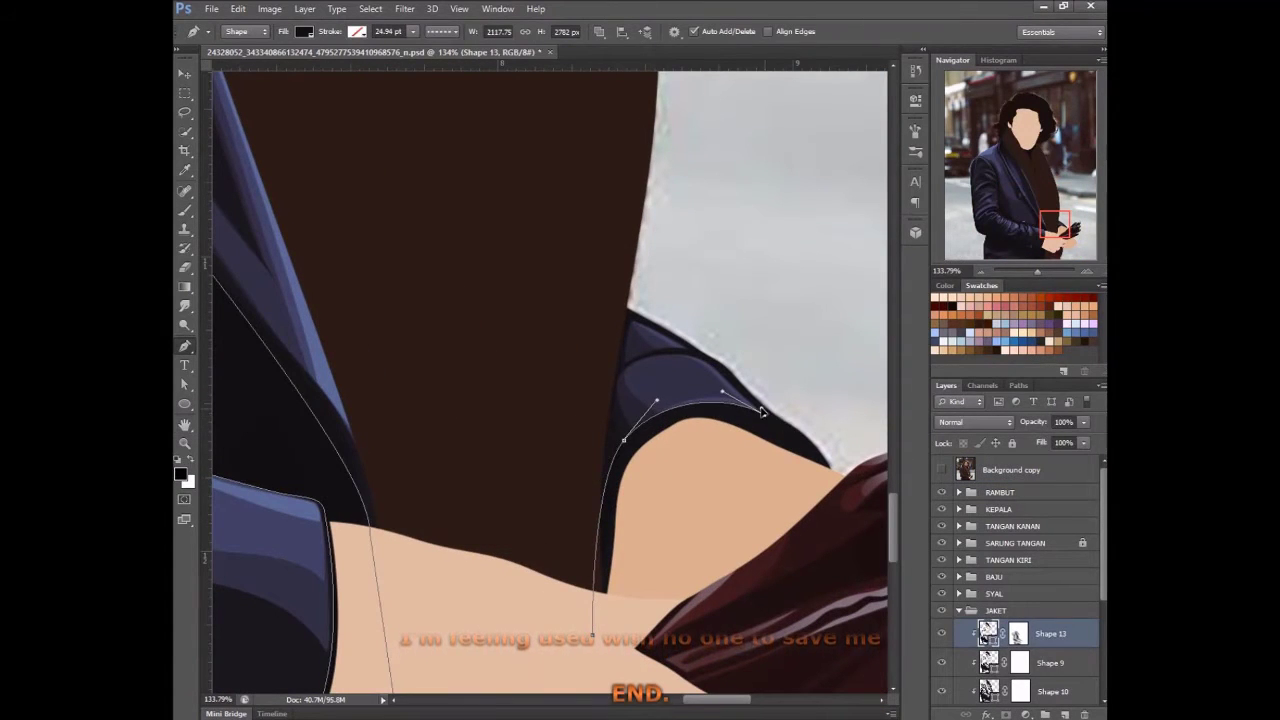
{"action": "left_click", "coordinate": [1005, 470]}
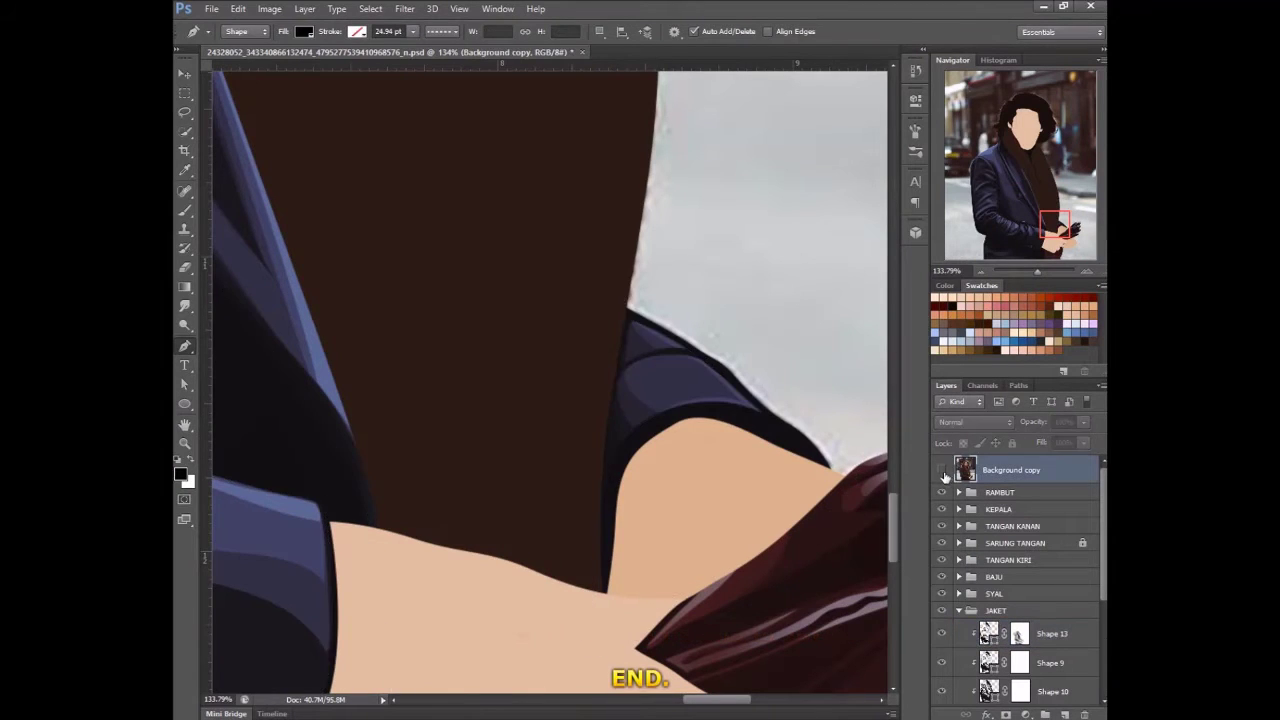
{"action": "left_click", "coordinate": [942, 469]}
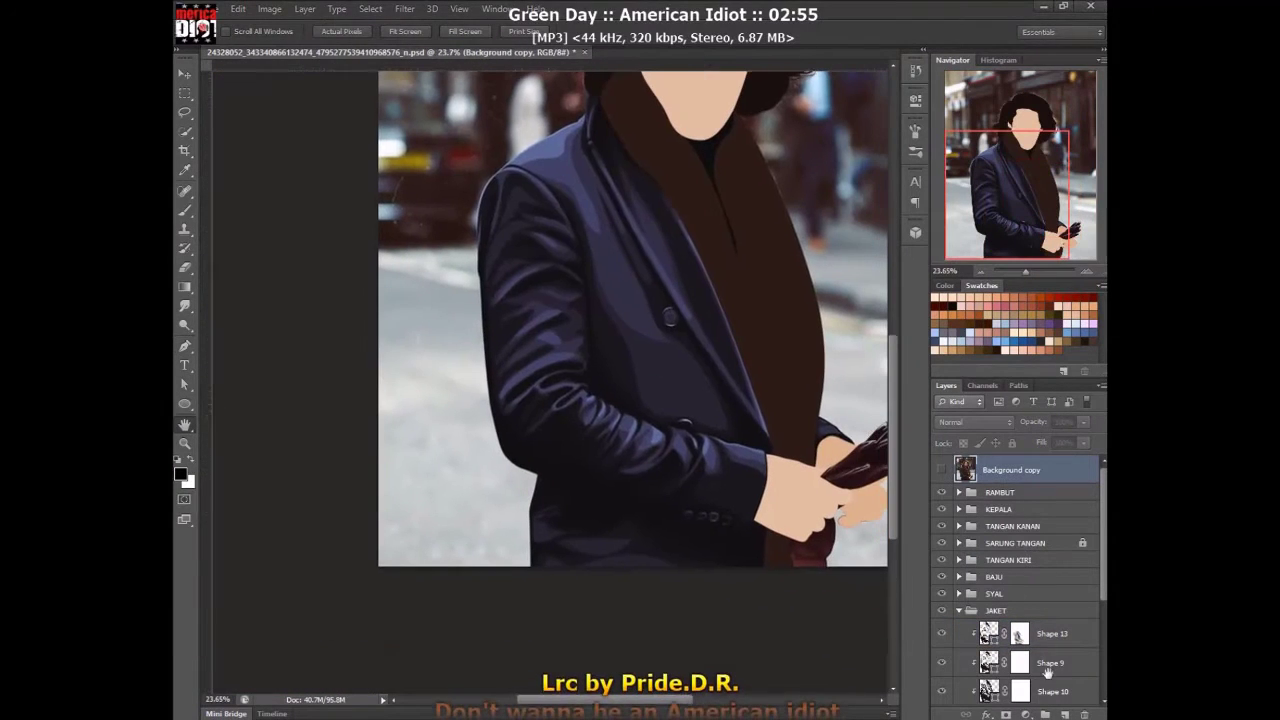
- Paint the jacket highlight masks with a soft brush, switching between 500 px and finer sizes
{"action": "key", "text": "bracketright"}
{"action": "key", "text": "bracketright"}
{"action": "key", "text": "bracketright"}
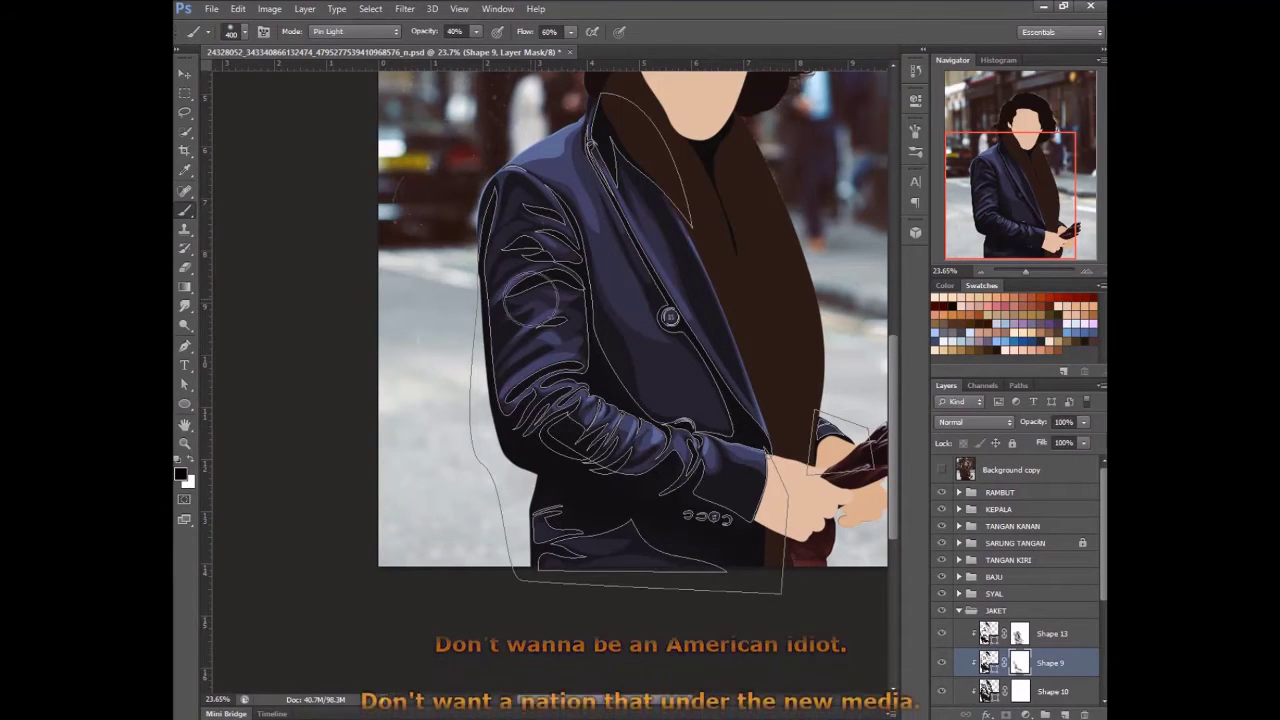
{"action": "key", "text": "bracketleft"}
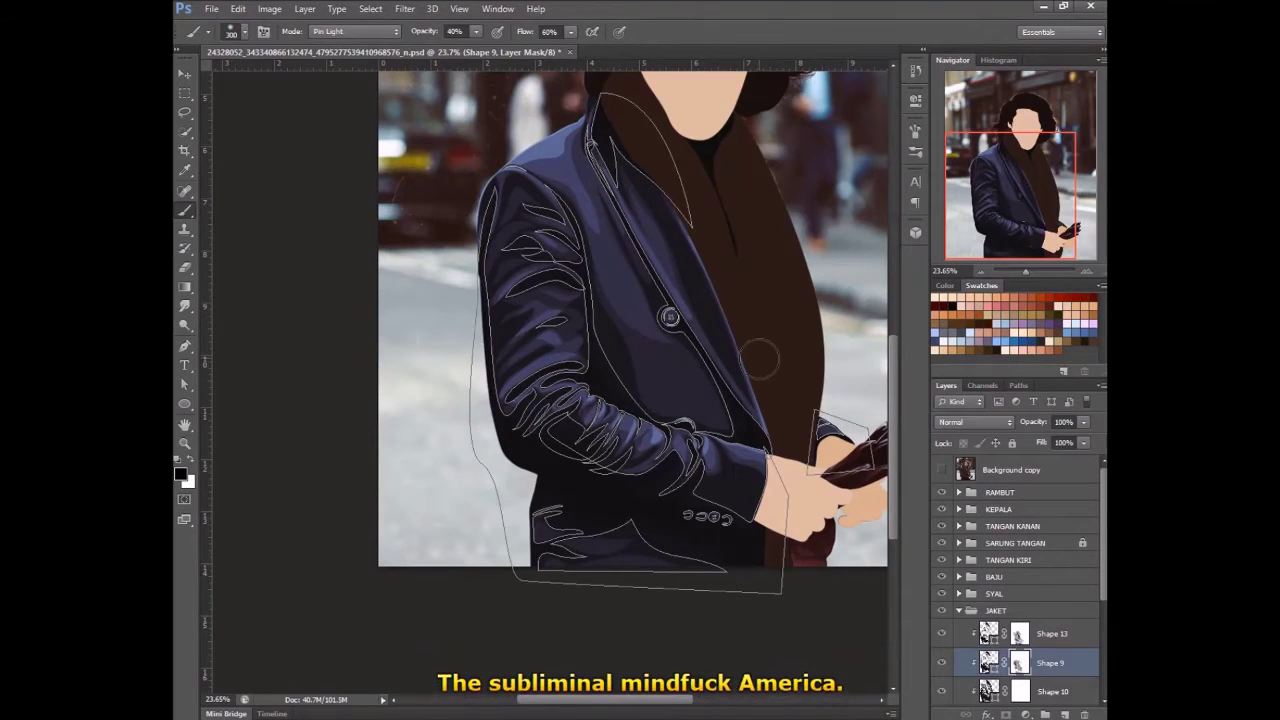
{"action": "key", "text": "alt+bracketleft"}
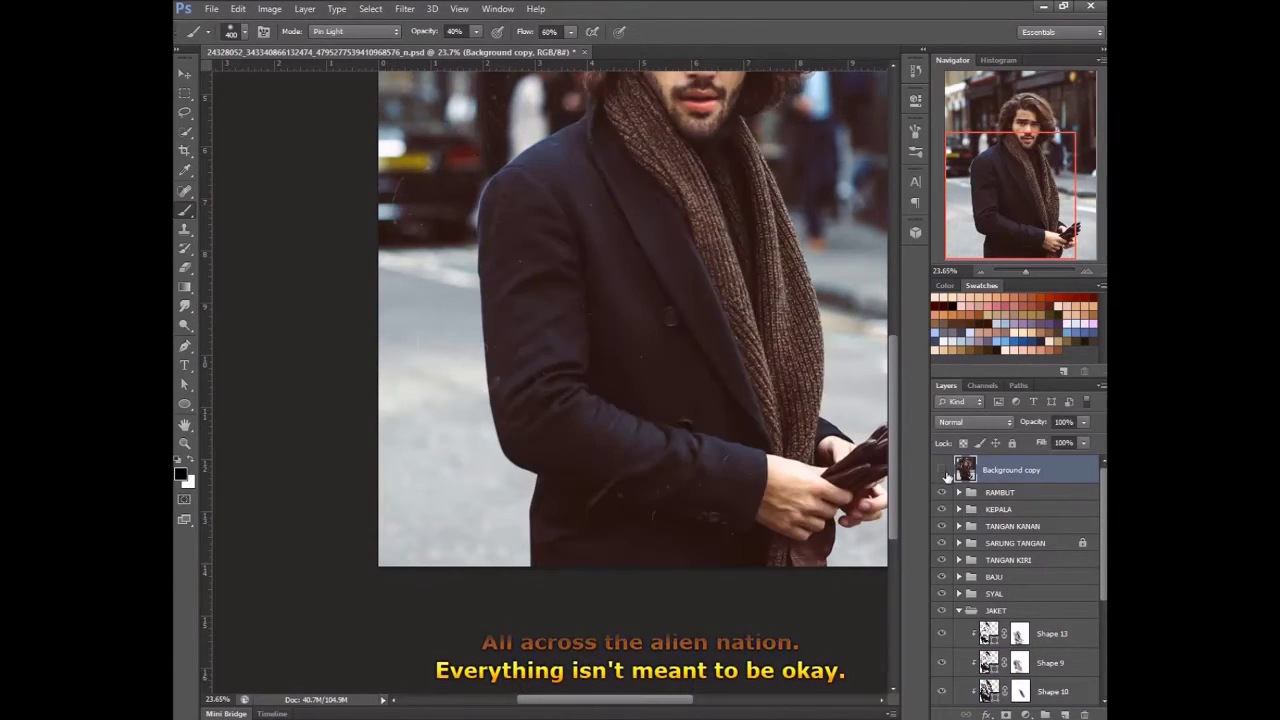
{"action": "right_click", "coordinate": [1019, 691]}
{"action": "key", "text": "Escape"}
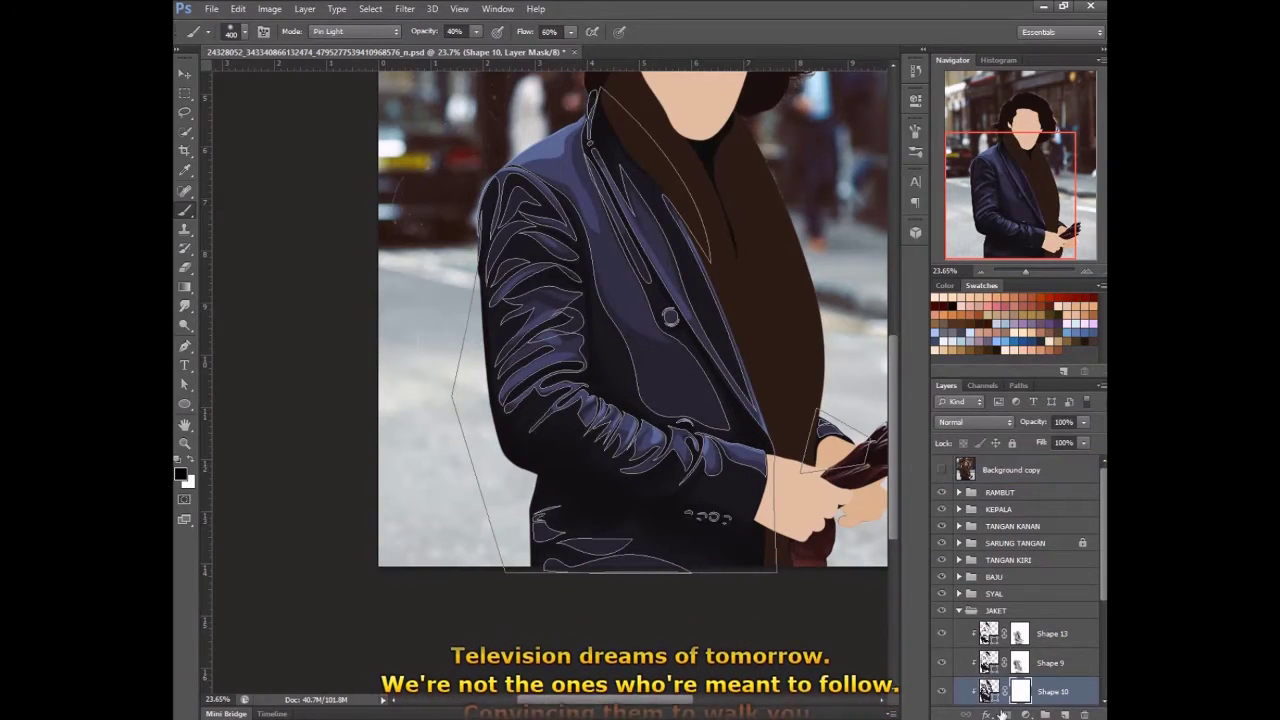
{"action": "key", "text": "bracketright"}
{"action": "key", "text": "bracketright"}
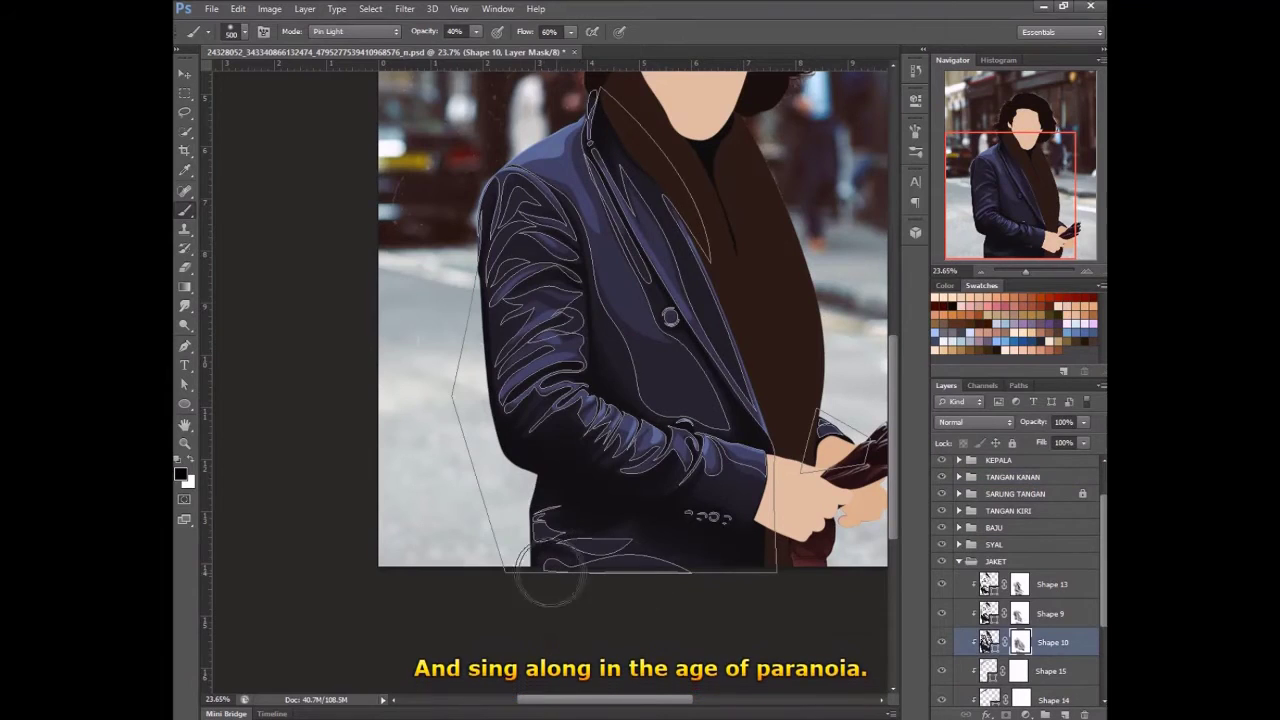
{"action": "key", "text": "bracketleft"}
{"action": "key", "text": "bracketleft"}
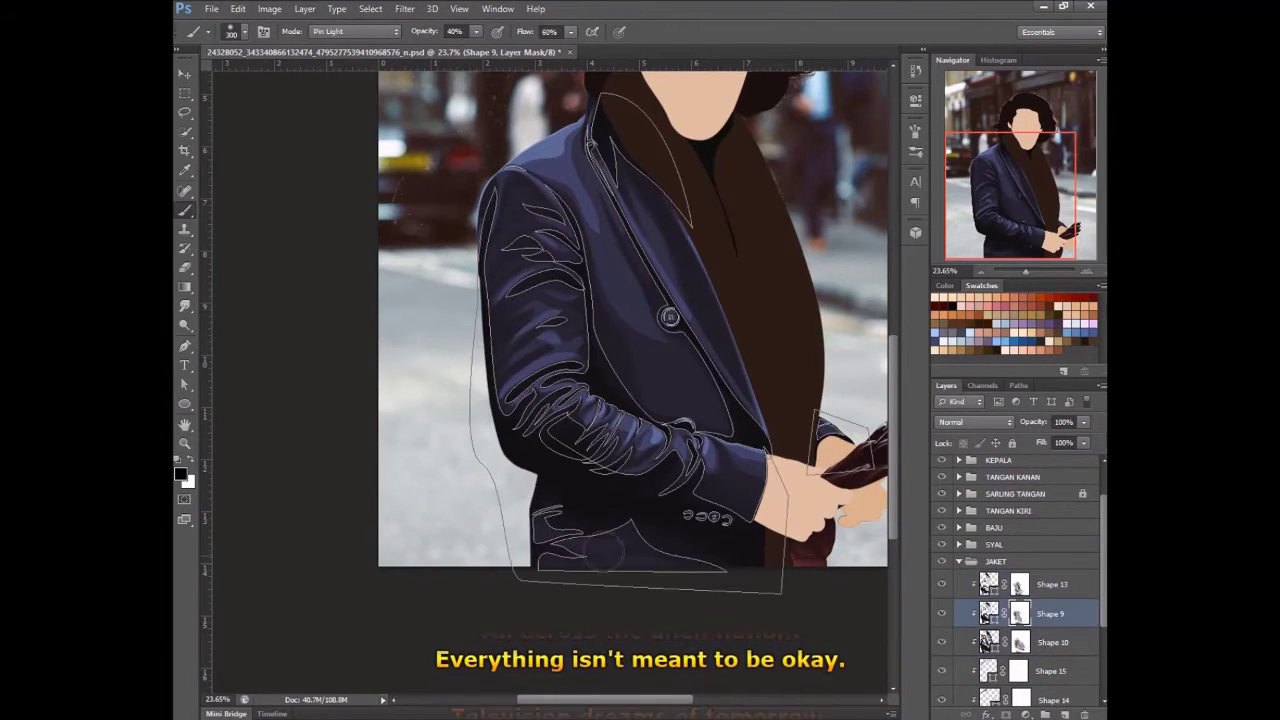
{"action": "left_click", "coordinate": [980, 530]}
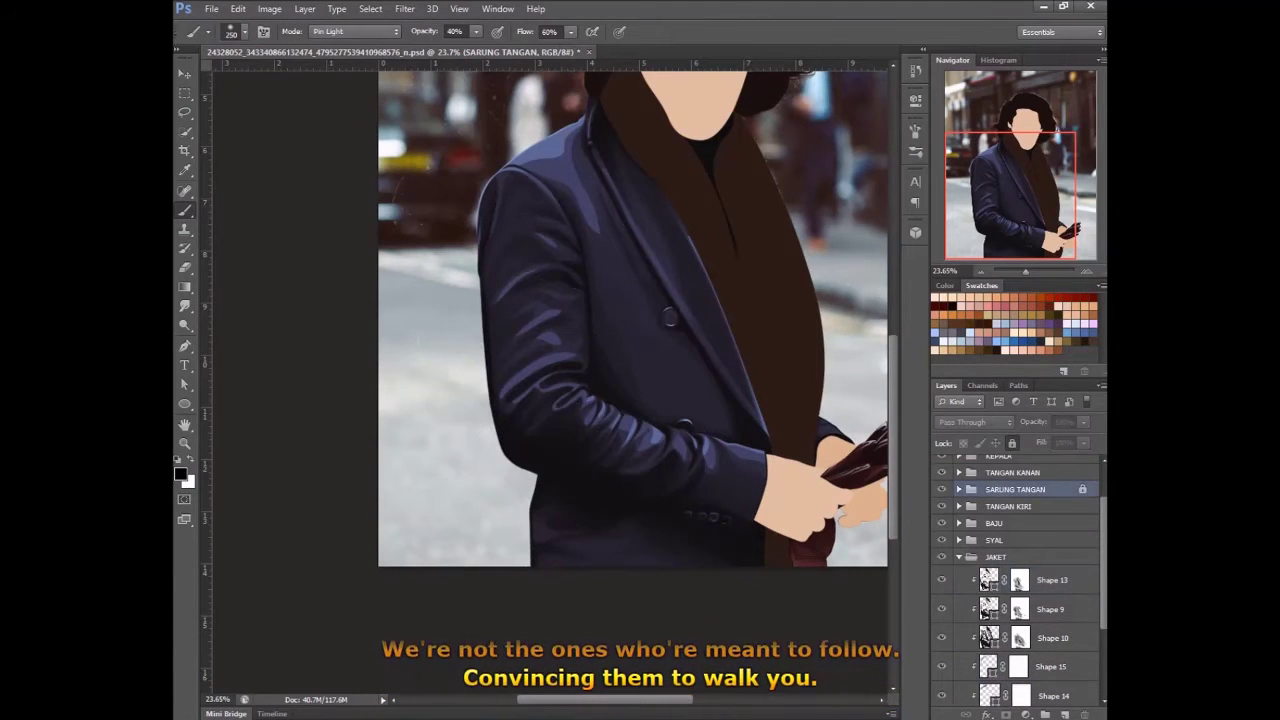
- Paint the Shape 12, 11 and 14 masks to soften their highlights into the coat
{"action": "left_click", "coordinate": [1022, 626]}
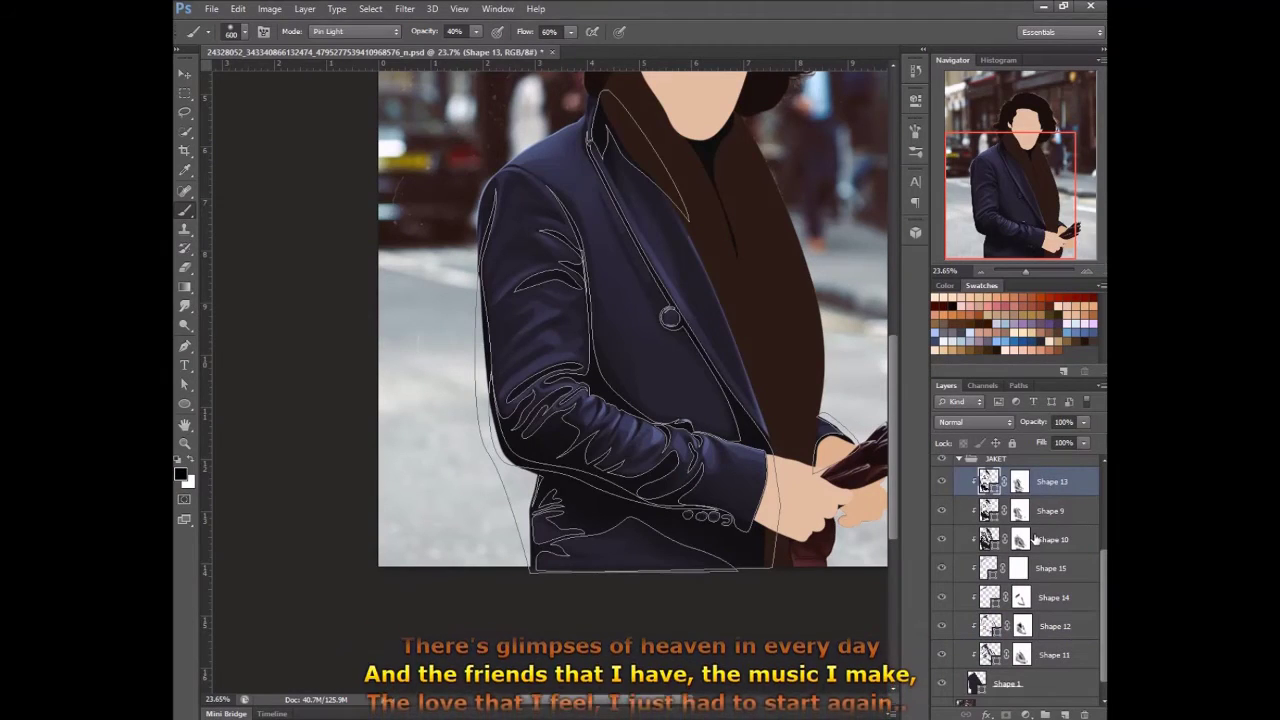
{"action": "left_click", "coordinate": [1021, 655]}
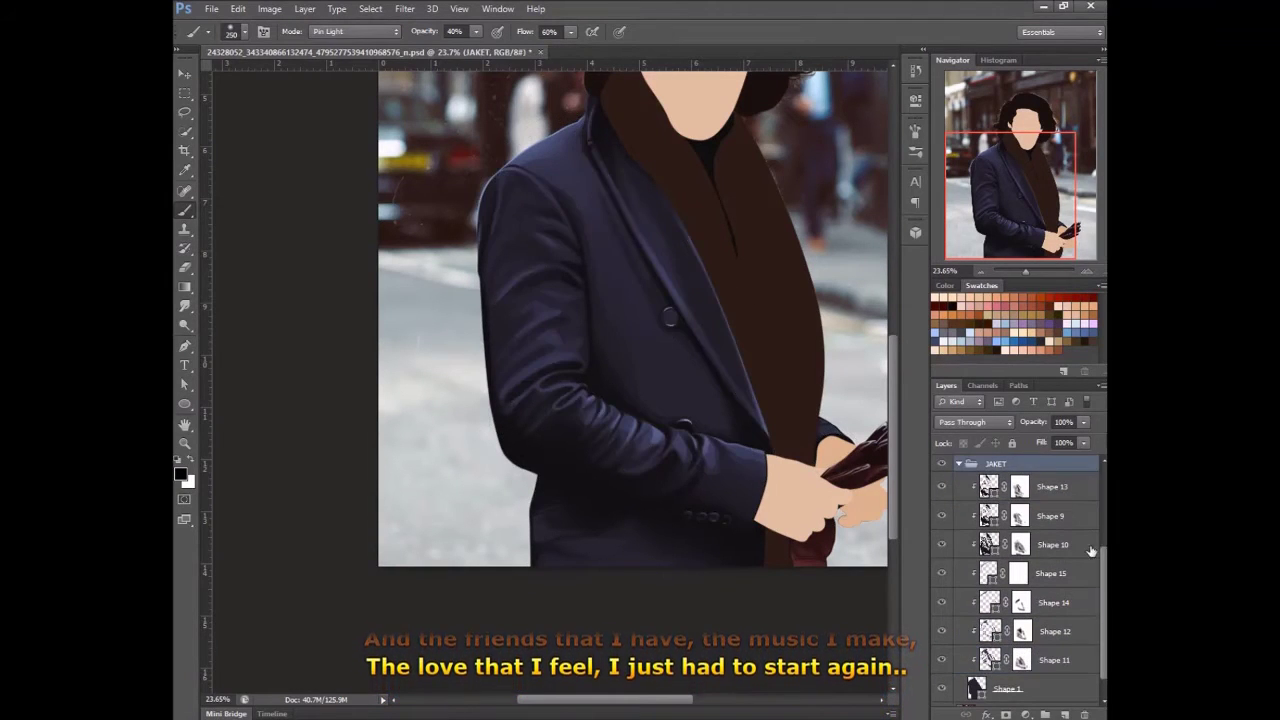
{"action": "left_click", "coordinate": [1021, 631]}
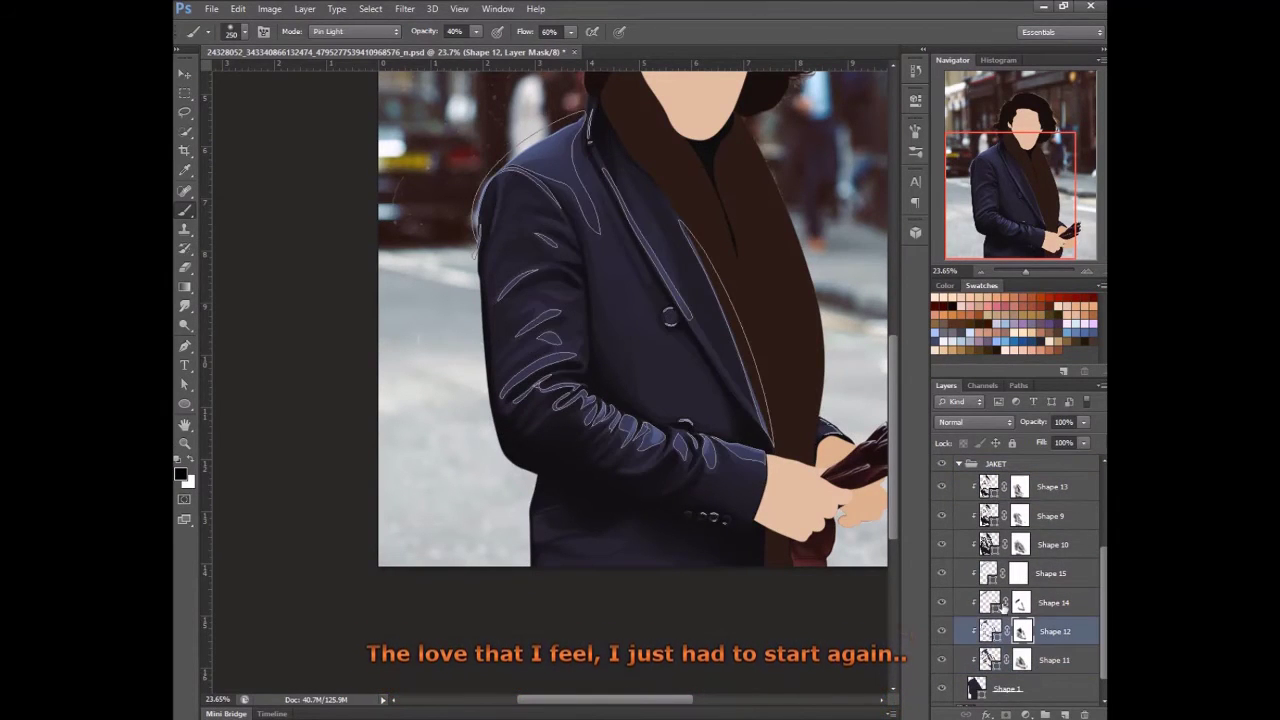
{"action": "left_click", "coordinate": [1021, 602]}
{"action": "left_click", "coordinate": [1021, 573]}
{"action": "left_click", "coordinate": [1021, 602]}
{"action": "left_click", "coordinate": [1021, 631]}
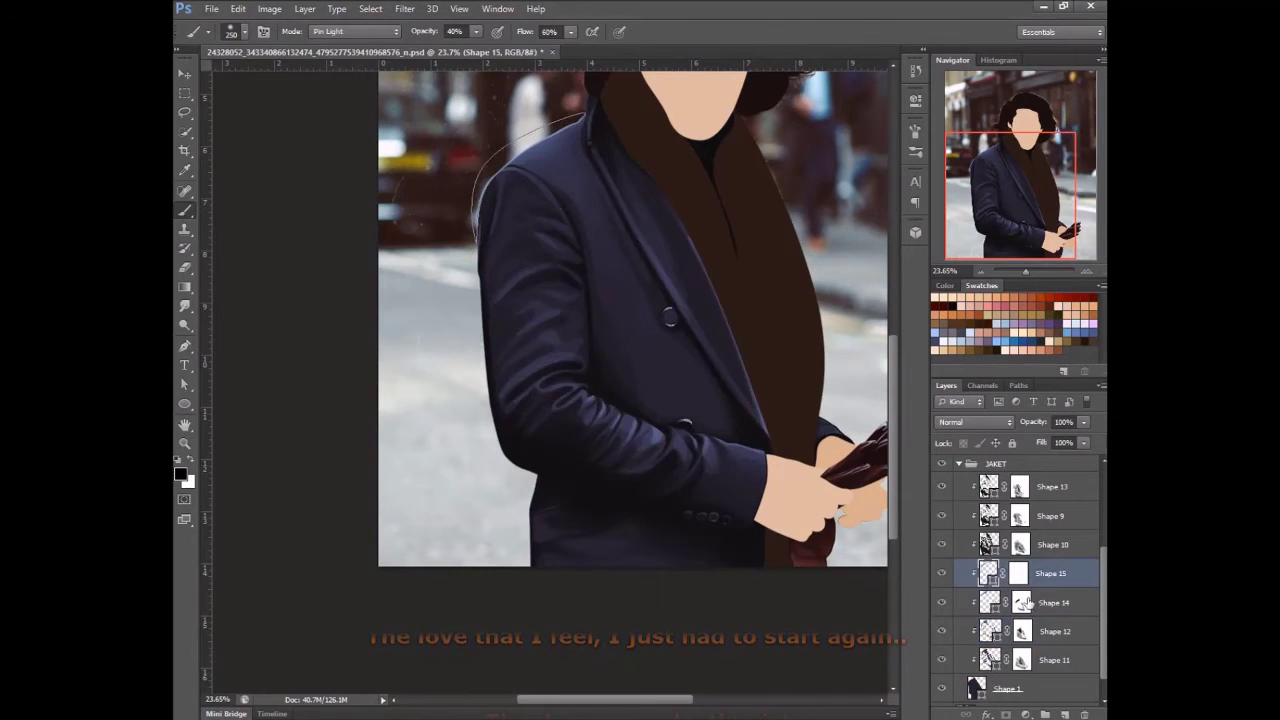
- Step through the Shape 14 and 15 masks, then jump to the top photo layer and zoom out
{"action": "key", "text": "alt+bracketright"}
{"action": "key", "text": "alt+bracketright"}
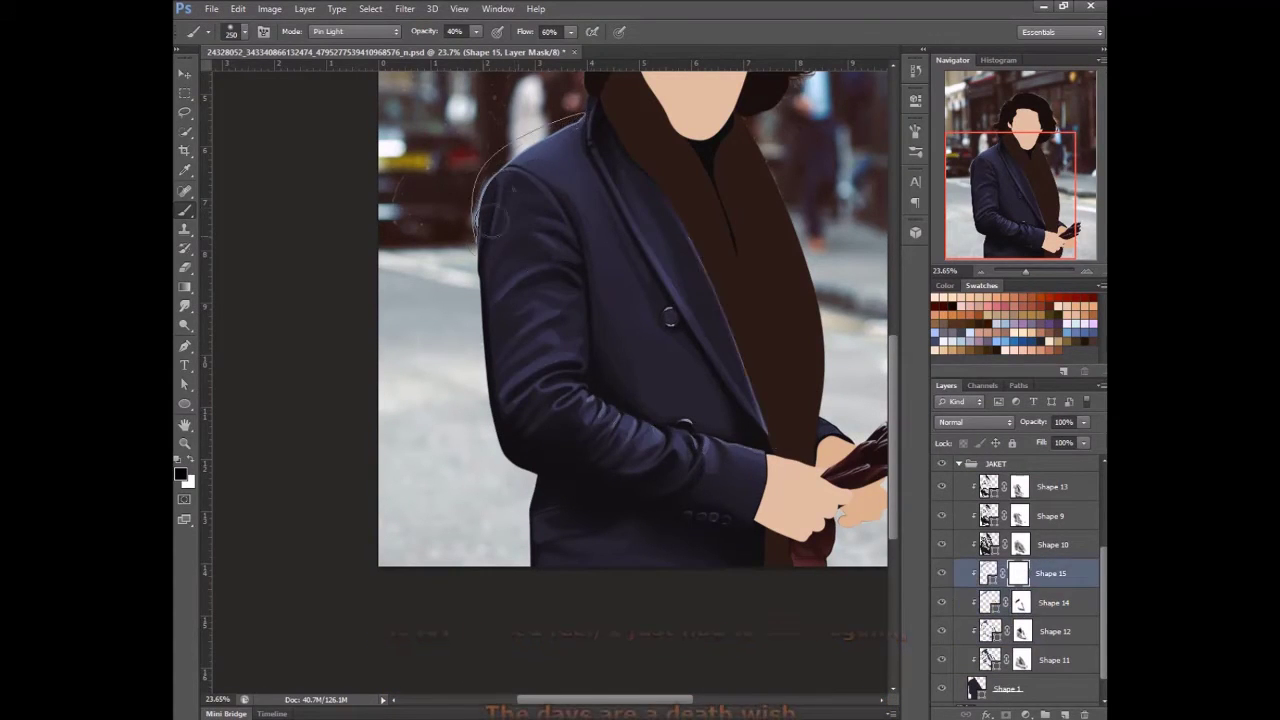
{"action": "key", "text": "alt+bracketright"}
{"action": "key", "text": "alt+period"}
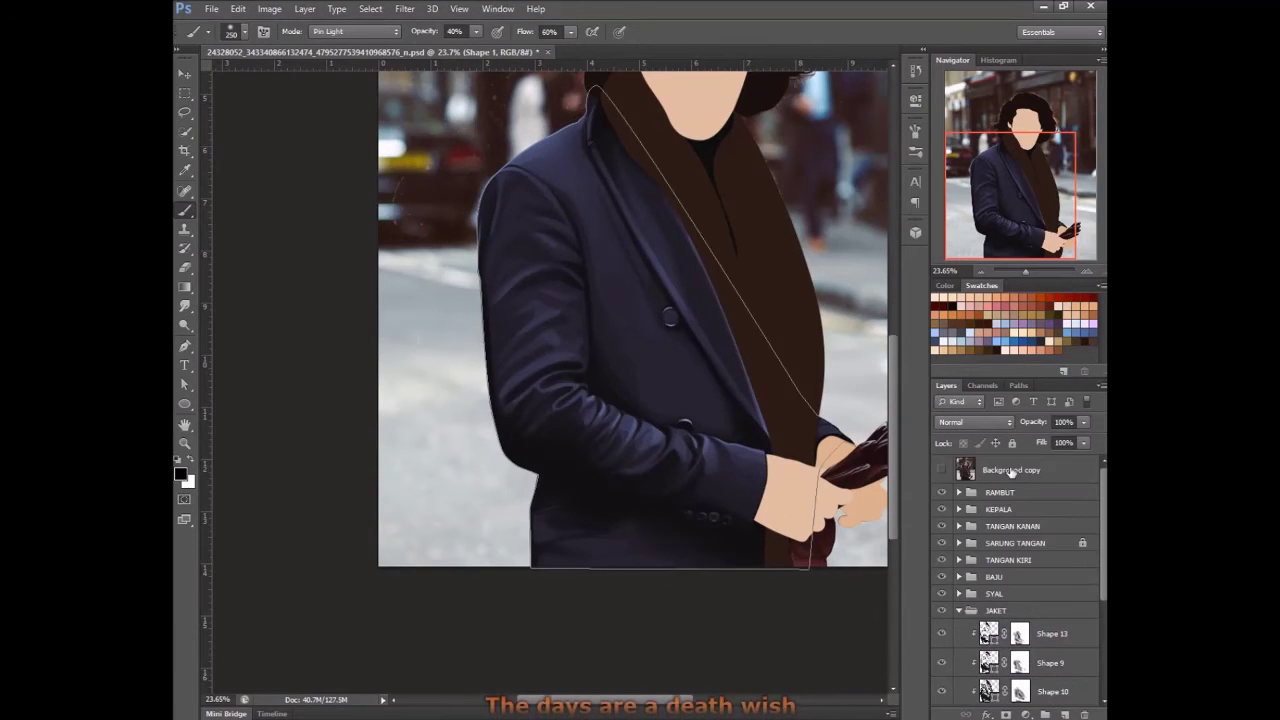
{"action": "key", "text": "ctrl+minus"}
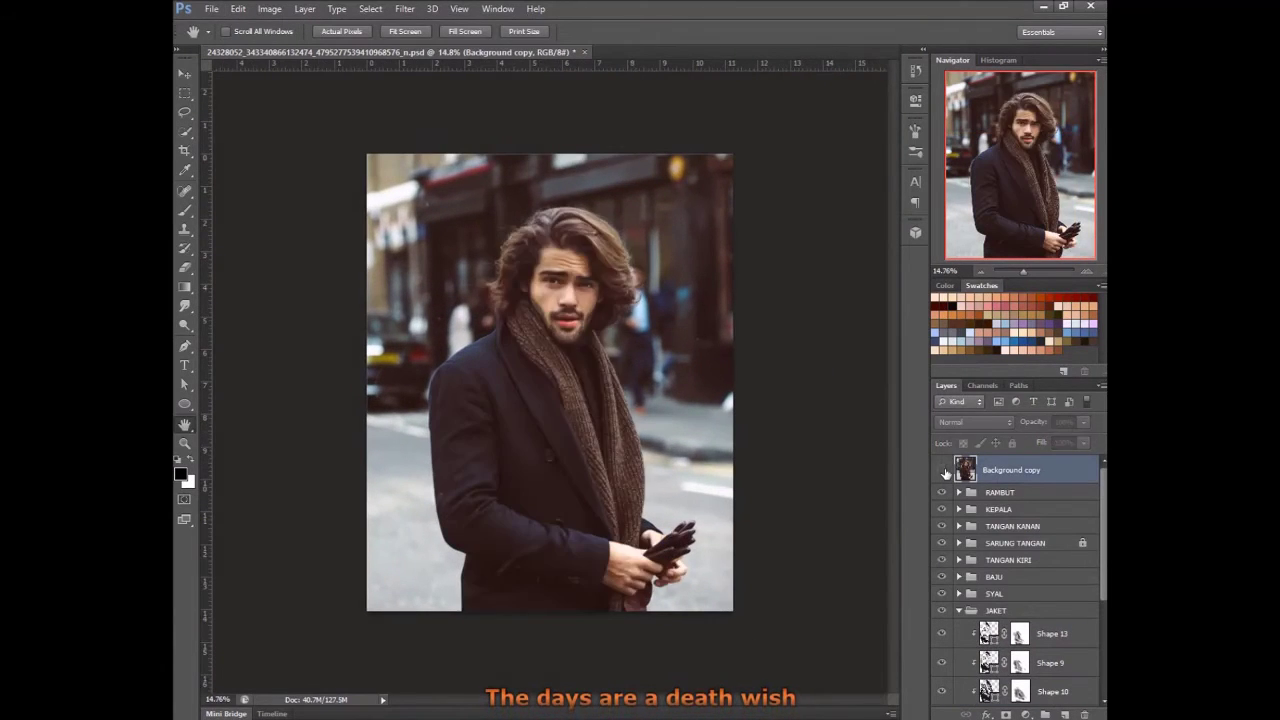
- Add a Color Lookup adjustment and, after trying several looks, set it to filmstock_50.3dl
{"action": "left_click", "coordinate": [1030, 713]}
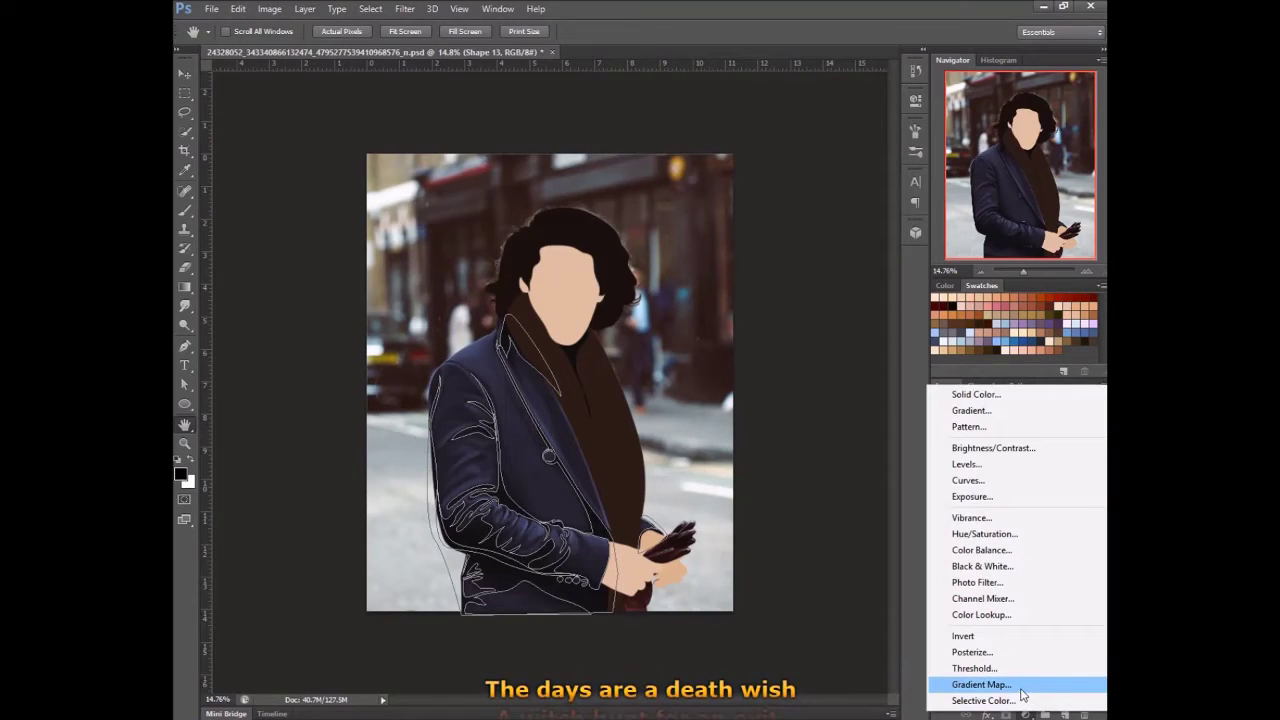
{"action": "left_click", "coordinate": [982, 614]}
{"action": "left_click", "coordinate": [827, 135]}
{"action": "left_click", "coordinate": [827, 160]}
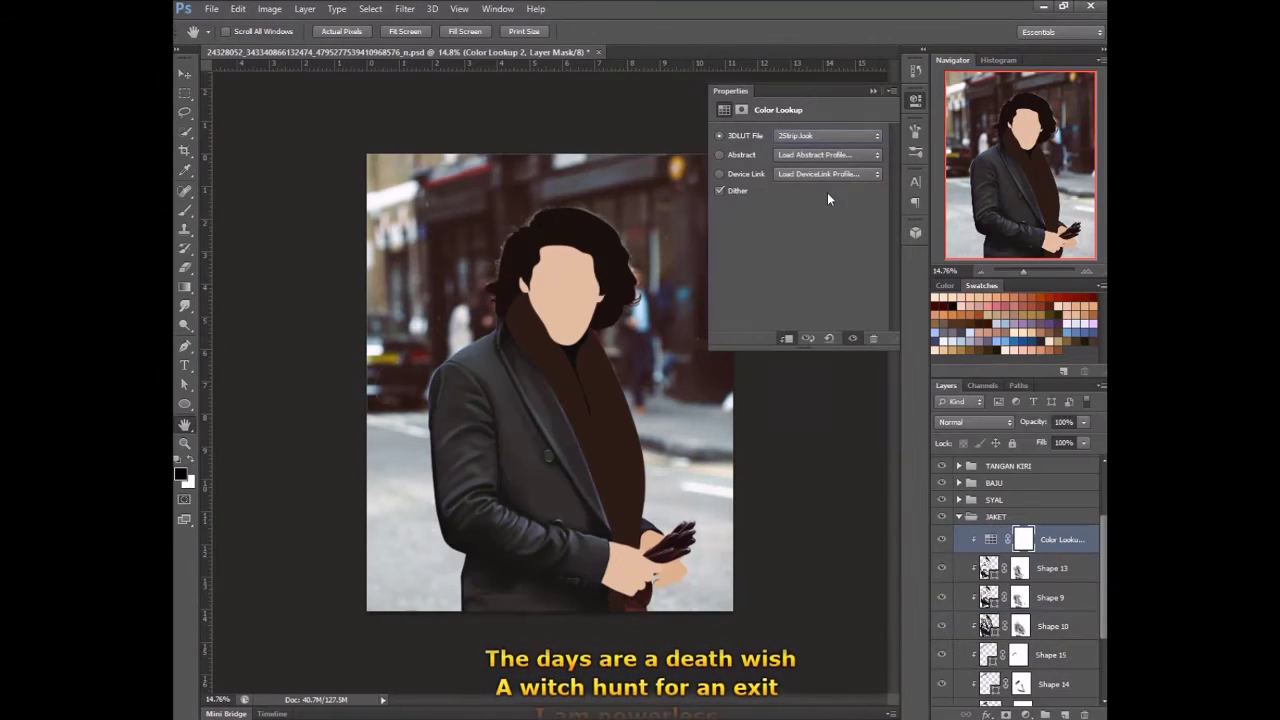
{"action": "key", "text": "Down"}
{"action": "key", "text": "Down"}
{"action": "key", "text": "Down"}
{"action": "left_click", "coordinate": [853, 338]}
{"action": "left_click", "coordinate": [853, 338]}
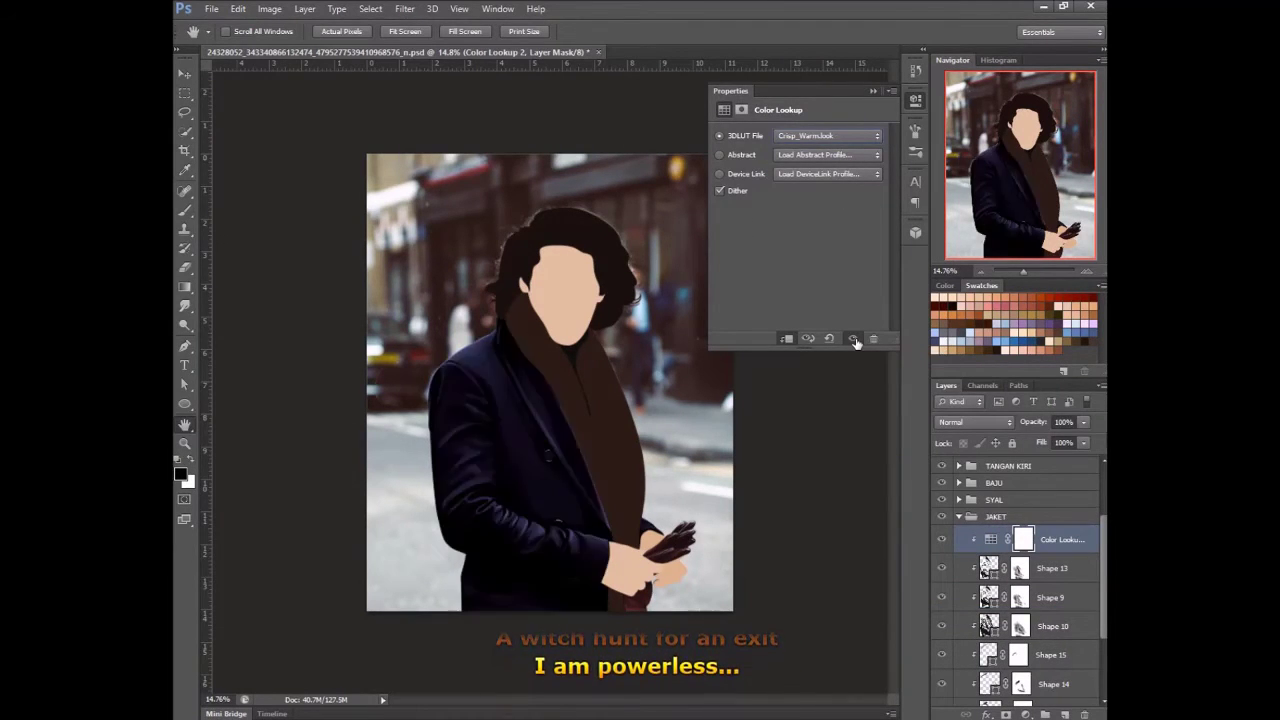
{"action": "key", "text": "Down"}
{"action": "key", "text": "Down"}
{"action": "key", "text": "Down"}
{"action": "key", "text": "Down"}
{"action": "key", "text": "Down"}
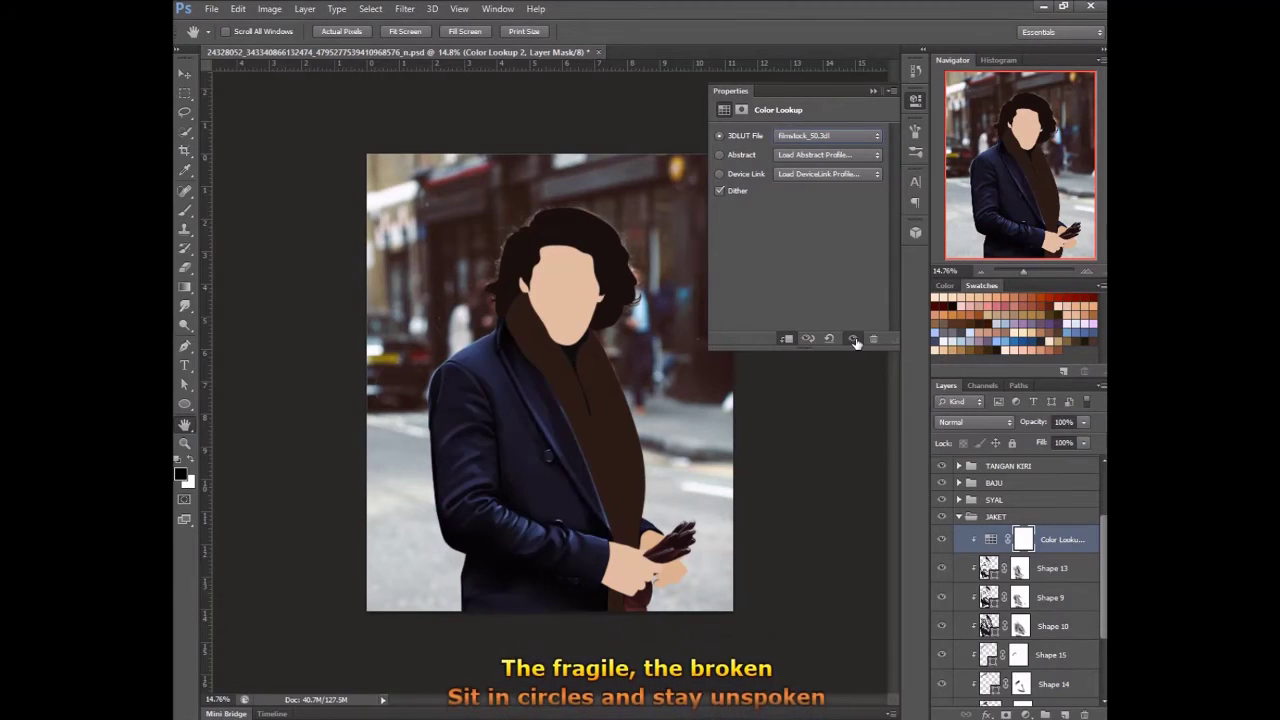
{"action": "left_click", "coordinate": [855, 341]}
{"action": "left_click", "coordinate": [855, 341]}
{"action": "key", "text": "Down"}
{"action": "left_click", "coordinate": [827, 135]}
{"action": "left_click", "coordinate": [822, 221]}
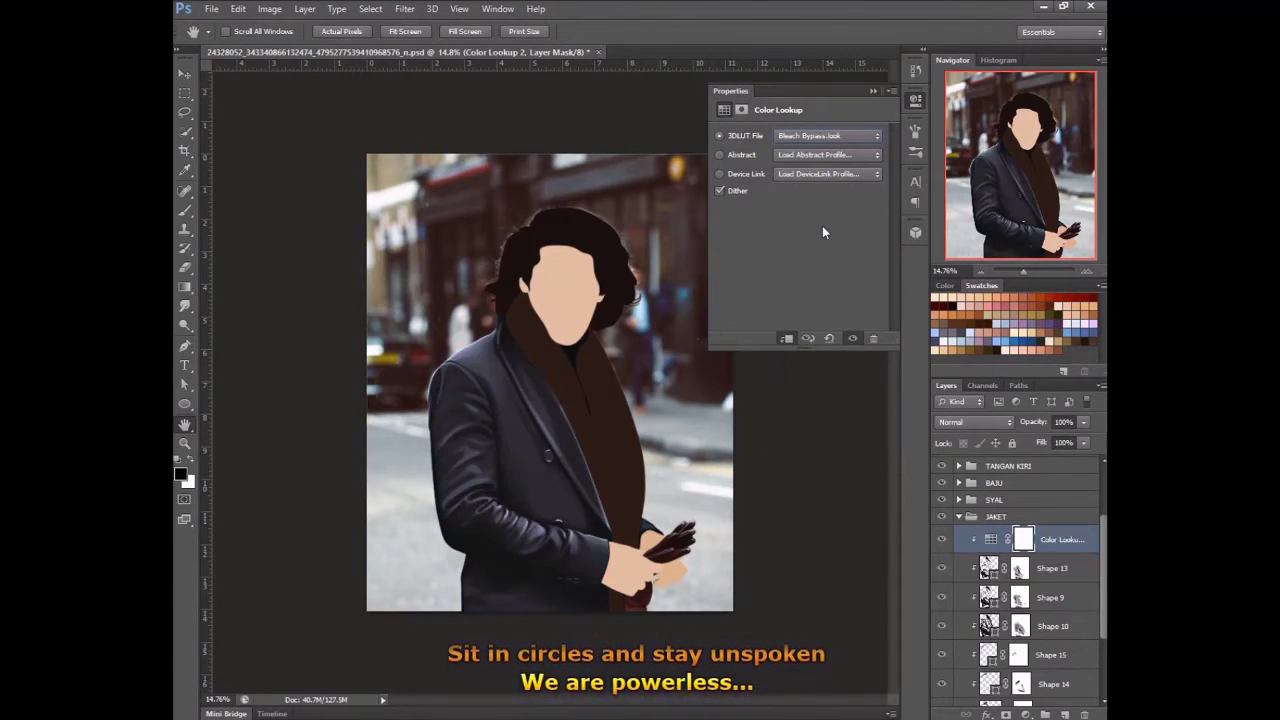
{"action": "left_click", "coordinate": [827, 135]}
{"action": "left_click", "coordinate": [818, 319]}
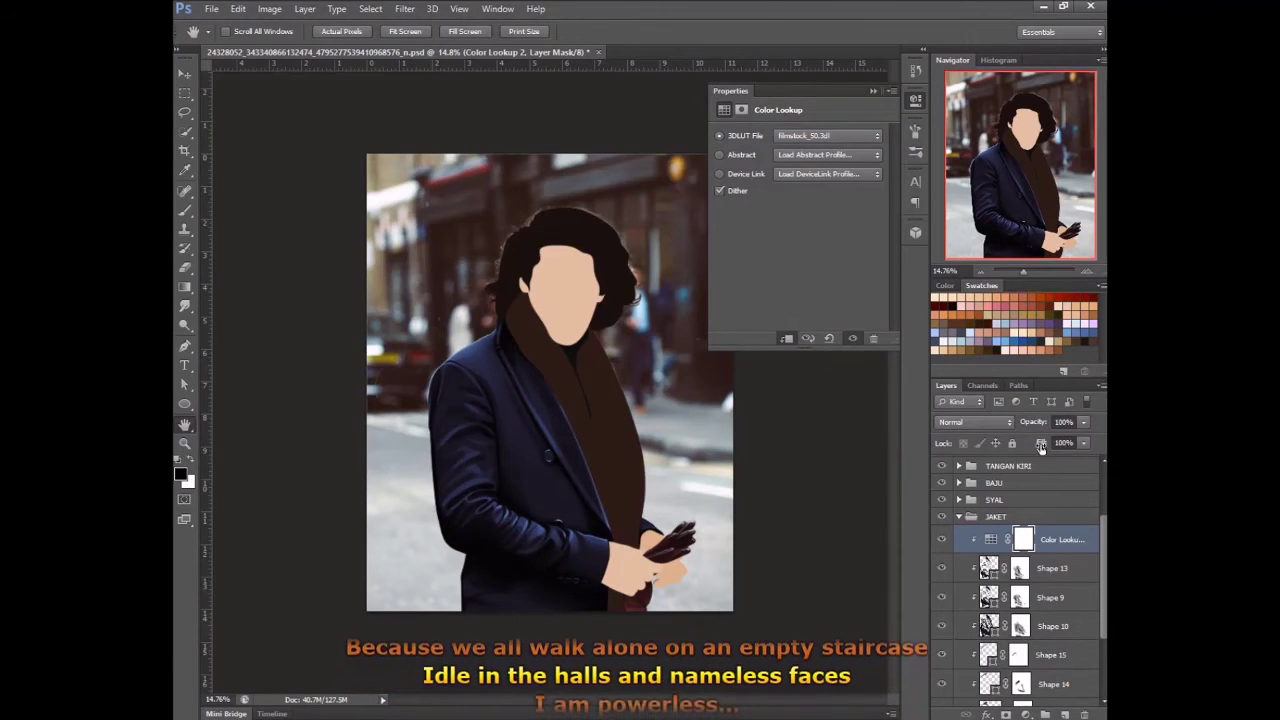
- Add a second Color Lookup set to Bleach Bypass.look, clipped to the jacket
{"action": "left_click", "coordinate": [1025, 713]}
{"action": "left_click", "coordinate": [972, 610]}
{"action": "left_click", "coordinate": [827, 135]}
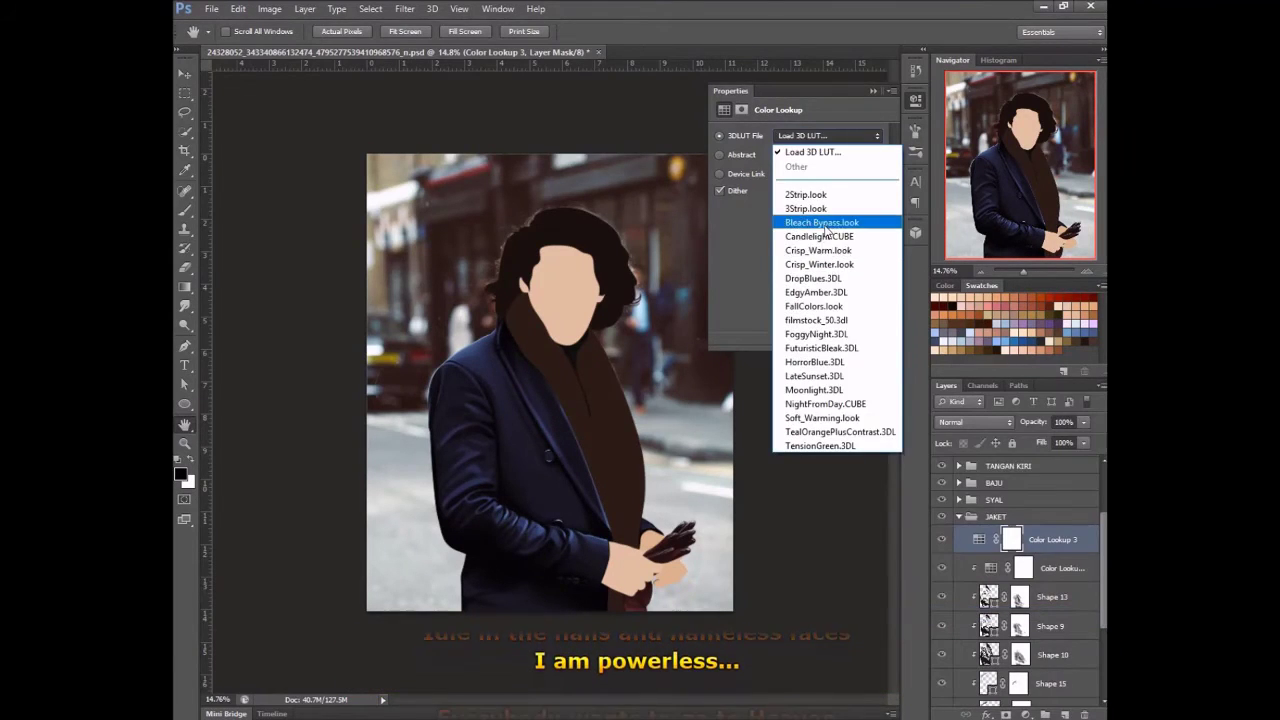
{"action": "left_click", "coordinate": [822, 219]}
{"action": "left_click", "coordinate": [1044, 548], "text": "alt"}
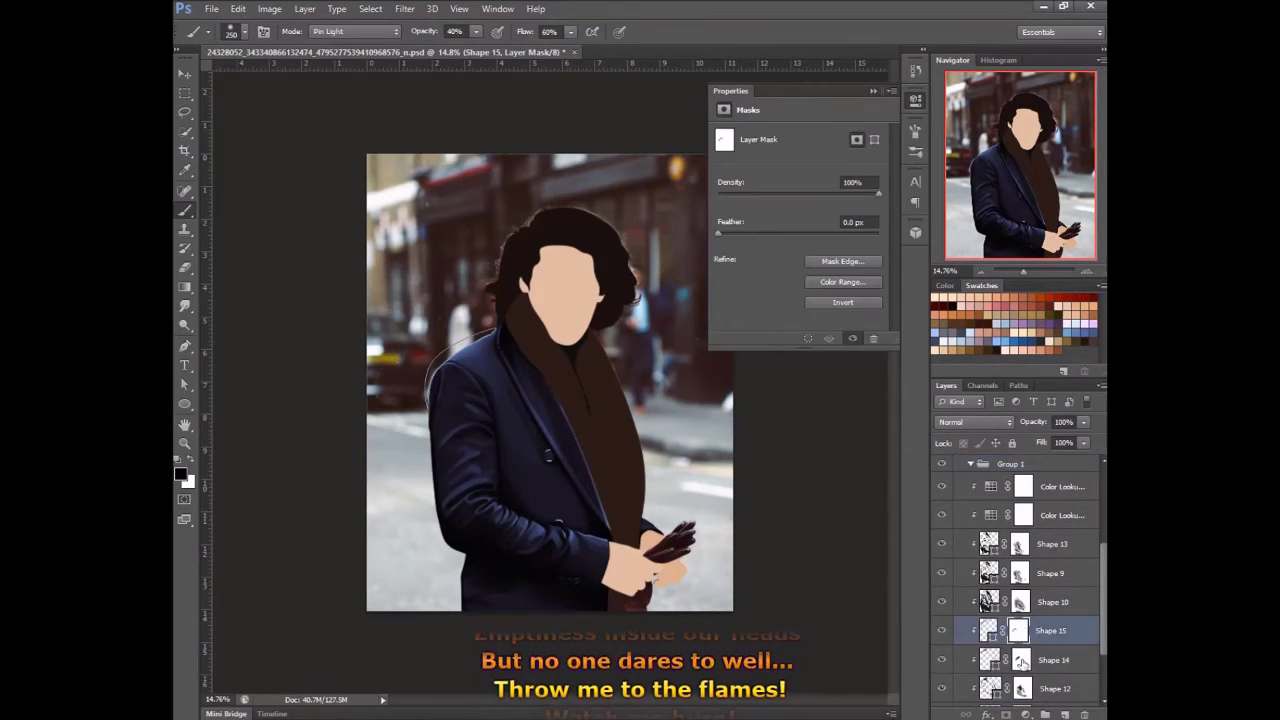
- Click through the Color Lookup layers and KEPALA group, toggling the original photo to compare
{"action": "left_click", "coordinate": [1043, 497]}
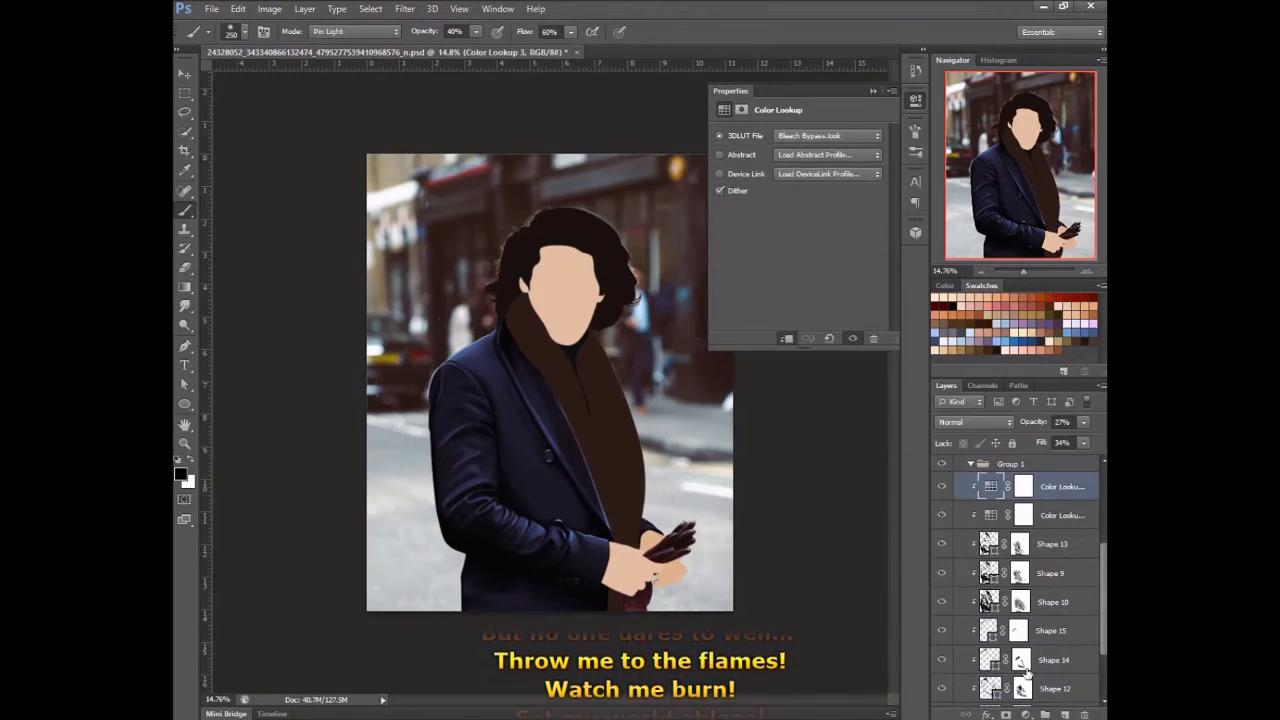
{"action": "left_click", "coordinate": [990, 517]}
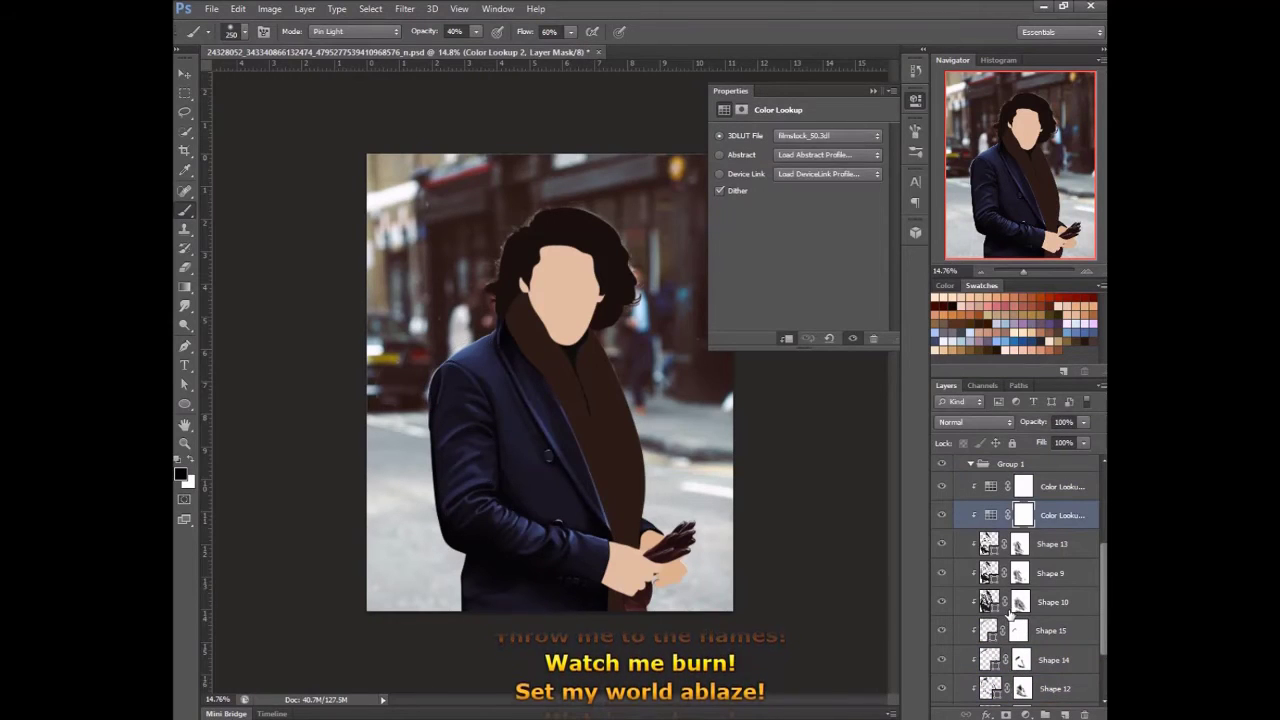
{"action": "left_click", "coordinate": [966, 585]}
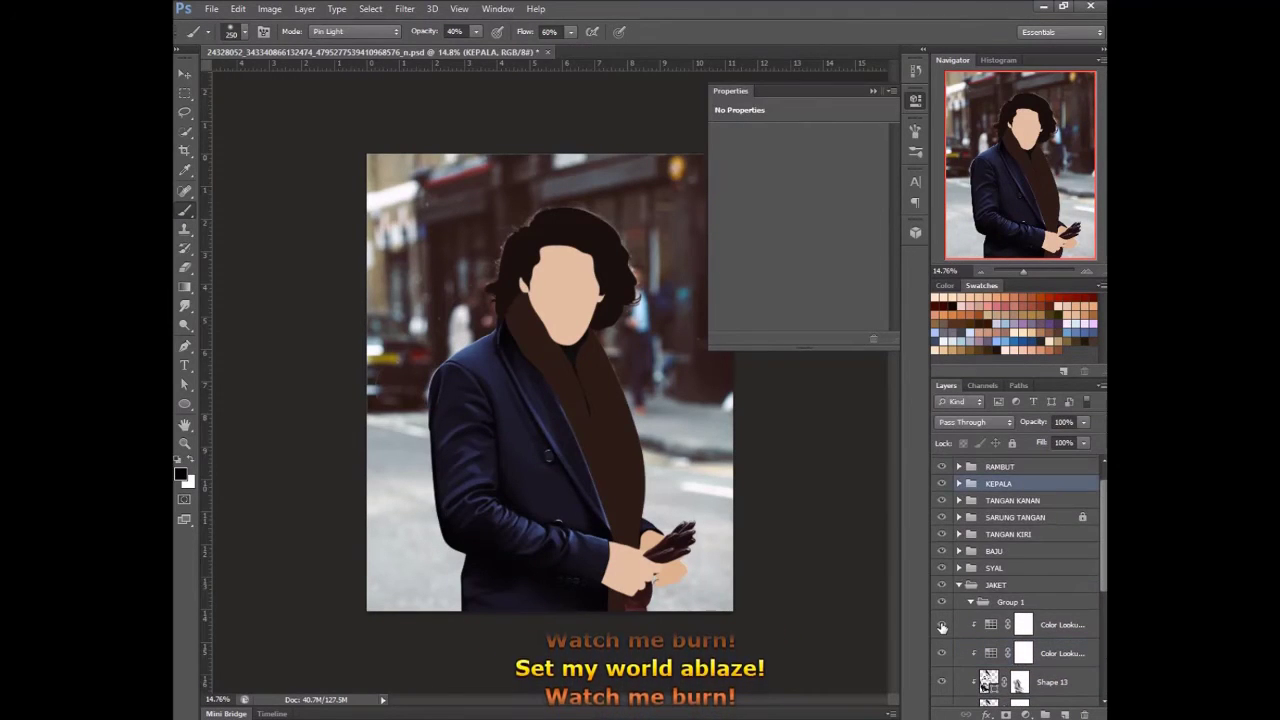
{"action": "left_click", "coordinate": [1038, 624]}
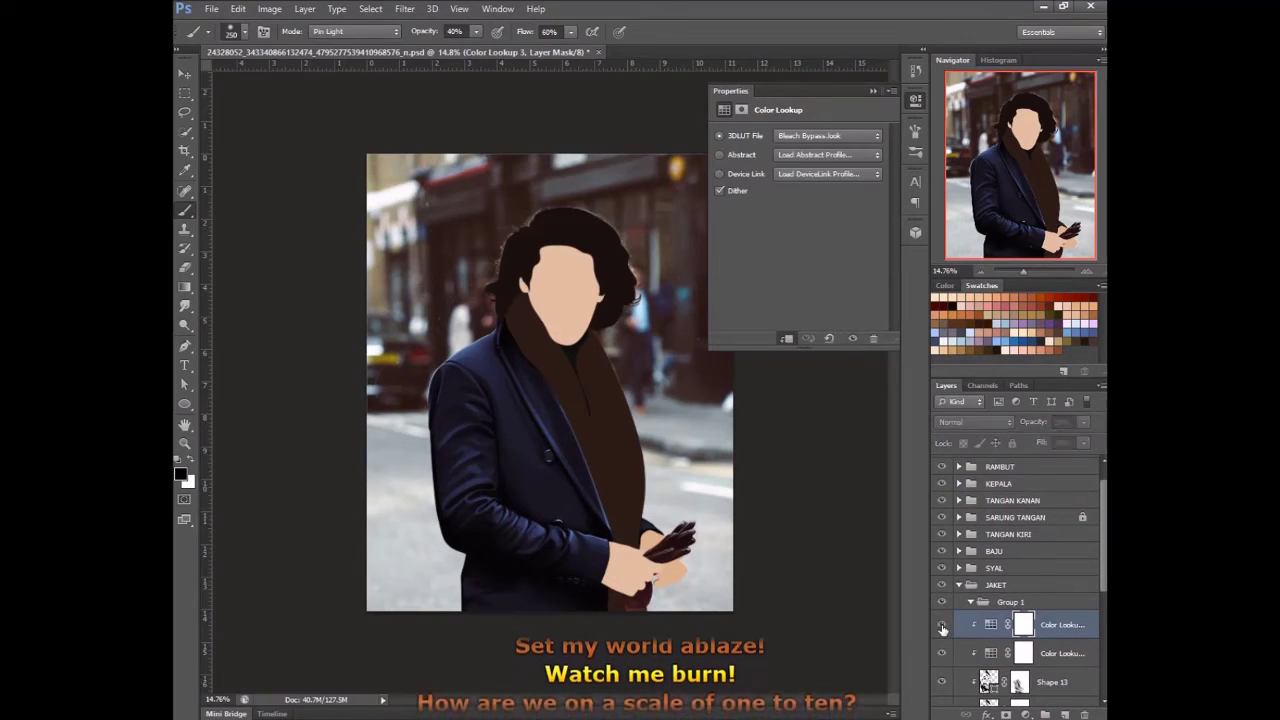
{"action": "scroll", "coordinate": [1010, 520], "scroll_direction": "up", "scroll_amount": 1}
{"action": "left_click", "coordinate": [1015, 543]}
{"action": "left_click", "coordinate": [978, 470]}
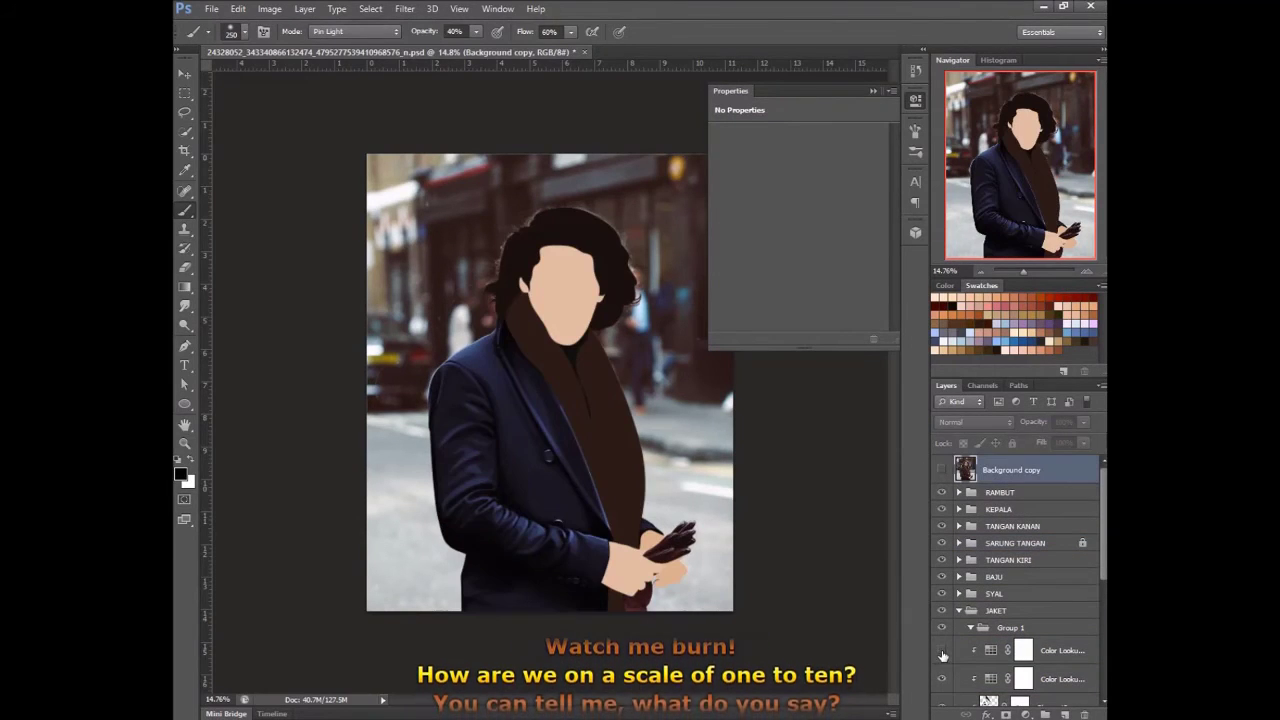
{"action": "left_click", "coordinate": [941, 469]}
{"action": "scroll", "coordinate": [1010, 560], "scroll_direction": "down", "scroll_amount": 5}
- Select the Shape 15, 14 and 12 masks, then recheck the jacket against the original photo
{"action": "left_click", "coordinate": [1018, 576]}
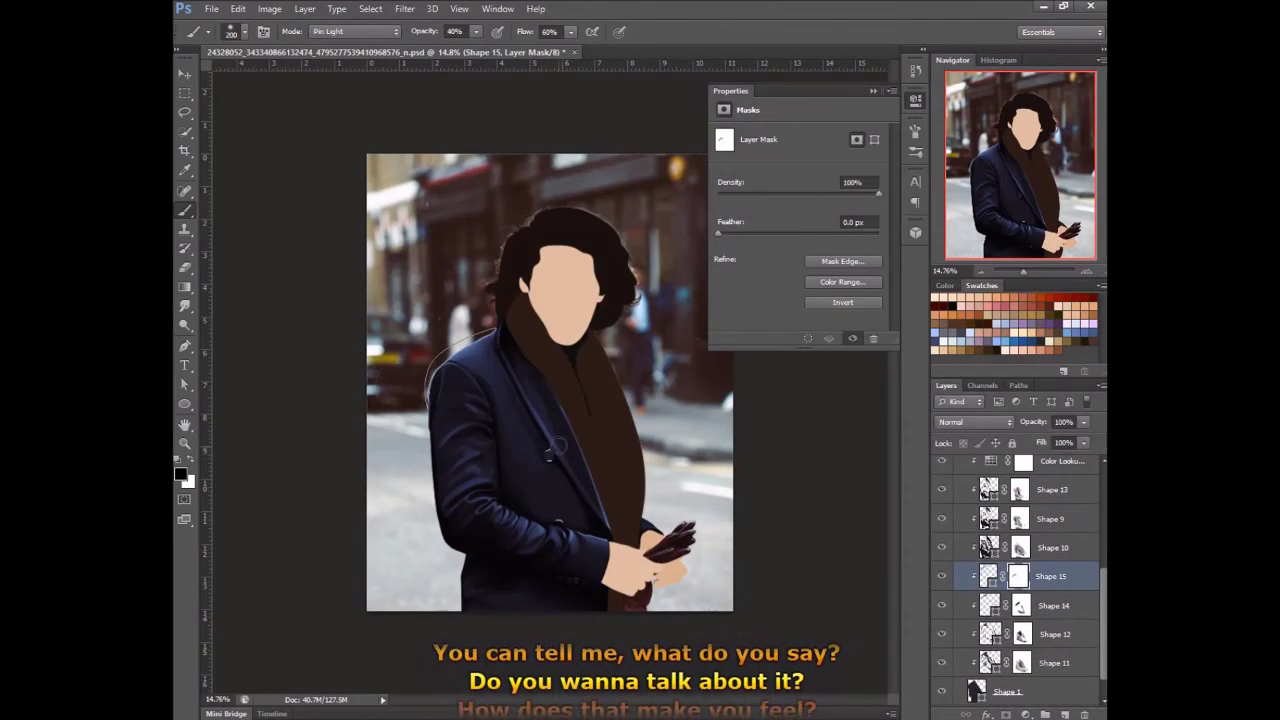
{"action": "left_click", "coordinate": [1020, 605]}
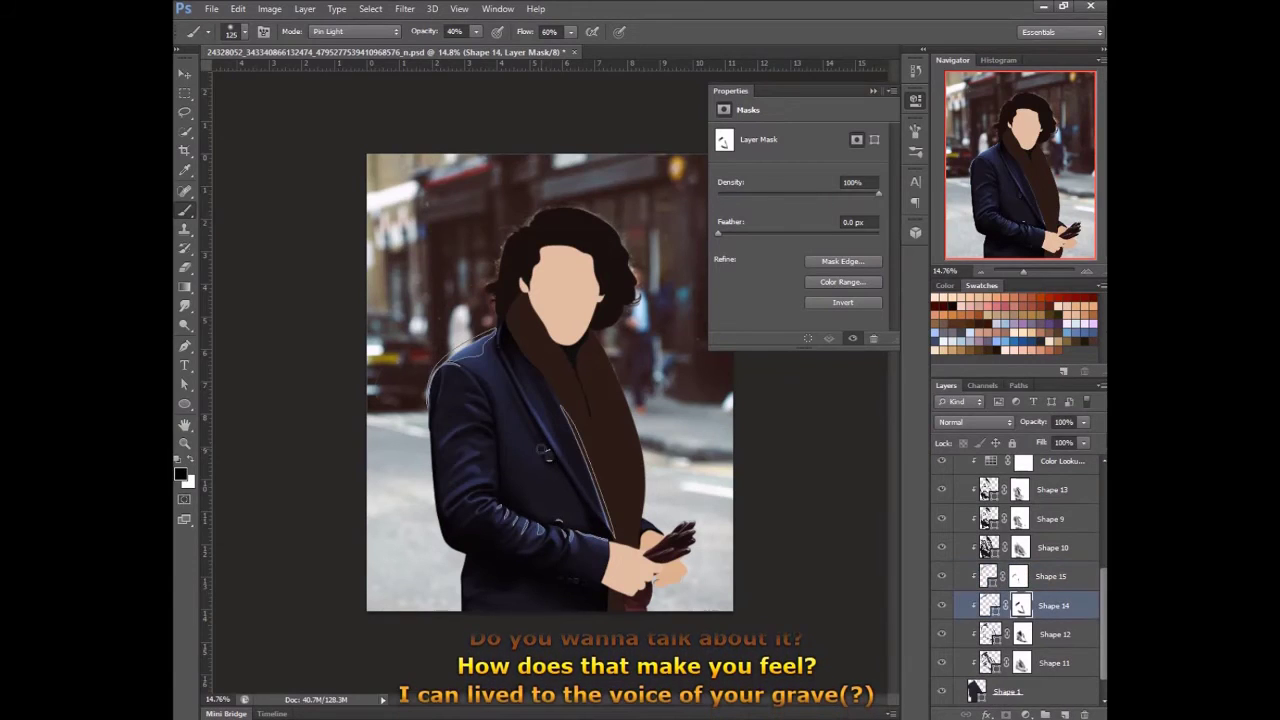
{"action": "left_click", "coordinate": [1021, 634]}
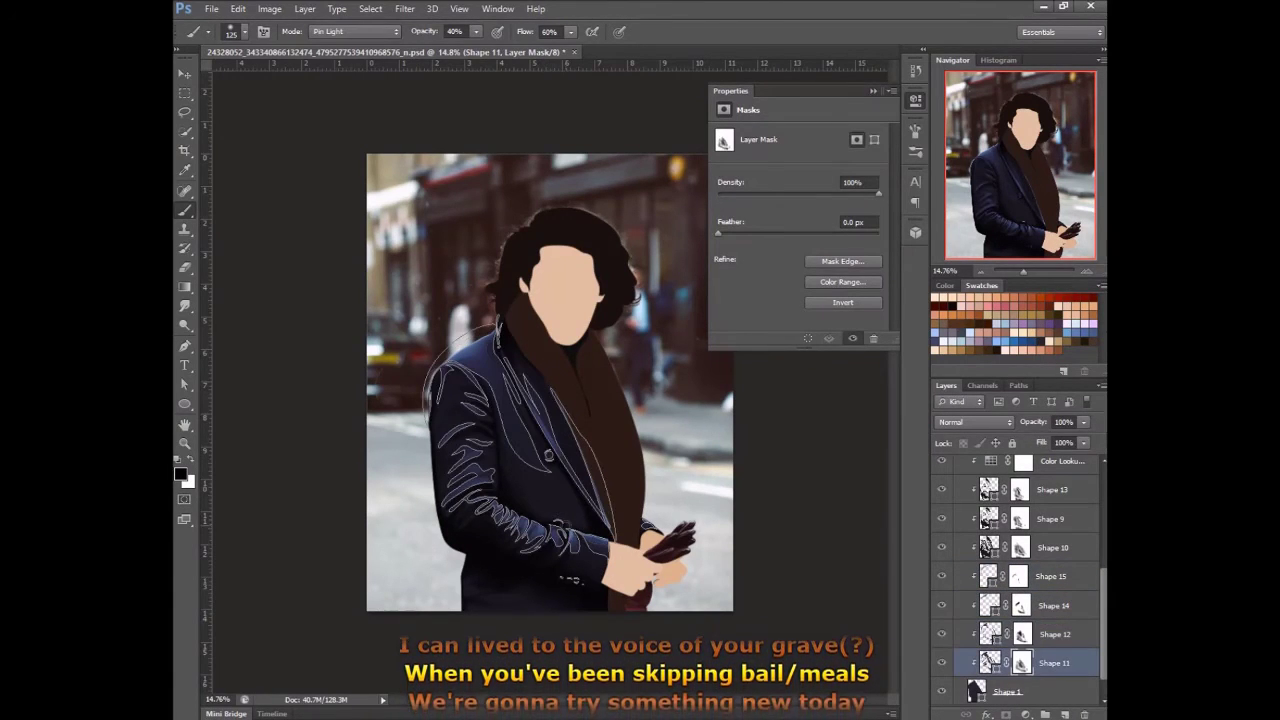
{"action": "key", "text": "alt+period"}
{"action": "scroll", "coordinate": [1010, 560], "scroll_direction": "up", "scroll_amount": 5}
{"action": "left_click", "coordinate": [1010, 469]}
{"action": "left_click", "coordinate": [941, 469]}
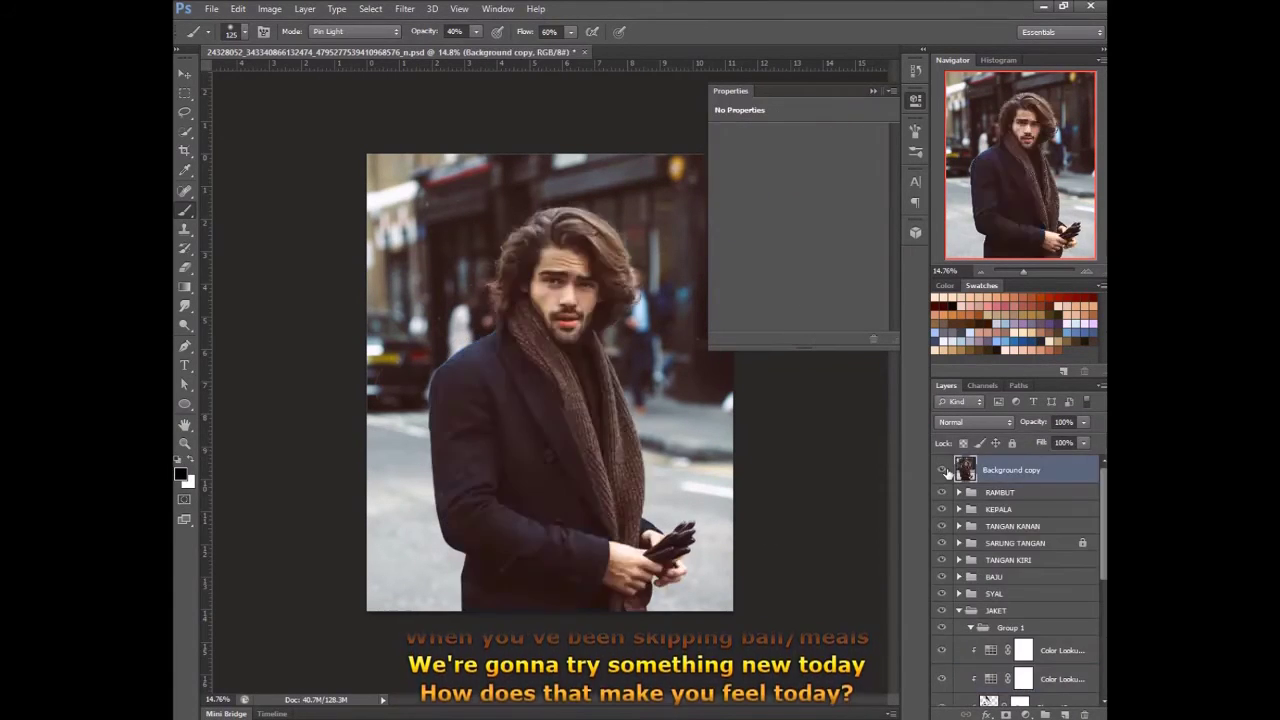
{"action": "scroll", "coordinate": [628, 591], "scroll_direction": "up", "scroll_amount": 5}
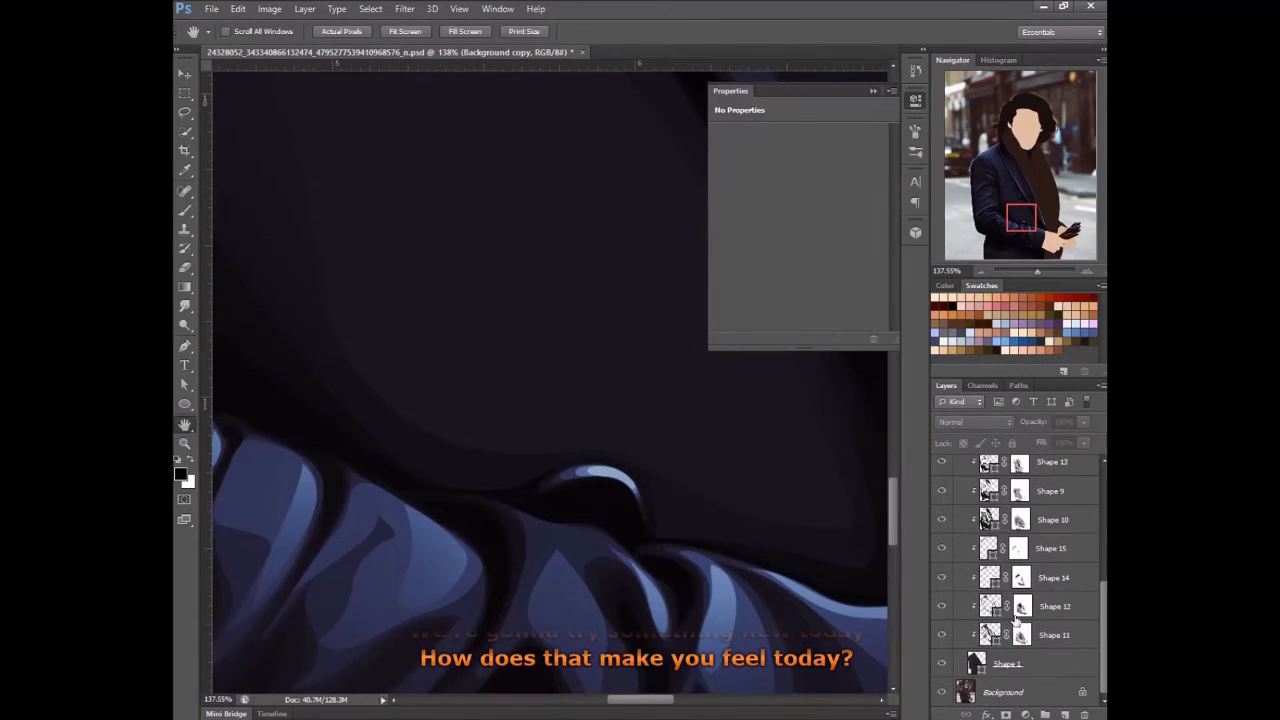
- Work through the Shape 15, 14 and 12 button highlight masks, then fit the image on screen
{"action": "left_click", "coordinate": [1018, 548]}
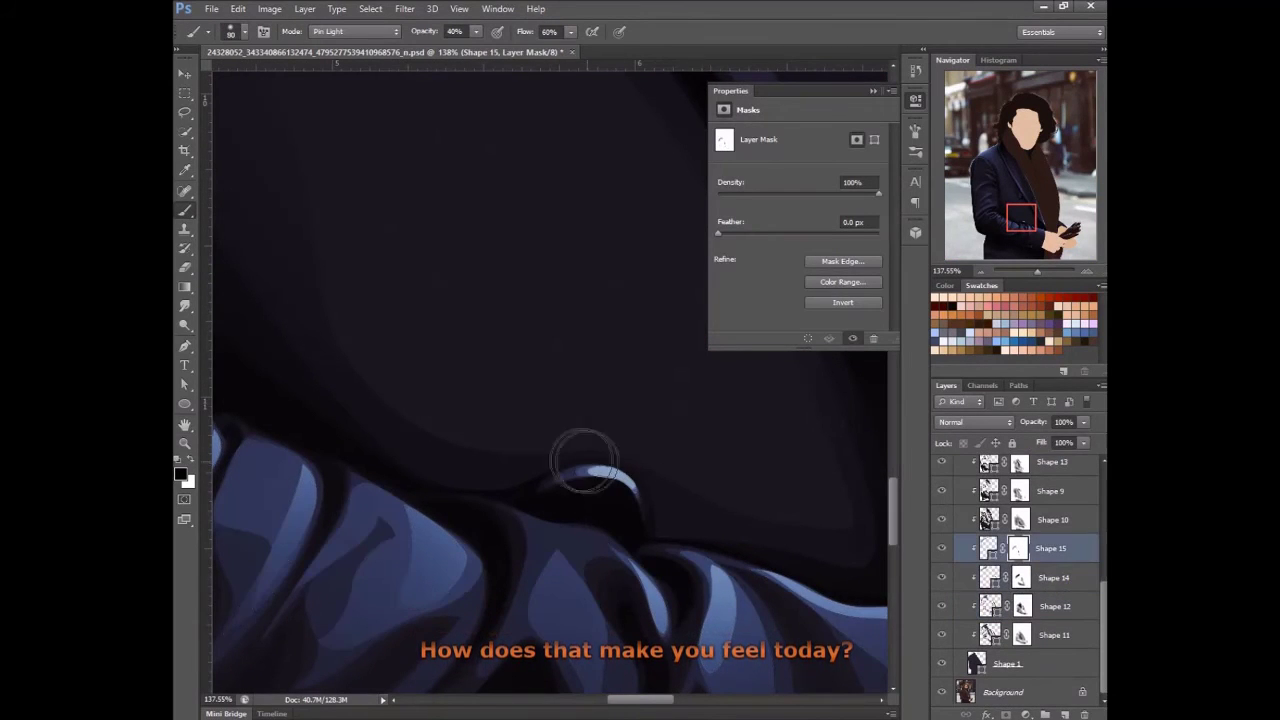
{"action": "key", "text": "alt+bracketleft"}
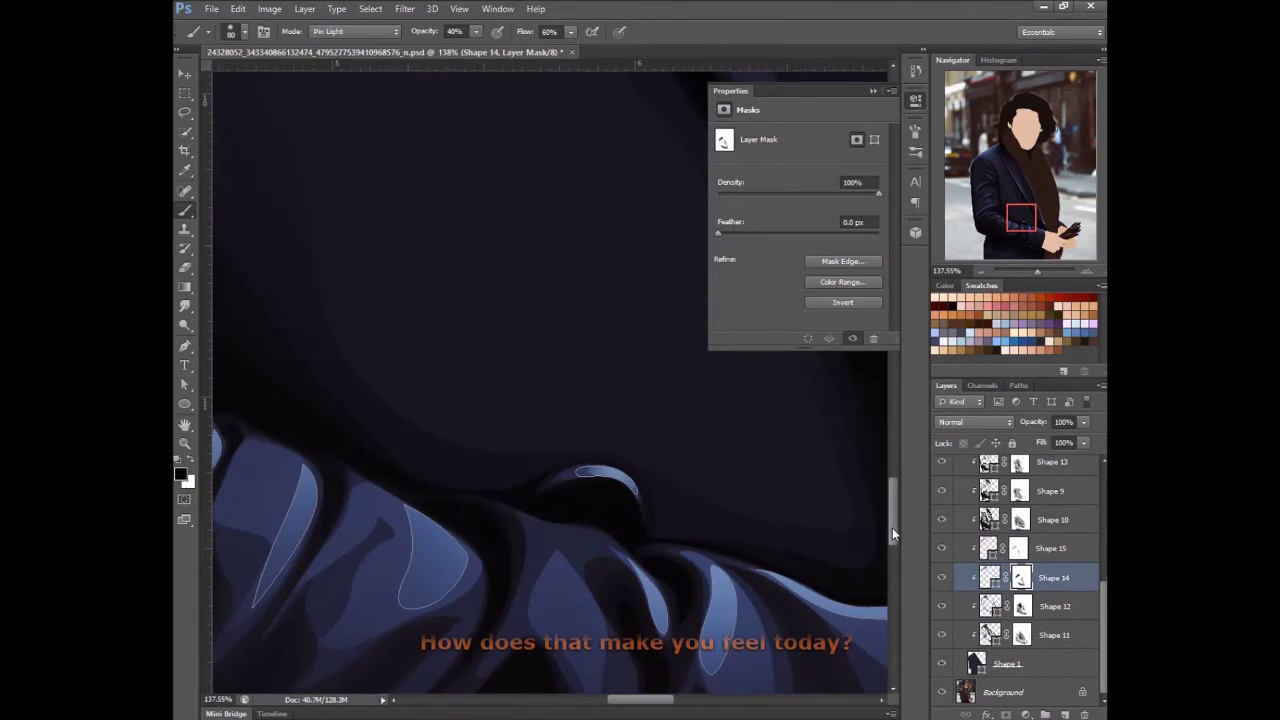
{"action": "left_click_drag", "start_coordinate": [892, 533], "coordinate": [892, 458]}
{"action": "key", "text": "alt+bracketright"}
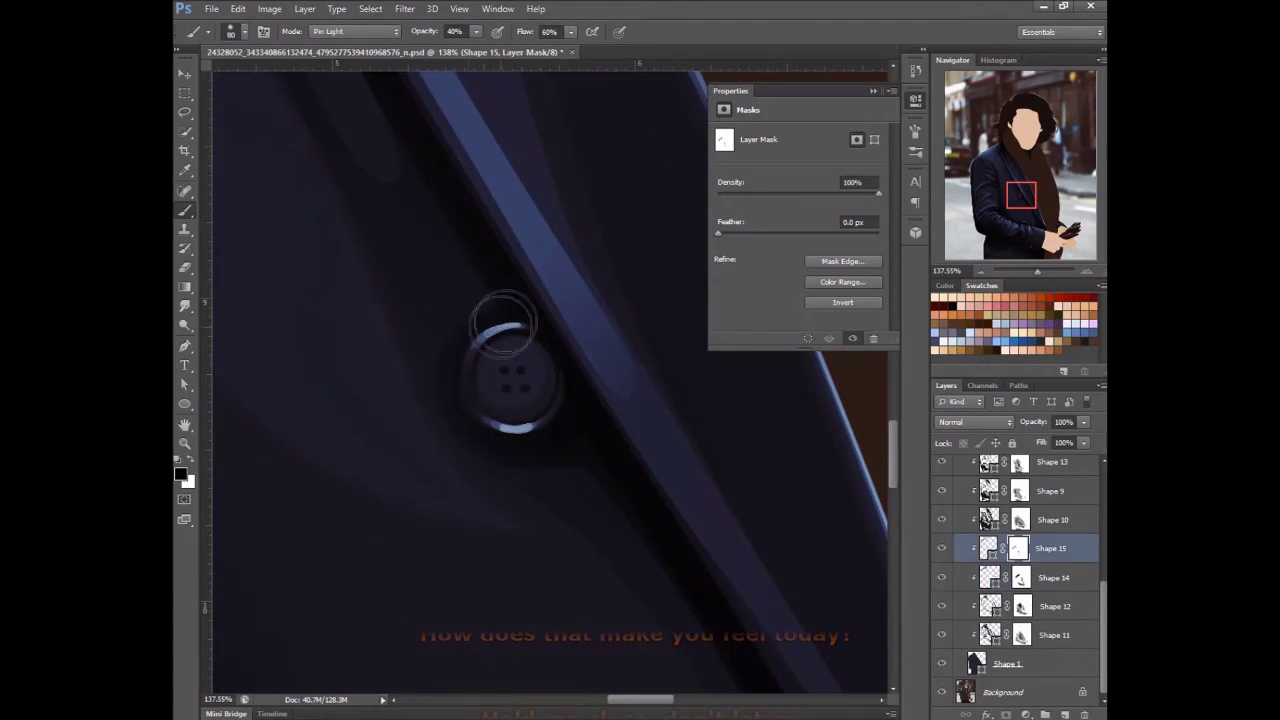
{"action": "key", "text": "alt+bracketleft"}
{"action": "key", "text": "alt+bracketleft"}
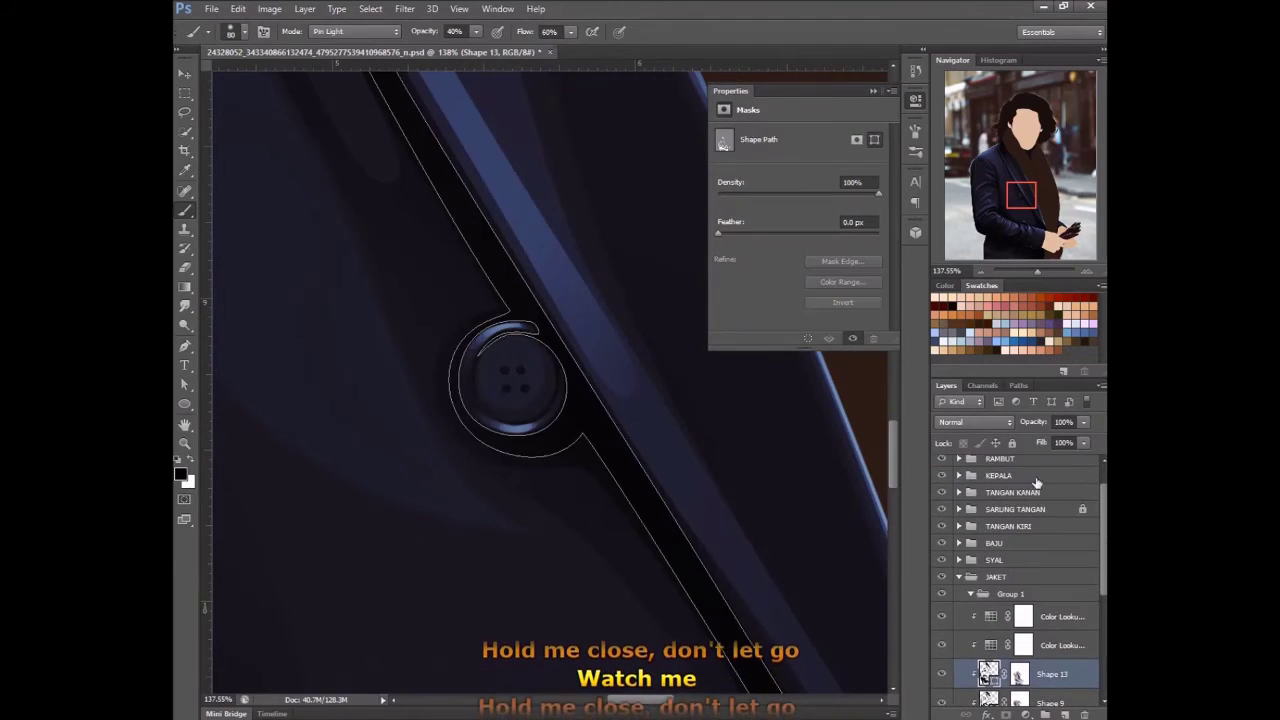
{"action": "key", "text": "ctrl+0"}
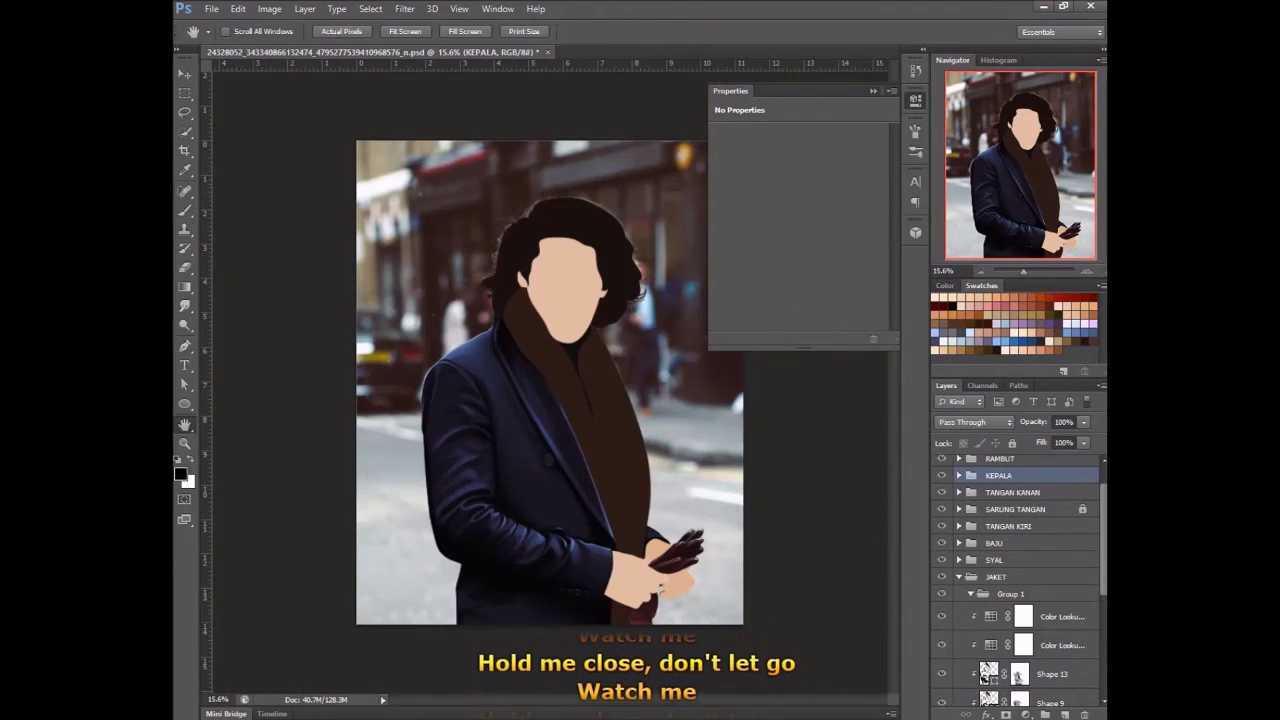
- Select the JAKET folder, briefly show the original photo, and zoom toward the sleeve cuff
{"action": "left_click_drag", "start_coordinate": [1105, 578], "coordinate": [1105, 640]}
{"action": "key", "text": "b"}
{"action": "left_click", "coordinate": [1000, 479]}
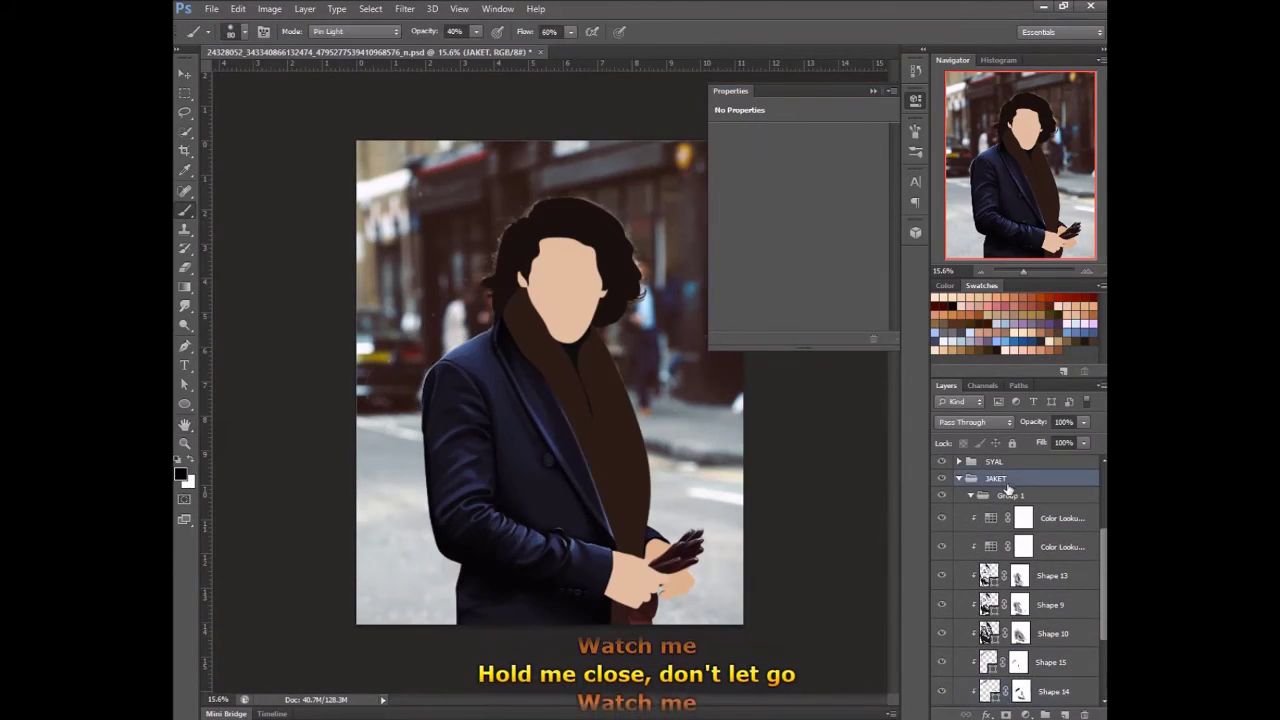
{"action": "left_click", "coordinate": [1020, 691]}
{"action": "left_click", "coordinate": [997, 480]}
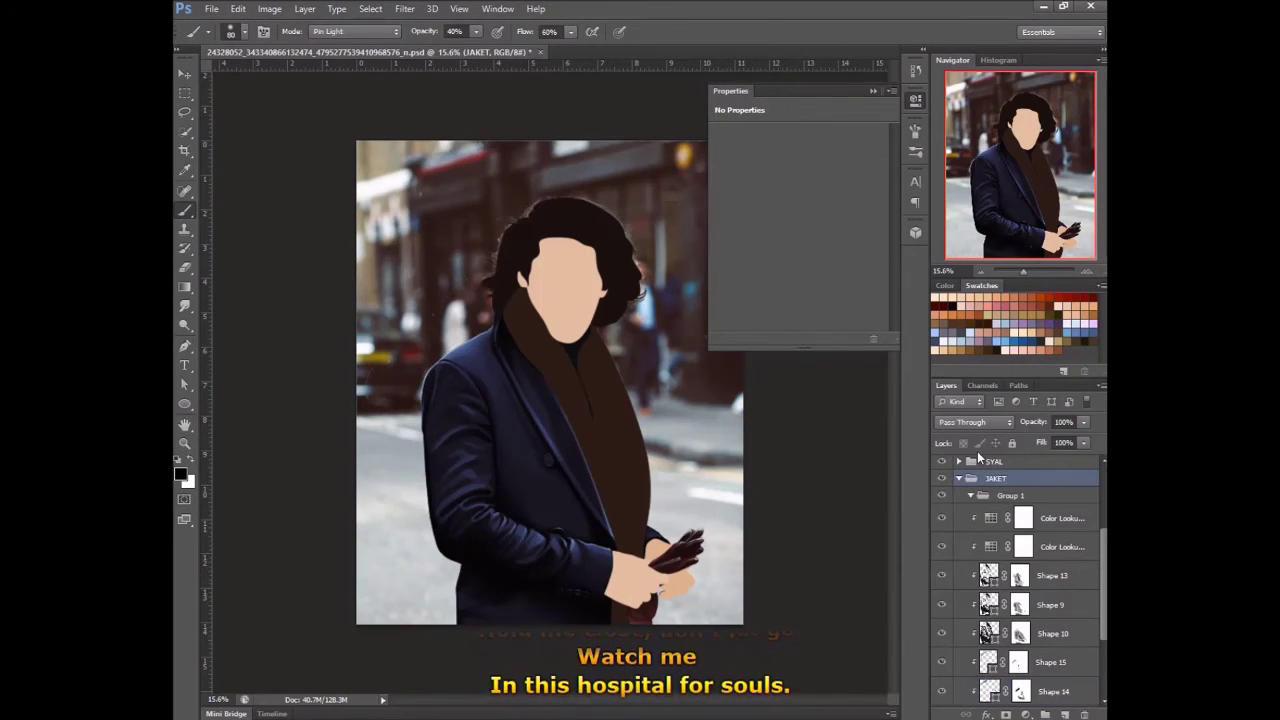
{"action": "scroll", "coordinate": [1000, 560], "scroll_direction": "up", "scroll_amount": 3}
{"action": "left_click", "coordinate": [941, 469]}
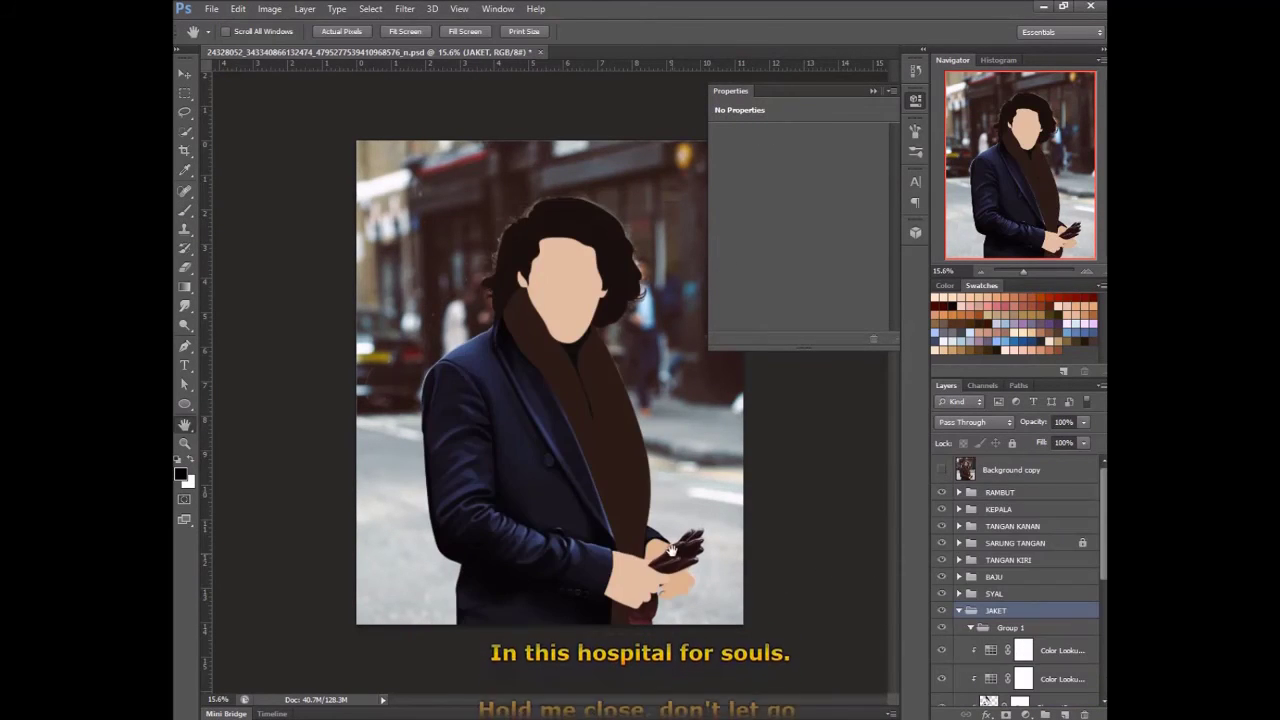
{"action": "scroll", "coordinate": [637, 494], "scroll_direction": "up", "scroll_amount": 8}
{"action": "scroll", "coordinate": [637, 494], "scroll_direction": "up", "scroll_amount": 5}
- Reshape the Shape 12 cuff highlight by pulling its lower anchor left into a smoother curve
{"action": "scroll", "coordinate": [1000, 600], "scroll_direction": "down", "scroll_amount": 5}
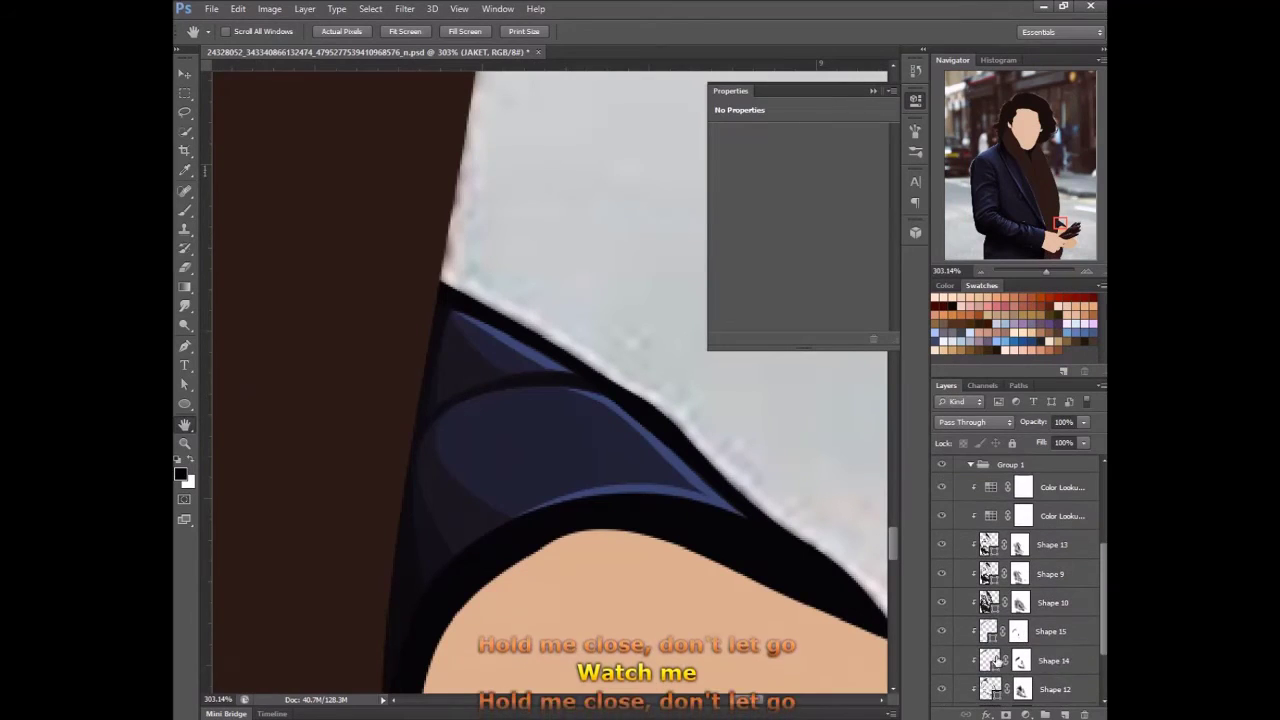
{"action": "left_click", "coordinate": [1020, 689]}
{"action": "key", "text": "p"}
{"action": "left_click", "coordinate": [548, 388]}
{"action": "left_click_drag", "start_coordinate": [712, 500], "coordinate": [639, 477]}
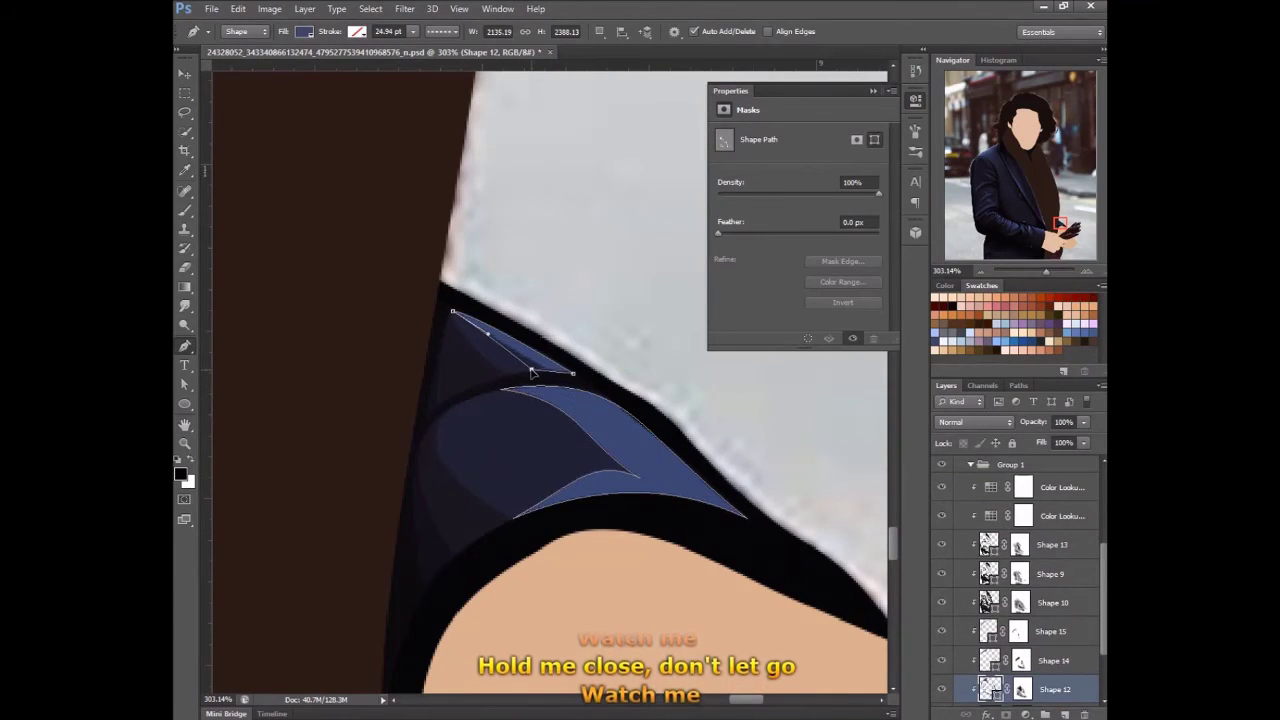
- Delete an extra Shape 14 anchor, brush over the cuff highlight to soften it, and fit the image
{"action": "left_click", "coordinate": [990, 664]}
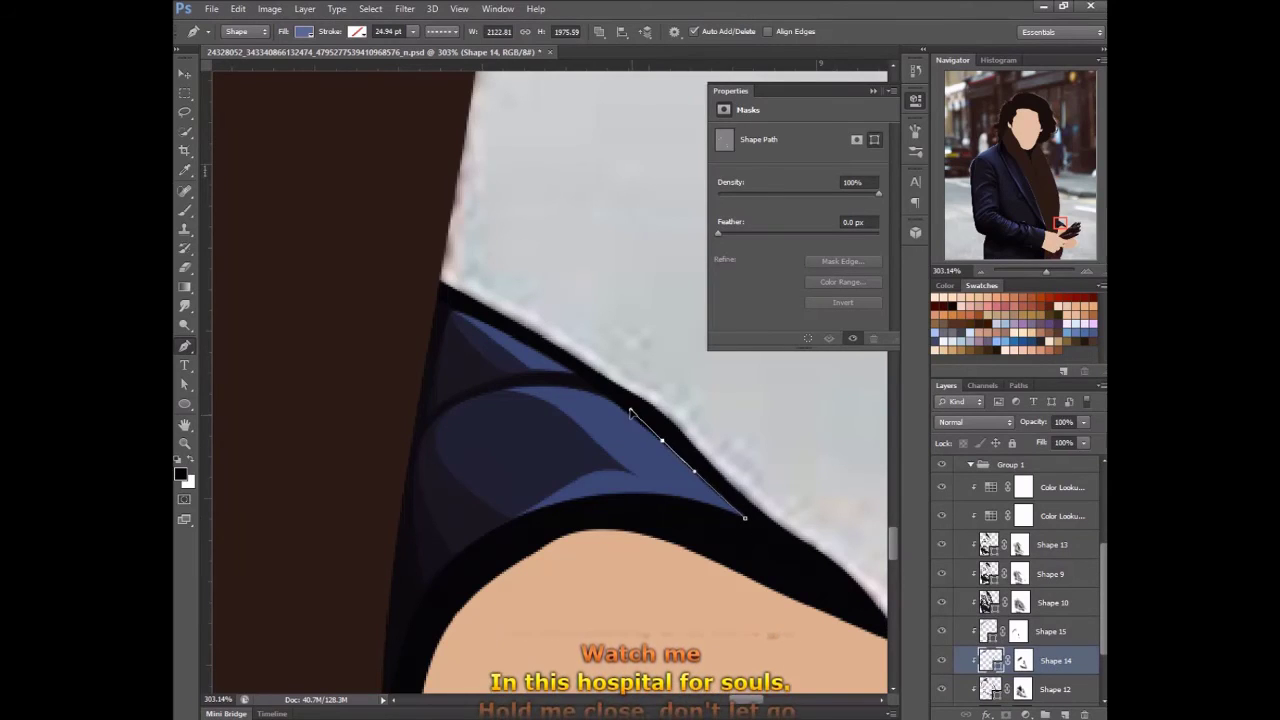
{"action": "left_click", "coordinate": [625, 408]}
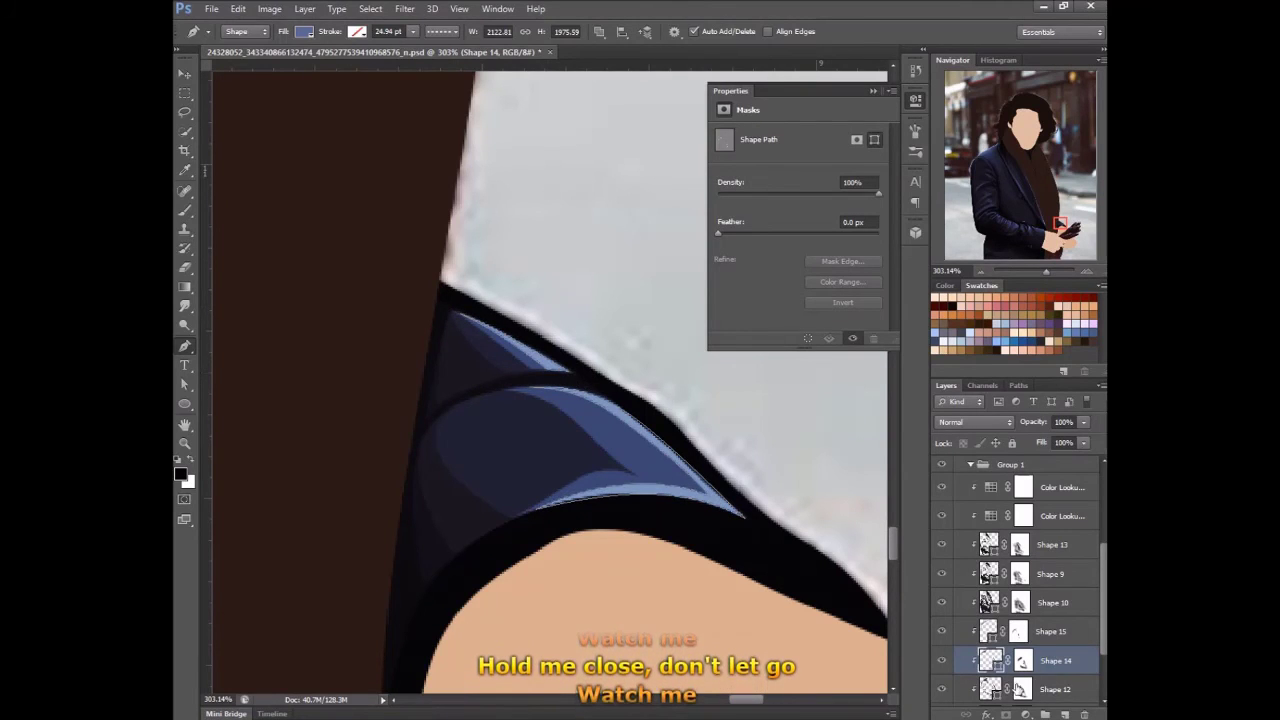
{"action": "key", "text": "b"}
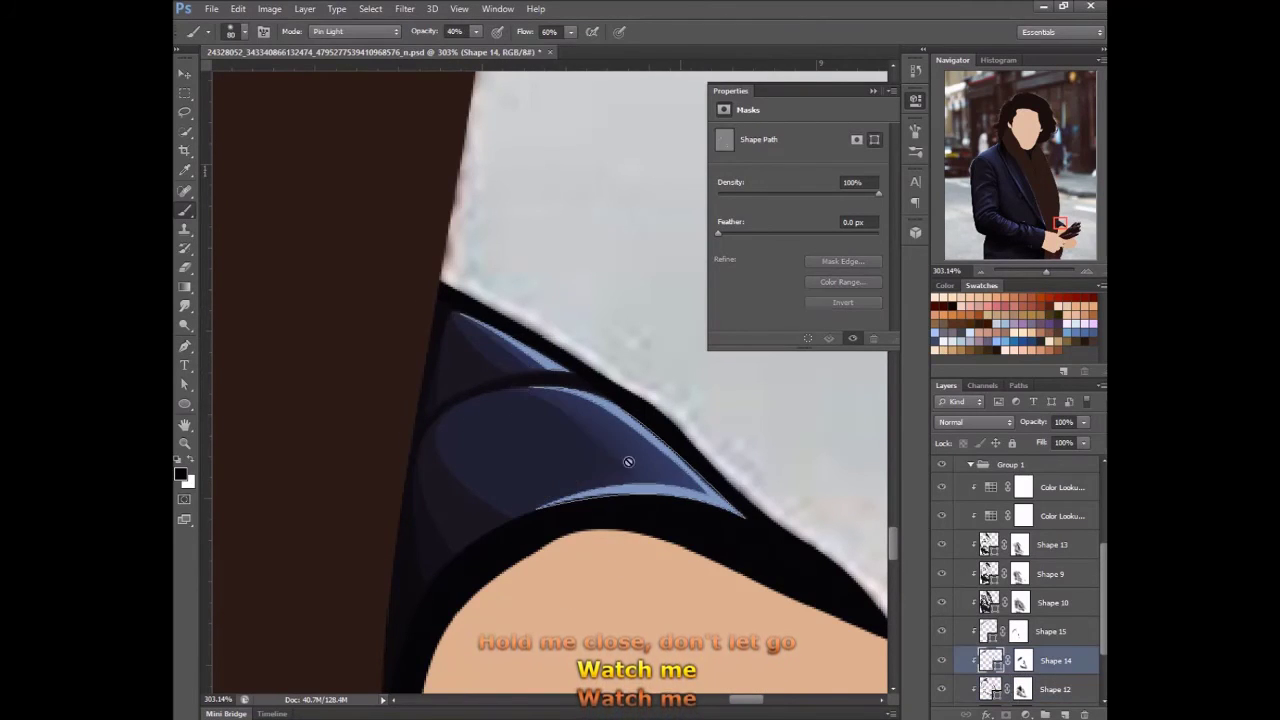
{"action": "left_click_drag", "start_coordinate": [629, 514], "coordinate": [663, 491]}
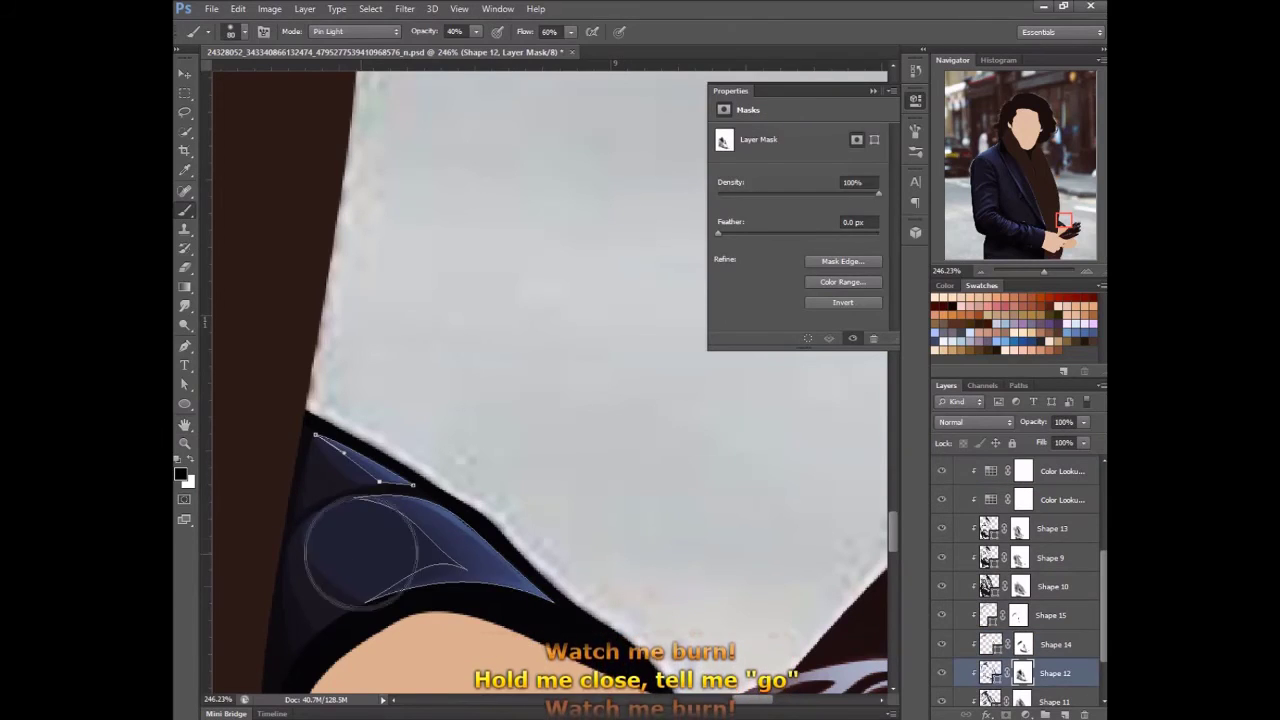
{"action": "key", "text": "ctrl+0"}
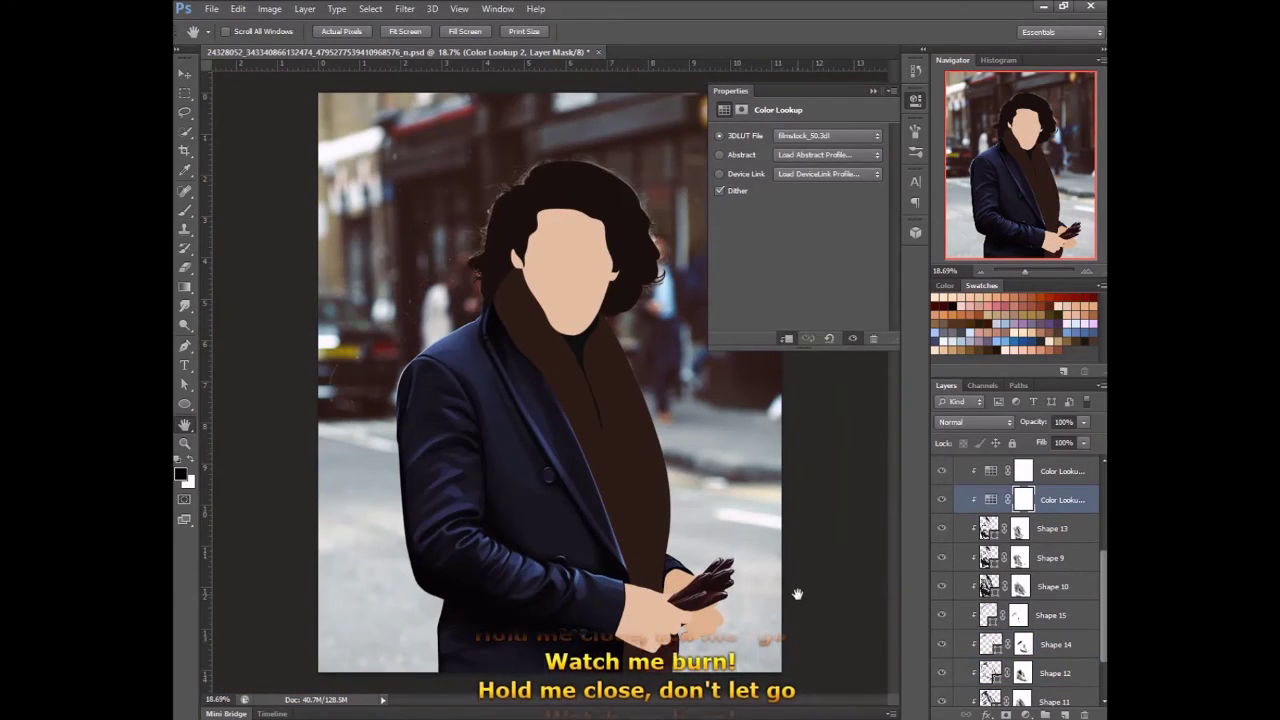
- Expand and collapse Group 1, then inspect Shape 10, the Background and Shape 12's mask
{"action": "left_click", "coordinate": [971, 506]}
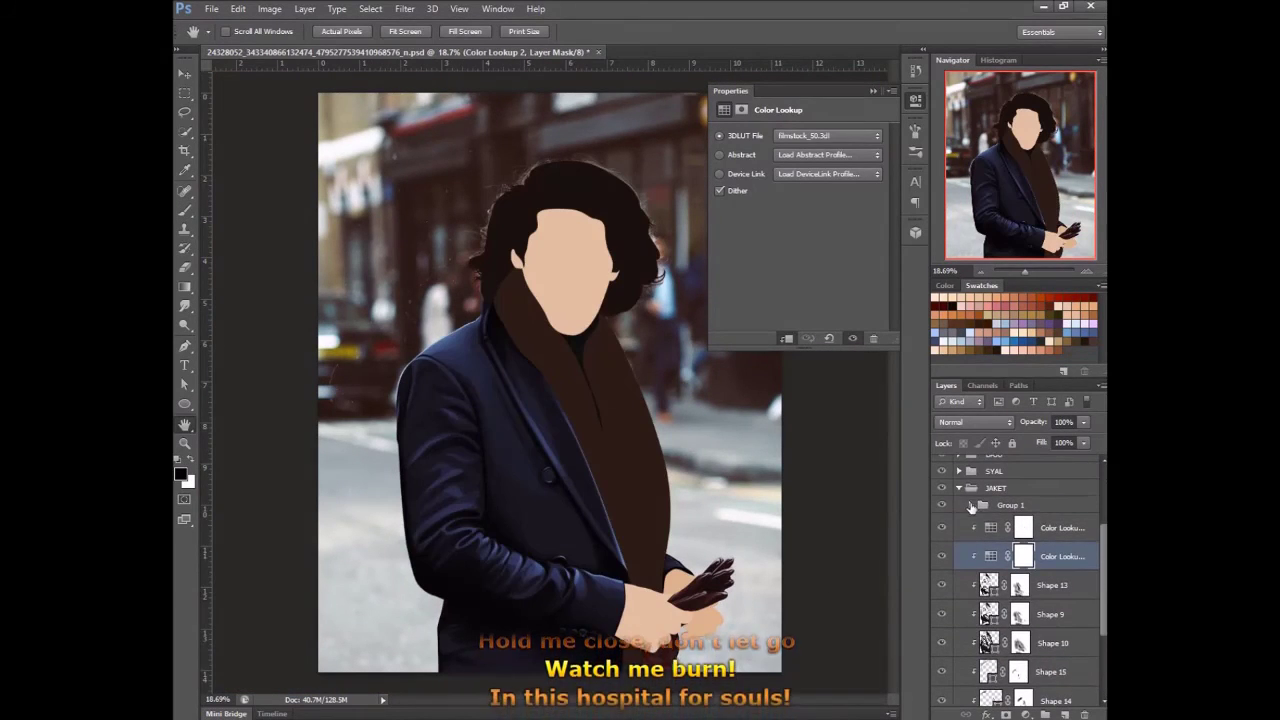
{"action": "left_click", "coordinate": [959, 488]}
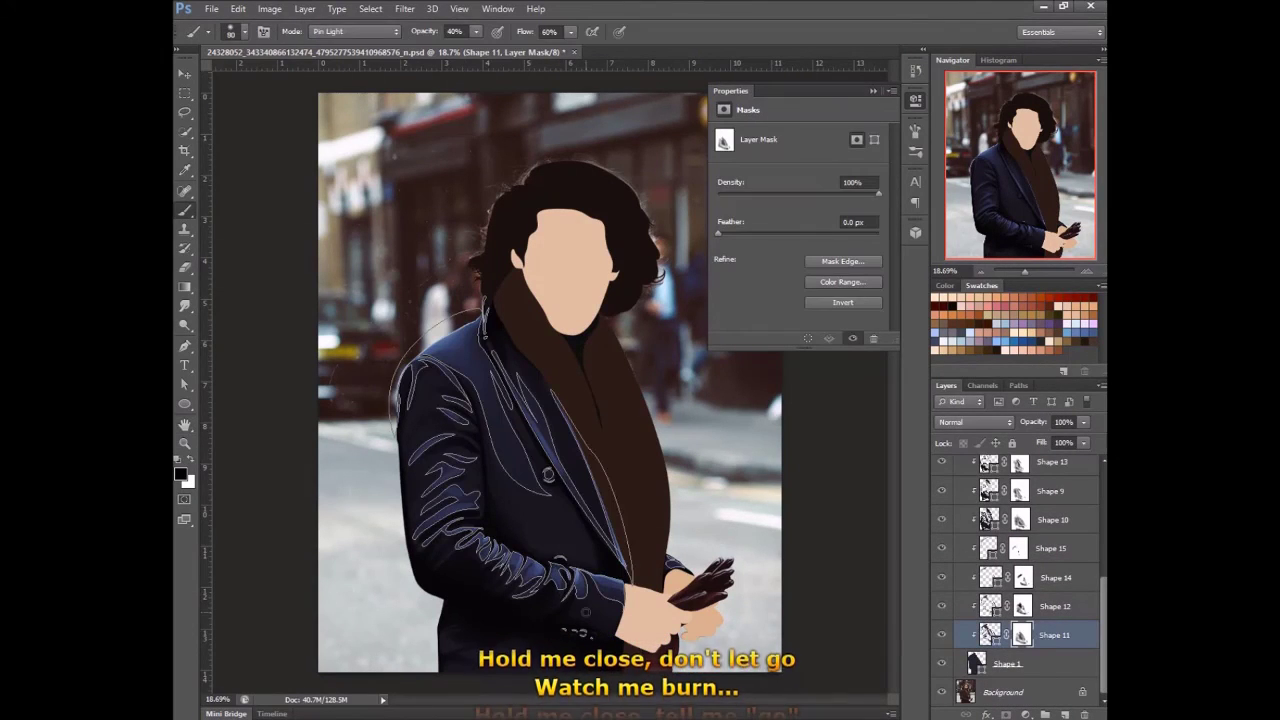
{"action": "left_click", "coordinate": [1052, 520]}
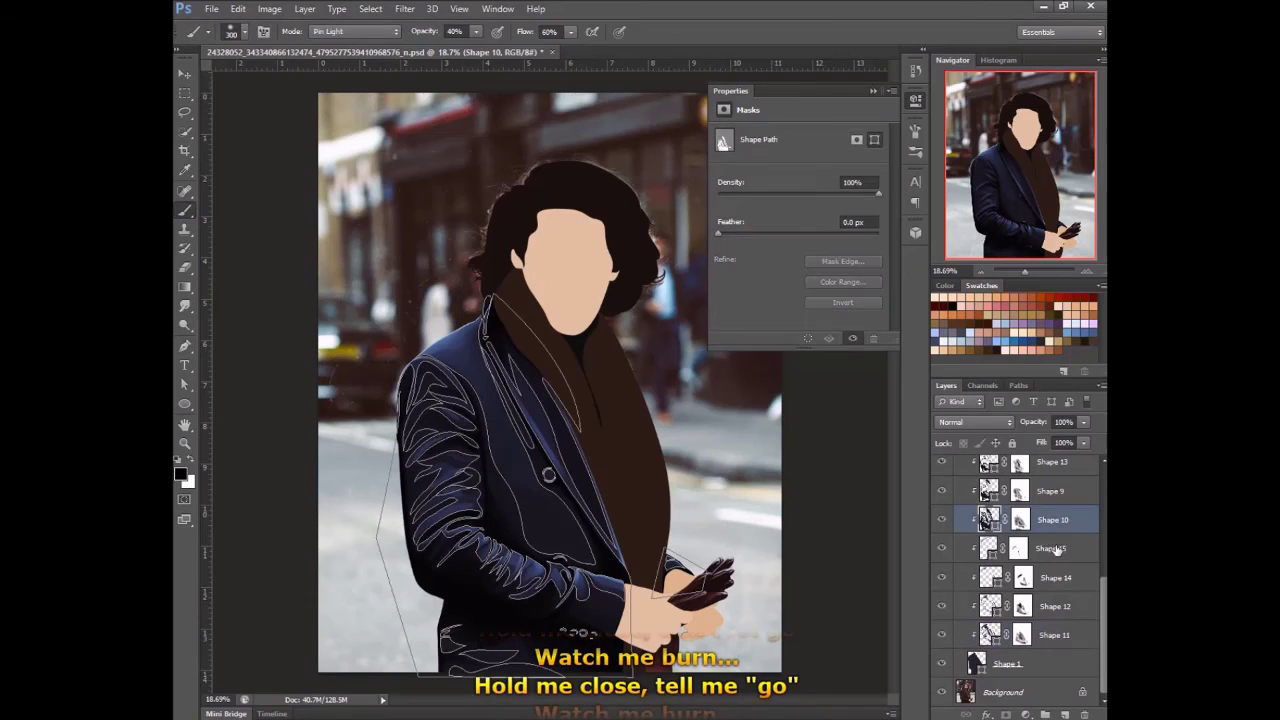
{"action": "left_click", "coordinate": [1053, 687]}
{"action": "left_click", "coordinate": [1021, 606]}
{"action": "left_click", "coordinate": [1042, 692]}
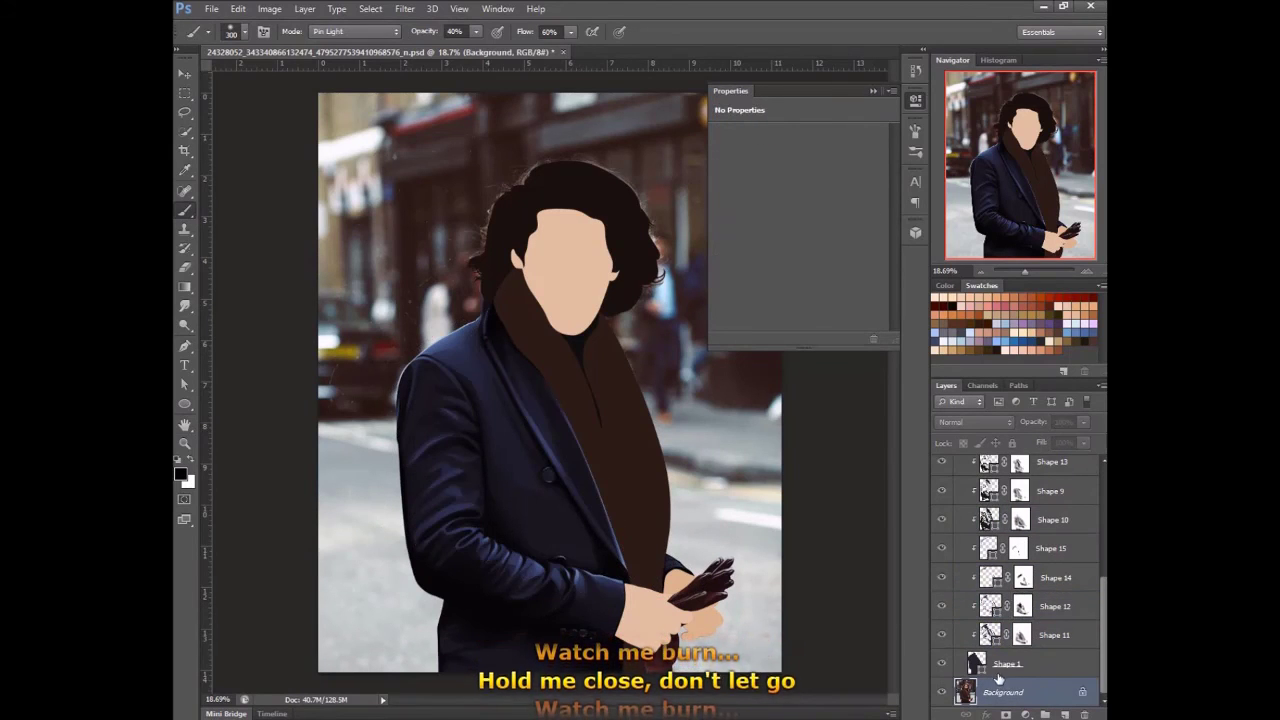
- Review the Shape 14, 12 and 11 masks, then the Shape 14 and Shape 13 paths
{"action": "left_click", "coordinate": [1024, 580]}
{"action": "left_click", "coordinate": [1021, 606]}
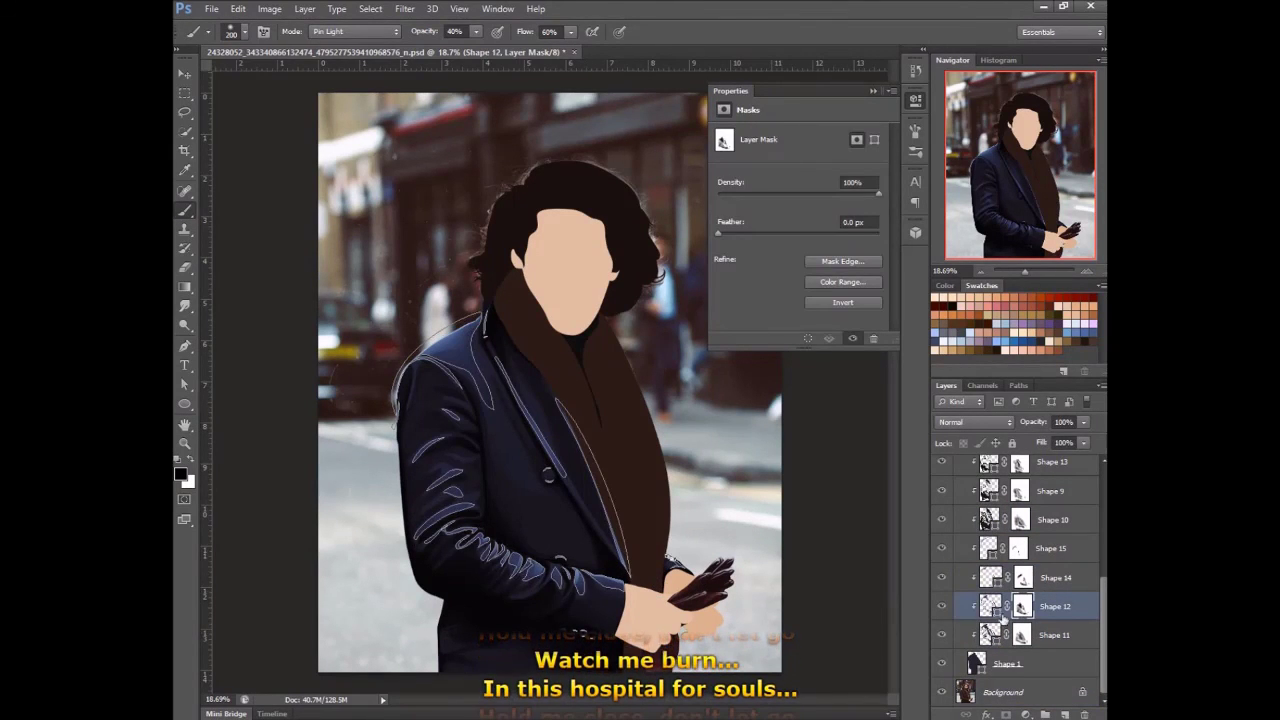
{"action": "left_click", "coordinate": [1021, 634]}
{"action": "left_click", "coordinate": [1055, 577]}
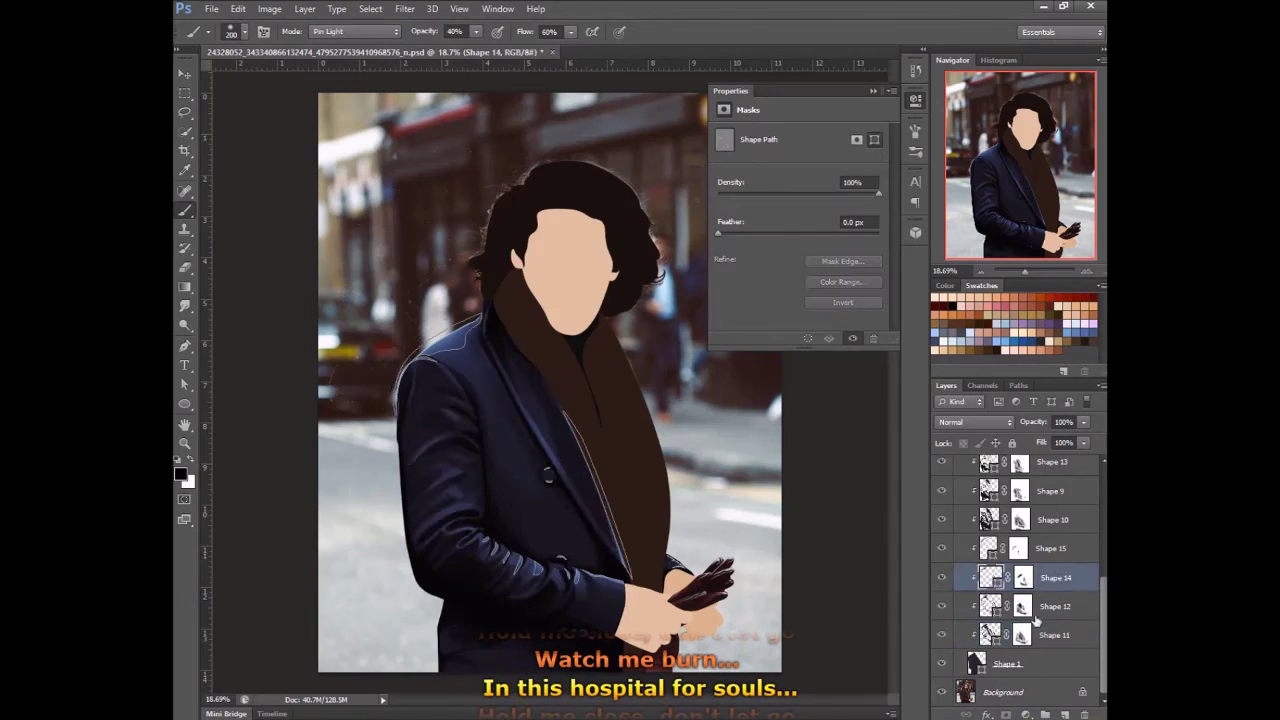
{"action": "left_click", "coordinate": [1052, 519]}
{"action": "left_click", "coordinate": [1051, 462]}
- Check Shape 11's mask, collapse the JAKET folder, and select the SARUNG TANGAN gloves folder
{"action": "scroll", "coordinate": [1040, 560], "scroll_direction": "up", "scroll_amount": 3}
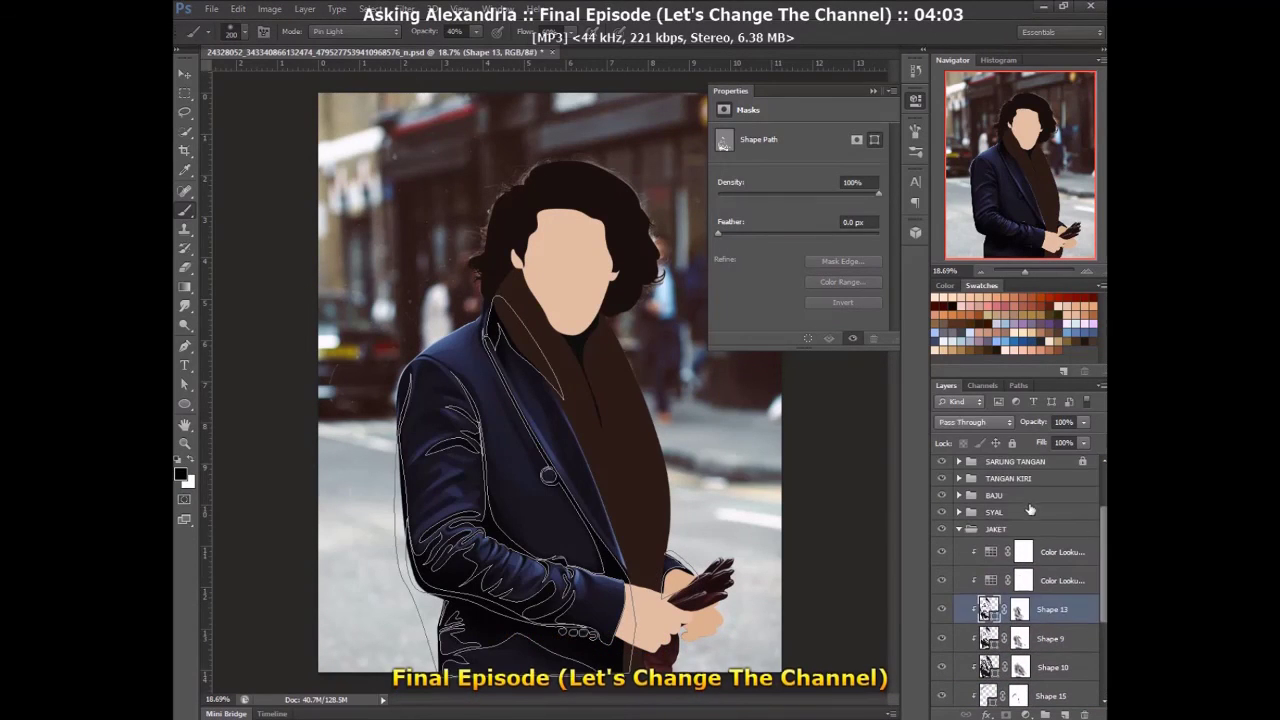
{"action": "left_click", "coordinate": [1040, 500]}
{"action": "scroll", "coordinate": [1010, 620], "scroll_direction": "down", "scroll_amount": 3}
{"action": "left_click", "coordinate": [1020, 648]}
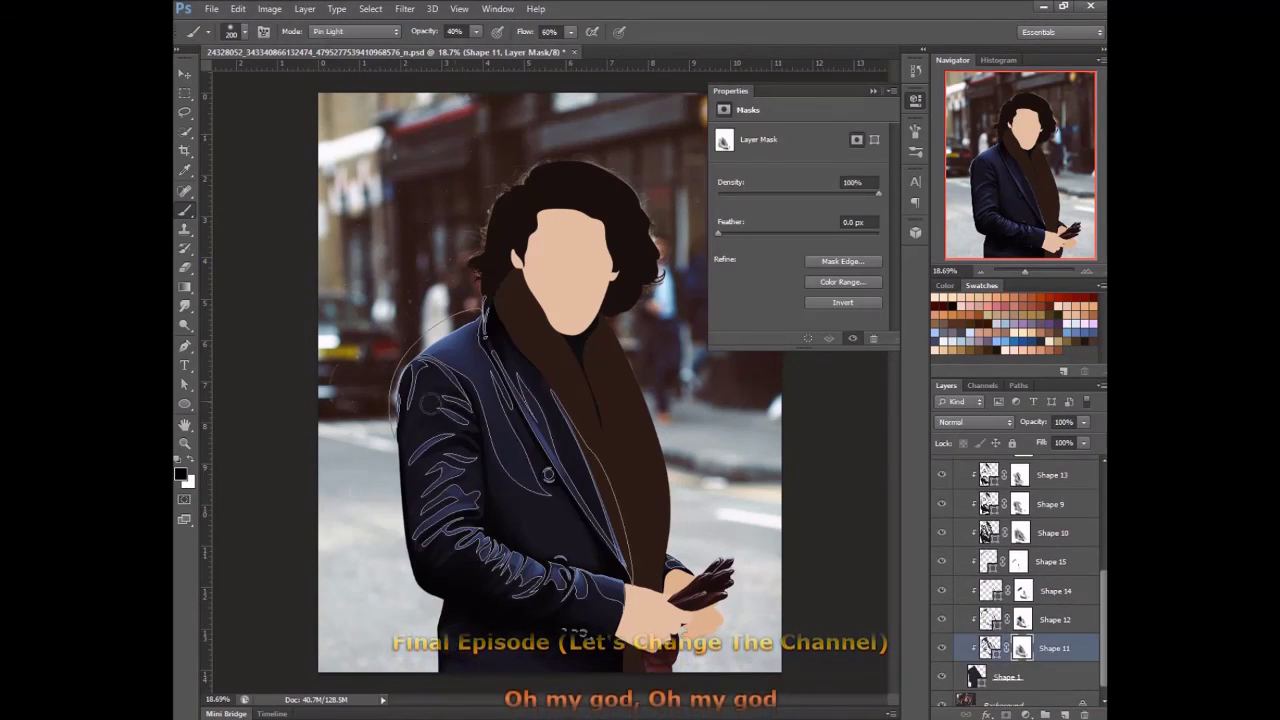
{"action": "scroll", "coordinate": [1030, 600], "scroll_direction": "up", "scroll_amount": 3}
{"action": "left_click", "coordinate": [1034, 551]}
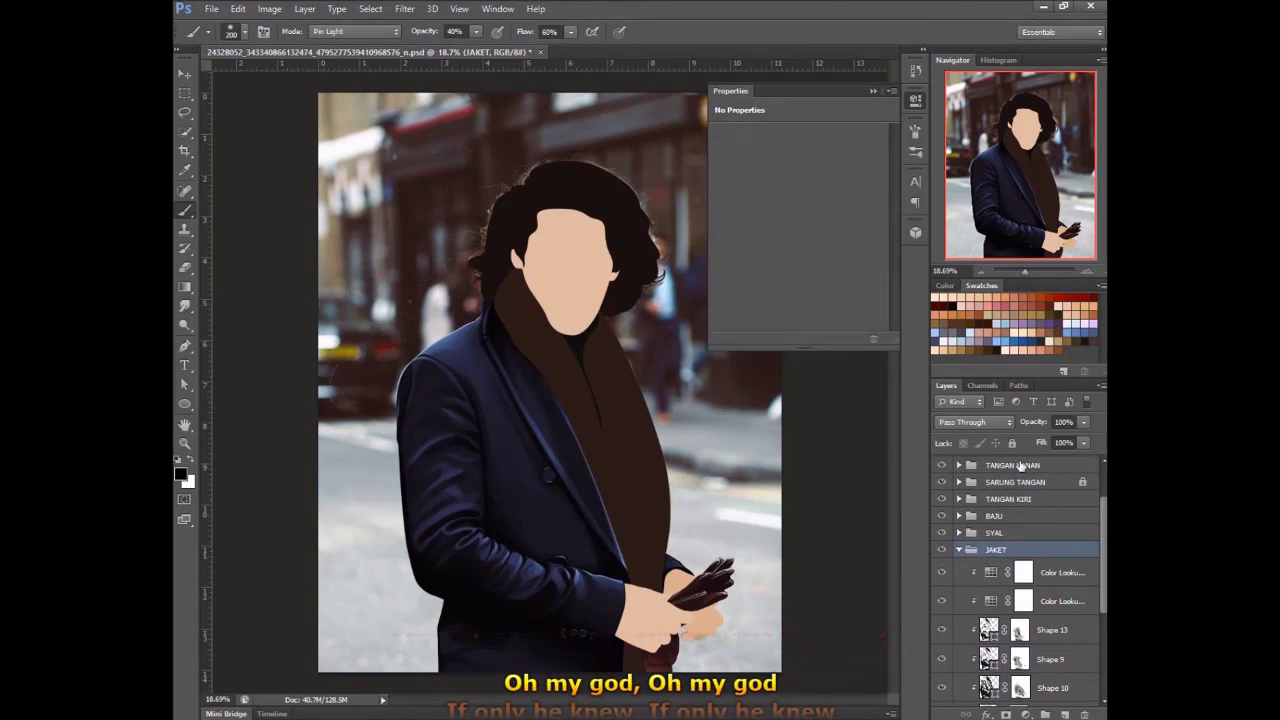
{"action": "left_click", "coordinate": [958, 550]}
{"action": "left_click", "coordinate": [1015, 543]}
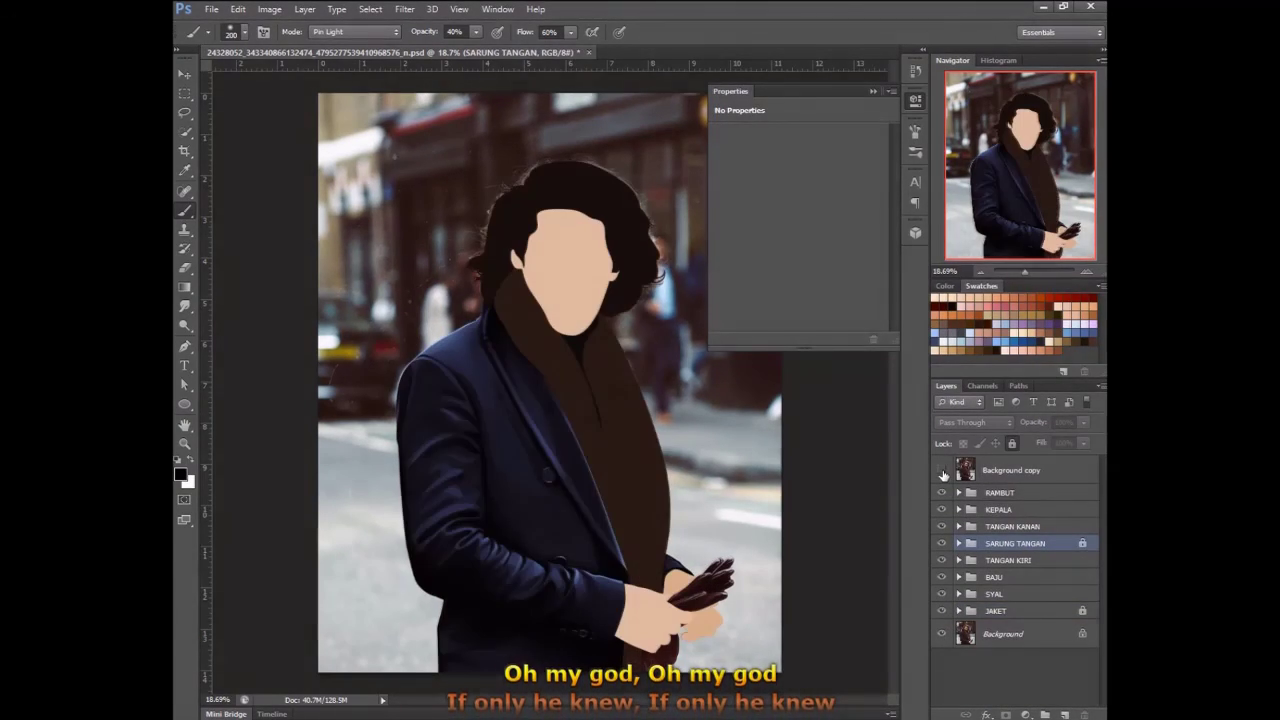